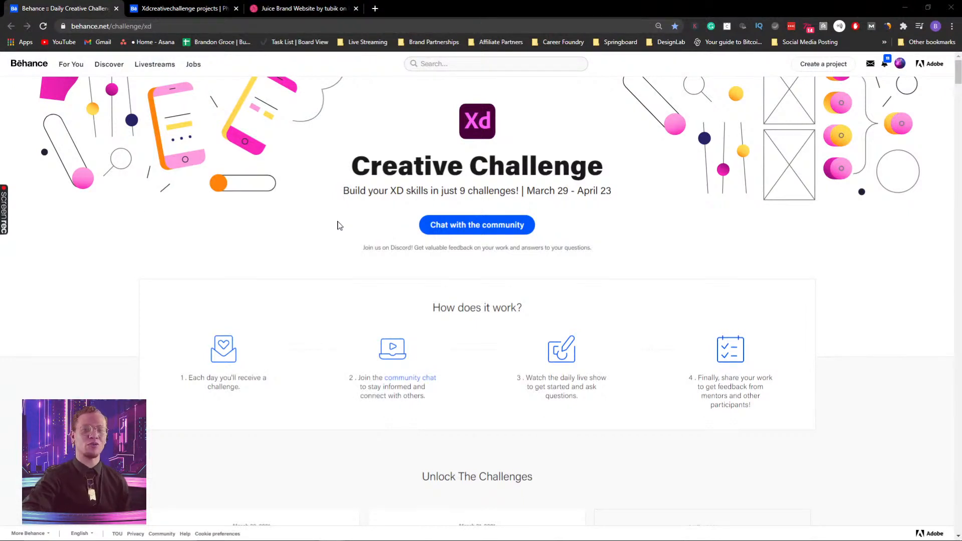
- Join the Adobe XD community on Discord through the Chat with the community link
{"action": "scroll", "coordinate": [337, 228], "scroll_direction": "down", "scroll_amount": 3}
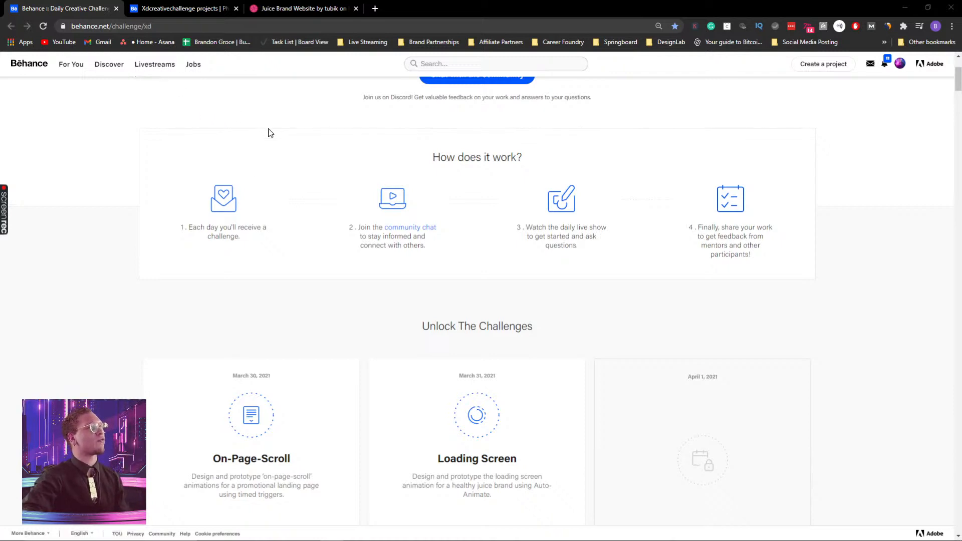
{"action": "scroll", "coordinate": [341, 277], "scroll_direction": "down", "scroll_amount": 2}
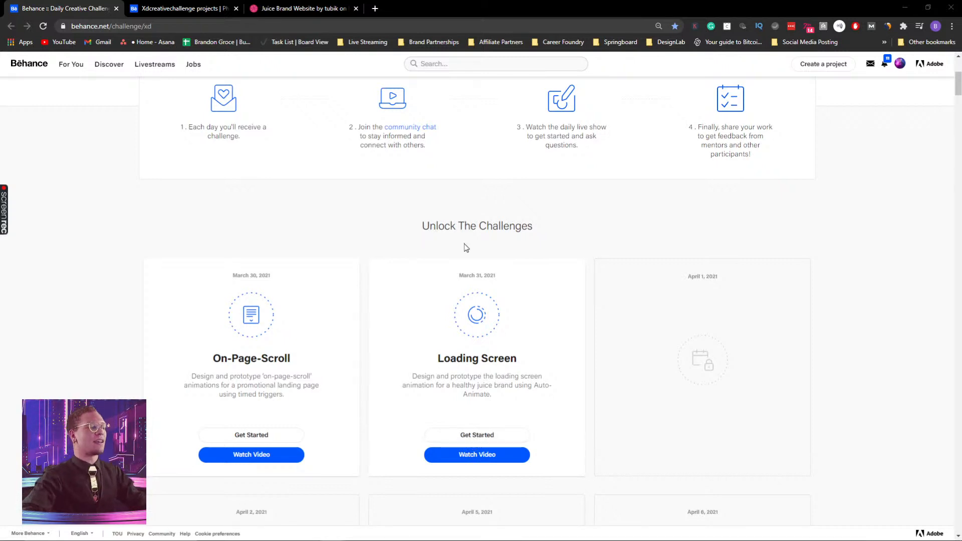
{"action": "scroll", "coordinate": [465, 246], "scroll_direction": "up", "scroll_amount": 3}
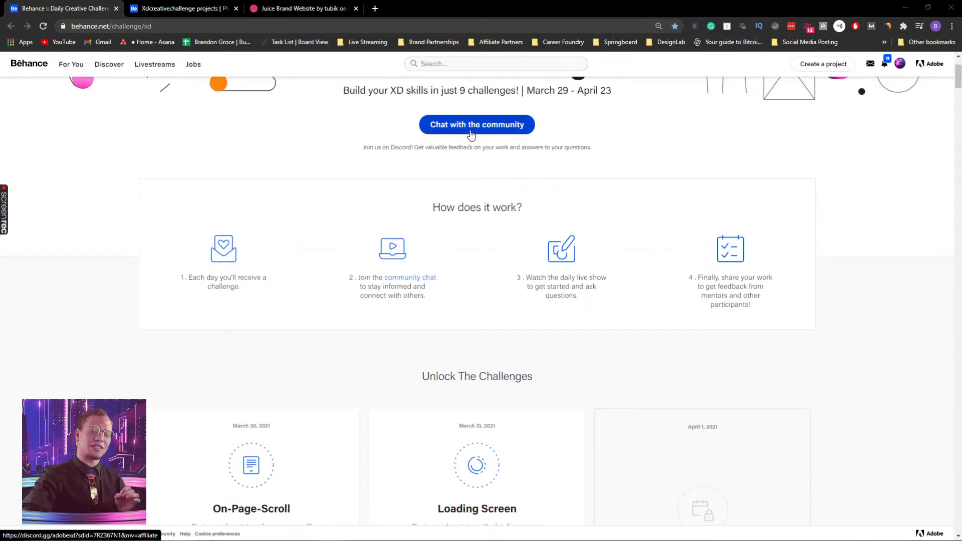
{"action": "left_click", "coordinate": [471, 131]}
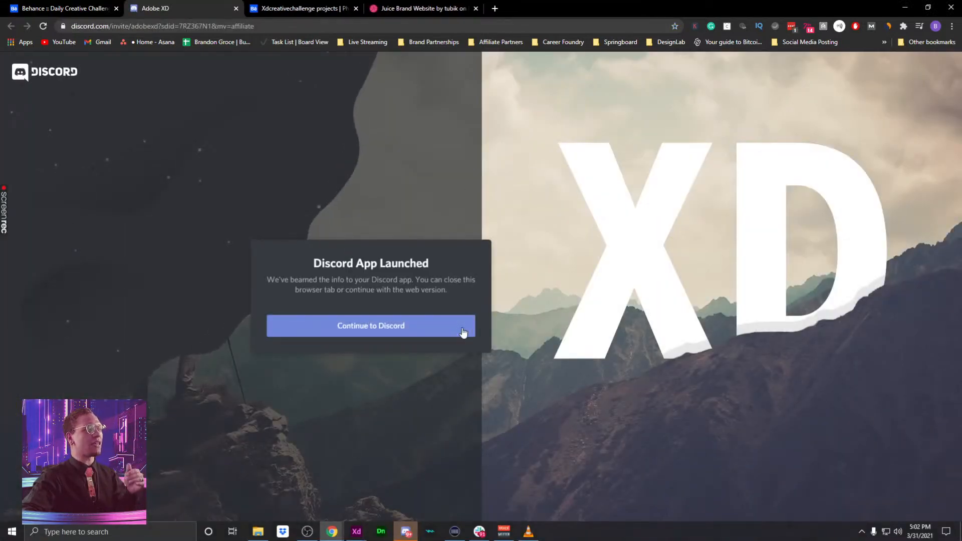
{"action": "left_click", "coordinate": [406, 534]}
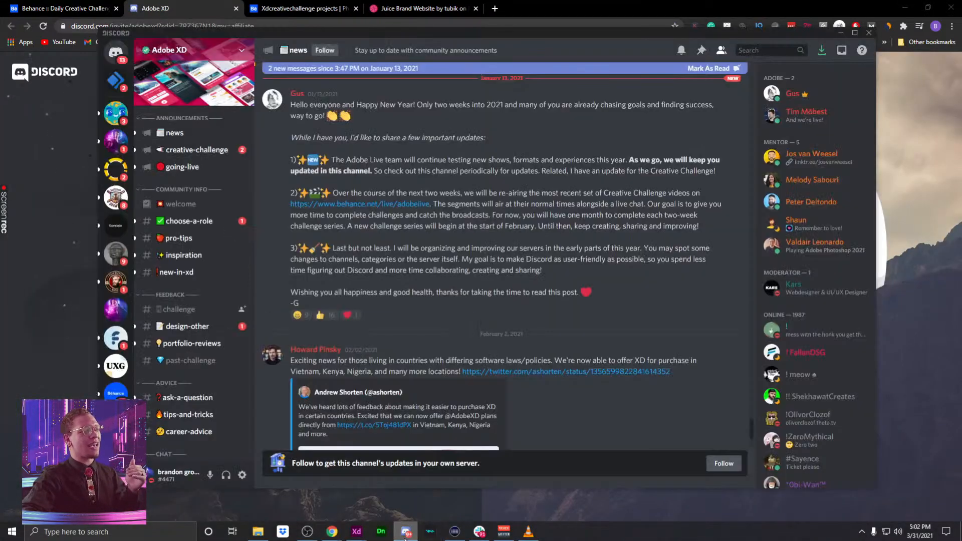
- Read through the #challenge channel's shared videos and questions, then minimize Discord
{"action": "left_click", "coordinate": [178, 315]}
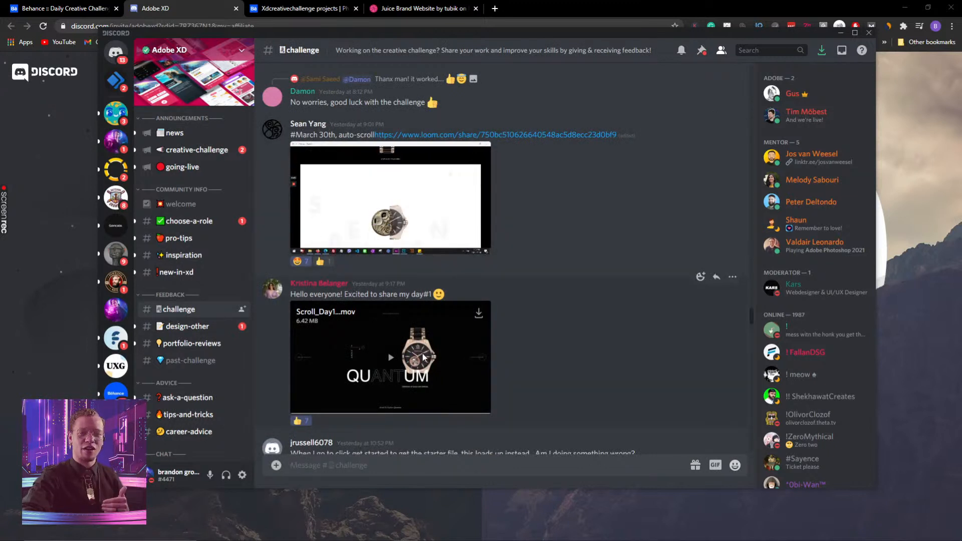
{"action": "scroll", "coordinate": [426, 351], "scroll_direction": "down", "scroll_amount": 3}
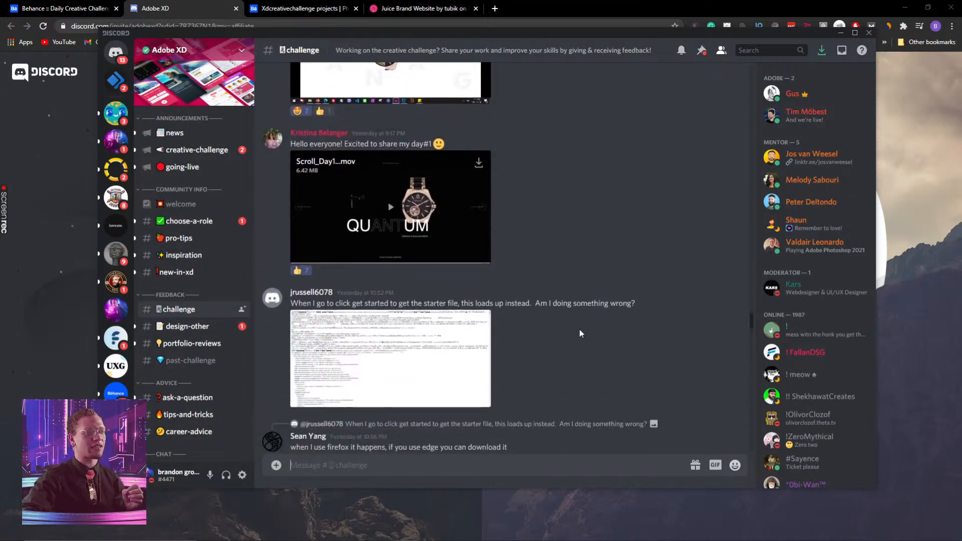
{"action": "scroll", "coordinate": [576, 330], "scroll_direction": "down", "scroll_amount": 3}
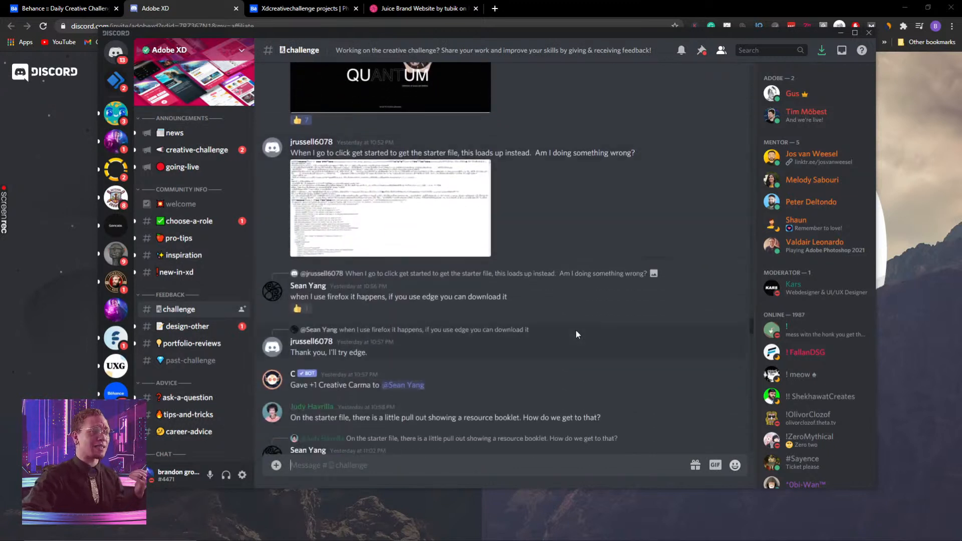
{"action": "scroll", "coordinate": [576, 330], "scroll_direction": "down", "scroll_amount": 5}
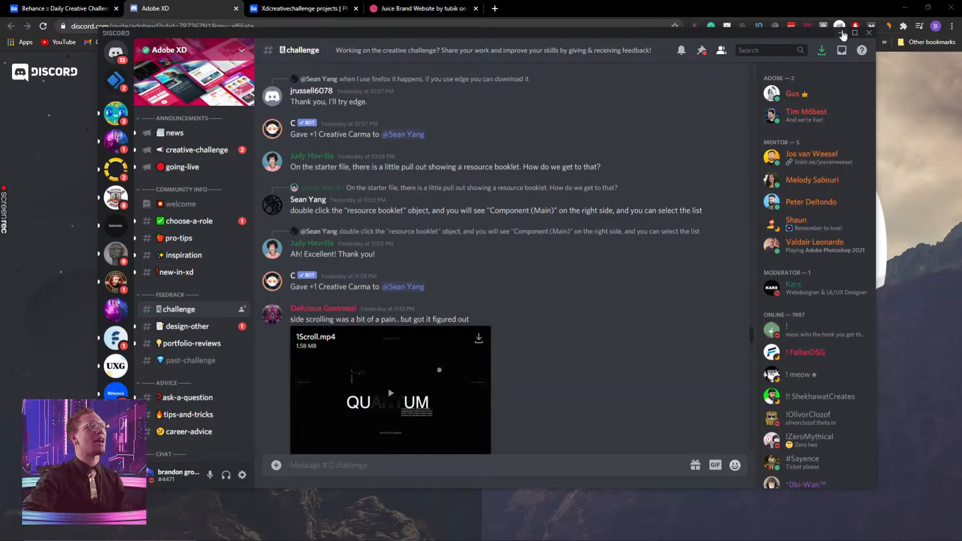
{"action": "left_click", "coordinate": [842, 33]}
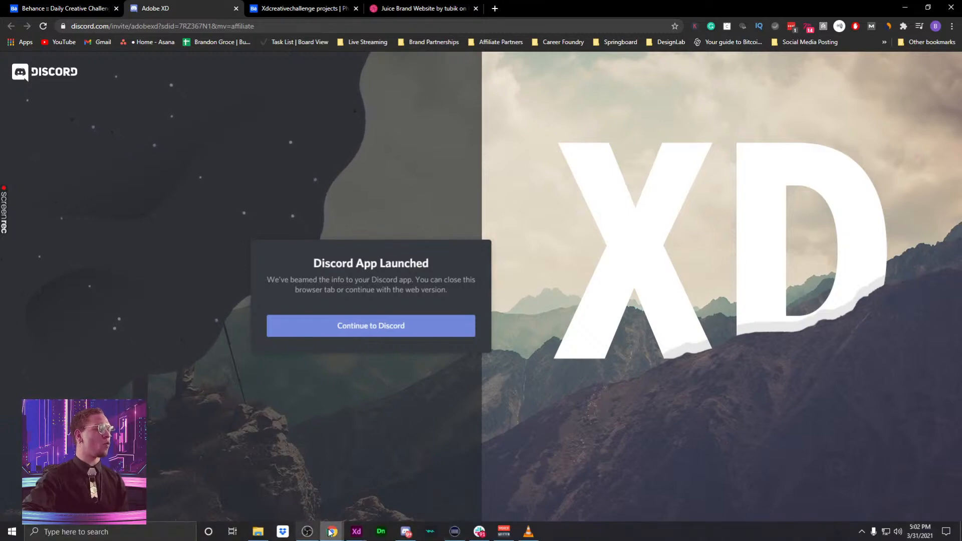
- Bring up the 2Loading file and pan to the challenge brief and Web 1920 – 5 juice artboard
{"action": "left_click", "coordinate": [385, 430]}
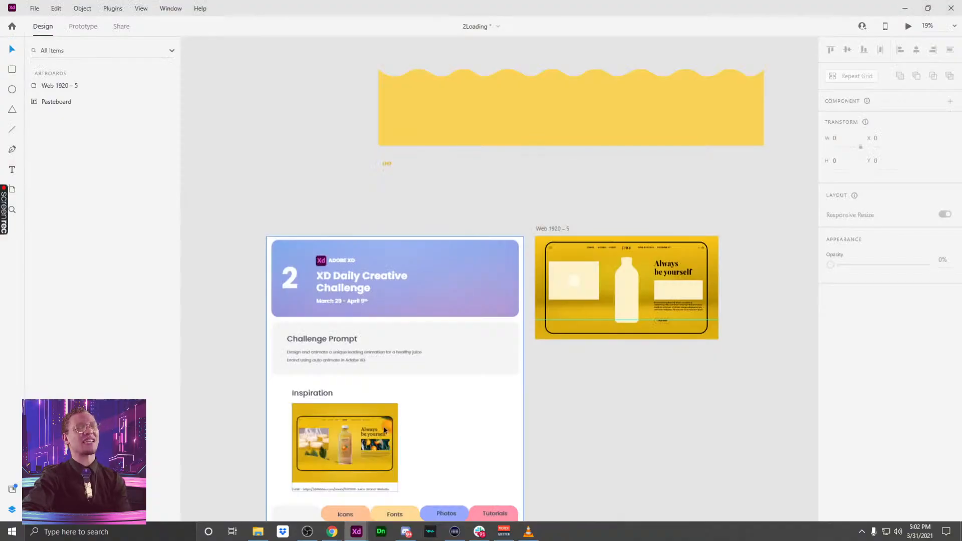
{"action": "left_click_drag", "start_coordinate": [555, 426], "coordinate": [546, 316]}
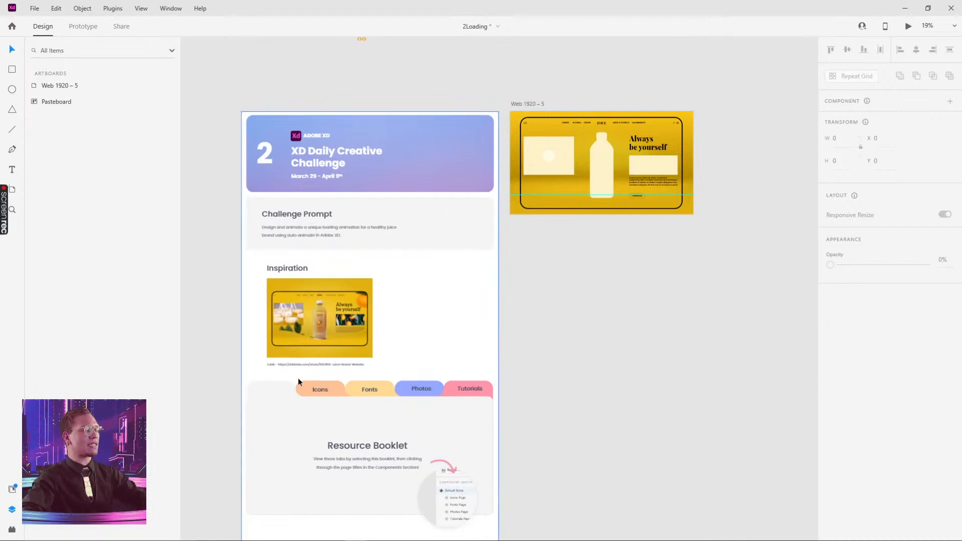
{"action": "scroll", "coordinate": [298, 382], "scroll_direction": "up", "scroll_amount": 5}
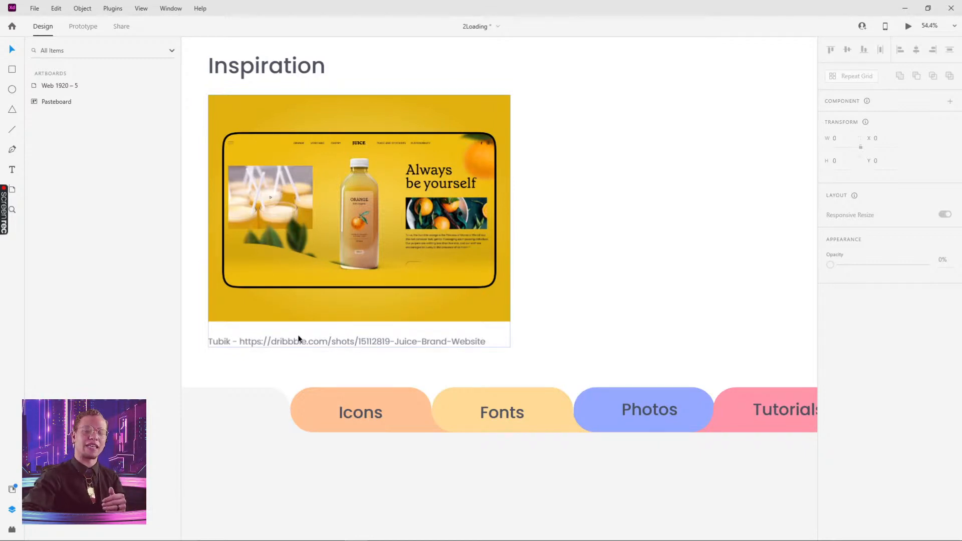
{"action": "scroll", "coordinate": [694, 203], "scroll_direction": "down", "scroll_amount": 4}
{"action": "left_click_drag", "start_coordinate": [693, 203], "coordinate": [364, 373]}
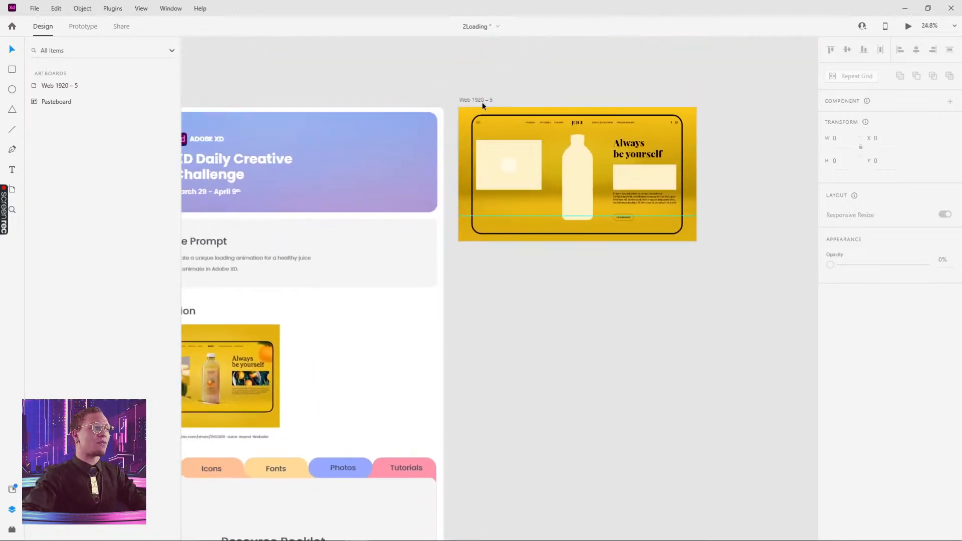
{"action": "left_click", "coordinate": [482, 102]}
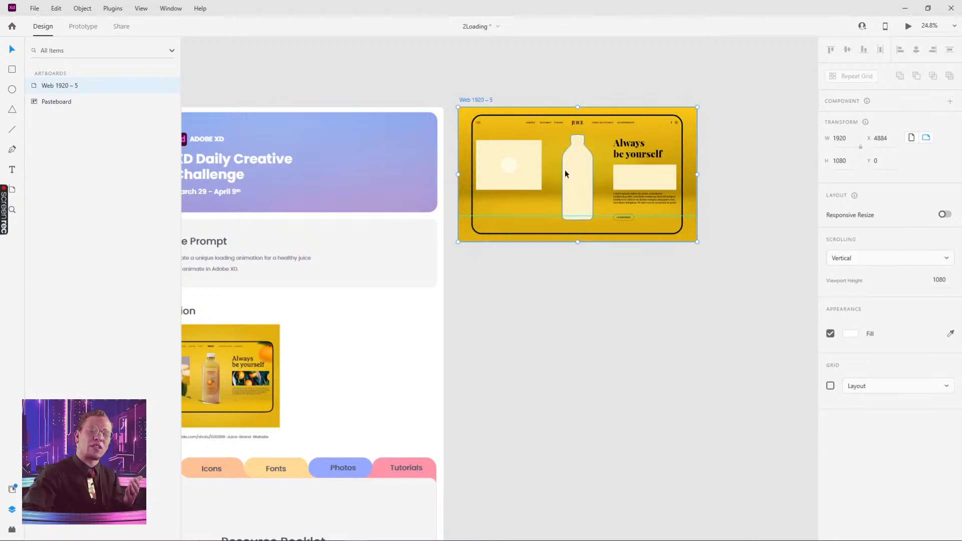
{"action": "key", "text": "alt+Tab"}
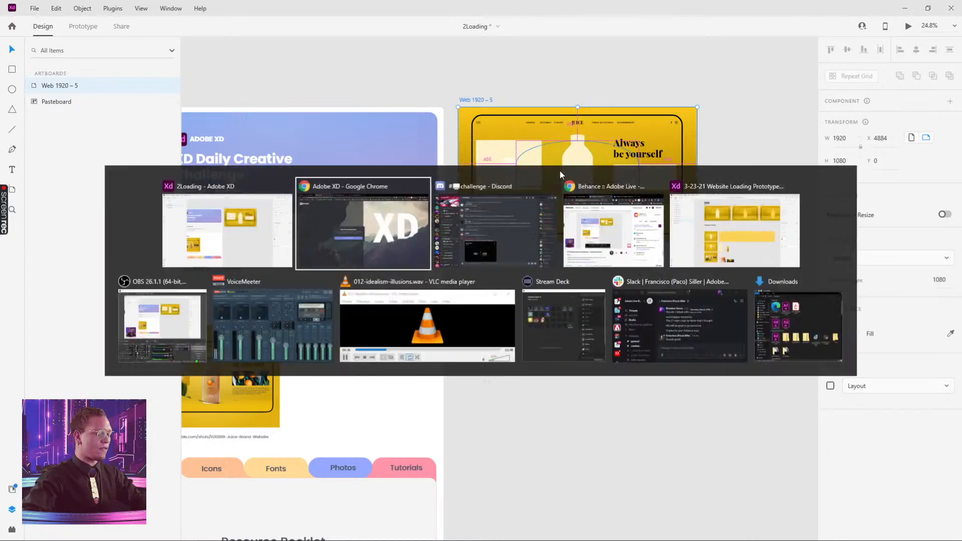
- Watch the 3-23-21 Website Loading Prototype's bottle-filling animation twice in Desktop Preview
{"action": "left_click", "coordinate": [739, 218]}
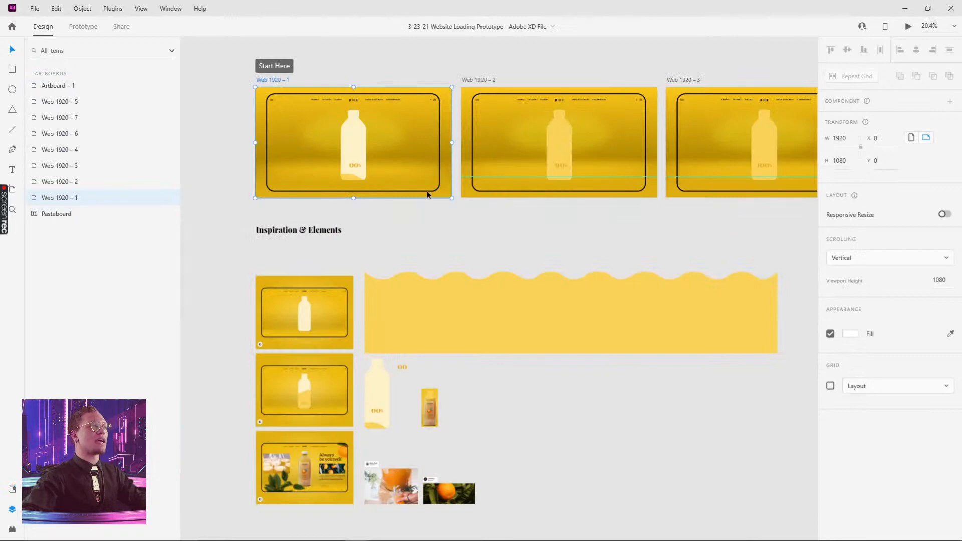
{"action": "left_click", "coordinate": [909, 26]}
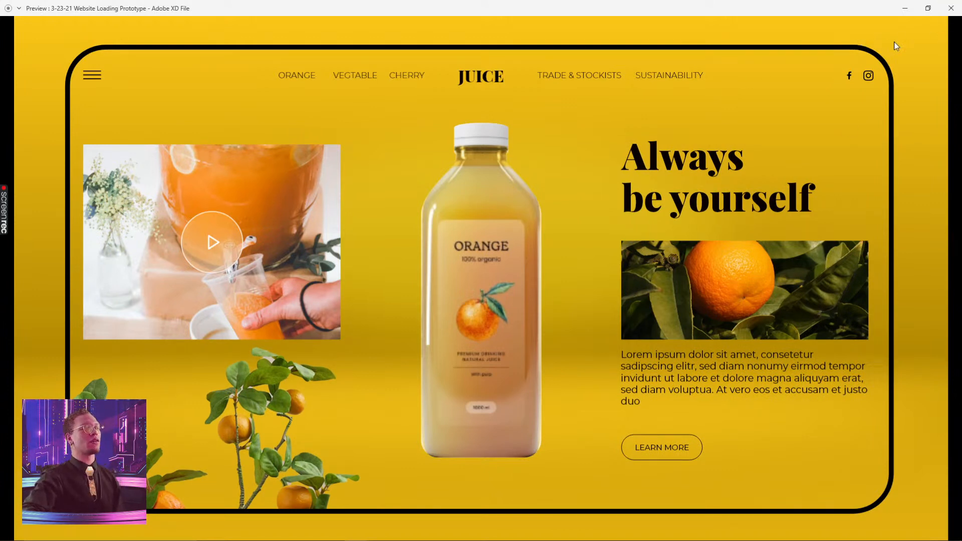
{"action": "left_click", "coordinate": [951, 8]}
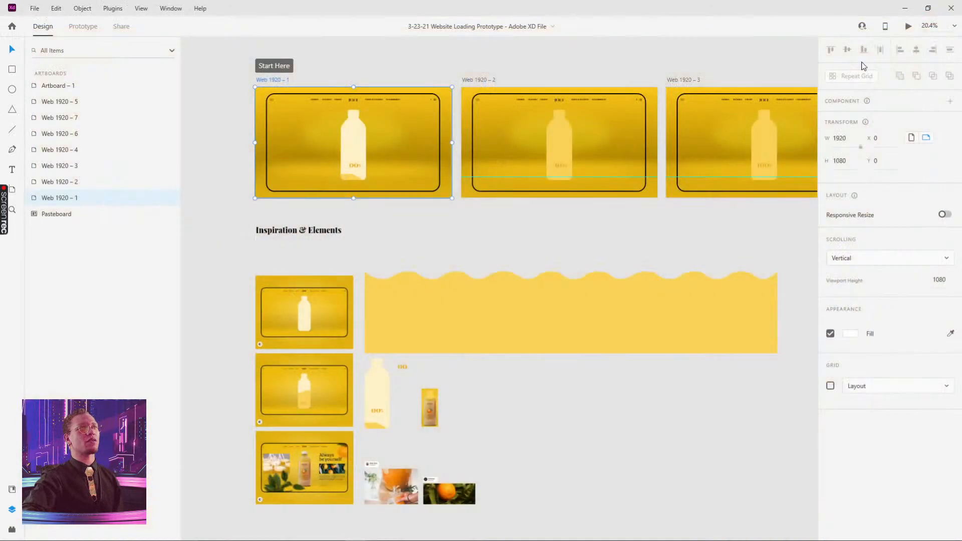
{"action": "left_click", "coordinate": [907, 28]}
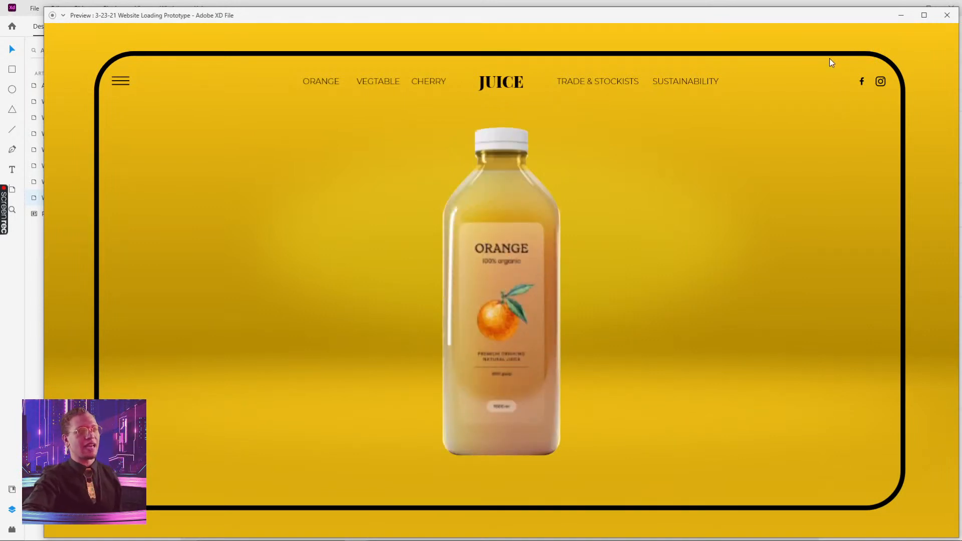
{"action": "left_click", "coordinate": [947, 16]}
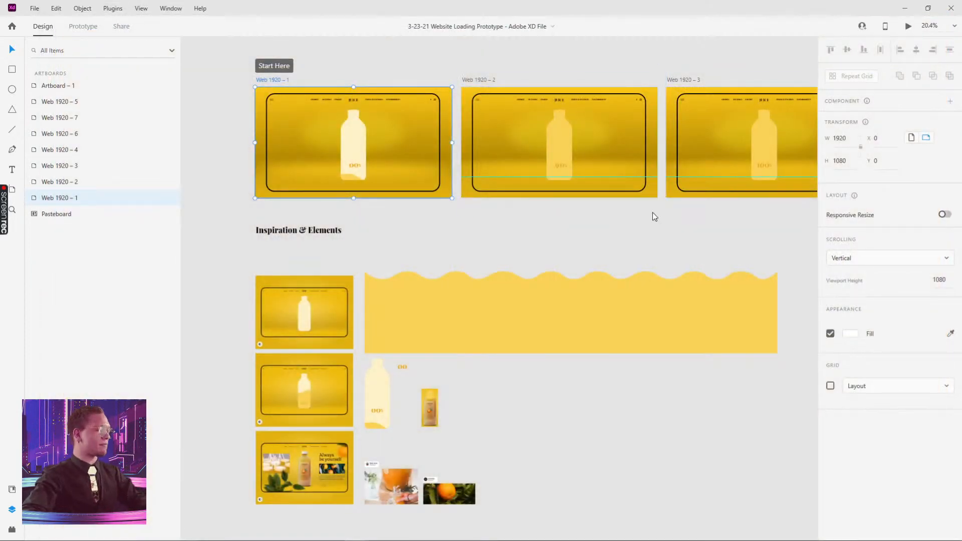
{"action": "key", "text": "alt+Tab"}
- Test moving the bottle shape, undo it, and select the layer inside Mask Group 1
{"action": "left_click", "coordinate": [528, 85]}
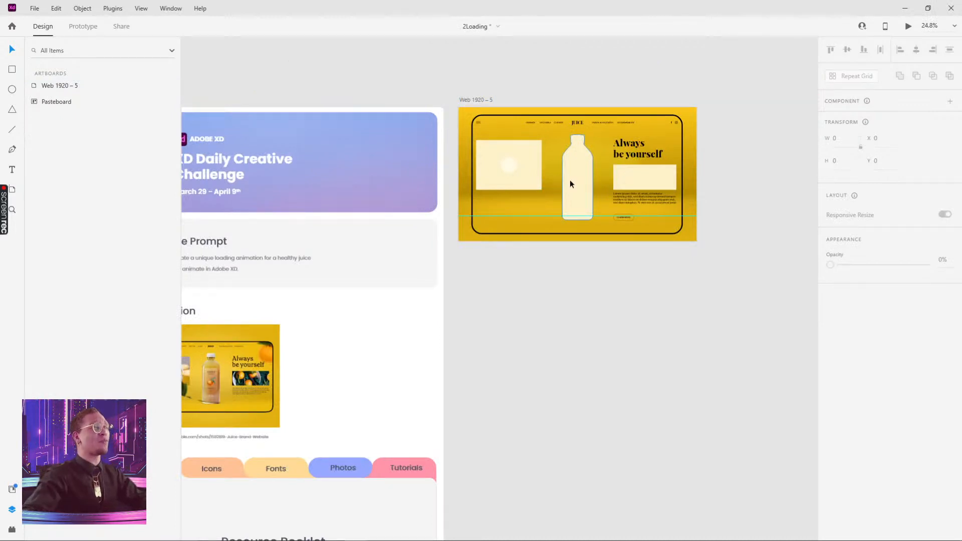
{"action": "scroll", "coordinate": [587, 172], "scroll_direction": "up", "scroll_amount": 4}
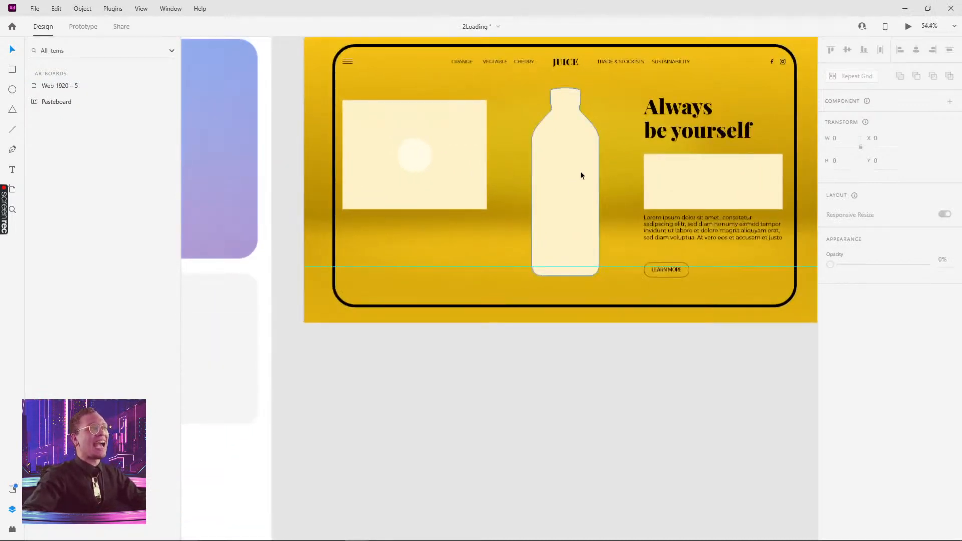
{"action": "scroll", "coordinate": [581, 171], "scroll_direction": "up", "scroll_amount": 1}
{"action": "left_click", "coordinate": [576, 168]}
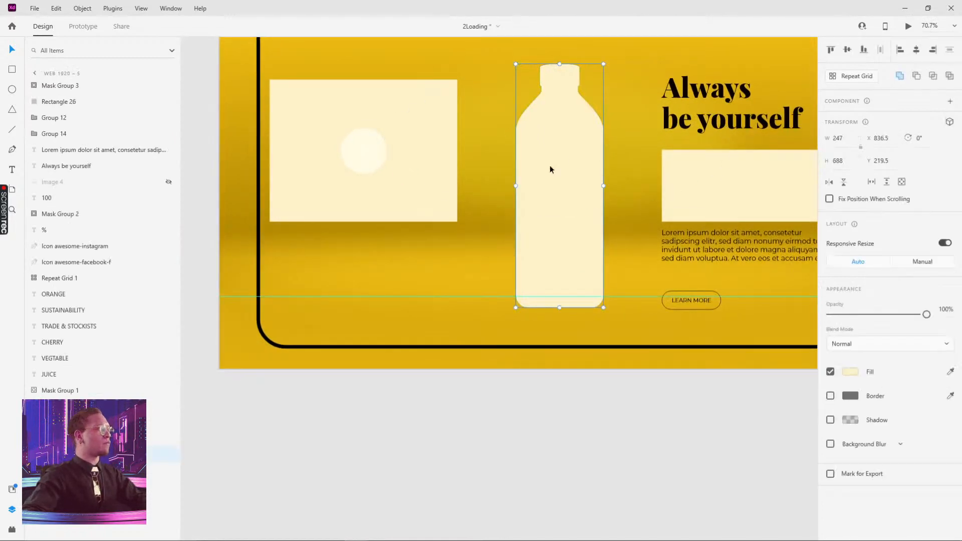
{"action": "left_click_drag", "start_coordinate": [568, 156], "coordinate": [592, 148]}
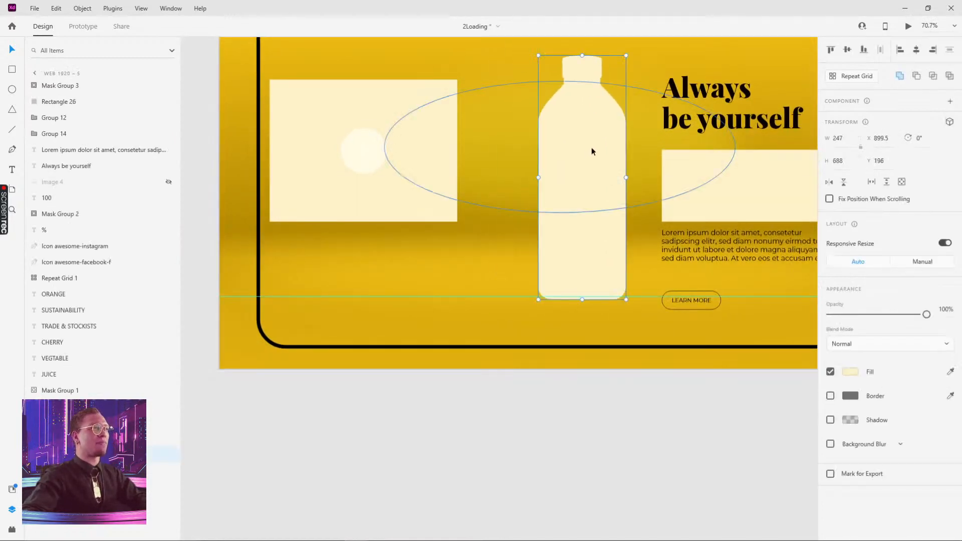
{"action": "key", "text": "ctrl+z"}
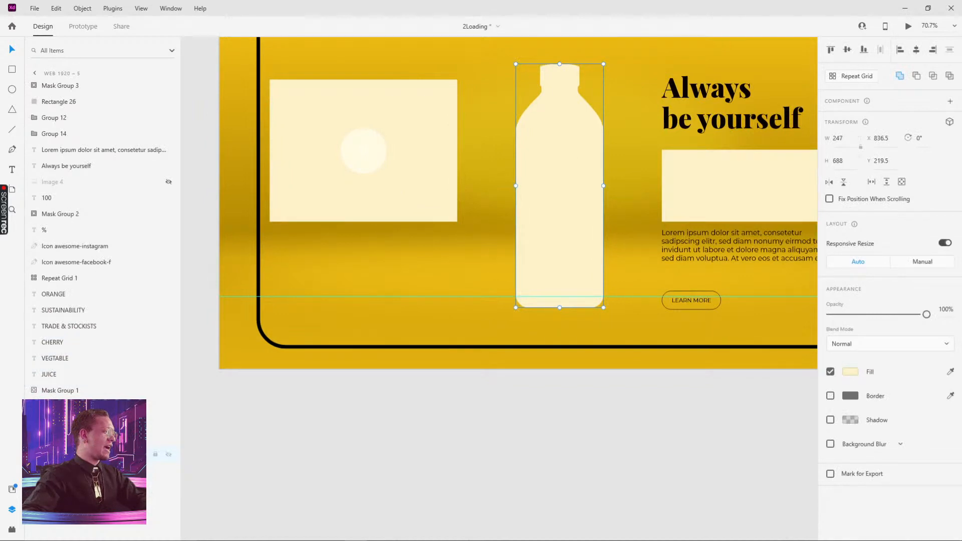
{"action": "left_click", "coordinate": [60, 393]}
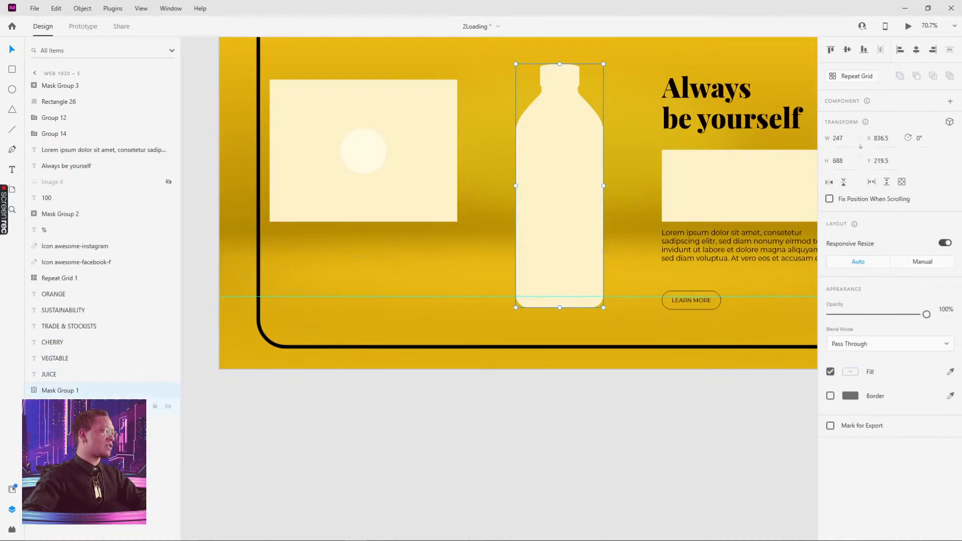
{"action": "left_click", "coordinate": [65, 406]}
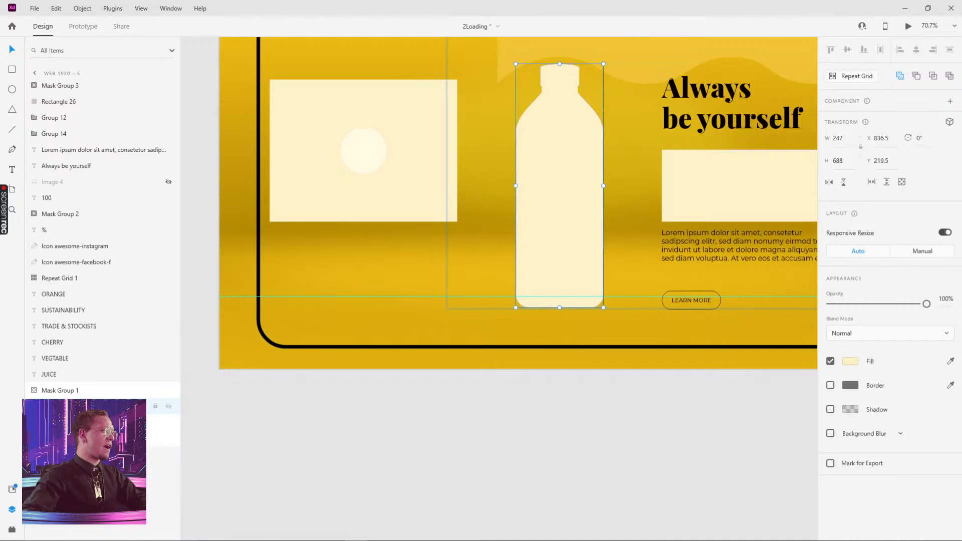
{"action": "left_click_drag", "start_coordinate": [578, 219], "coordinate": [563, 230]}
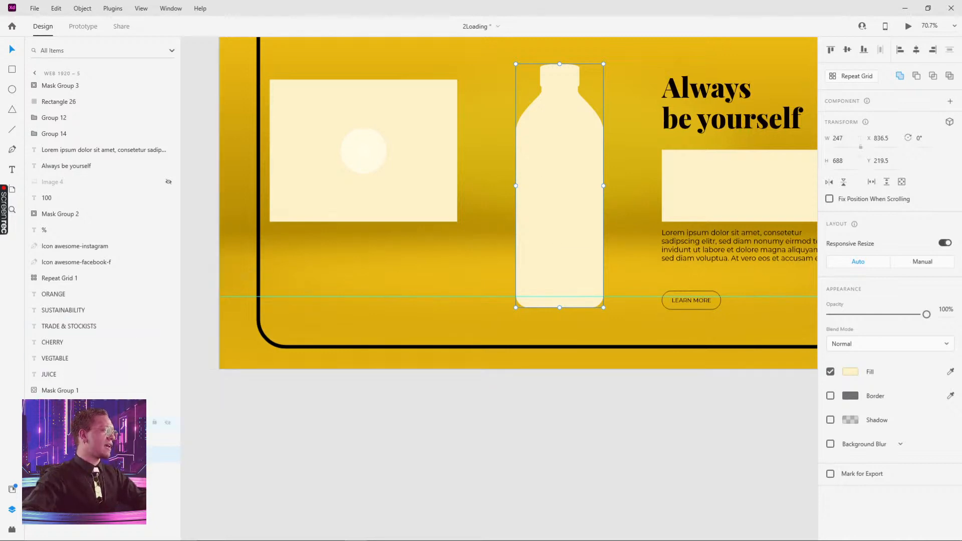
- Drag the yellow wave group down inside the bottle, from Y −526 to about −105
{"action": "left_click", "coordinate": [100, 423]}
{"action": "left_click_drag", "start_coordinate": [615, 146], "coordinate": [514, 339]}
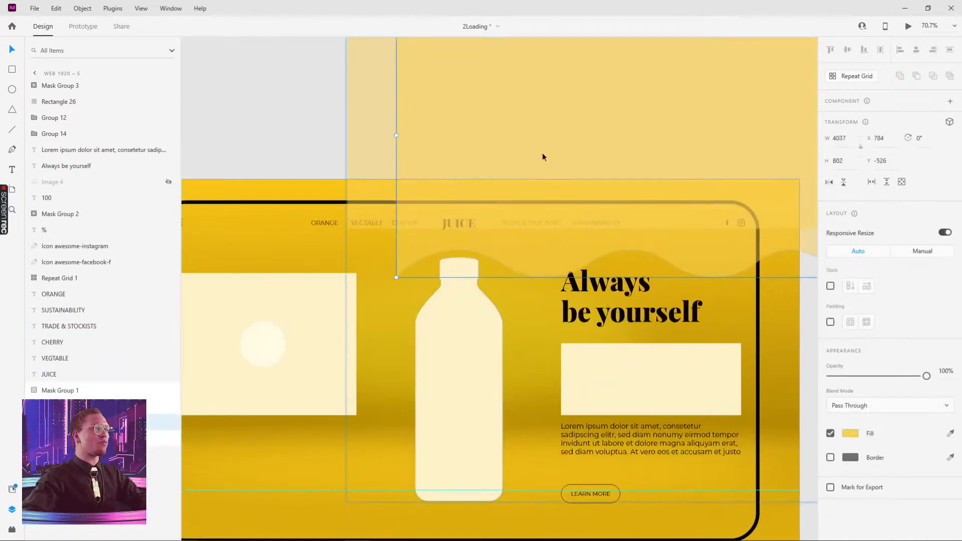
{"action": "scroll", "coordinate": [552, 154], "scroll_direction": "down", "scroll_amount": 3}
{"action": "left_click_drag", "start_coordinate": [565, 164], "coordinate": [513, 234]}
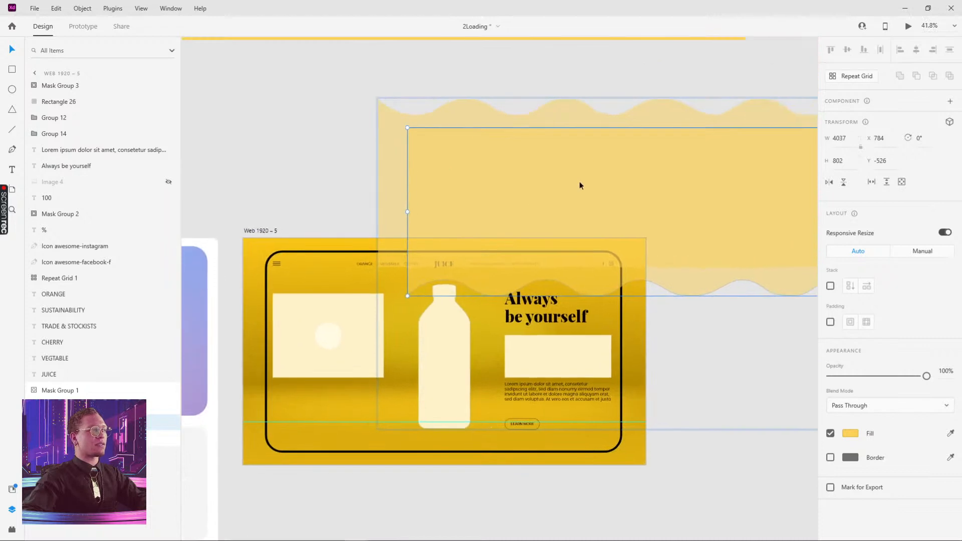
{"action": "left_click_drag", "start_coordinate": [579, 182], "coordinate": [565, 339]}
{"action": "left_click", "coordinate": [545, 443]}
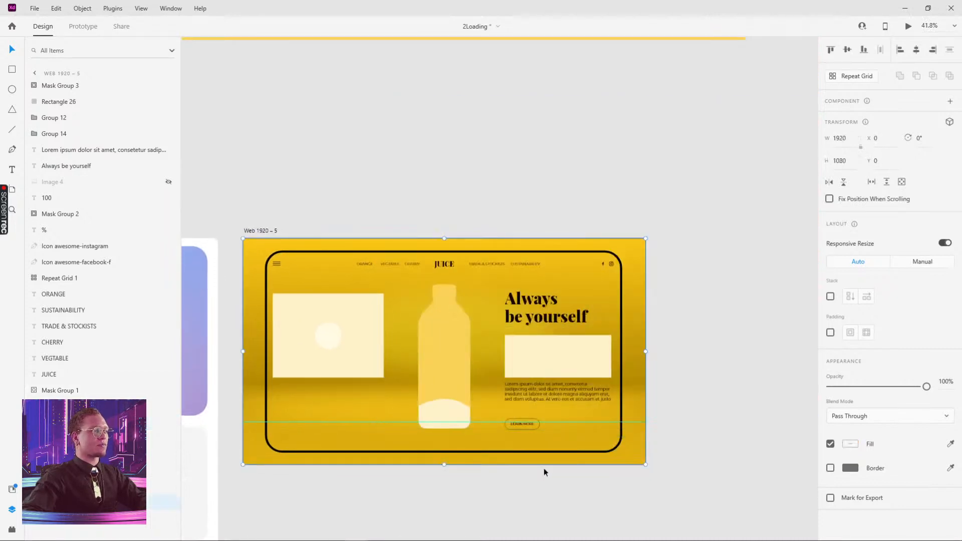
{"action": "left_click", "coordinate": [447, 364]}
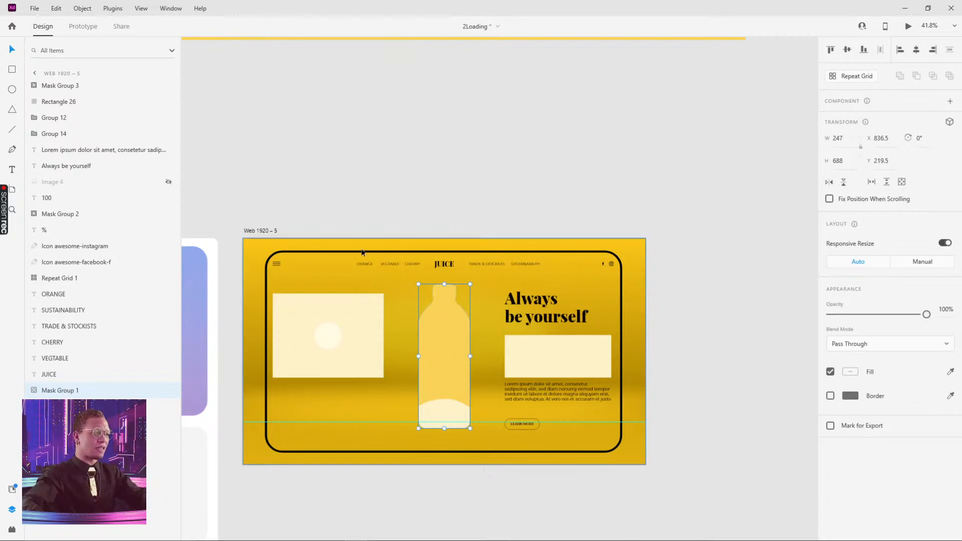
{"action": "left_click", "coordinate": [522, 157]}
{"action": "scroll", "coordinate": [532, 176], "scroll_direction": "up", "scroll_amount": 3}
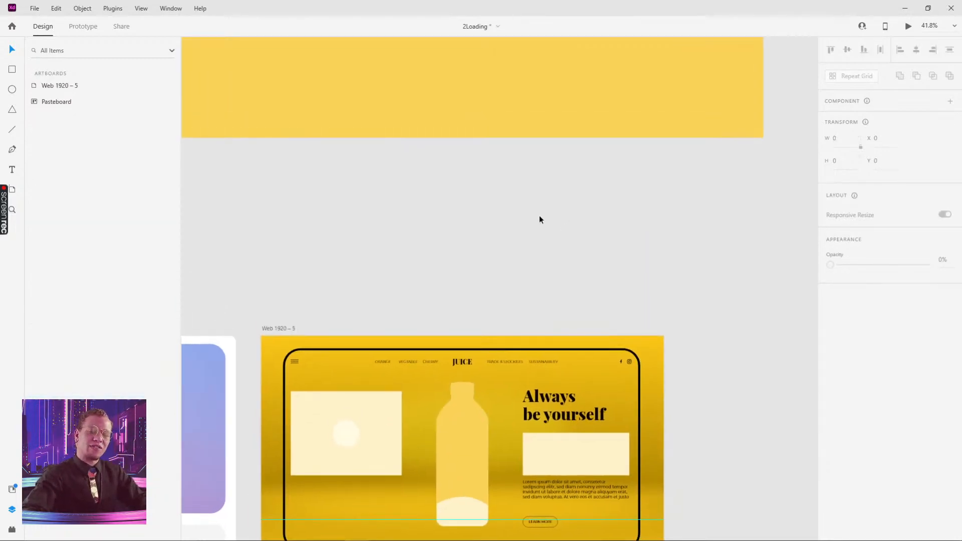
- Draw a borderless rectangle above the artboard filled with the bottle's eyedropped yellow
{"action": "left_click_drag", "start_coordinate": [410, 214], "coordinate": [664, 300]}
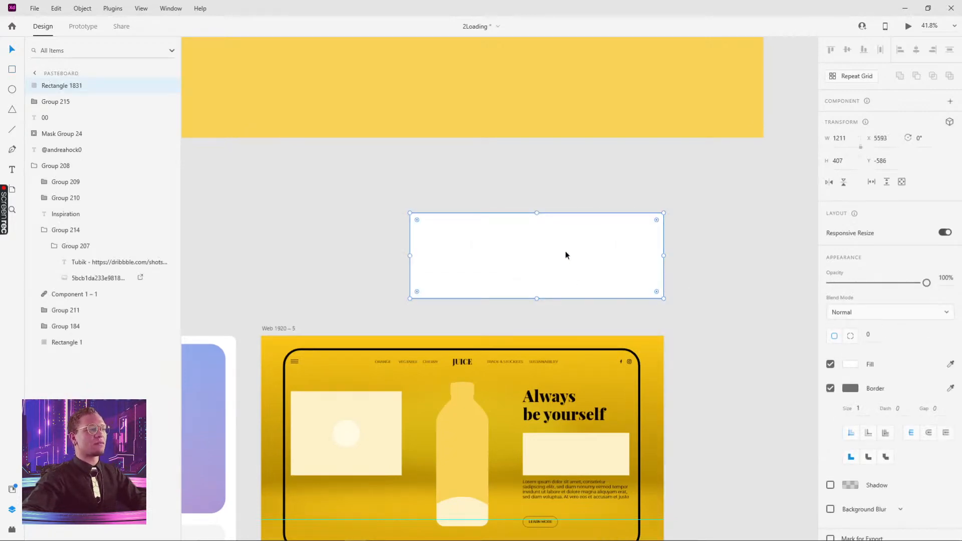
{"action": "left_click", "coordinate": [830, 389]}
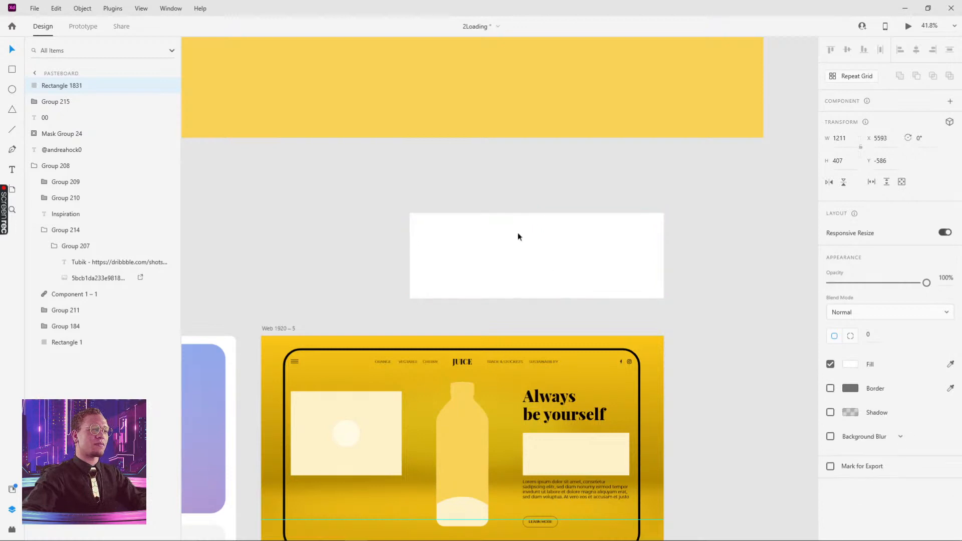
{"action": "key", "text": "i"}
{"action": "left_click", "coordinate": [474, 427]}
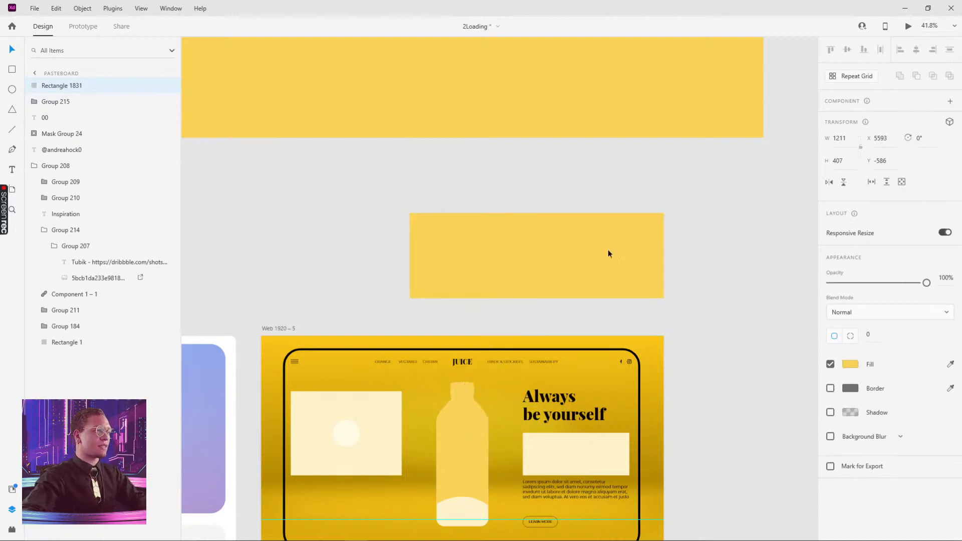
{"action": "key", "text": "Escape"}
{"action": "left_click", "coordinate": [607, 259]}
{"action": "scroll", "coordinate": [503, 230], "scroll_direction": "up", "scroll_amount": 3}
{"action": "scroll", "coordinate": [381, 199], "scroll_direction": "up", "scroll_amount": 2}
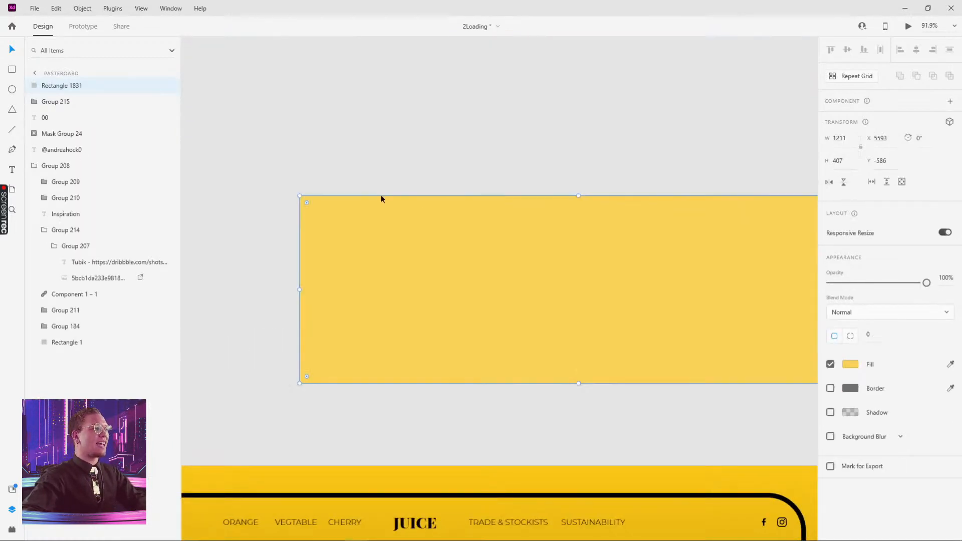
- Add three extra anchor points along the rectangle's top edge
{"action": "double_click", "coordinate": [346, 203]}
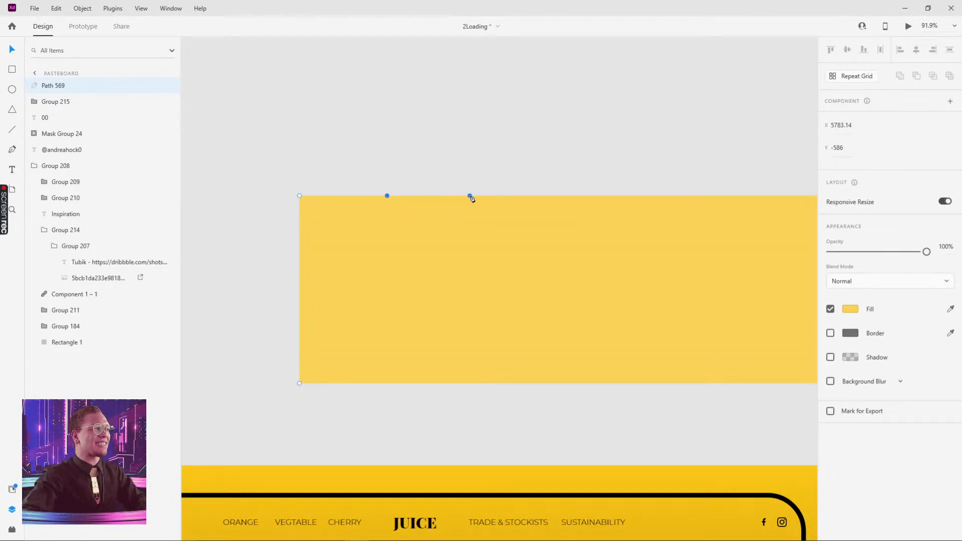
{"action": "left_click", "coordinate": [519, 195]}
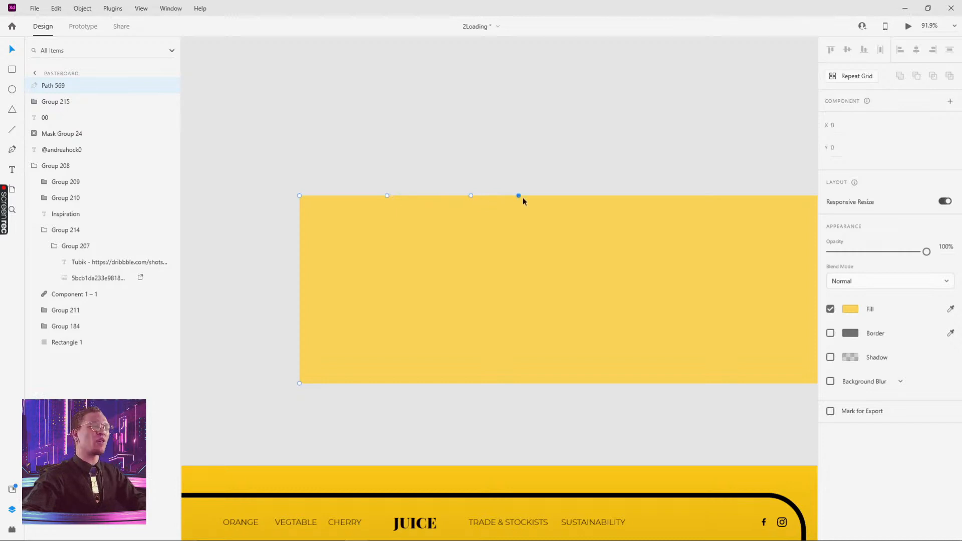
{"action": "left_click", "coordinate": [556, 196]}
{"action": "left_click_drag", "start_coordinate": [670, 173], "coordinate": [564, 186]}
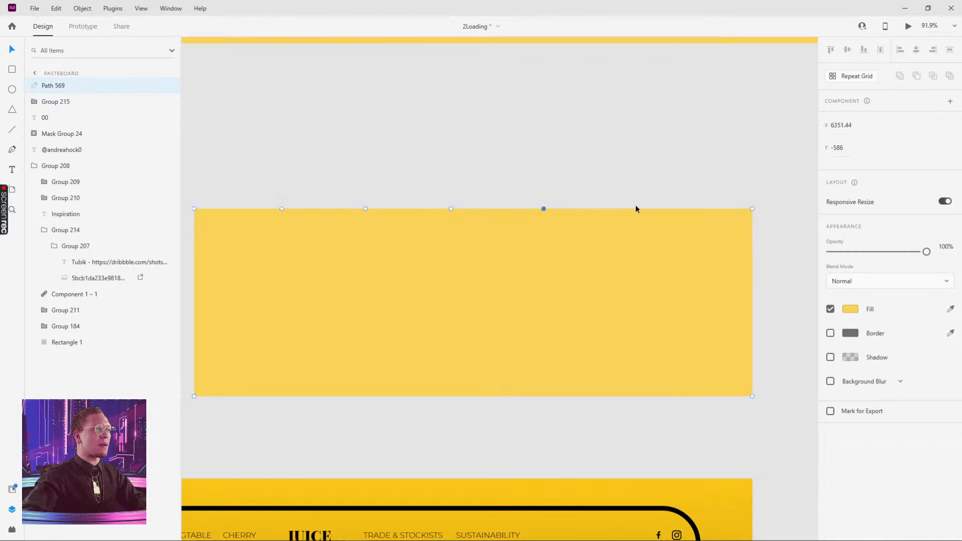
{"action": "left_click", "coordinate": [651, 208]}
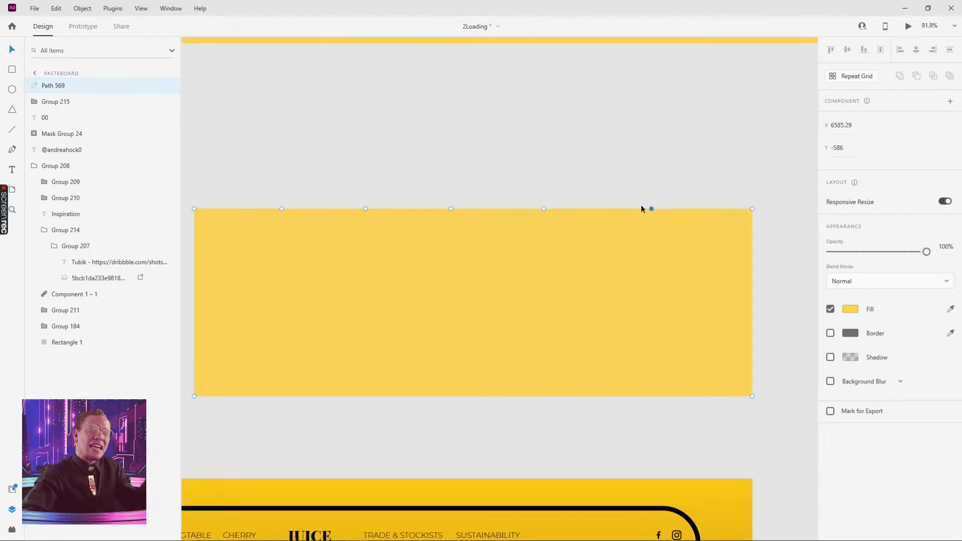
{"action": "left_click", "coordinate": [617, 181]}
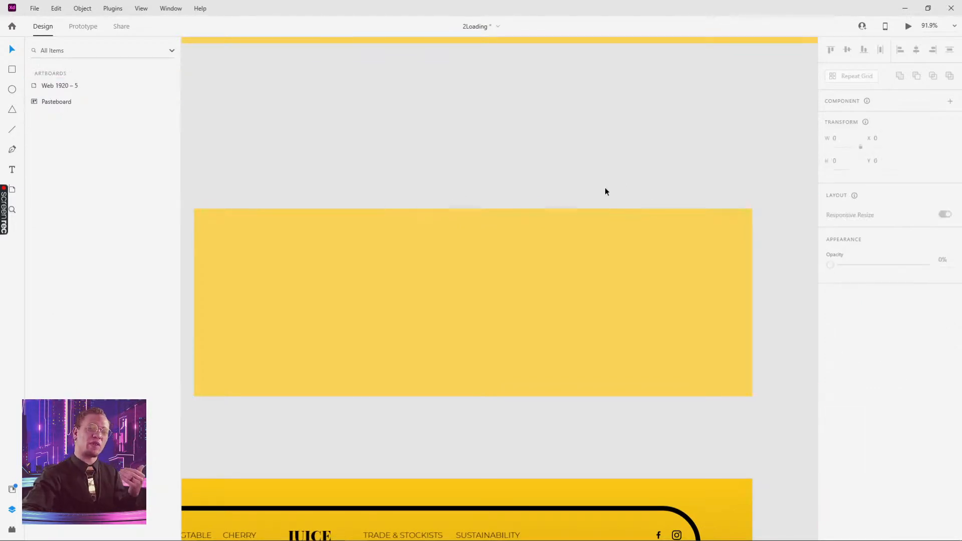
{"action": "left_click_drag", "start_coordinate": [476, 151], "coordinate": [511, 141]}
{"action": "left_click", "coordinate": [522, 255]}
- Pull three alternate top-edge anchors down to form V-shaped notches
{"action": "double_click", "coordinate": [337, 220]}
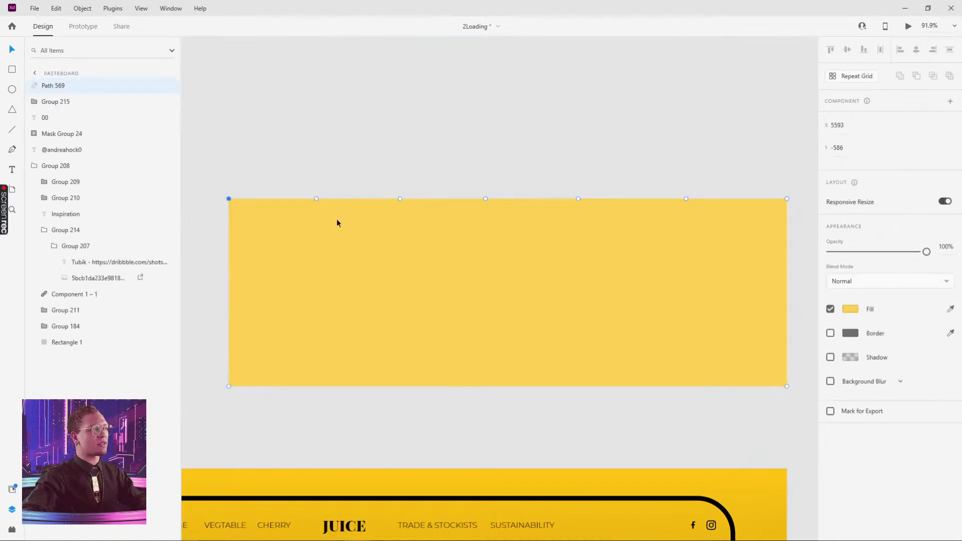
{"action": "double_click", "coordinate": [316, 199]}
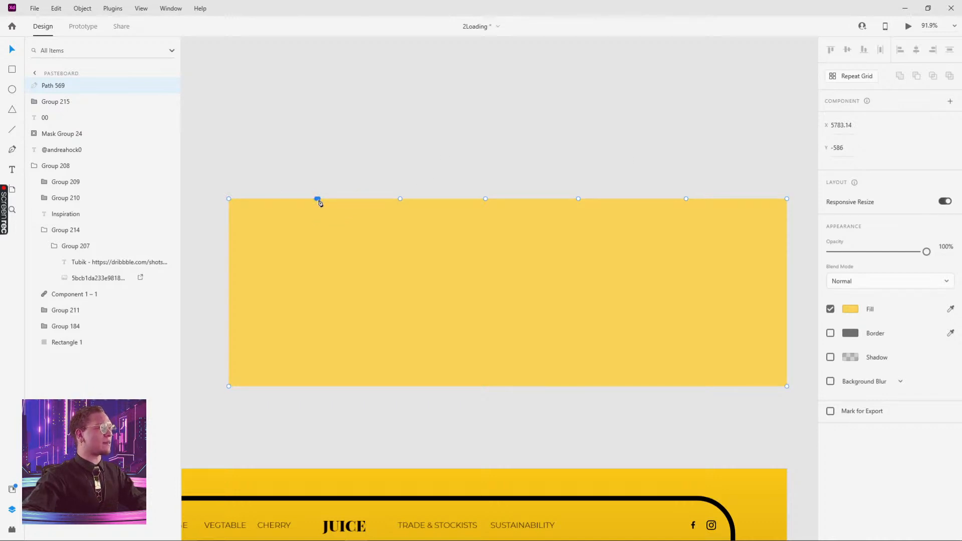
{"action": "left_click_drag", "start_coordinate": [317, 202], "coordinate": [317, 233]}
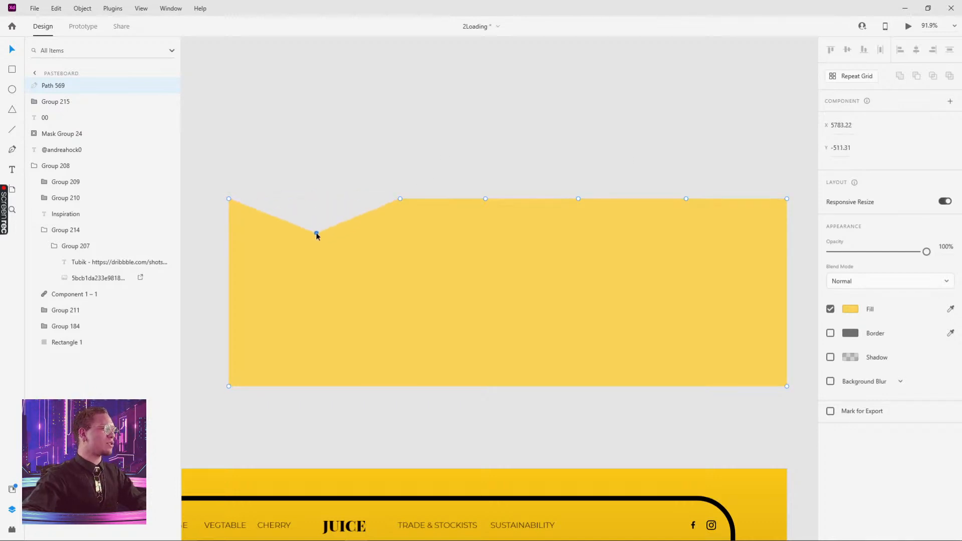
{"action": "left_click_drag", "start_coordinate": [485, 199], "coordinate": [488, 237]}
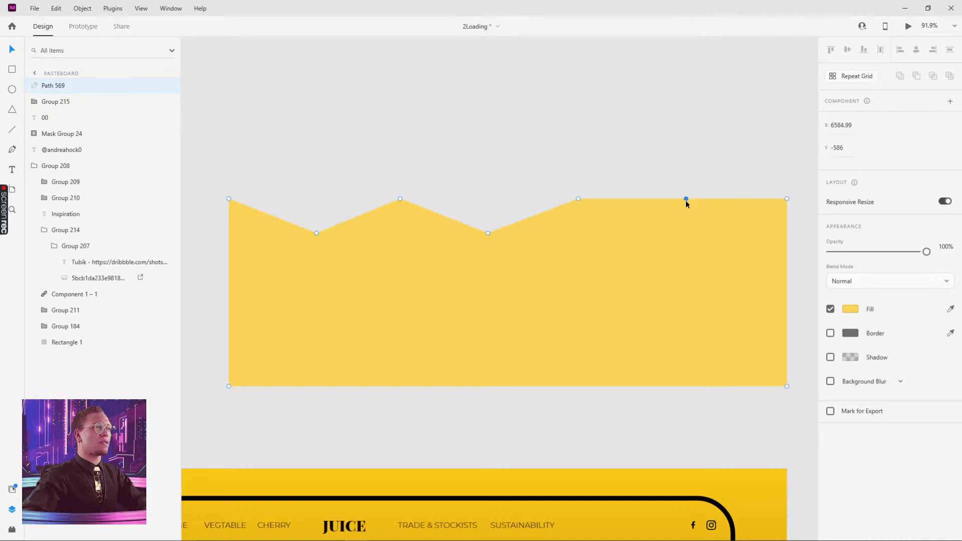
{"action": "left_click_drag", "start_coordinate": [686, 199], "coordinate": [688, 236]}
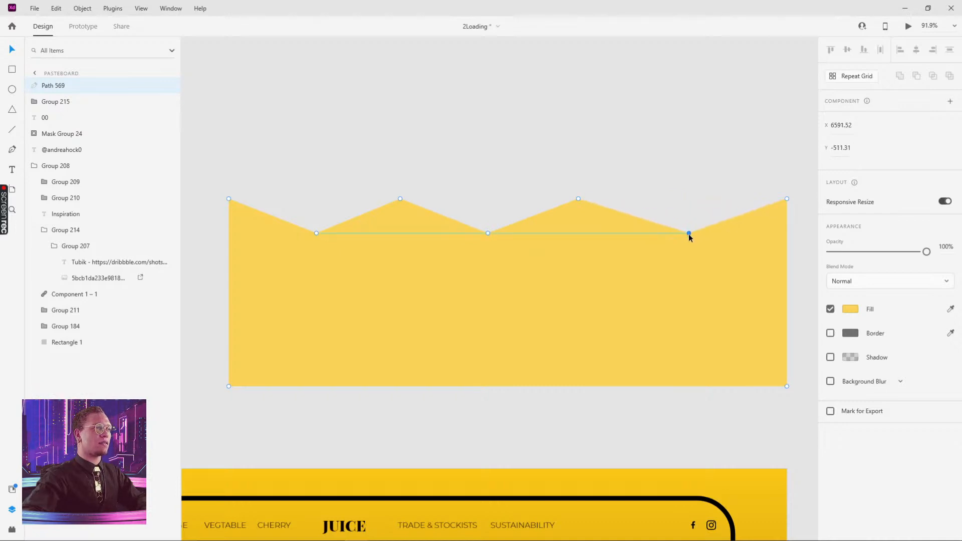
{"action": "left_click", "coordinate": [673, 160]}
{"action": "double_click", "coordinate": [540, 232]}
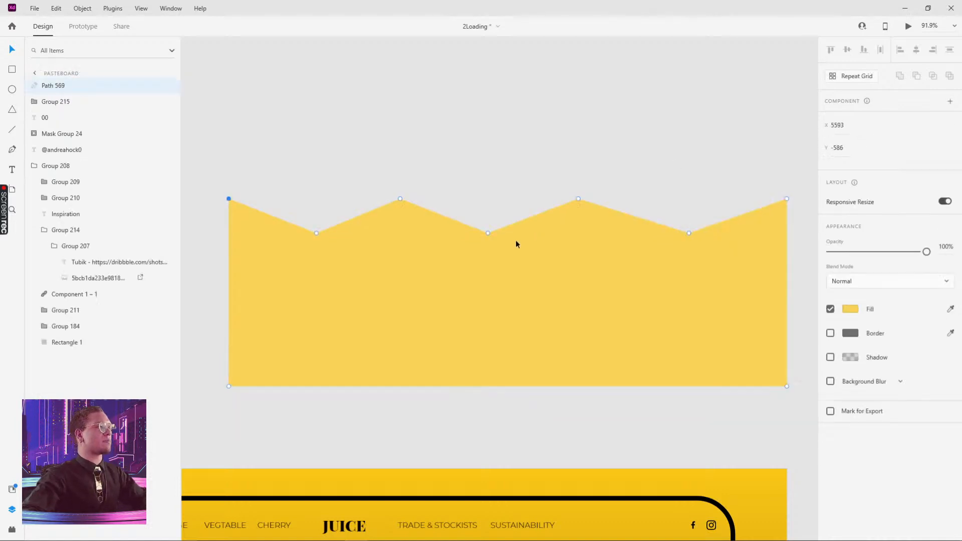
- Convert the five top-edge notch and peak anchors into smooth curve points
{"action": "double_click", "coordinate": [316, 234]}
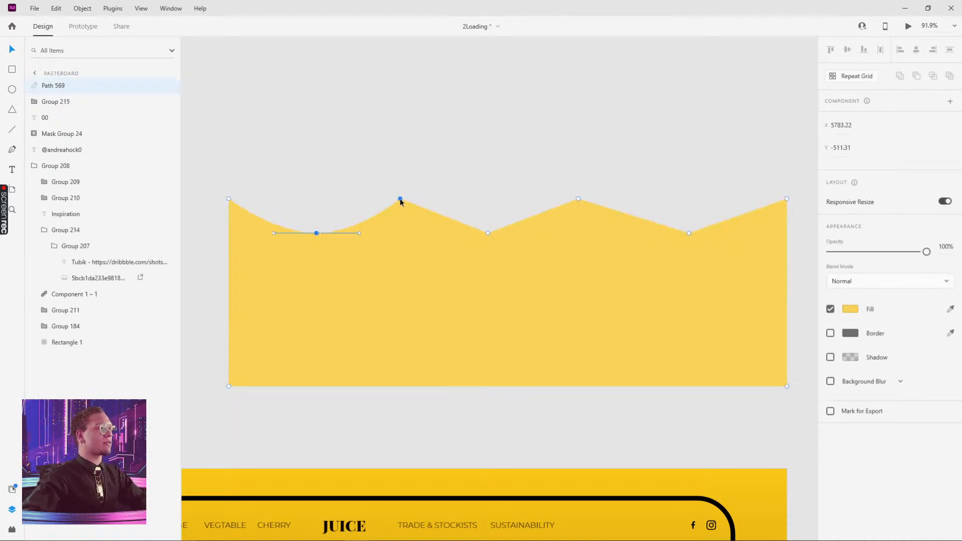
{"action": "double_click", "coordinate": [400, 200]}
{"action": "double_click", "coordinate": [488, 233]}
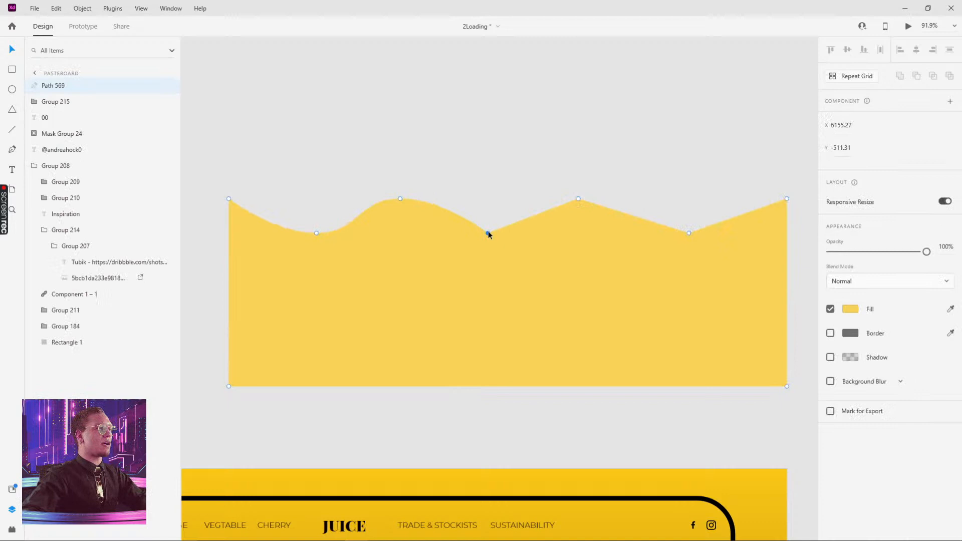
{"action": "double_click", "coordinate": [579, 199]}
{"action": "double_click", "coordinate": [690, 234]}
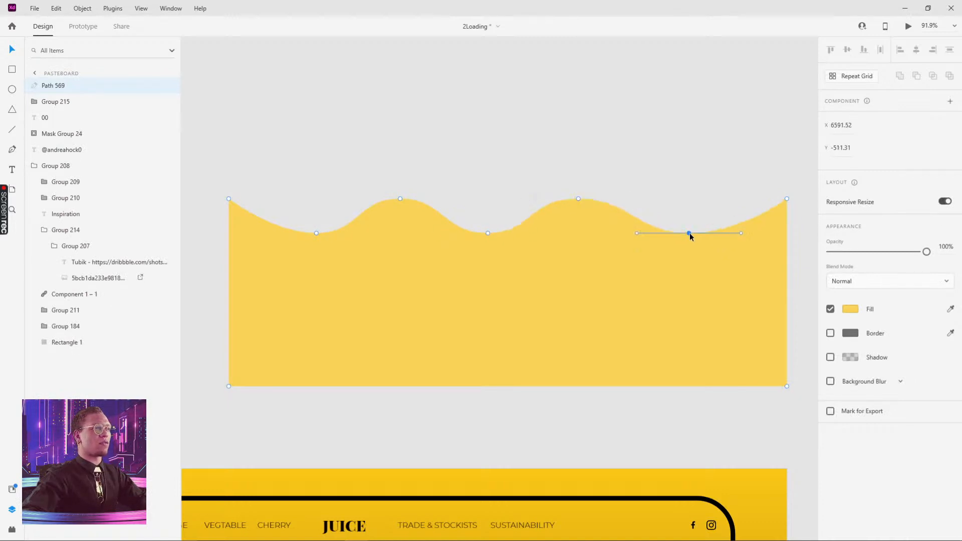
{"action": "left_click", "coordinate": [687, 141]}
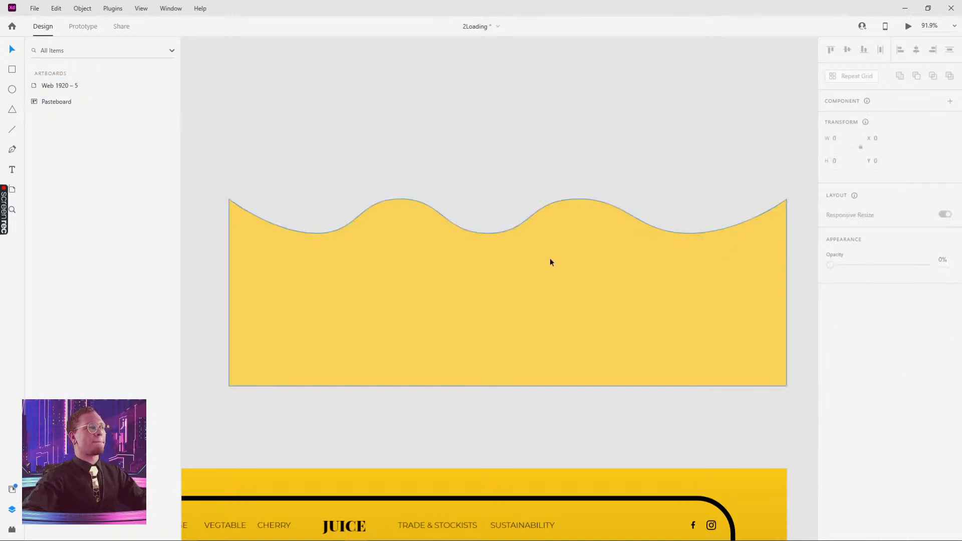
- Nudge the right peak right and the first trough left to even out the waves
{"action": "double_click", "coordinate": [570, 235]}
{"action": "left_click", "coordinate": [578, 199]}
{"action": "left_click_drag", "start_coordinate": [580, 199], "coordinate": [587, 199]}
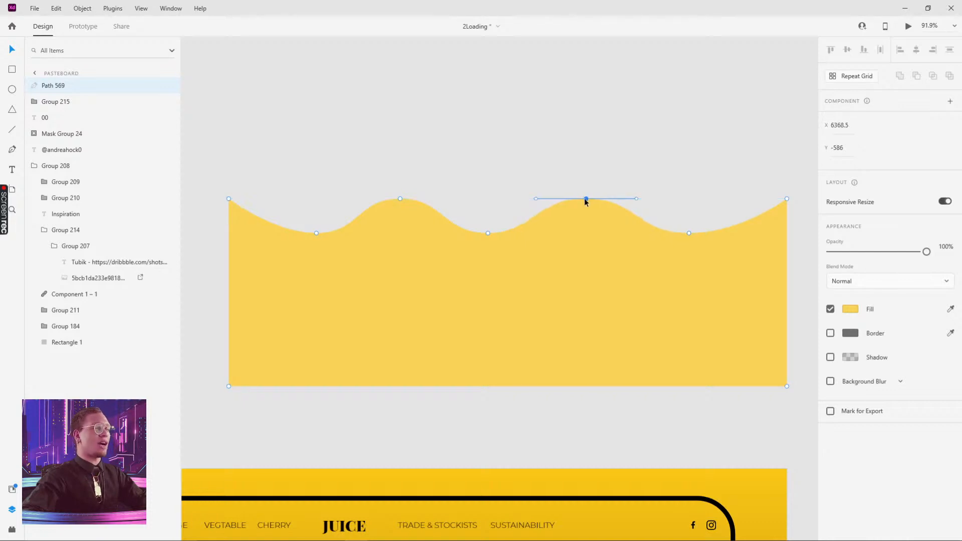
{"action": "left_click", "coordinate": [401, 200]}
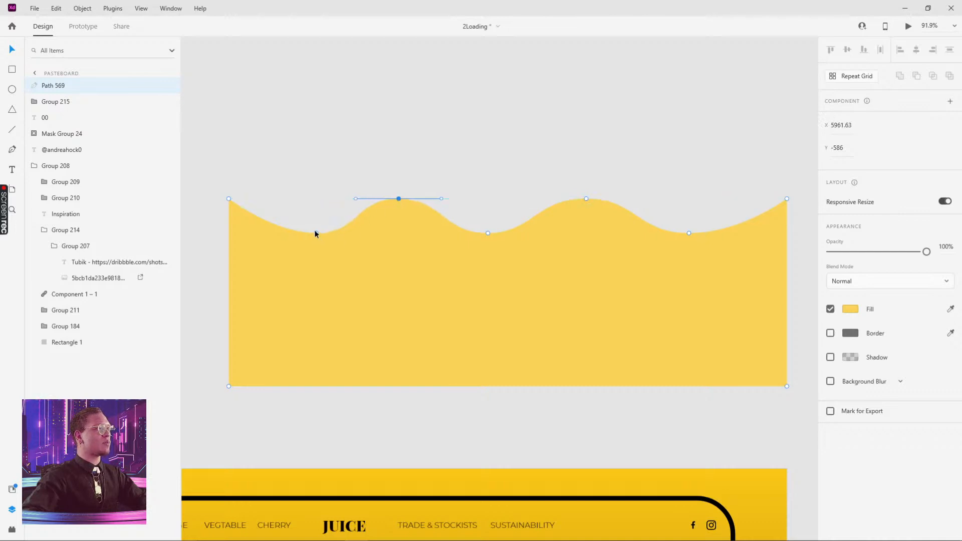
{"action": "left_click_drag", "start_coordinate": [316, 233], "coordinate": [309, 235]}
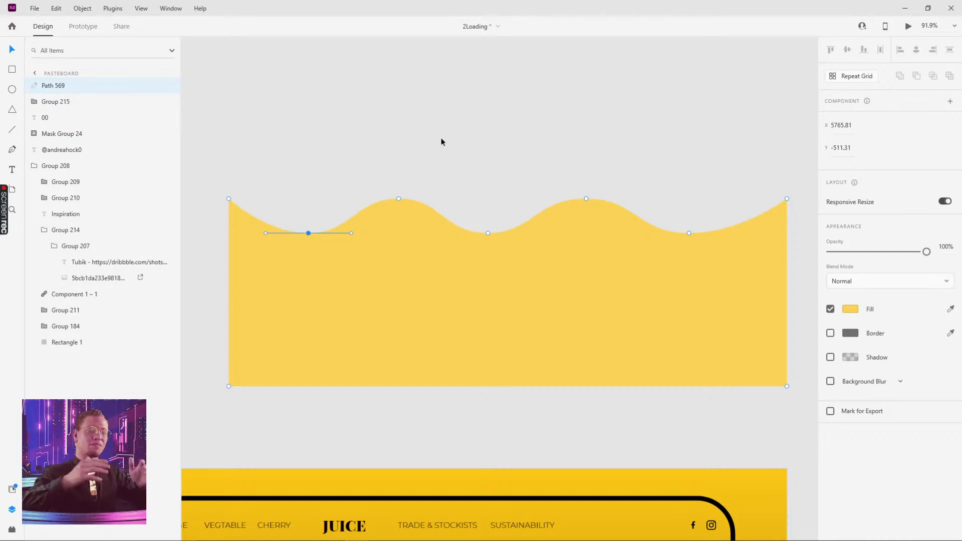
{"action": "left_click", "coordinate": [550, 117]}
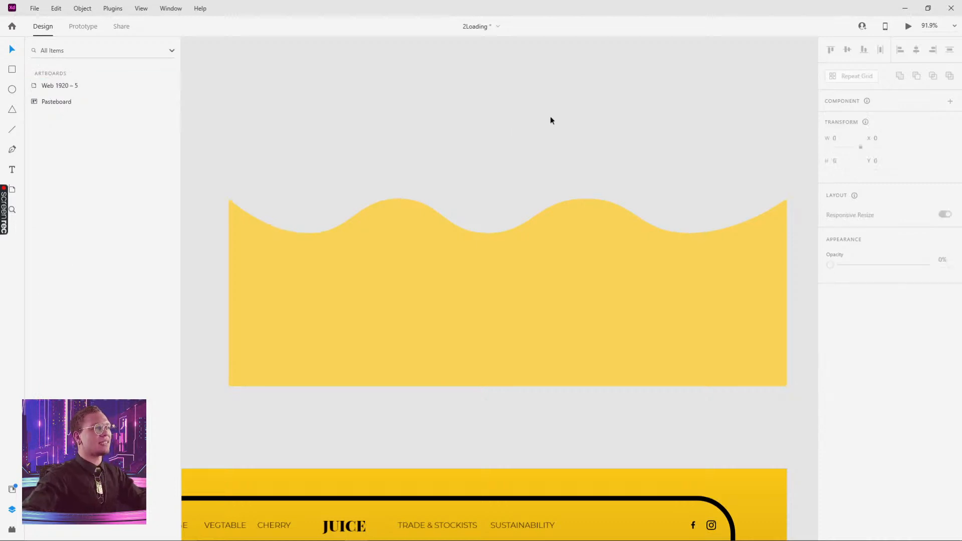
- Locate the cream bottle shape inside the Juice mockup's mask group
{"action": "scroll", "coordinate": [676, 138], "scroll_direction": "down", "scroll_amount": 1}
{"action": "key", "text": "super"}
{"action": "key", "text": "super"}
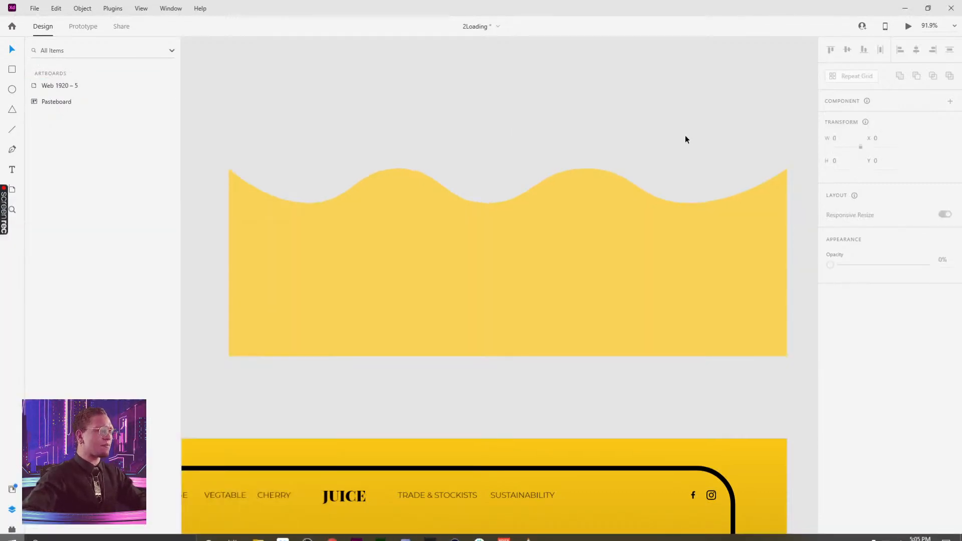
{"action": "left_click_drag", "start_coordinate": [677, 148], "coordinate": [602, 177]}
{"action": "scroll", "coordinate": [603, 177], "scroll_direction": "down", "scroll_amount": 5}
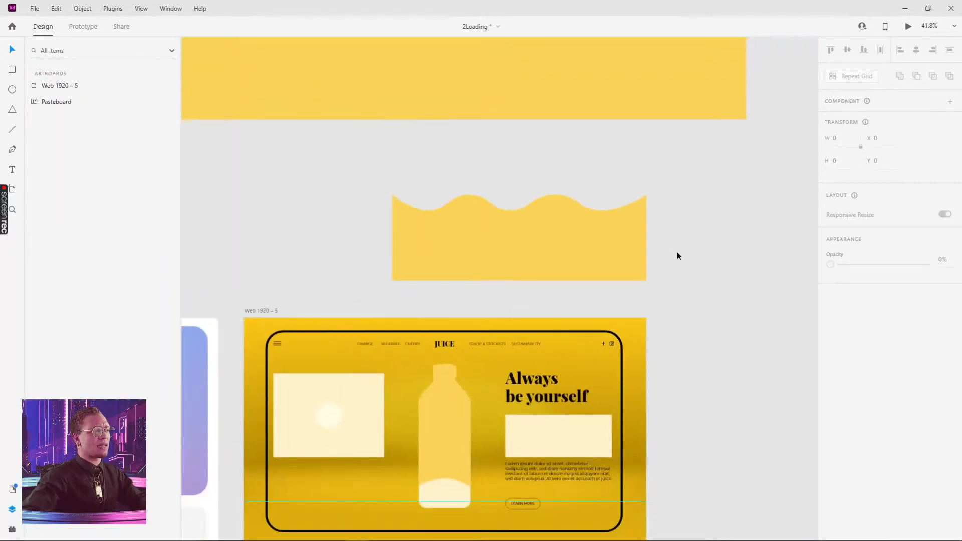
{"action": "left_click", "coordinate": [577, 239]}
{"action": "left_click_drag", "start_coordinate": [700, 217], "coordinate": [657, 228]}
{"action": "double_click", "coordinate": [396, 439]}
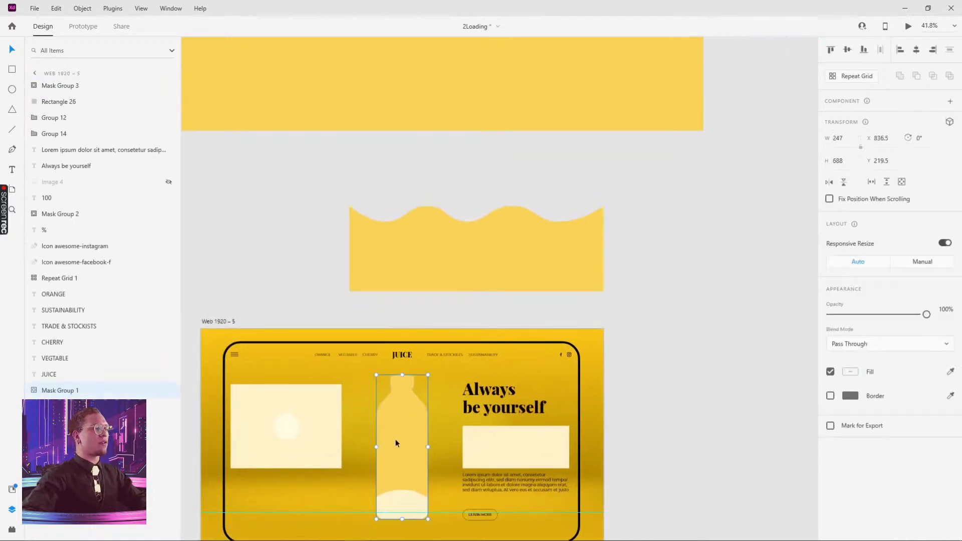
{"action": "scroll", "coordinate": [631, 311], "scroll_direction": "down", "scroll_amount": 3}
{"action": "scroll", "coordinate": [631, 311], "scroll_direction": "right", "scroll_amount": 8}
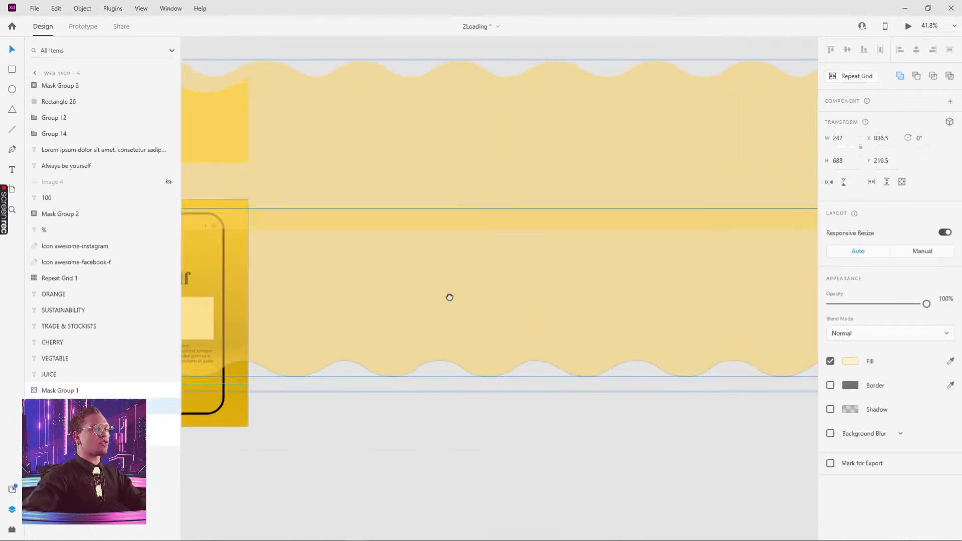
{"action": "left_click", "coordinate": [473, 439]}
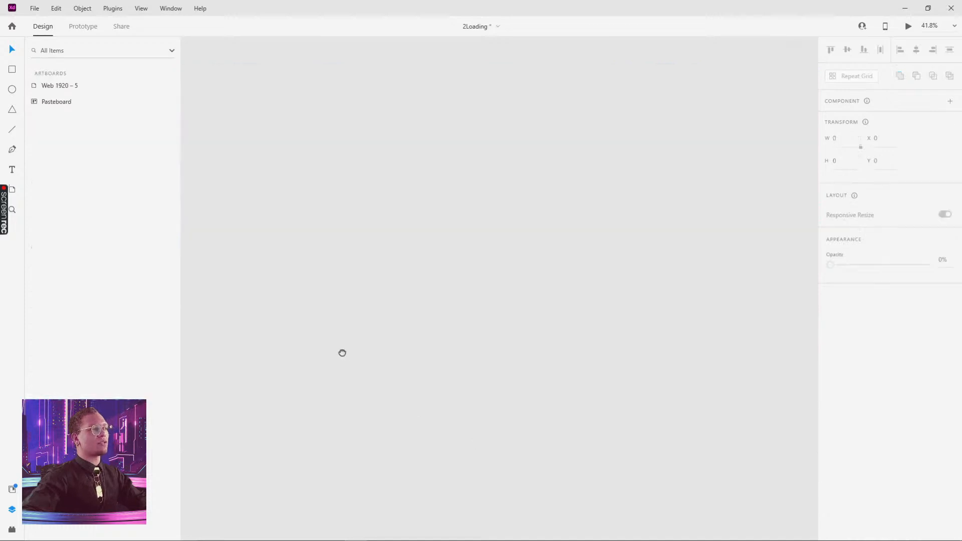
{"action": "scroll", "coordinate": [518, 240], "scroll_direction": "left", "scroll_amount": 6}
{"action": "scroll", "coordinate": [518, 240], "scroll_direction": "up", "scroll_amount": 2}
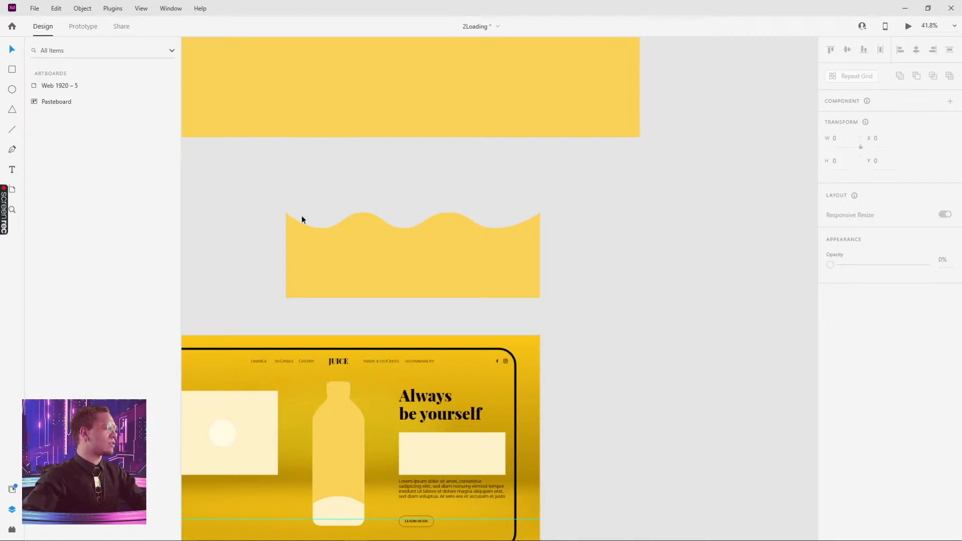
{"action": "scroll", "coordinate": [295, 287], "scroll_direction": "down", "scroll_amount": 5}
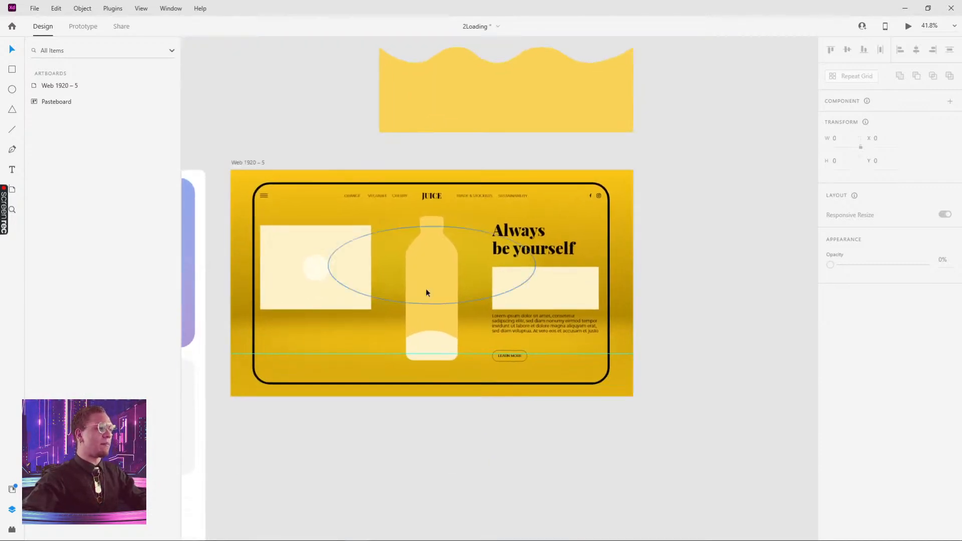
- Alt-drag a copy of the cream bottle onto the pasteboard beside the yellow bottle
{"action": "left_click", "coordinate": [434, 288]}
{"action": "key", "text": "Escape"}
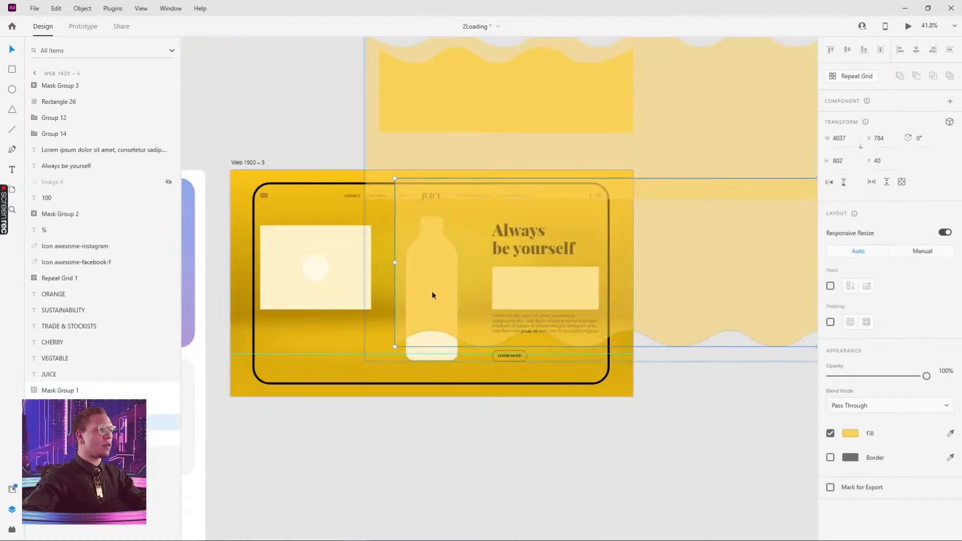
{"action": "key", "text": "Escape"}
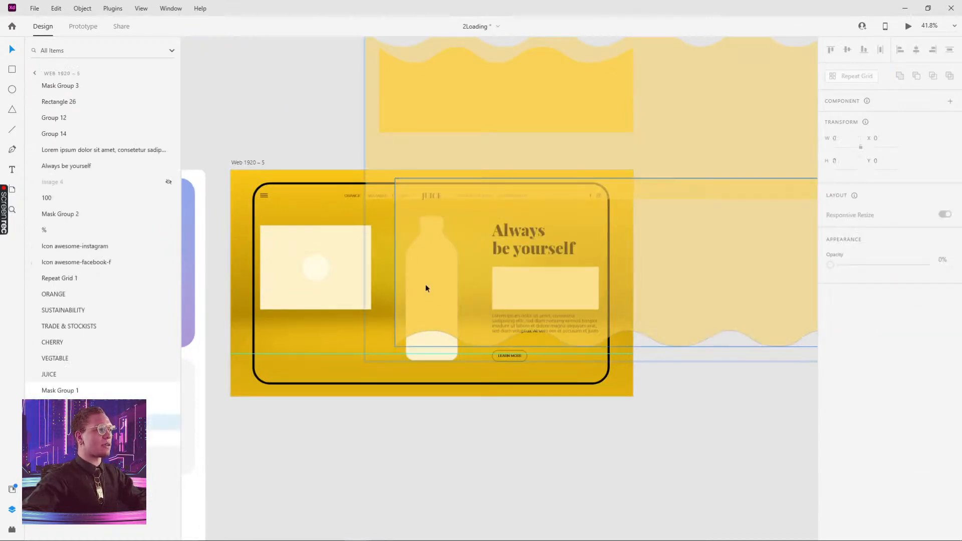
{"action": "left_click_drag", "start_coordinate": [424, 275], "coordinate": [771, 300]}
{"action": "left_click_drag", "start_coordinate": [421, 347], "coordinate": [694, 368]}
{"action": "left_click_drag", "start_coordinate": [728, 439], "coordinate": [371, 424]}
{"action": "left_click_drag", "start_coordinate": [361, 313], "coordinate": [517, 300]}
{"action": "left_click", "coordinate": [538, 253]}
{"action": "scroll", "coordinate": [527, 252], "scroll_direction": "up", "scroll_amount": 5}
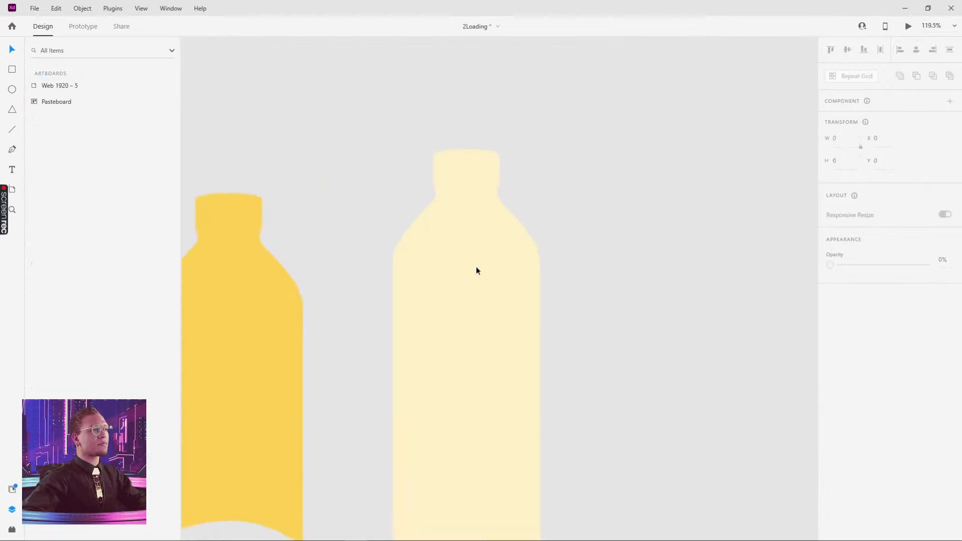
- Draw Artboard – 1 around the two bottles and delete the extra iPhone artboard
{"action": "left_click_drag", "start_coordinate": [455, 226], "coordinate": [425, 236]}
{"action": "scroll", "coordinate": [462, 274], "scroll_direction": "down", "scroll_amount": 5}
{"action": "key", "text": "r"}
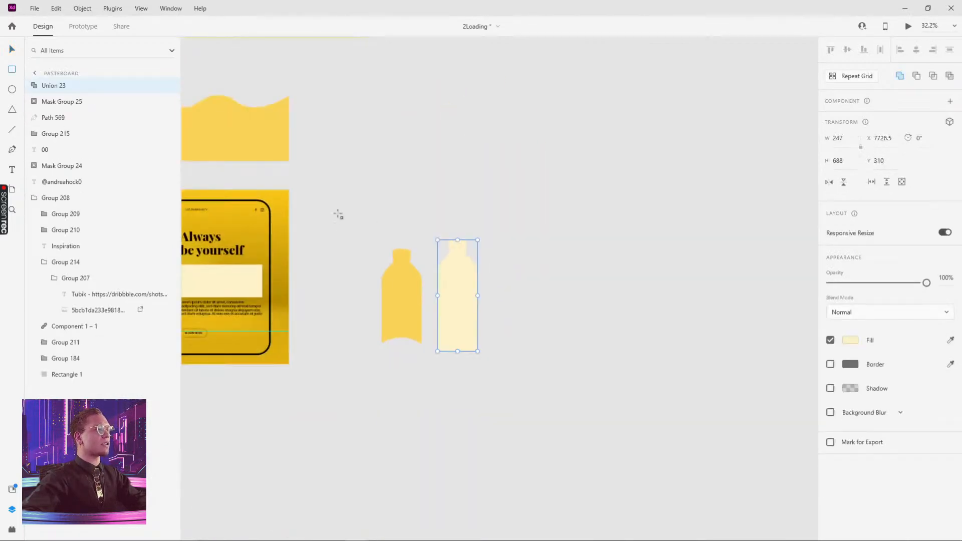
{"action": "left_click_drag", "start_coordinate": [338, 214], "coordinate": [527, 399]}
{"action": "key", "text": "ctrl+z"}
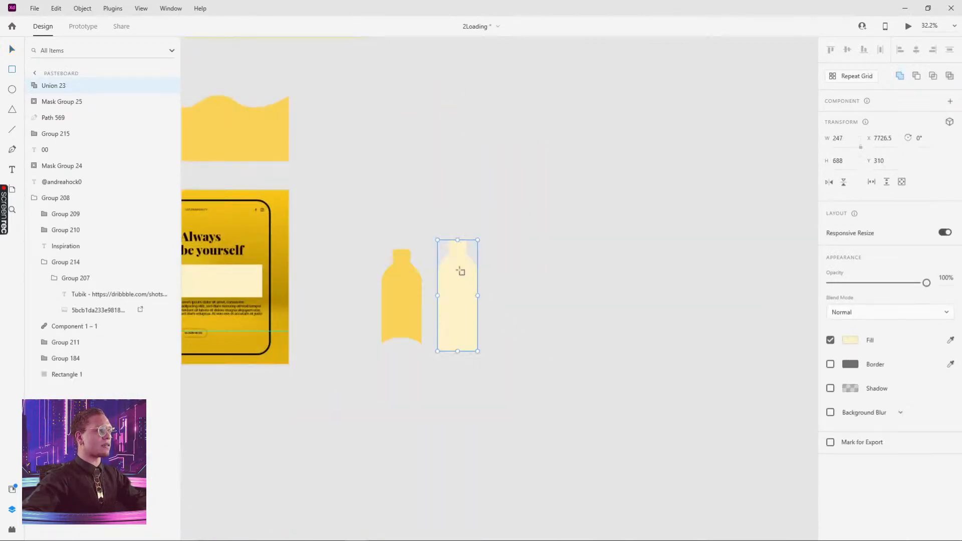
{"action": "key", "text": "a"}
{"action": "left_click_drag", "start_coordinate": [349, 201], "coordinate": [518, 401]}
{"action": "left_click", "coordinate": [859, 432]}
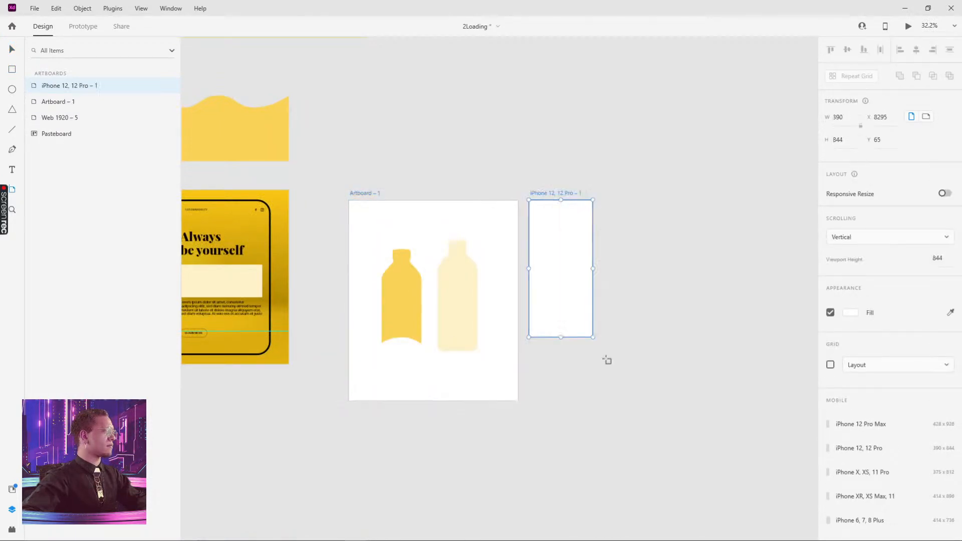
{"action": "key", "text": "Delete"}
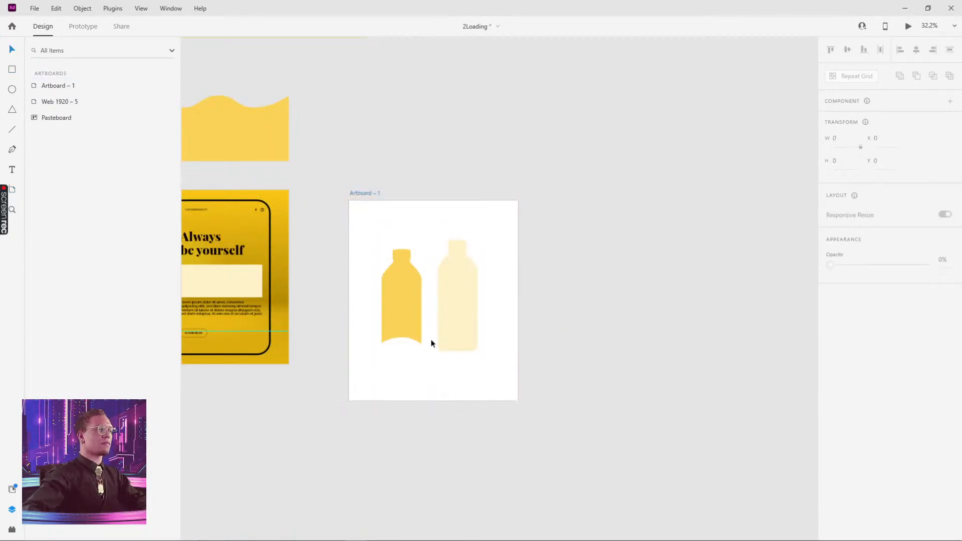
{"action": "scroll", "coordinate": [431, 339], "scroll_direction": "up", "scroll_amount": 5}
- Duplicate the cream bottle as Union 28 and shift the yellow bottle left
{"action": "left_click", "coordinate": [509, 239]}
{"action": "scroll", "coordinate": [577, 226], "scroll_direction": "up", "scroll_amount": 3}
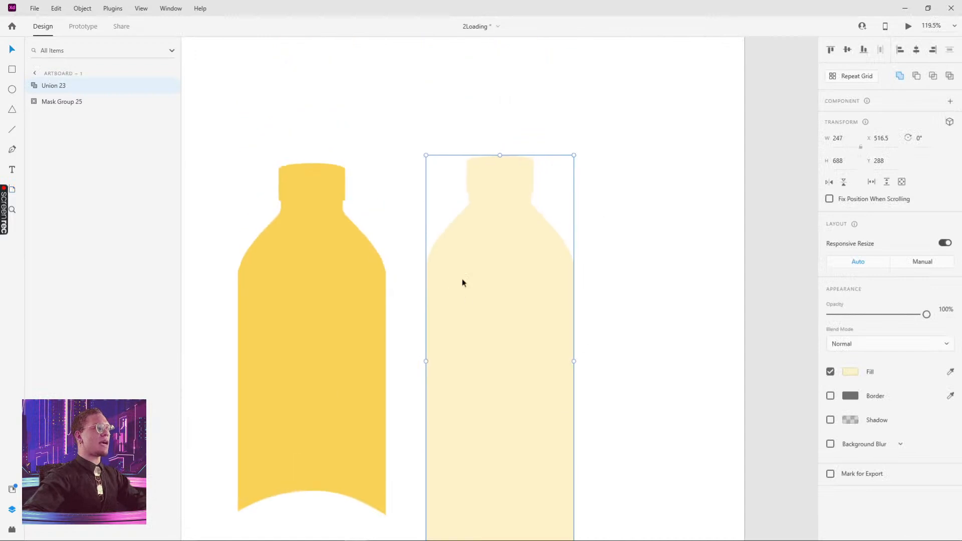
{"action": "left_click_drag", "start_coordinate": [462, 281], "coordinate": [500, 273]}
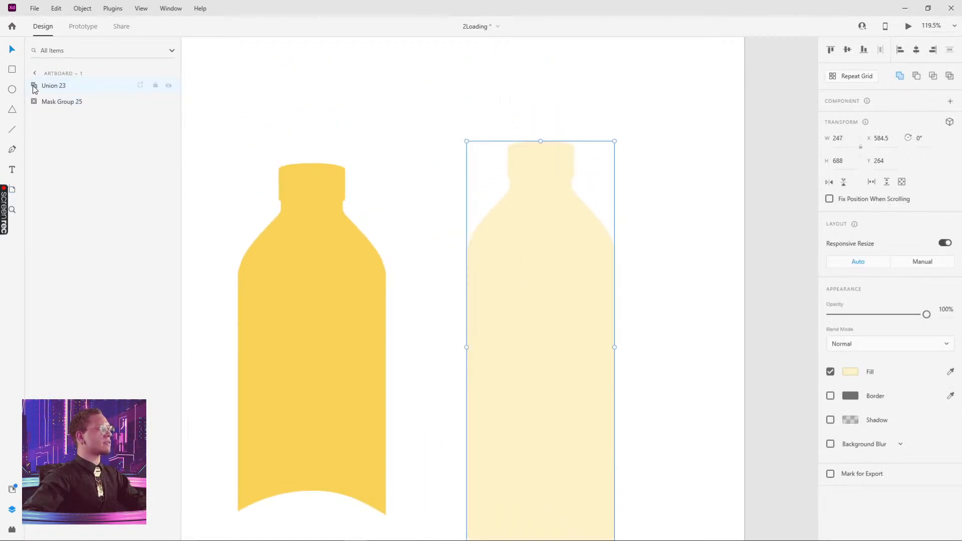
{"action": "double_click", "coordinate": [541, 201]}
{"action": "left_click_drag", "start_coordinate": [549, 166], "coordinate": [687, 99]}
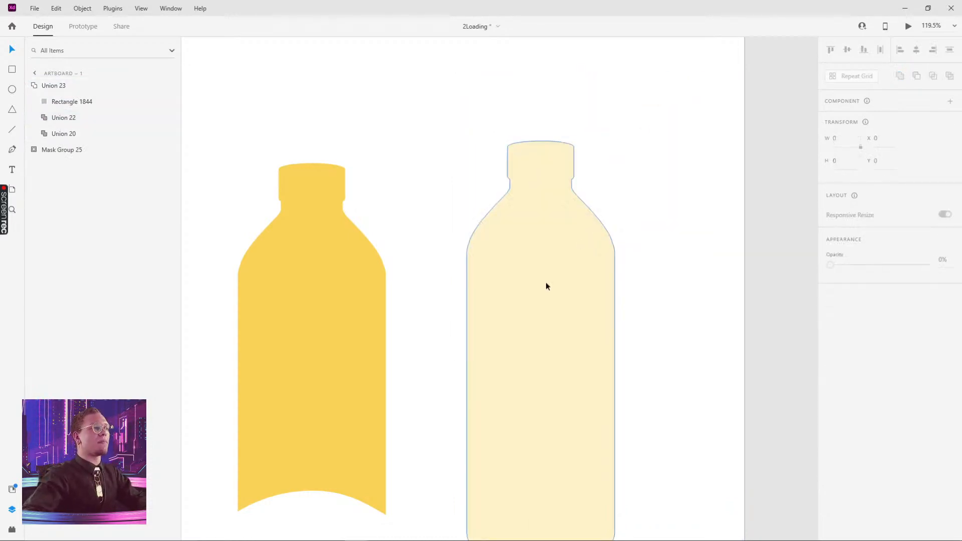
{"action": "left_click", "coordinate": [546, 283]}
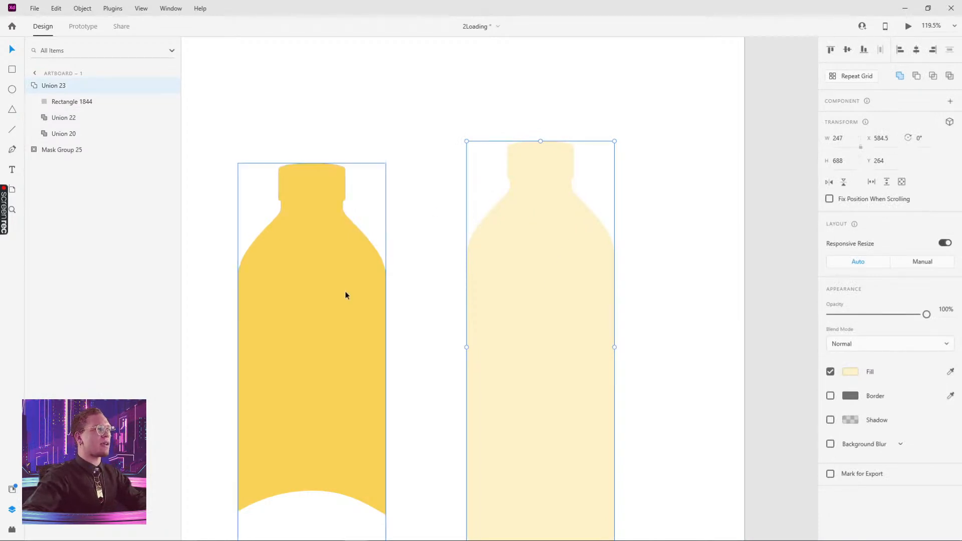
{"action": "left_click", "coordinate": [29, 85]}
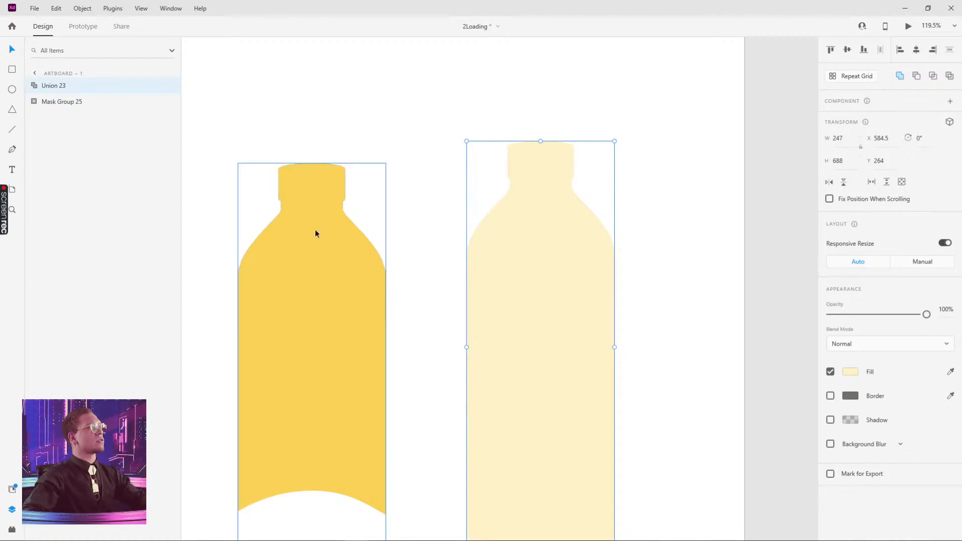
{"action": "left_click_drag", "start_coordinate": [526, 249], "coordinate": [449, 242]}
{"action": "left_click_drag", "start_coordinate": [300, 302], "coordinate": [243, 287]}
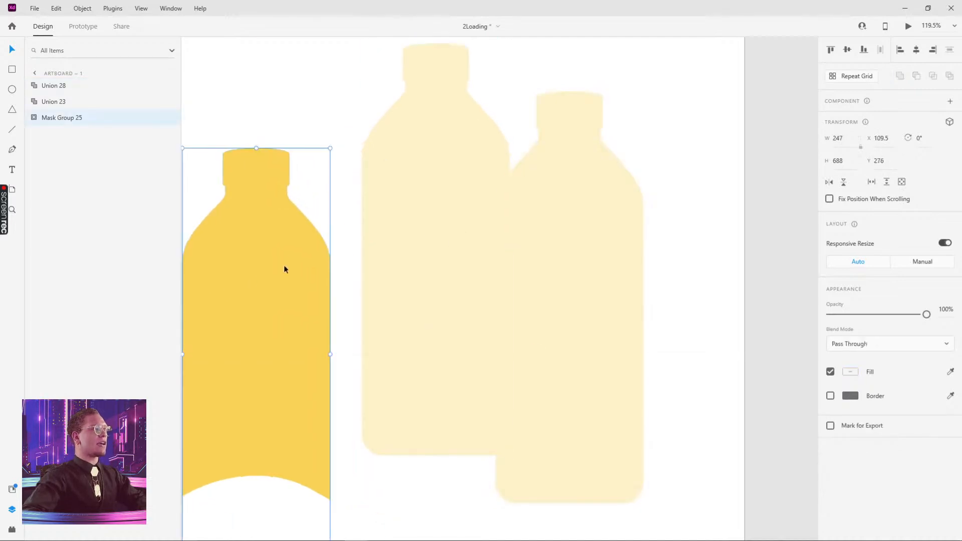
- Bring the wave shape into view and enlarge Artboard – 1 to make room
{"action": "scroll", "coordinate": [290, 255], "scroll_direction": "down", "scroll_amount": 5}
{"action": "left_click_drag", "start_coordinate": [275, 146], "coordinate": [514, 141]}
{"action": "left_click_drag", "start_coordinate": [386, 172], "coordinate": [746, 400]}
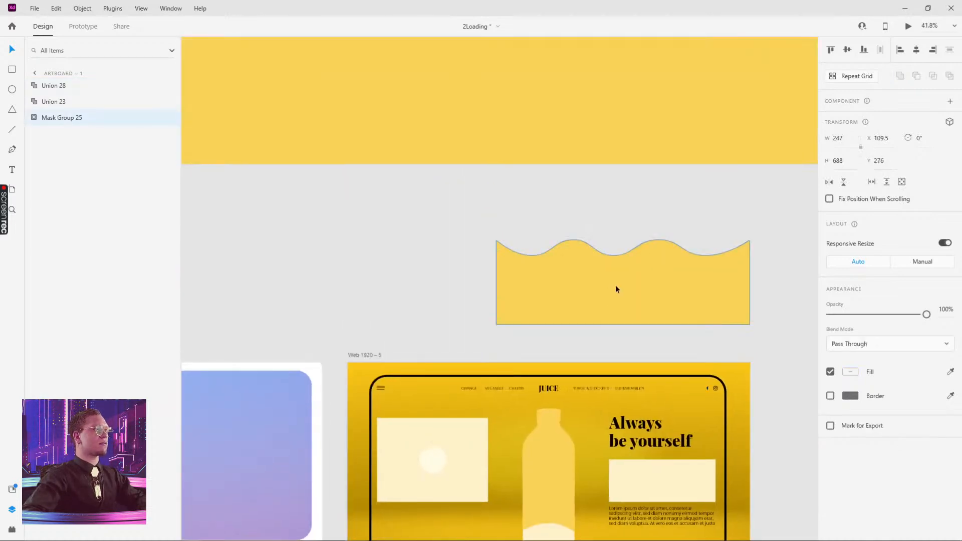
{"action": "left_click_drag", "start_coordinate": [645, 299], "coordinate": [348, 235]}
{"action": "left_click_drag", "start_coordinate": [372, 233], "coordinate": [756, 251]}
{"action": "left_click_drag", "start_coordinate": [694, 321], "coordinate": [519, 240]}
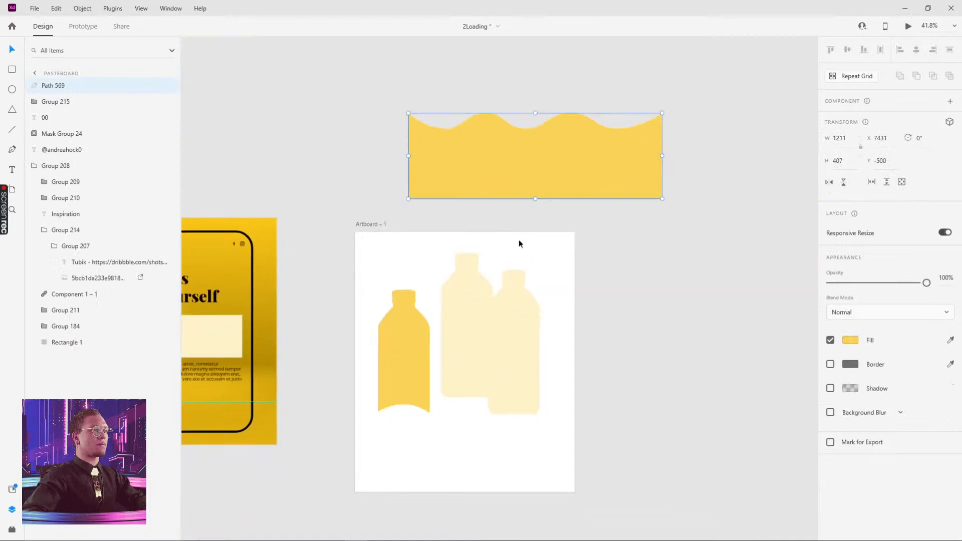
{"action": "left_click", "coordinate": [366, 224]}
{"action": "left_click_drag", "start_coordinate": [575, 493], "coordinate": [792, 491]}
{"action": "left_click", "coordinate": [657, 151]}
- Place the wave at the artboard's upper right with the cream bottle in front of it
{"action": "left_click_drag", "start_coordinate": [436, 72], "coordinate": [677, 308]}
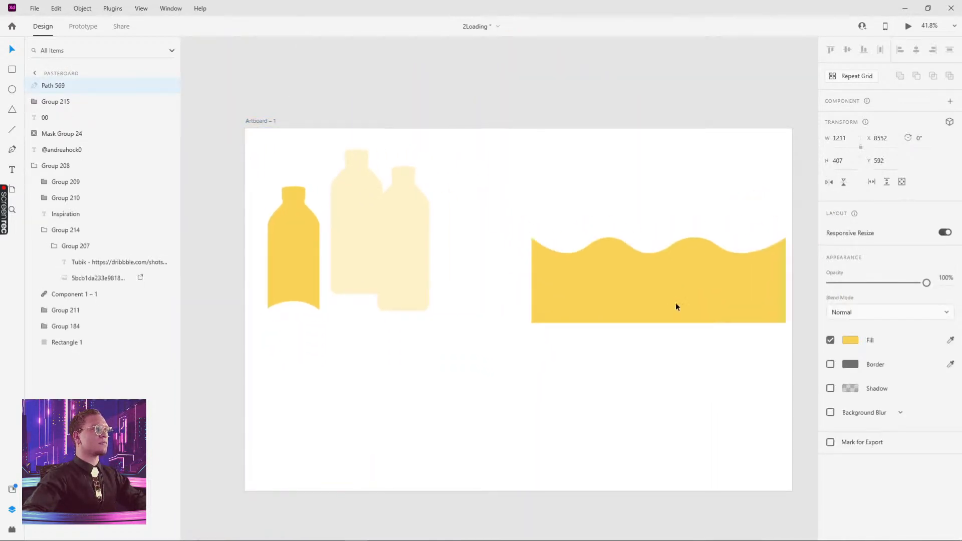
{"action": "left_click_drag", "start_coordinate": [366, 189], "coordinate": [609, 357]}
{"action": "left_click_drag", "start_coordinate": [697, 278], "coordinate": [651, 207]}
{"action": "left_click_drag", "start_coordinate": [606, 361], "coordinate": [540, 189]}
{"action": "key", "text": "ctrl+shift+bracketright"}
- Mask the yellow wave with the cream bottle outline
{"action": "left_click", "coordinate": [599, 197]}
{"action": "left_click", "coordinate": [526, 226]}
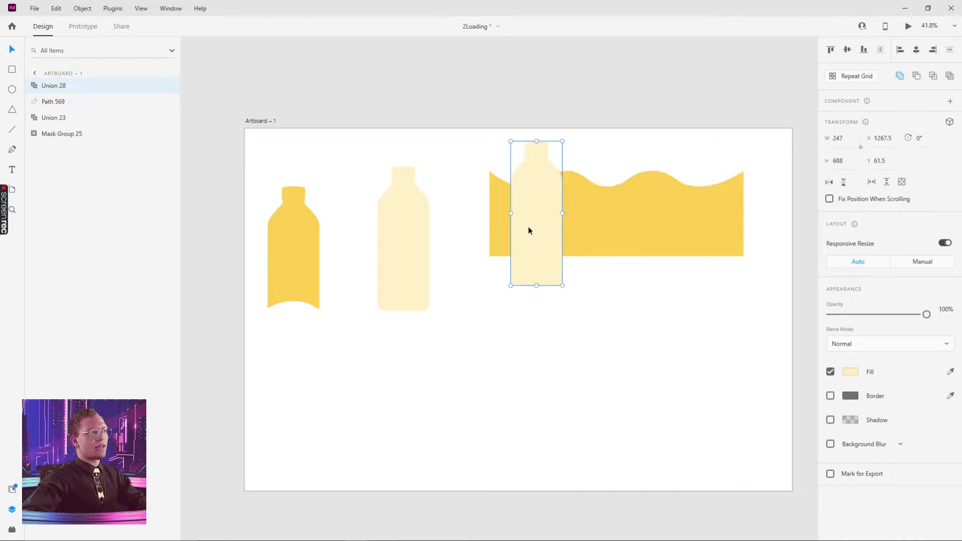
{"action": "left_click", "coordinate": [621, 231]}
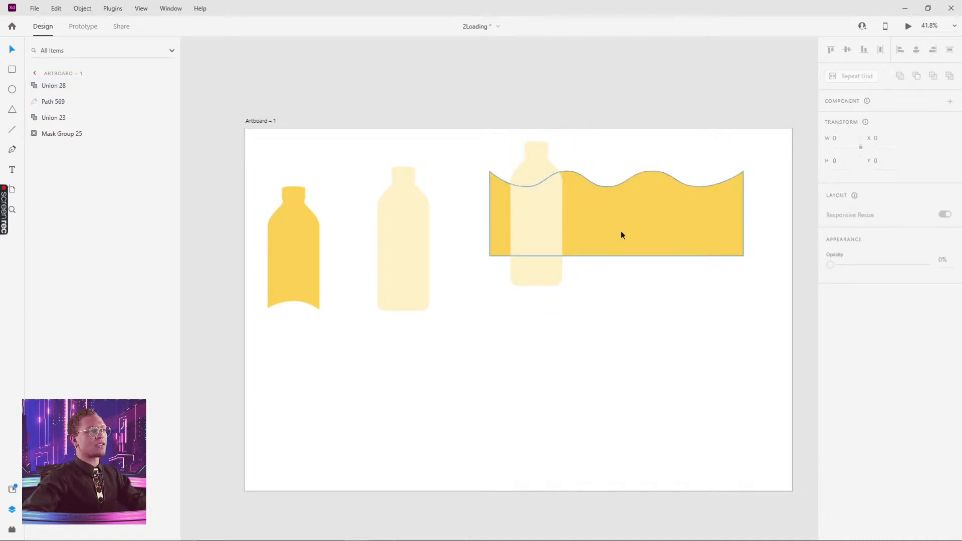
{"action": "left_click", "coordinate": [536, 227], "text": "shift"}
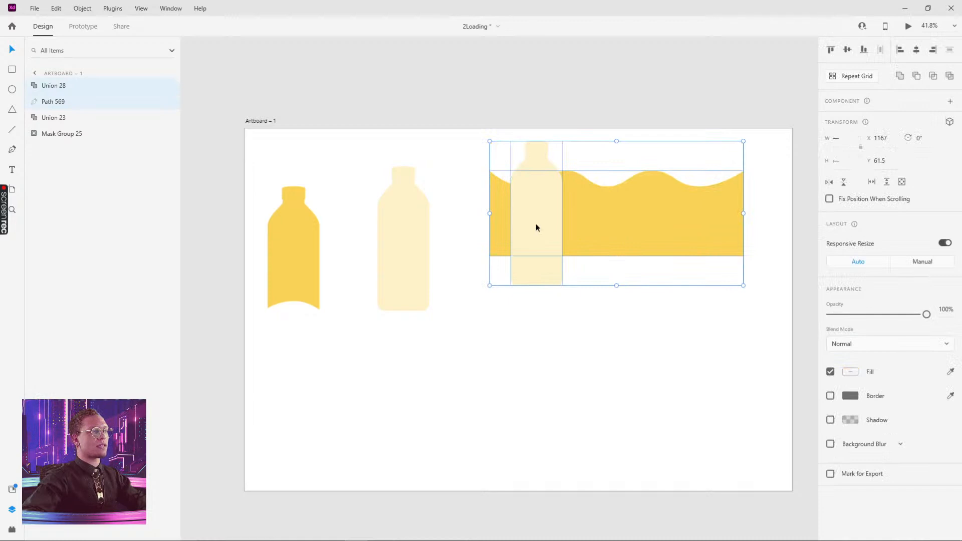
{"action": "right_click", "coordinate": [536, 227]}
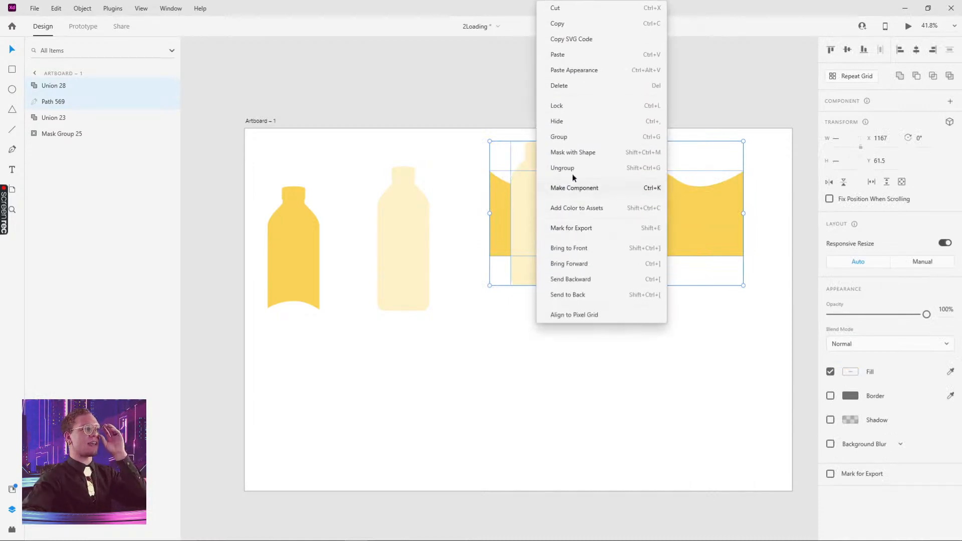
{"action": "left_click", "coordinate": [572, 154]}
{"action": "left_click", "coordinate": [601, 240]}
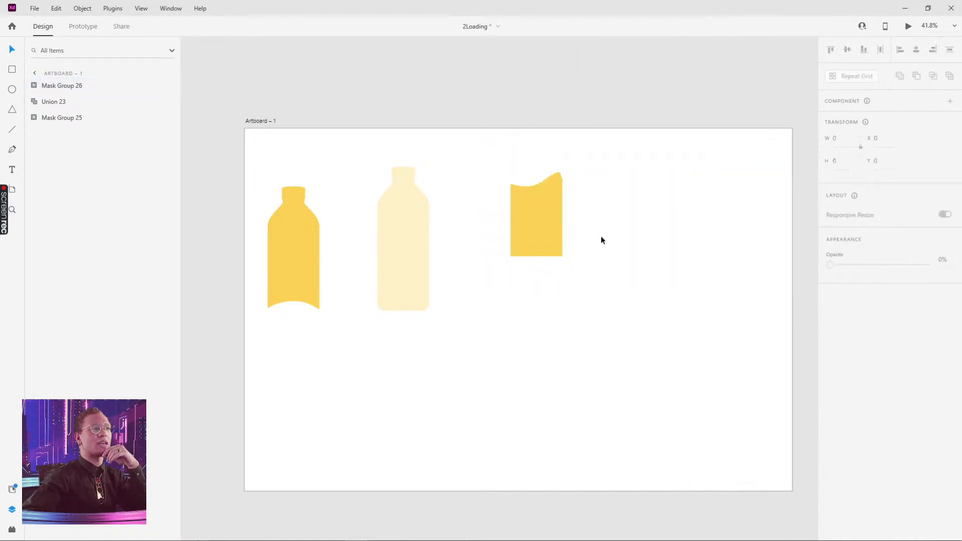
- Shift the wave left inside the mask and align the filled bottle over the cream bottle
{"action": "double_click", "coordinate": [533, 221]}
{"action": "left_click_drag", "start_coordinate": [546, 220], "coordinate": [419, 266]}
{"action": "left_click", "coordinate": [578, 292]}
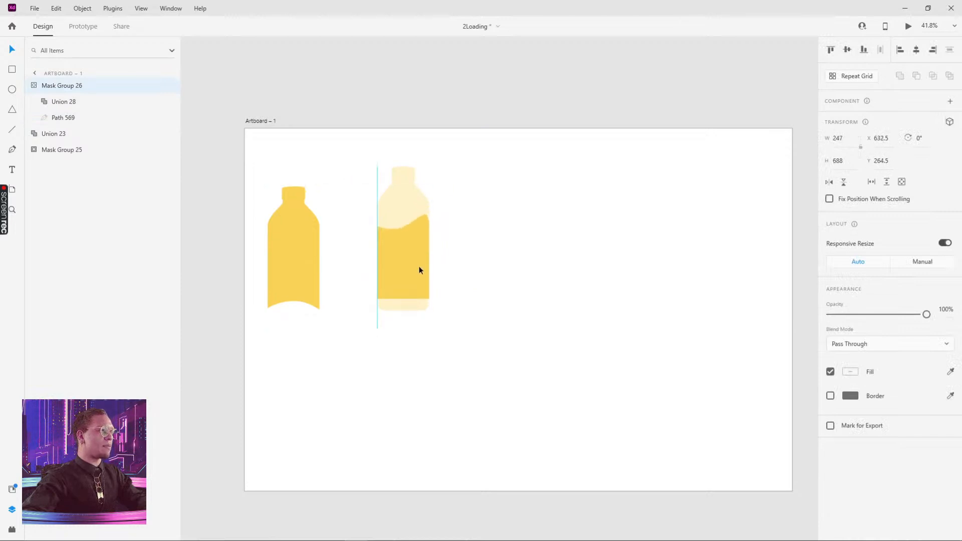
{"action": "scroll", "coordinate": [410, 257], "scroll_direction": "up", "scroll_amount": 5}
{"action": "scroll", "coordinate": [527, 244], "scroll_direction": "up", "scroll_amount": 5}
{"action": "scroll", "coordinate": [527, 244], "scroll_direction": "left", "scroll_amount": 2}
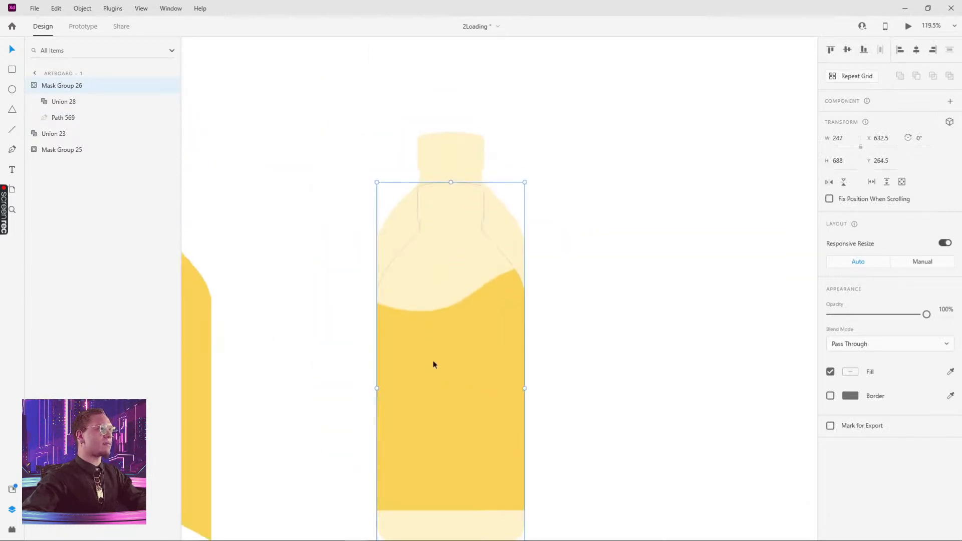
{"action": "left_click_drag", "start_coordinate": [432, 362], "coordinate": [435, 308]}
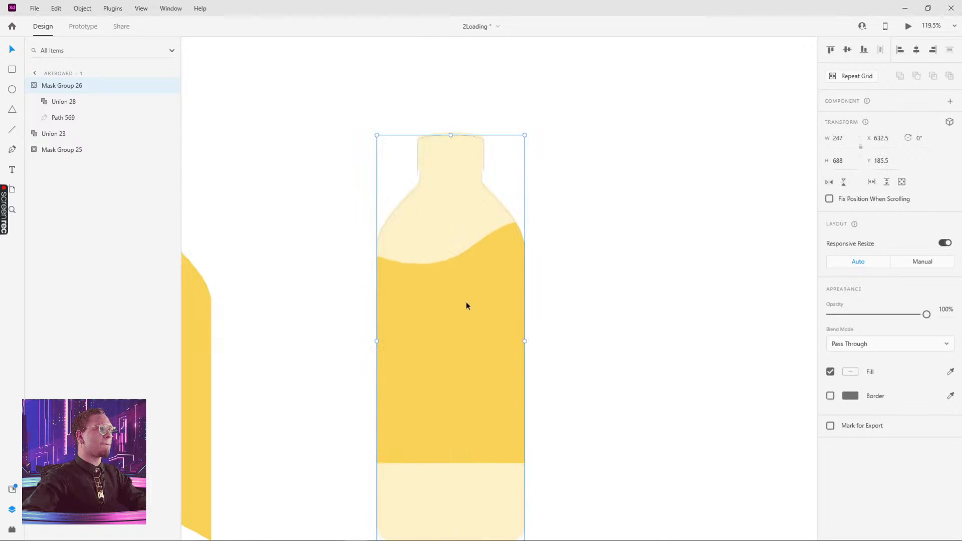
{"action": "left_click_drag", "start_coordinate": [467, 306], "coordinate": [464, 304]}
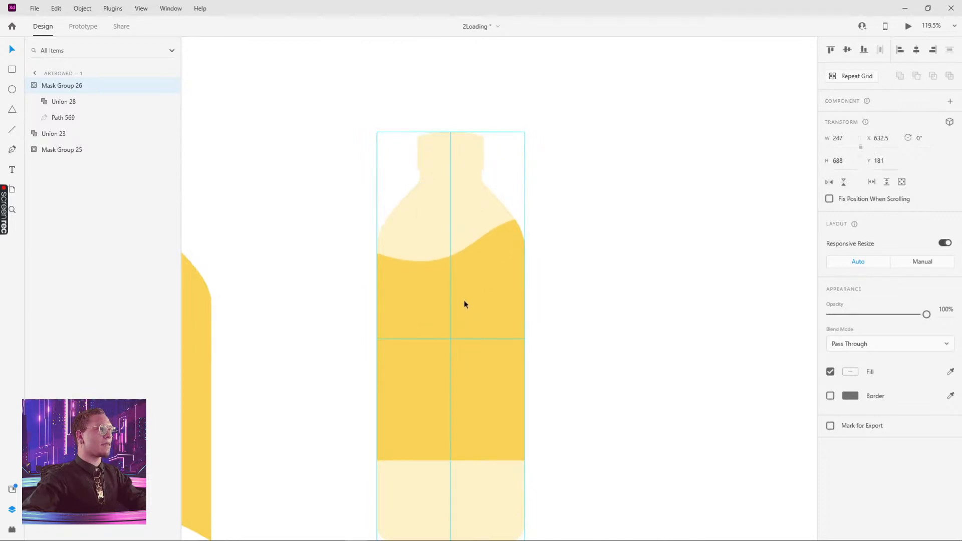
{"action": "left_click", "coordinate": [599, 287]}
- Zoom out and pan until the JUICE website artboard sits beside Artboard – 1
{"action": "scroll", "coordinate": [636, 347], "scroll_direction": "down", "scroll_amount": 5}
{"action": "left_click_drag", "start_coordinate": [638, 347], "coordinate": [492, 285]}
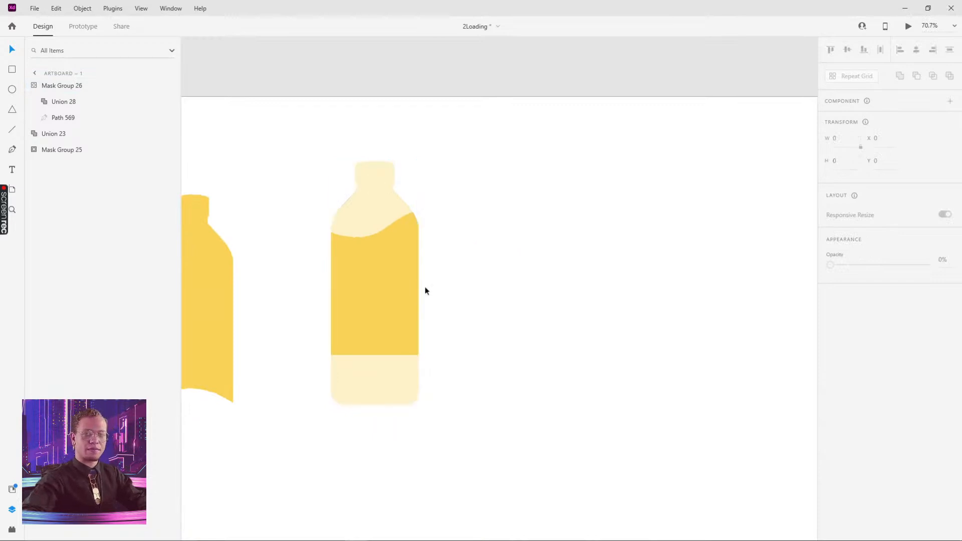
{"action": "scroll", "coordinate": [299, 219], "scroll_direction": "down", "scroll_amount": 5}
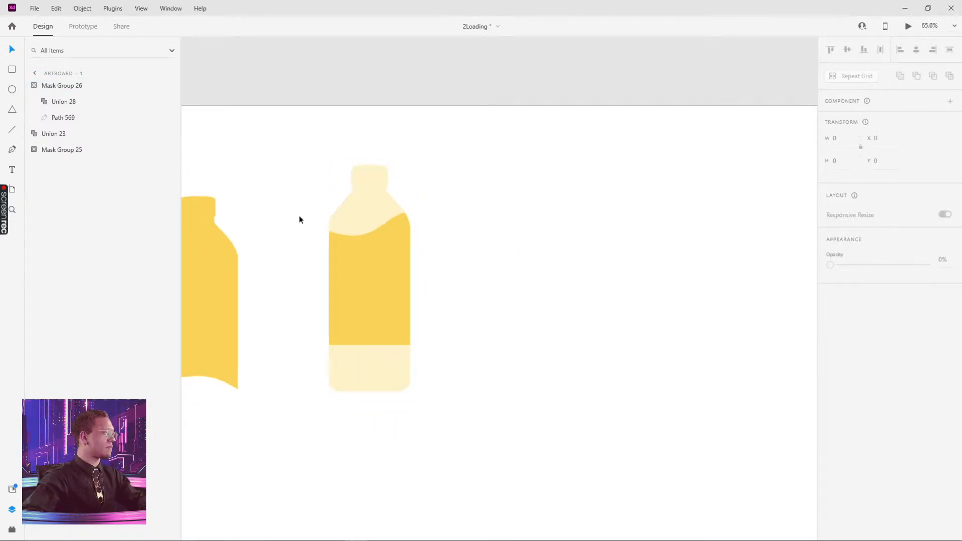
{"action": "left_click_drag", "start_coordinate": [319, 217], "coordinate": [421, 206]}
{"action": "left_click_drag", "start_coordinate": [347, 230], "coordinate": [412, 233]}
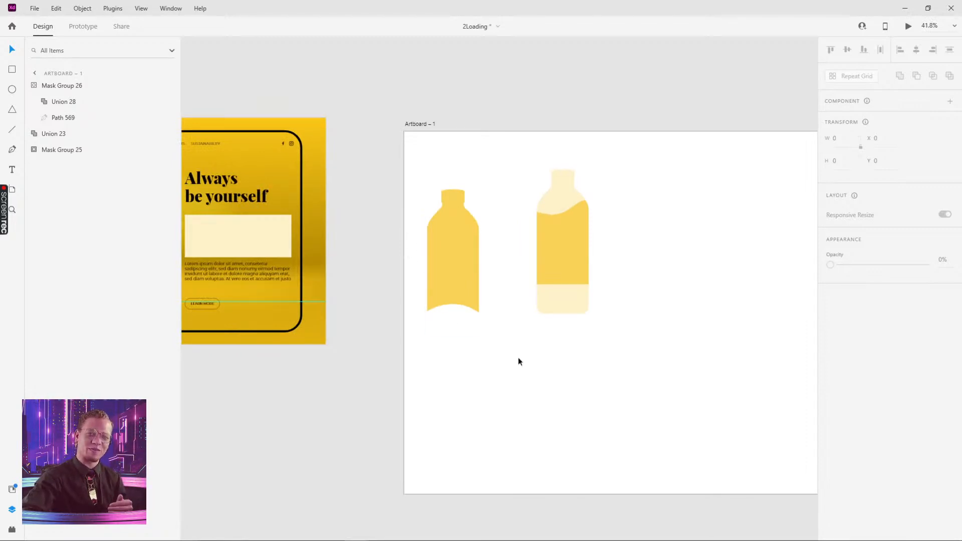
- Select Mask Group 1's wide wavy fill in the JUICE bottle, then Alt+Tab toward the prototype file
{"action": "left_click_drag", "start_coordinate": [378, 249], "coordinate": [592, 288]}
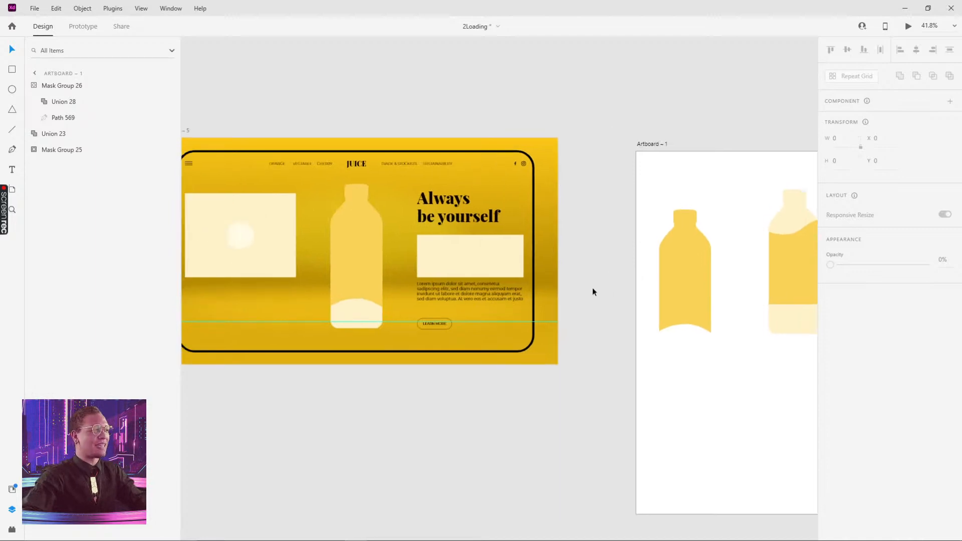
{"action": "left_click", "coordinate": [354, 256]}
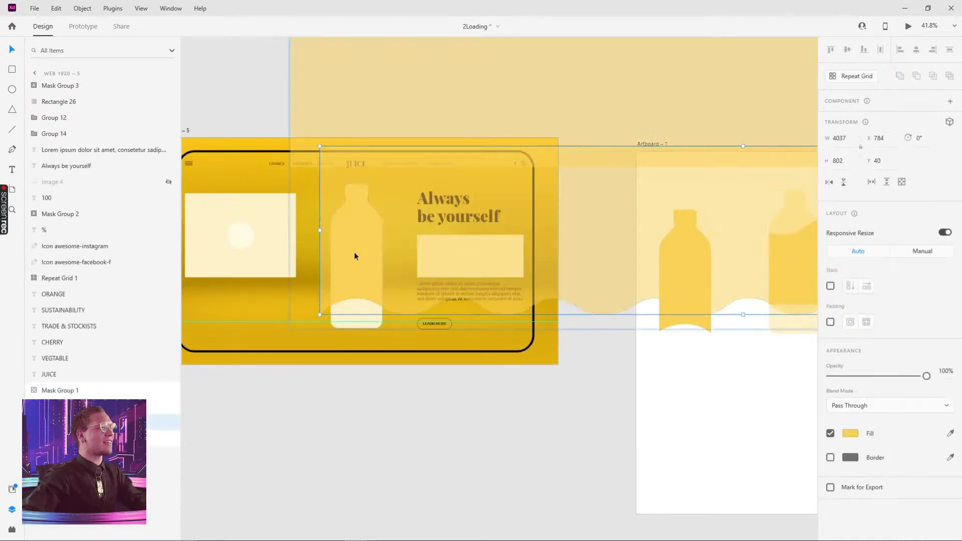
{"action": "left_click_drag", "start_coordinate": [354, 252], "coordinate": [395, 380]}
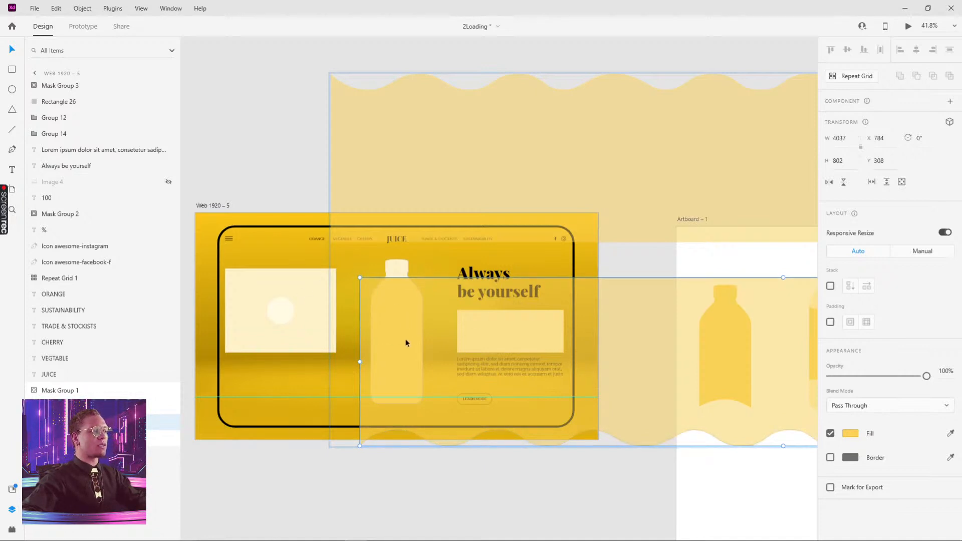
{"action": "key", "text": "alt+Tab"}
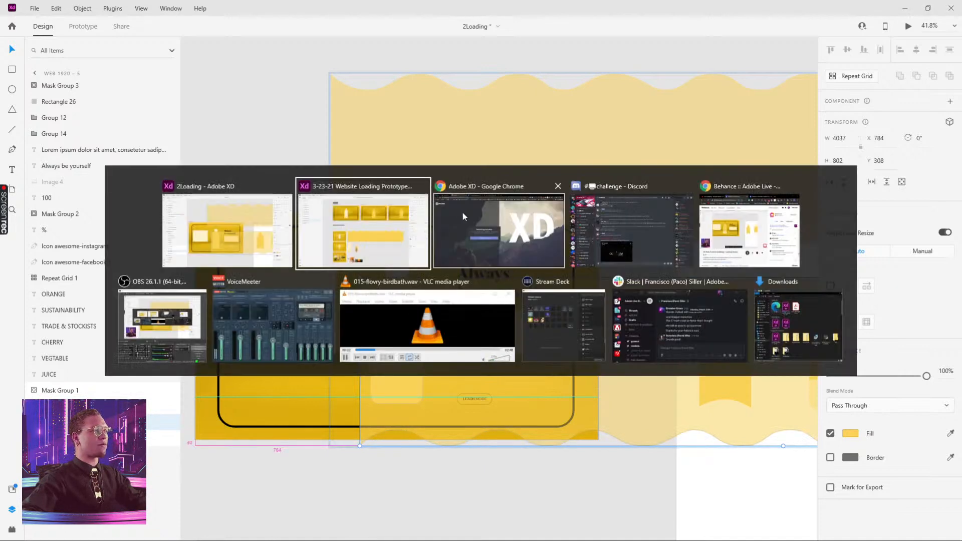
{"action": "left_click", "coordinate": [359, 222]}
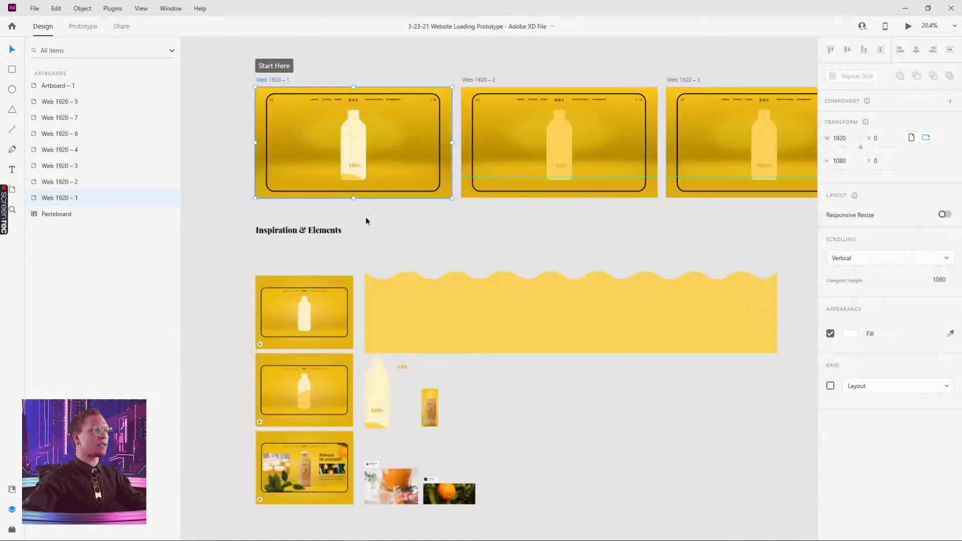
{"action": "left_click", "coordinate": [908, 26]}
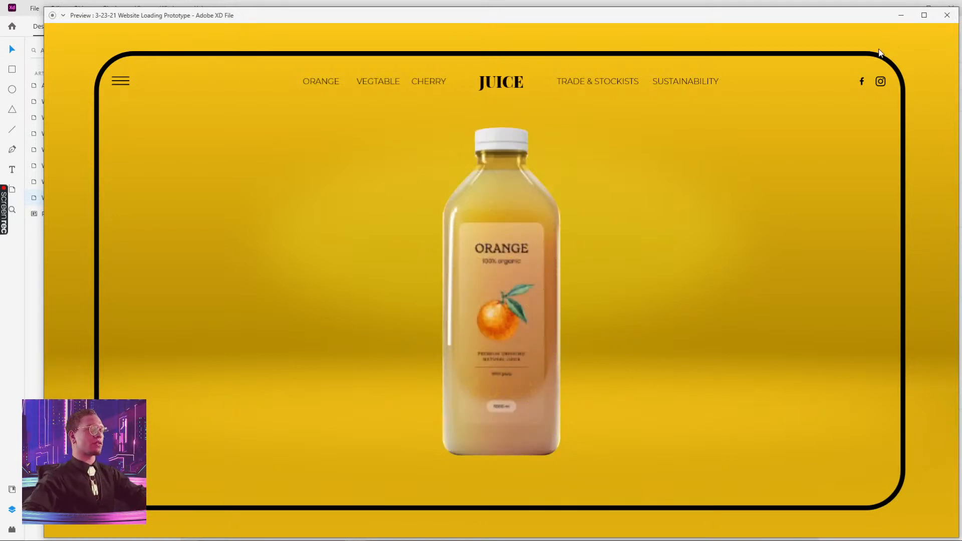
{"action": "key", "text": "alt+Tab"}
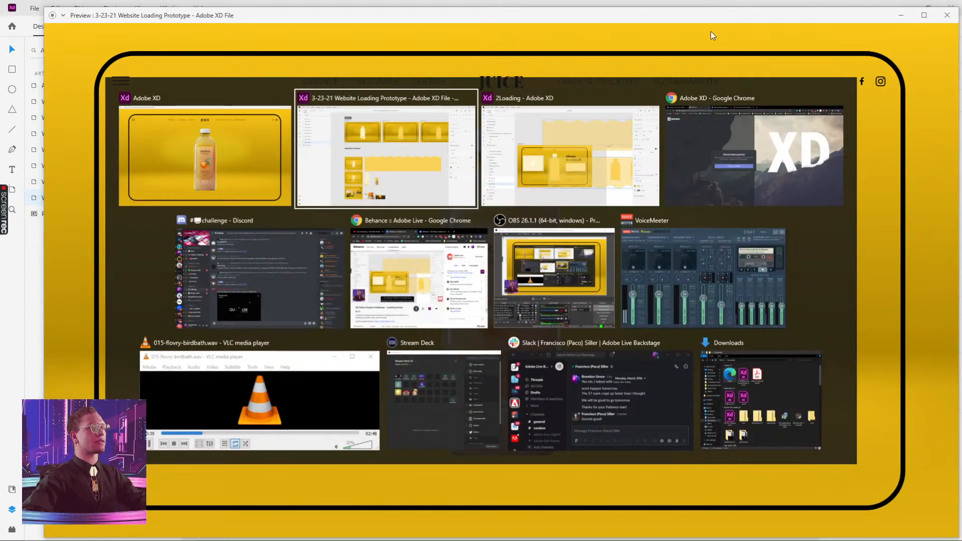
{"action": "left_click", "coordinate": [559, 165]}
{"action": "key", "text": "Escape"}
{"action": "left_click_drag", "start_coordinate": [715, 474], "coordinate": [347, 434]}
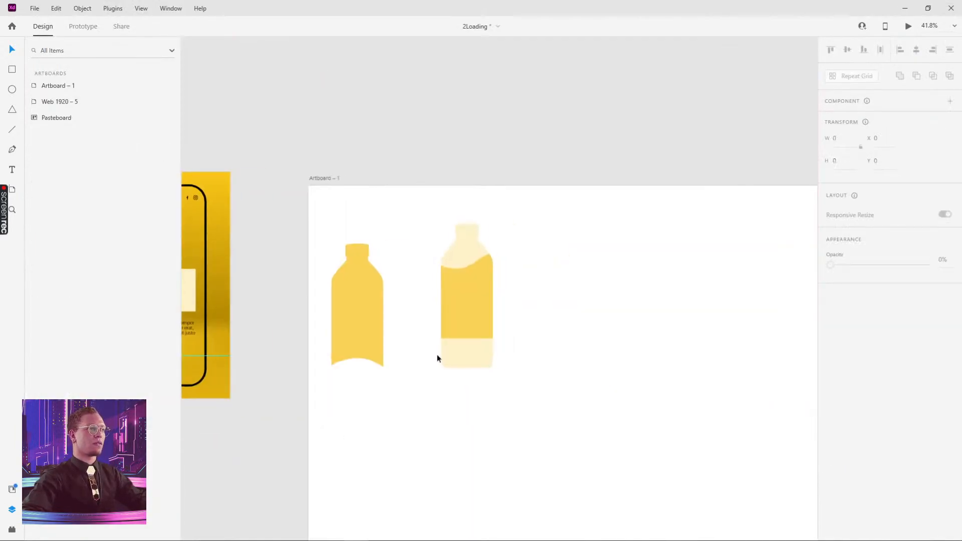
- Alt-drag a copy of the JUICE bottle onto Artboard – 1 and nudge the middle bottle's fill upward
{"action": "left_click_drag", "start_coordinate": [359, 359], "coordinate": [687, 340]}
{"action": "left_click_drag", "start_coordinate": [347, 272], "coordinate": [744, 451]}
{"action": "key", "text": "ctrl+z"}
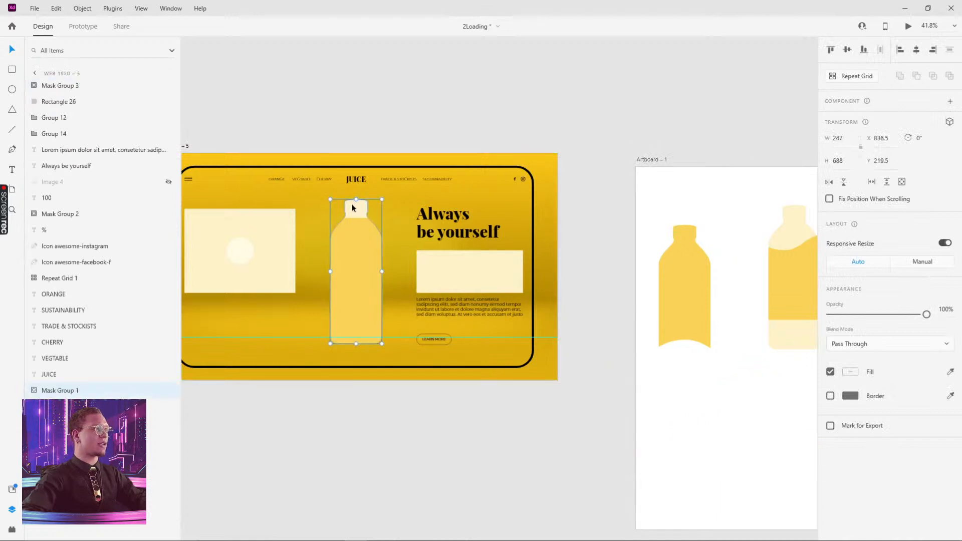
{"action": "left_click_drag", "start_coordinate": [359, 279], "coordinate": [649, 242]}
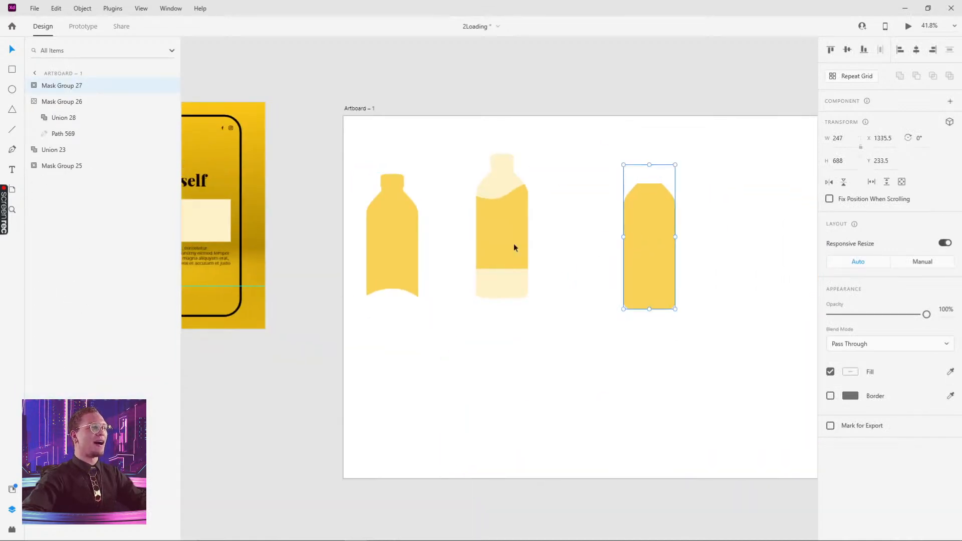
{"action": "scroll", "coordinate": [498, 234], "scroll_direction": "up", "scroll_amount": 5}
{"action": "left_click", "coordinate": [465, 257]}
{"action": "left_click_drag", "start_coordinate": [466, 261], "coordinate": [477, 249]}
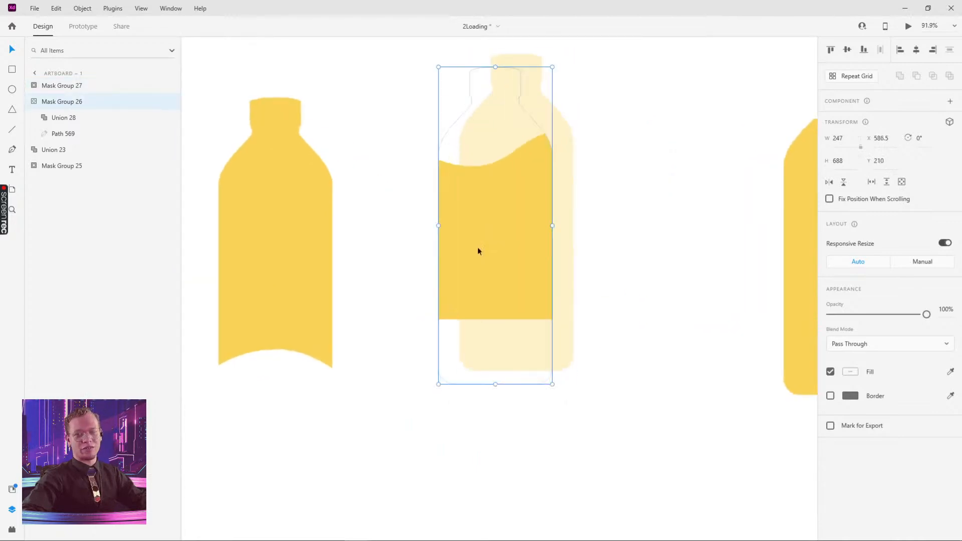
{"action": "left_click", "coordinate": [644, 163]}
- Position the copied third bottle and place a pale bottle silhouette behind it
{"action": "left_click_drag", "start_coordinate": [806, 235], "coordinate": [477, 333]}
{"action": "left_click_drag", "start_coordinate": [530, 350], "coordinate": [516, 323]}
{"action": "double_click", "coordinate": [516, 323]}
{"action": "left_click", "coordinate": [517, 324]}
{"action": "scroll", "coordinate": [512, 313], "scroll_direction": "down", "scroll_amount": 5}
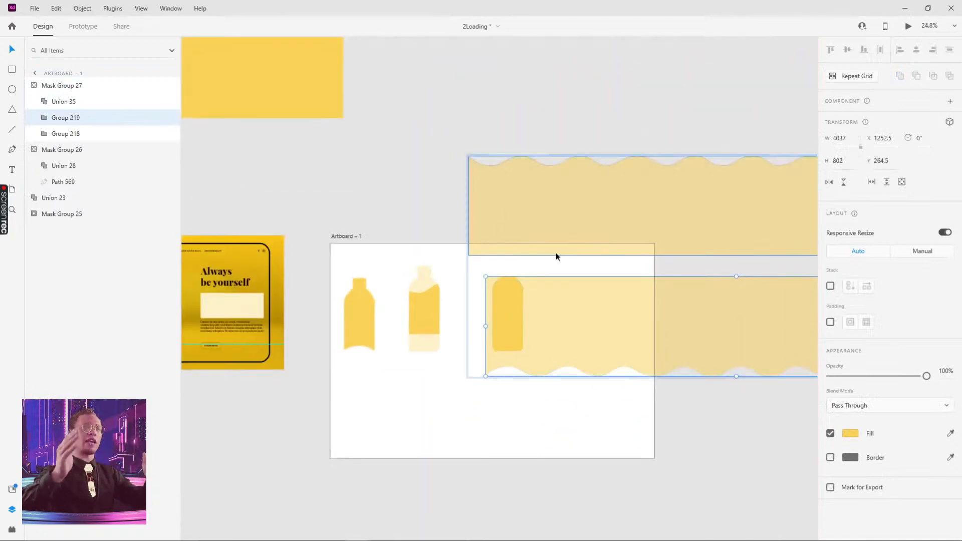
{"action": "left_click", "coordinate": [447, 258]}
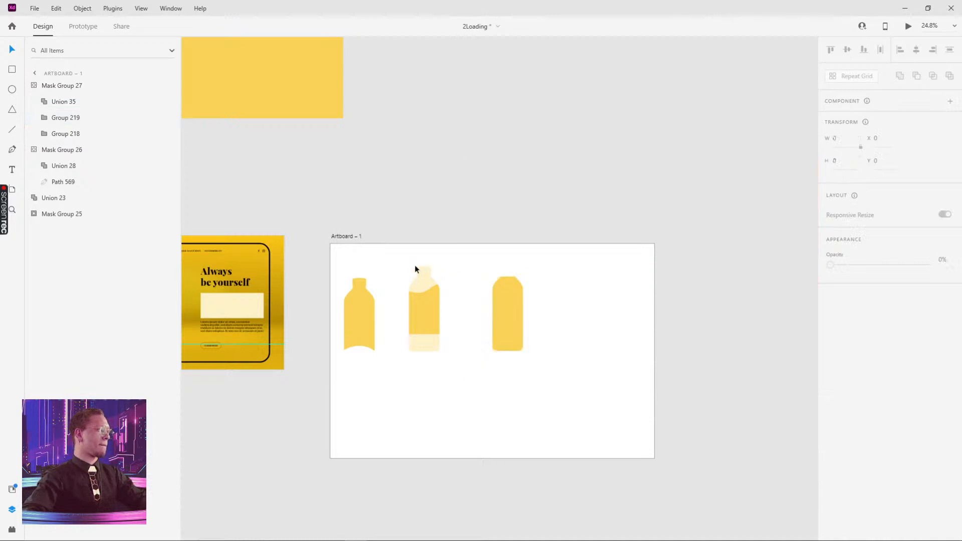
{"action": "left_click_drag", "start_coordinate": [421, 275], "coordinate": [555, 301], "text": "alt"}
{"action": "left_click", "coordinate": [610, 297]}
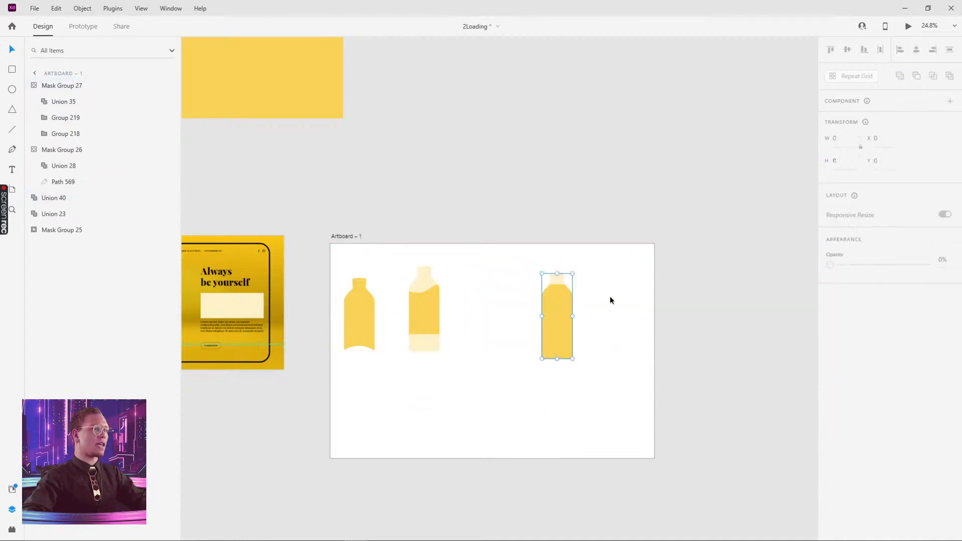
- Inside the third bottle, drag both wave groups down and to the left
{"action": "scroll", "coordinate": [576, 293], "scroll_direction": "up", "scroll_amount": 2}
{"action": "scroll", "coordinate": [577, 293], "scroll_direction": "up", "scroll_amount": 2}
{"action": "double_click", "coordinate": [513, 314]}
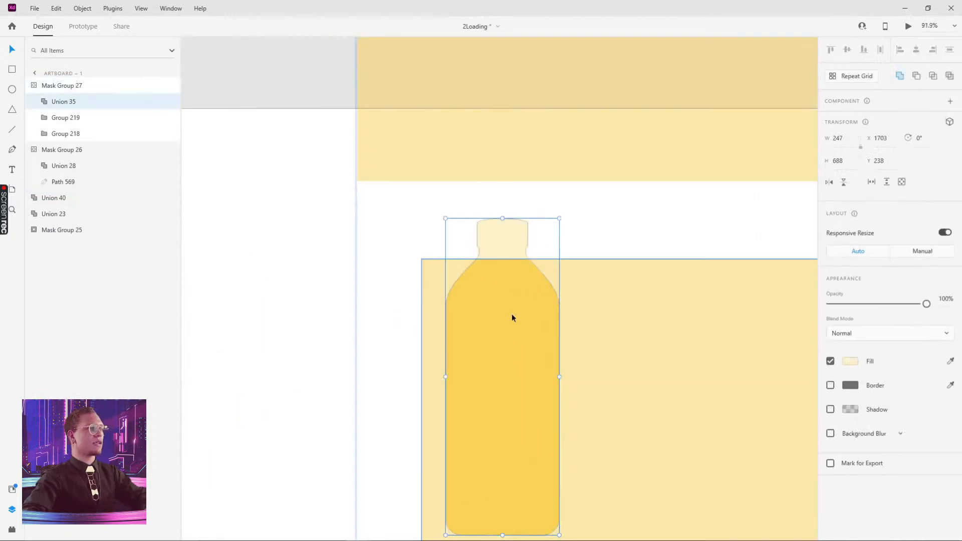
{"action": "scroll", "coordinate": [558, 257], "scroll_direction": "down", "scroll_amount": 4}
{"action": "scroll", "coordinate": [531, 260], "scroll_direction": "up", "scroll_amount": 1}
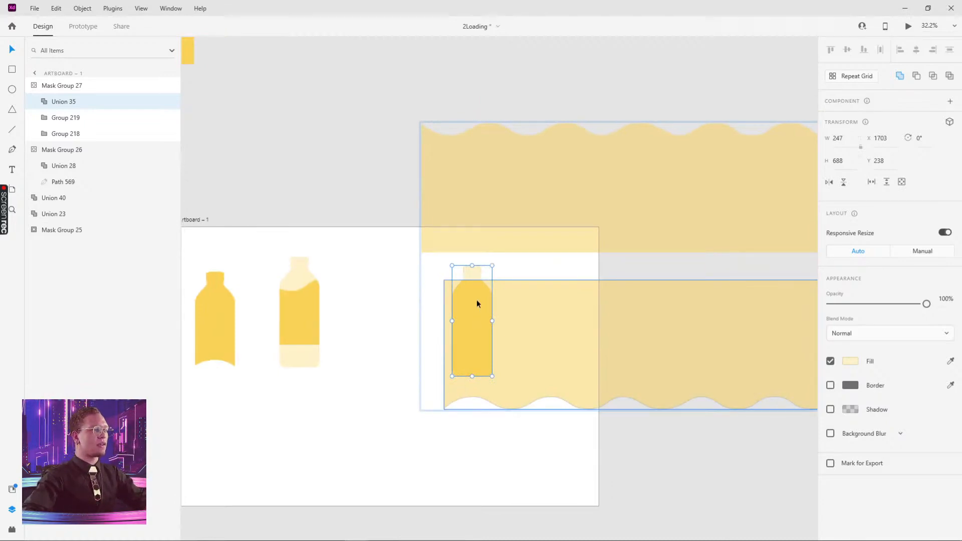
{"action": "left_click_drag", "start_coordinate": [477, 298], "coordinate": [325, 407]}
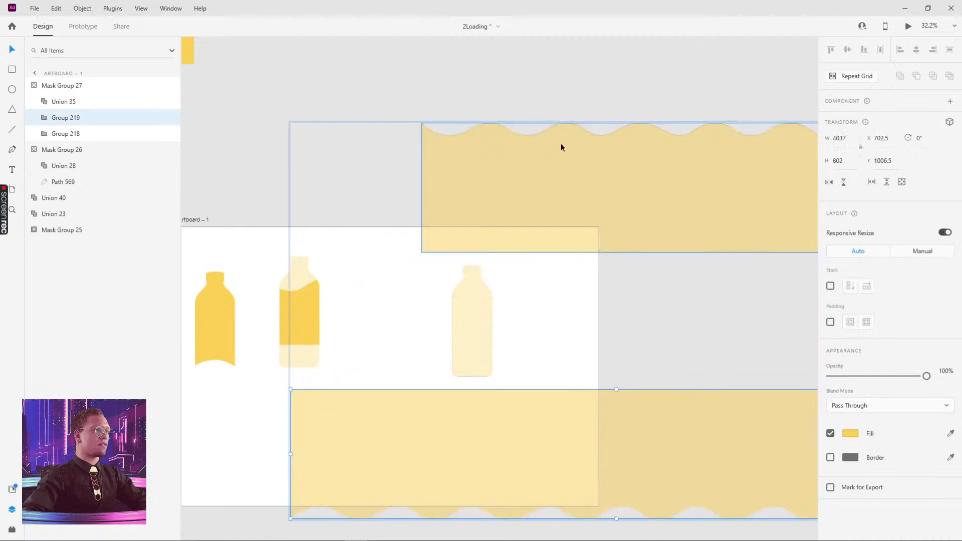
{"action": "left_click_drag", "start_coordinate": [560, 144], "coordinate": [519, 314]}
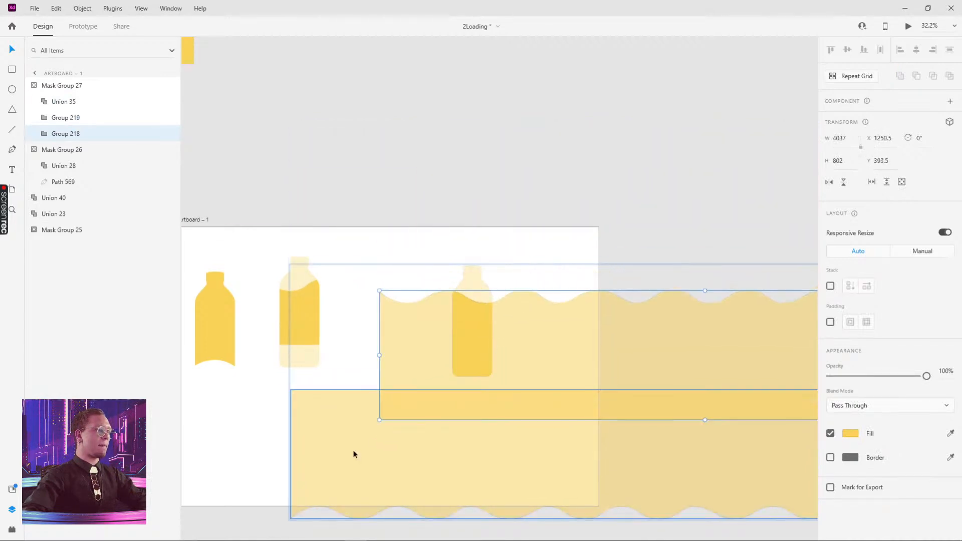
{"action": "left_click_drag", "start_coordinate": [354, 453], "coordinate": [262, 507]}
{"action": "left_click_drag", "start_coordinate": [554, 376], "coordinate": [418, 369]}
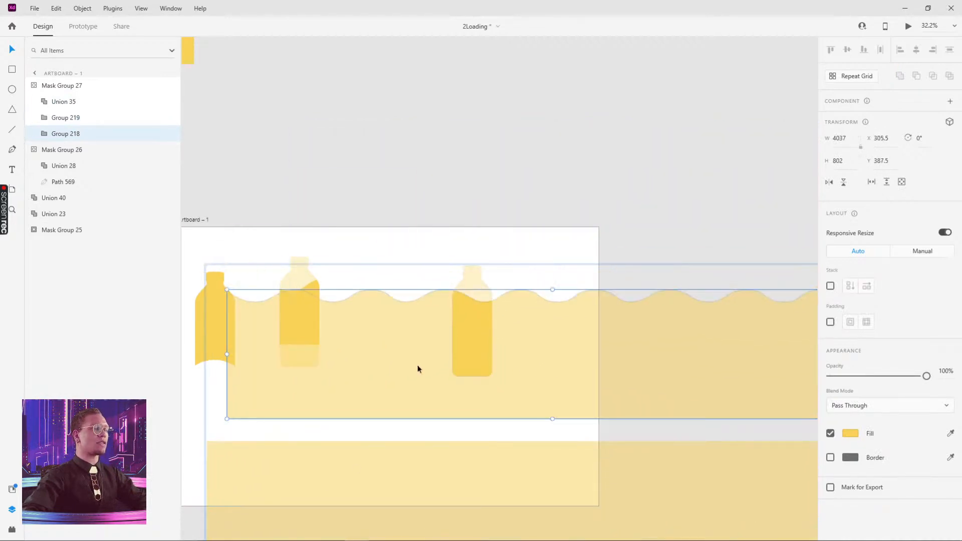
{"action": "left_click_drag", "start_coordinate": [524, 352], "coordinate": [256, 349]}
{"action": "left_click_drag", "start_coordinate": [563, 338], "coordinate": [409, 386]}
- Lower the third bottle's wave fill slightly so it looks nearly empty
{"action": "left_click", "coordinate": [544, 186]}
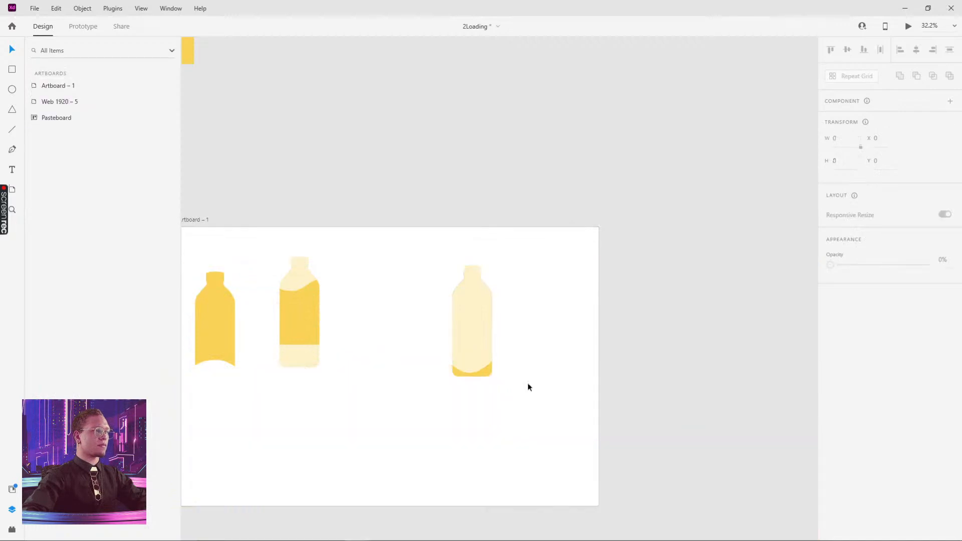
{"action": "double_click", "coordinate": [462, 373]}
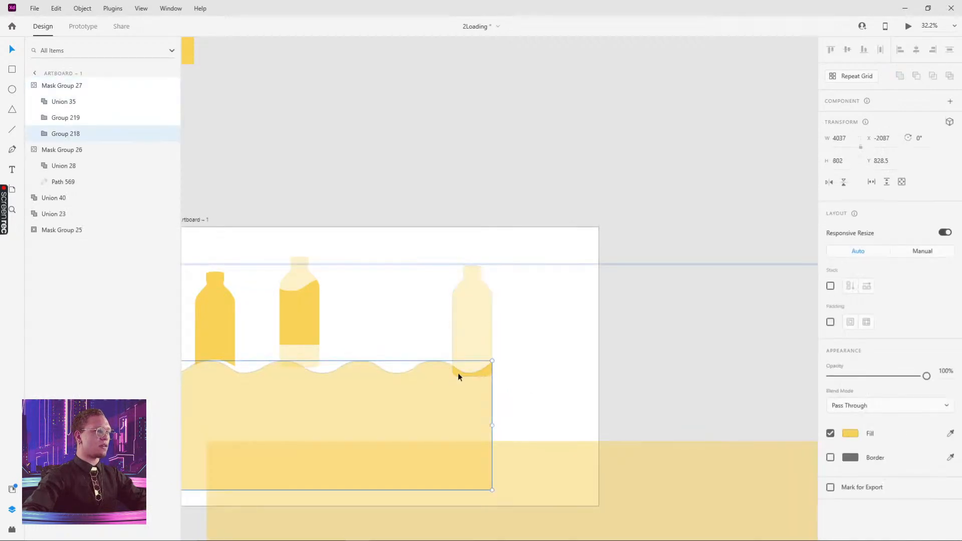
{"action": "left_click_drag", "start_coordinate": [458, 375], "coordinate": [460, 375]}
{"action": "left_click", "coordinate": [556, 319]}
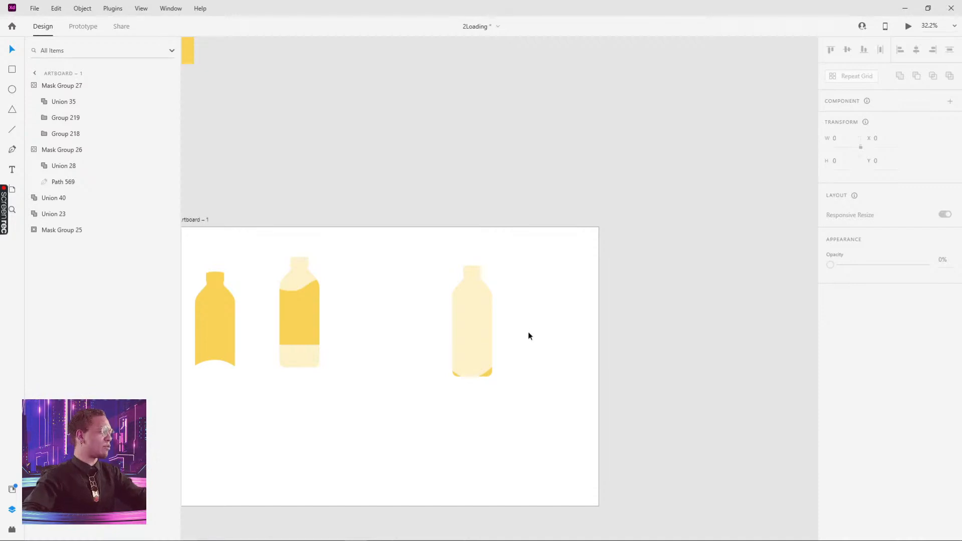
- Move the bottle and its pale backing off Artboard – 1 onto empty pasteboard
{"action": "left_click", "coordinate": [480, 353]}
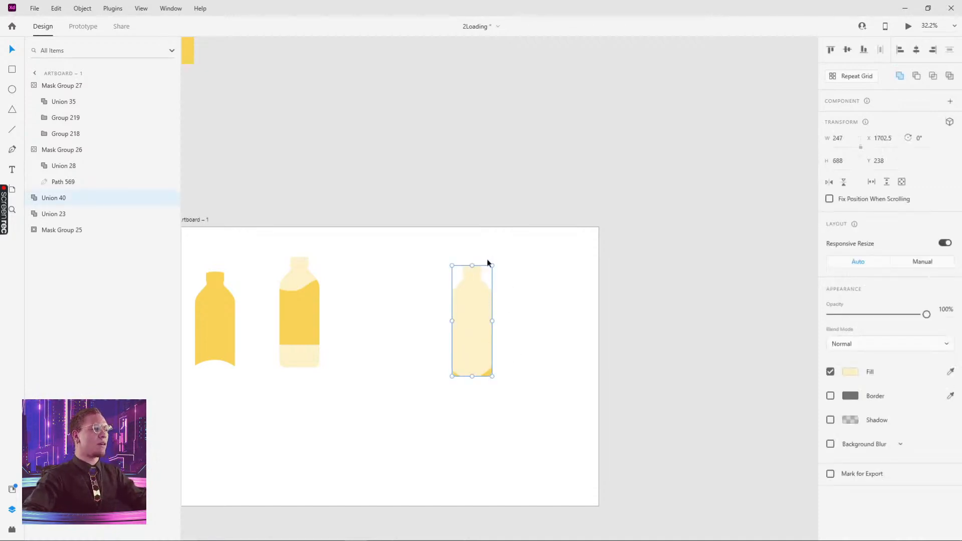
{"action": "left_click_drag", "start_coordinate": [381, 316], "coordinate": [458, 275]}
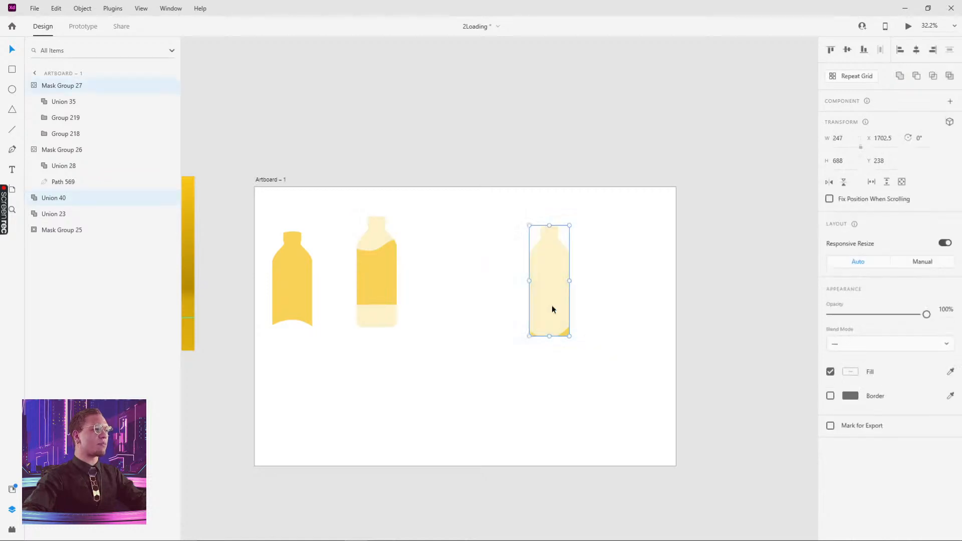
{"action": "left_click_drag", "start_coordinate": [552, 307], "coordinate": [767, 251]}
{"action": "left_click_drag", "start_coordinate": [645, 256], "coordinate": [260, 295]}
{"action": "left_click_drag", "start_coordinate": [377, 263], "coordinate": [494, 110]}
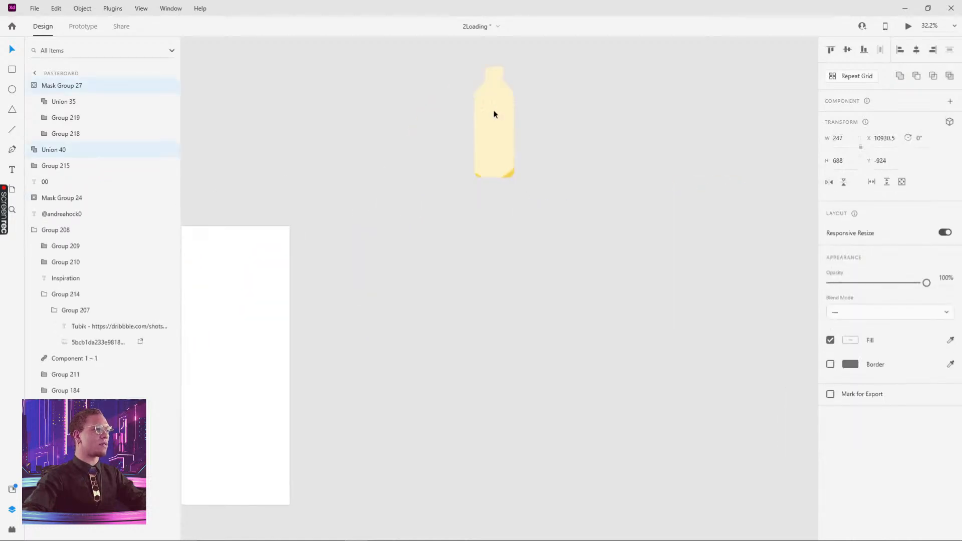
- Draw a new artboard around the near-empty bottle and centre the bottle on it
{"action": "key", "text": "a"}
{"action": "mouse_move", "coordinate": [420, 50]}
{"action": "left_mouse_down"}
{"action": "mouse_move", "coordinate": [585, 230]}
{"action": "mouse_move", "coordinate": [559, 224]}
{"action": "left_mouse_up"}
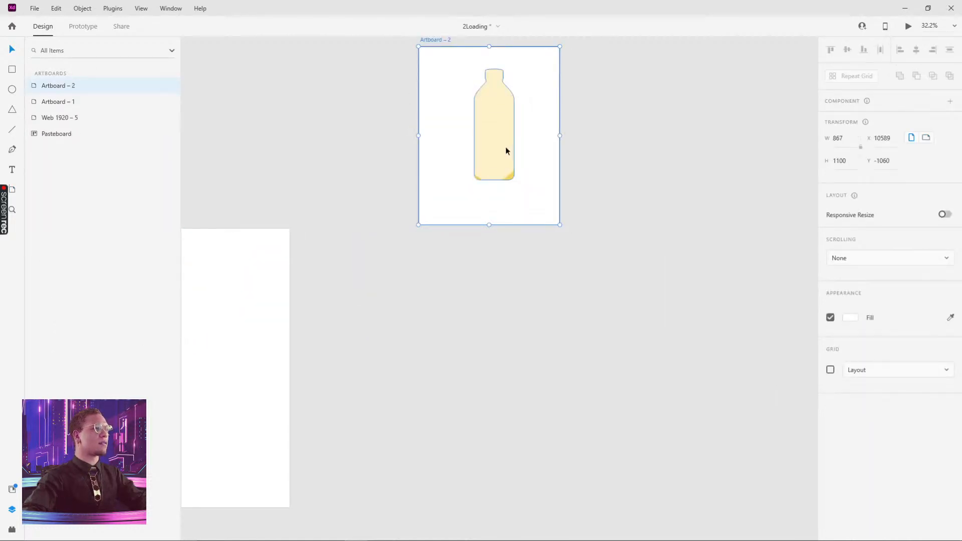
{"action": "left_click_drag", "start_coordinate": [505, 146], "coordinate": [503, 150]}
{"action": "left_click_drag", "start_coordinate": [437, 39], "coordinate": [332, 224]}
{"action": "left_click", "coordinate": [404, 180]}
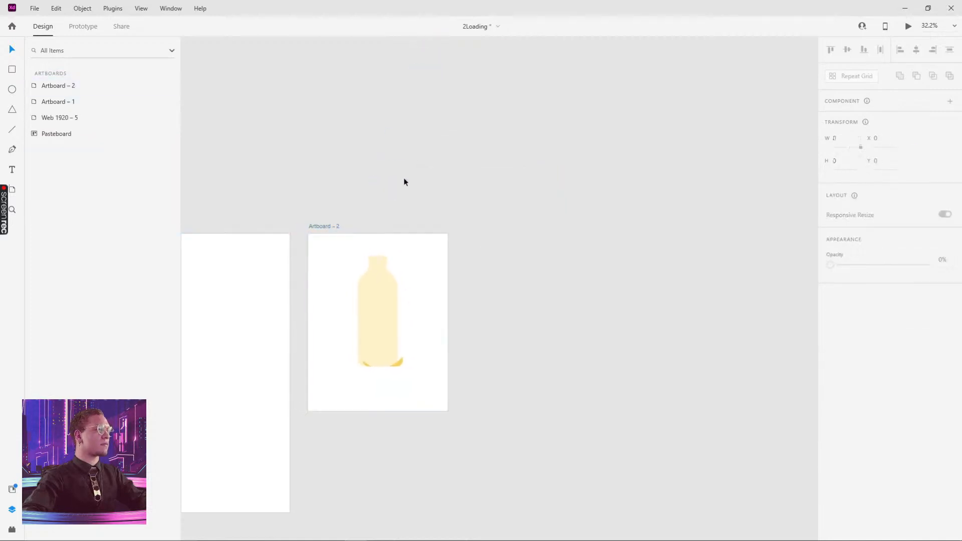
{"action": "scroll", "coordinate": [385, 334], "scroll_direction": "up", "scroll_amount": 3}
{"action": "scroll", "coordinate": [385, 334], "scroll_direction": "up", "scroll_amount": 1}
{"action": "left_click", "coordinate": [421, 404]}
{"action": "left_click_drag", "start_coordinate": [421, 404], "coordinate": [407, 401]}
{"action": "left_click", "coordinate": [385, 424]}
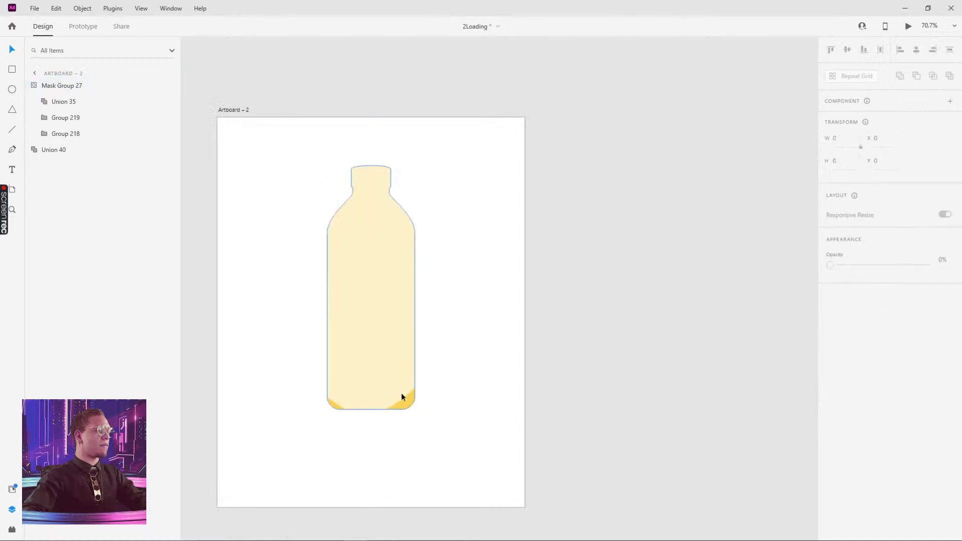
{"action": "scroll", "coordinate": [402, 397], "scroll_direction": "down", "scroll_amount": 2}
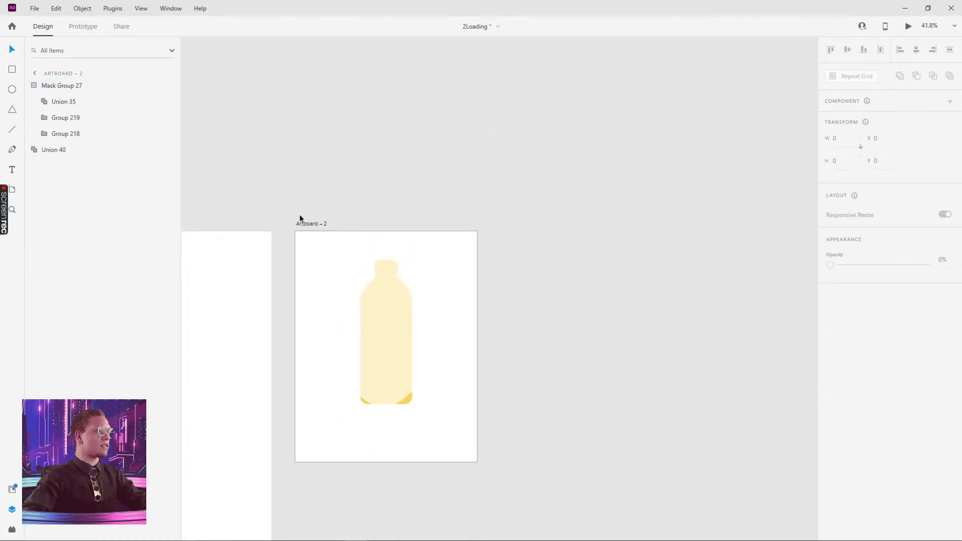
- Rename the bottle artboard 'Start'
{"action": "left_click_drag", "start_coordinate": [300, 219], "coordinate": [332, 208]}
{"action": "double_click", "coordinate": [332, 208]}
{"action": "type", "text": "Start"}
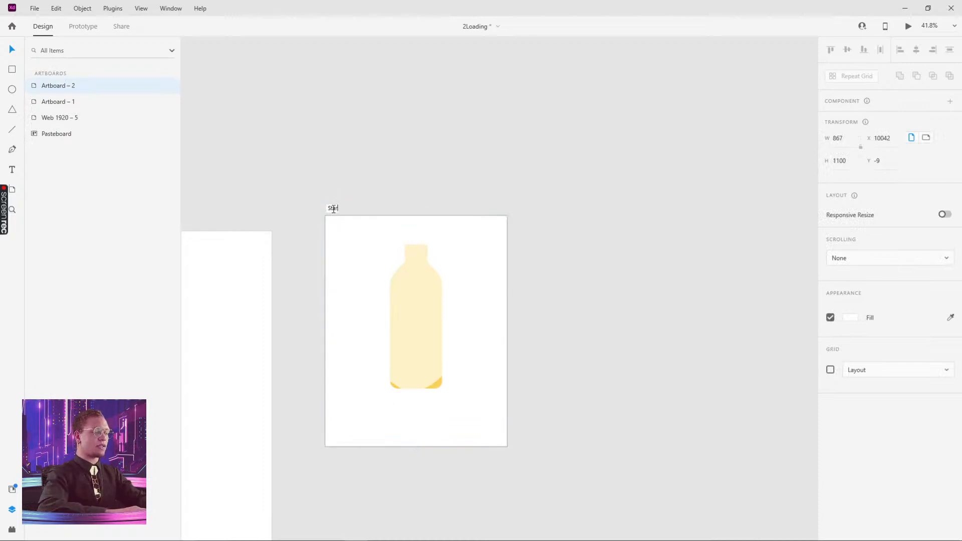
{"action": "key", "text": "Return"}
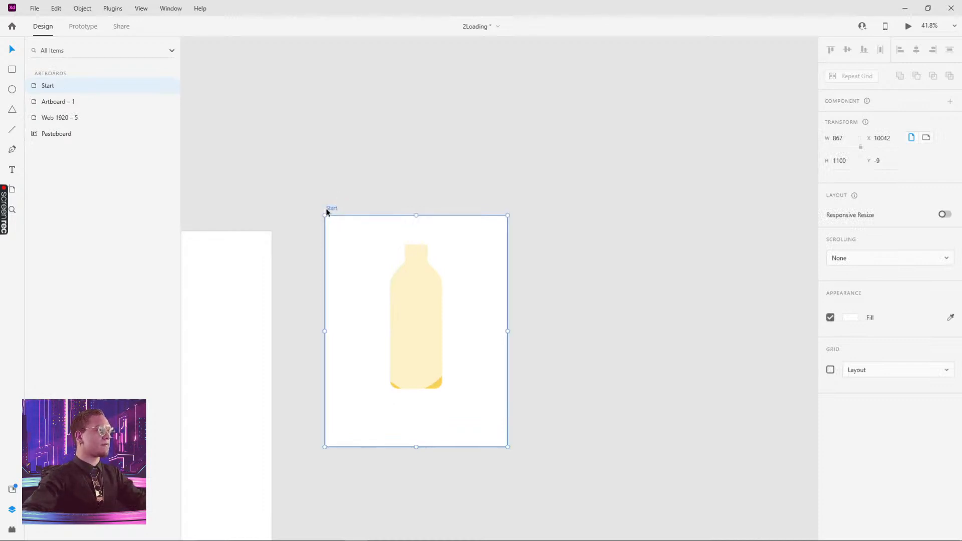
- Duplicate Start to its right and name the copy 'end'
{"action": "left_click_drag", "start_coordinate": [334, 209], "coordinate": [535, 209]}
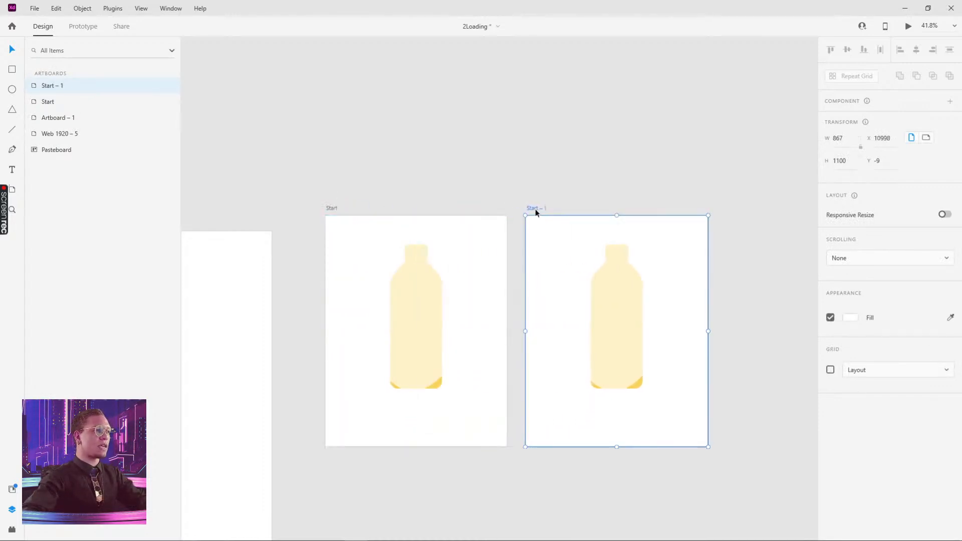
{"action": "double_click", "coordinate": [535, 209]}
{"action": "type", "text": "end"}
{"action": "key", "text": "Return"}
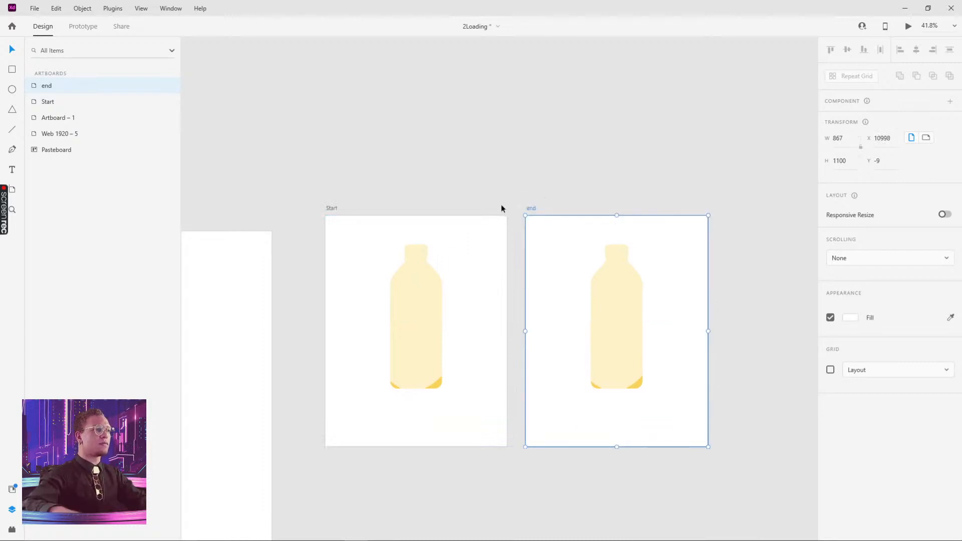
- Check the wave inside Start's bottle mask group, then select the bottle on end
{"action": "scroll", "coordinate": [406, 394], "scroll_direction": "up", "scroll_amount": 3}
{"action": "left_click", "coordinate": [455, 381]}
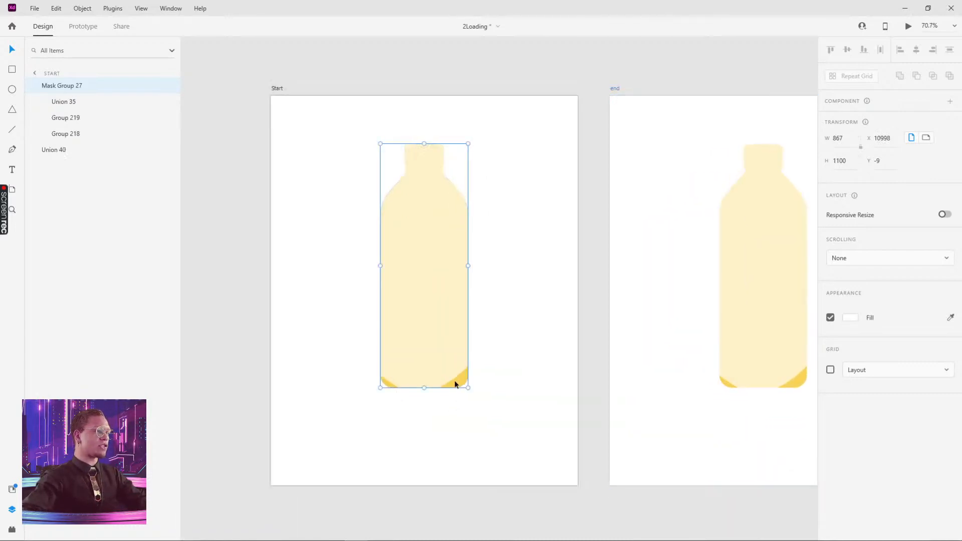
{"action": "double_click", "coordinate": [456, 383]}
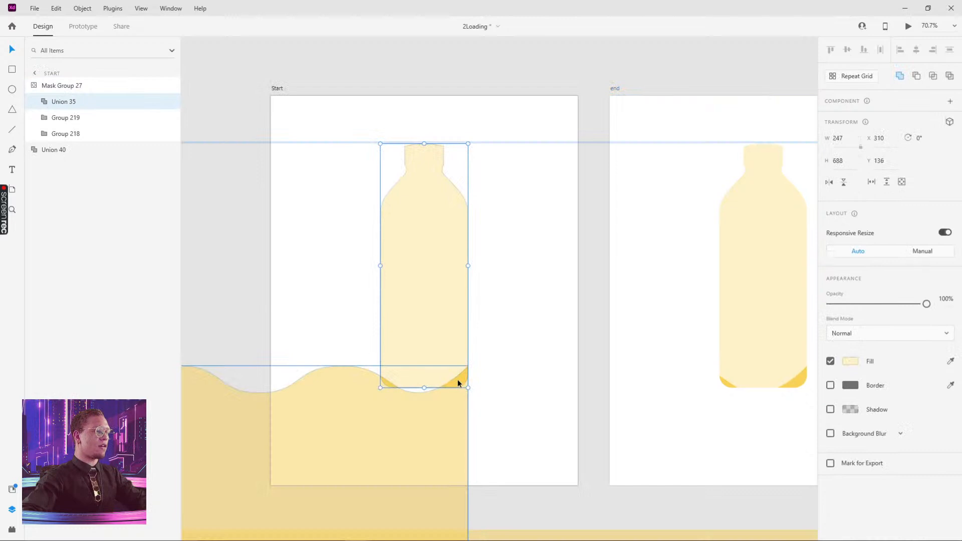
{"action": "left_click", "coordinate": [458, 380]}
{"action": "left_click", "coordinate": [528, 355]}
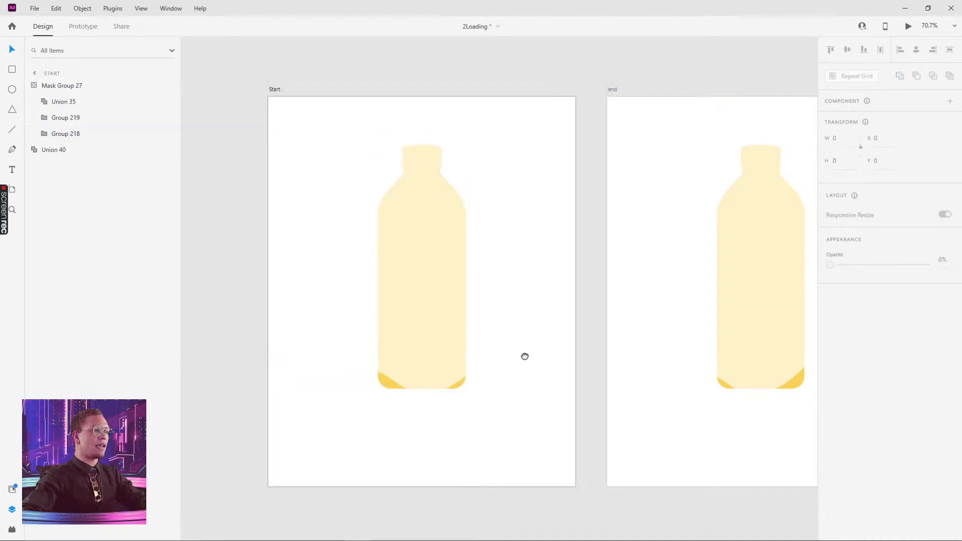
{"action": "scroll", "coordinate": [531, 361], "scroll_direction": "right", "scroll_amount": 5}
{"action": "left_click", "coordinate": [568, 420]}
- Drag end's wave (Group 218) up and right until its bottle is fully yellow, and align end beside Start
{"action": "double_click", "coordinate": [569, 420]}
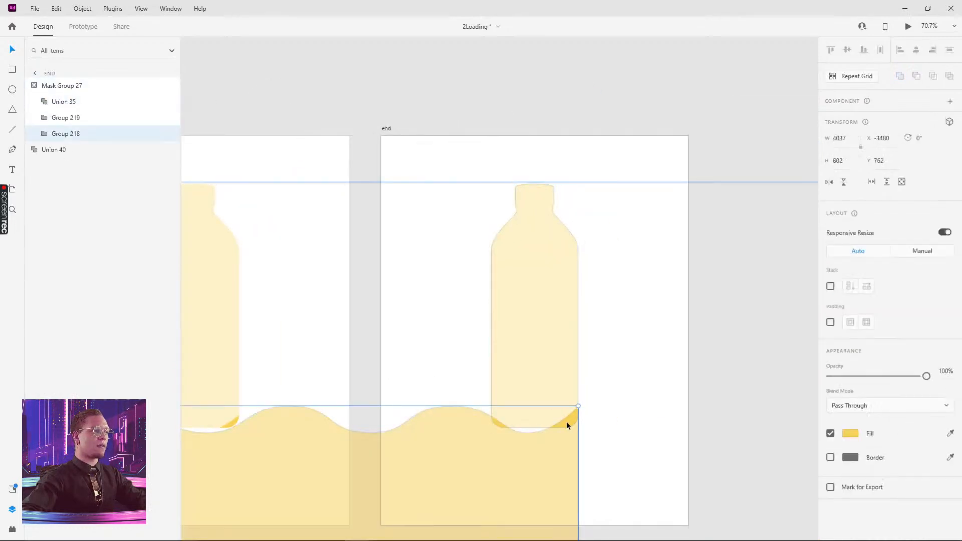
{"action": "left_click_drag", "start_coordinate": [566, 422], "coordinate": [593, 169]}
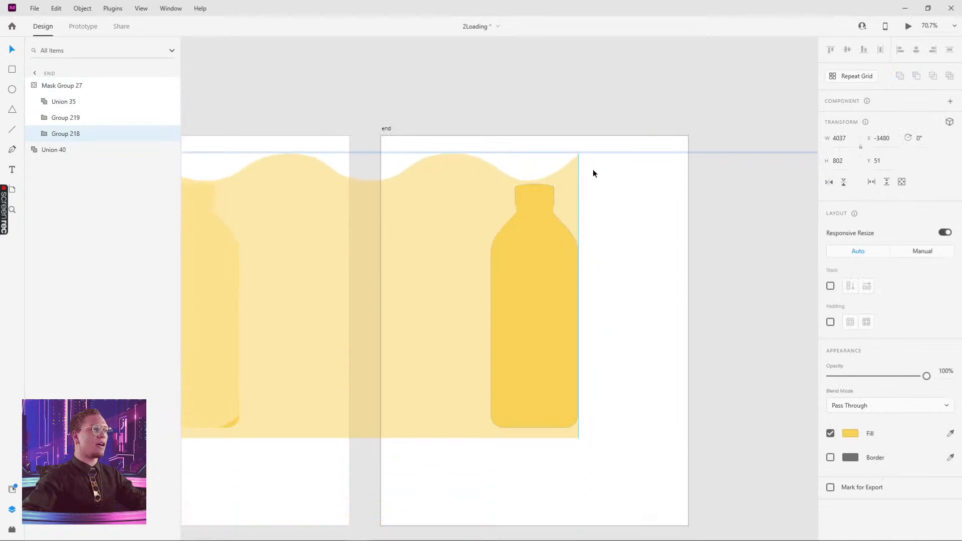
{"action": "scroll", "coordinate": [603, 184], "scroll_direction": "down", "scroll_amount": 3}
{"action": "left_click_drag", "start_coordinate": [515, 245], "coordinate": [667, 244]}
{"action": "mouse_move", "coordinate": [476, 241]}
{"action": "left_mouse_down"}
{"action": "mouse_move", "coordinate": [621, 243]}
{"action": "mouse_move", "coordinate": [484, 250]}
{"action": "left_mouse_up"}
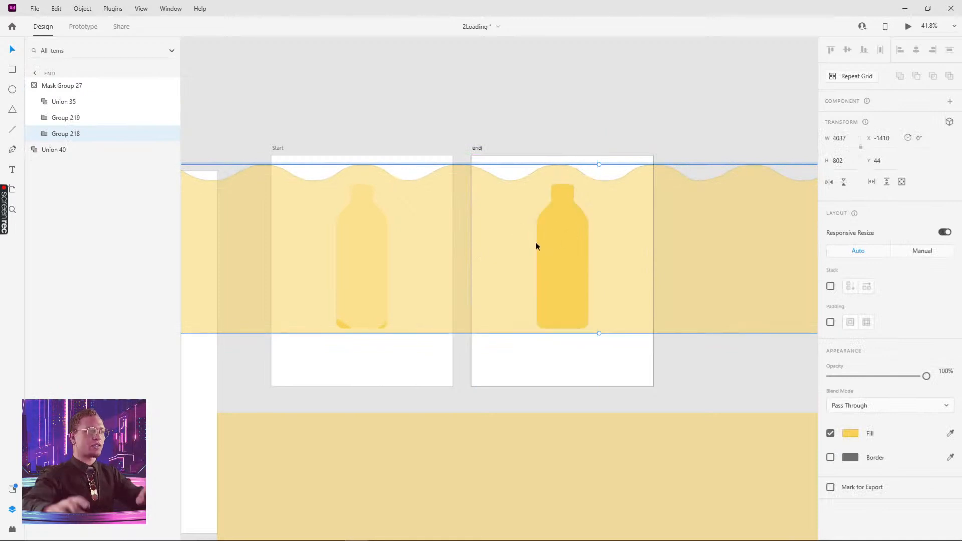
{"action": "left_click_drag", "start_coordinate": [514, 233], "coordinate": [643, 233]}
{"action": "left_click_drag", "start_coordinate": [530, 222], "coordinate": [635, 219]}
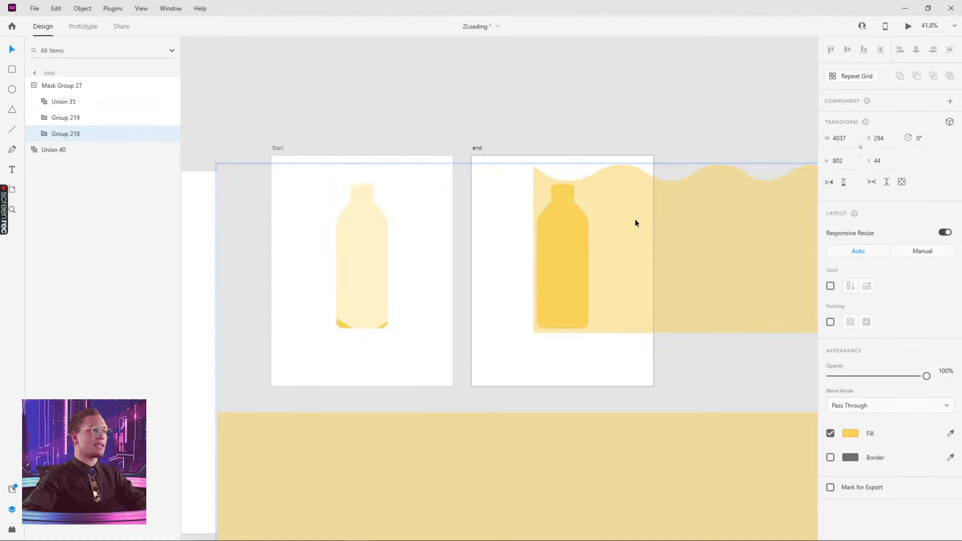
{"action": "left_click", "coordinate": [593, 129]}
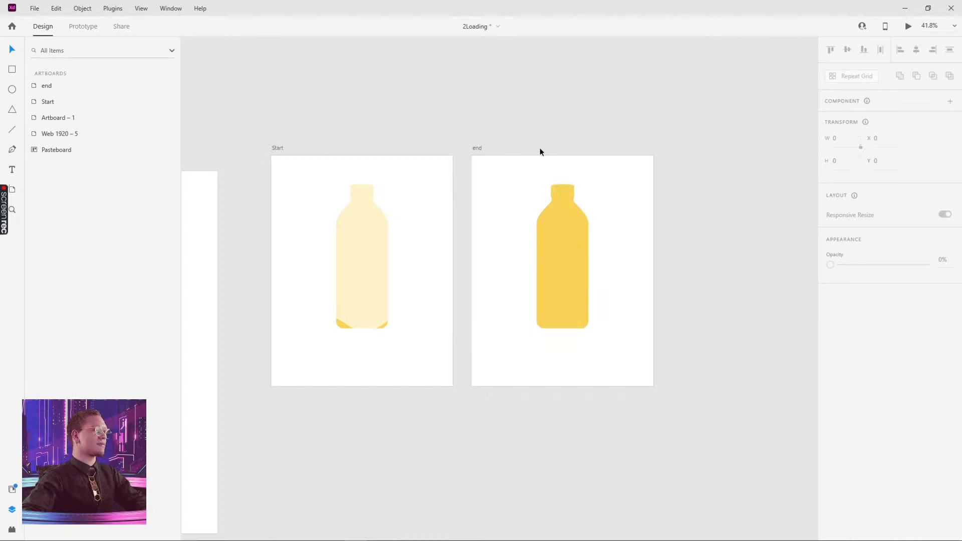
{"action": "left_click_drag", "start_coordinate": [478, 148], "coordinate": [488, 151]}
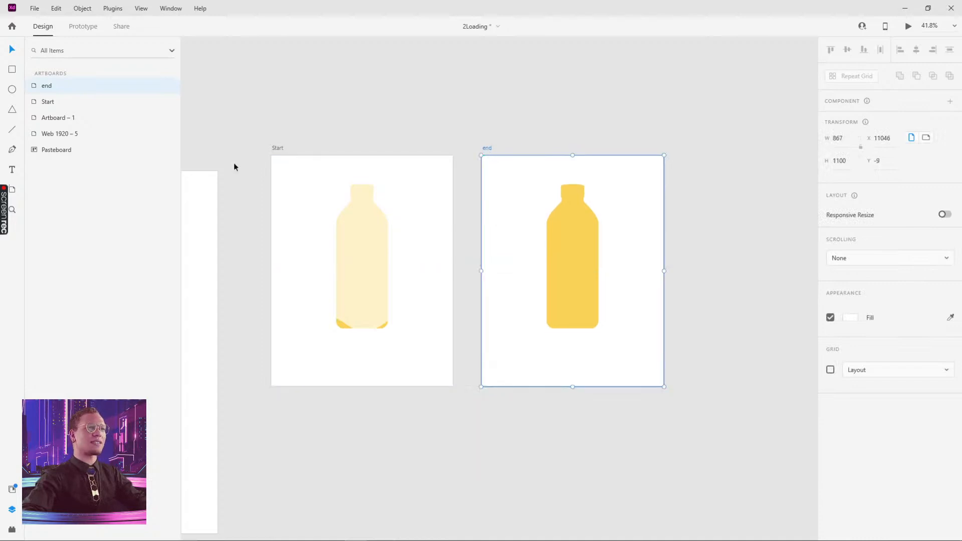
{"action": "left_click", "coordinate": [277, 148]}
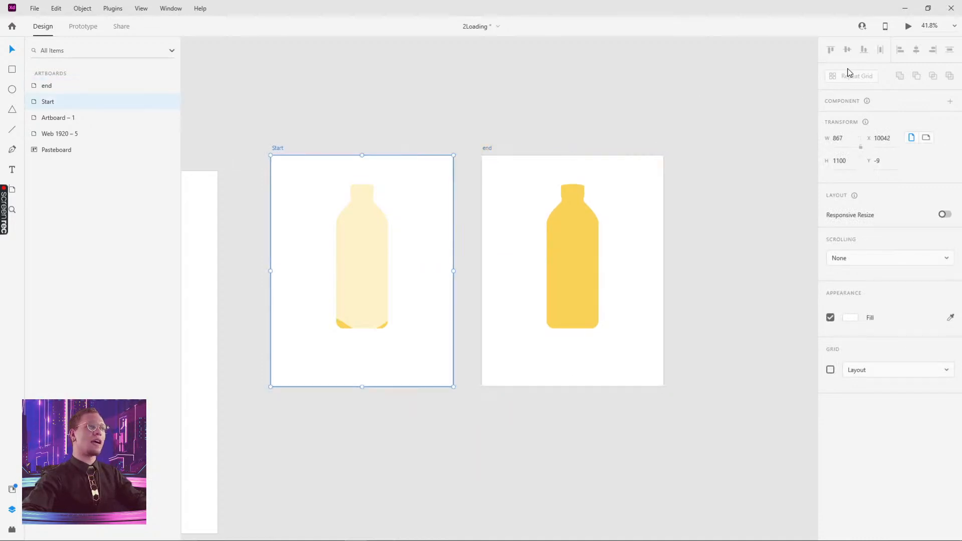
- In Prototype mode, link Start to end with a Time trigger and Auto-Animate type
{"action": "left_click", "coordinate": [85, 28]}
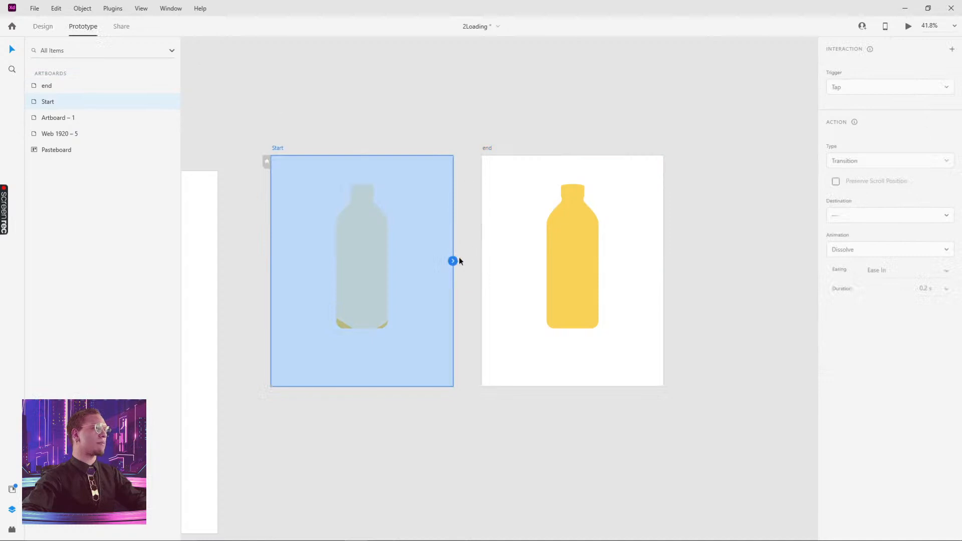
{"action": "left_click_drag", "start_coordinate": [453, 261], "coordinate": [509, 205]}
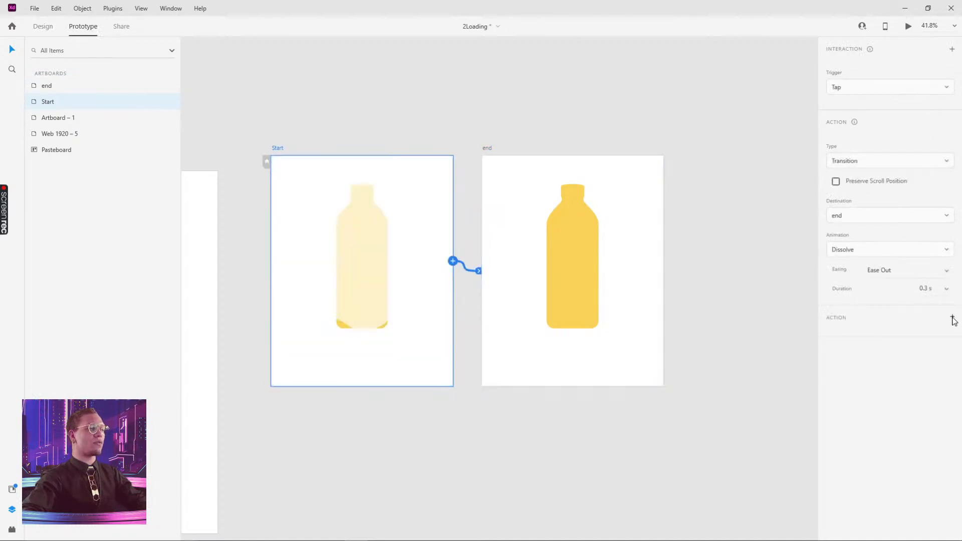
{"action": "left_click", "coordinate": [870, 87]}
{"action": "left_click", "coordinate": [850, 131]}
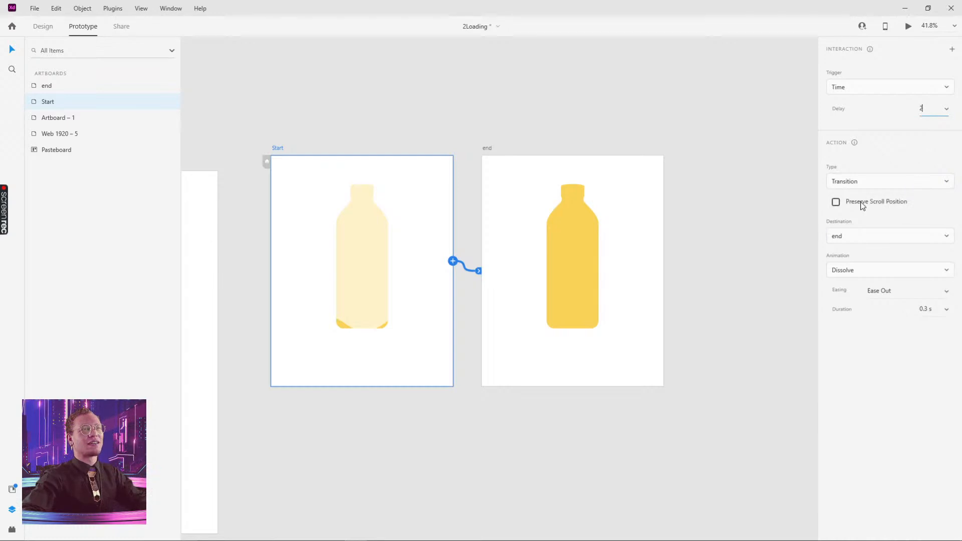
{"action": "left_click", "coordinate": [863, 184]}
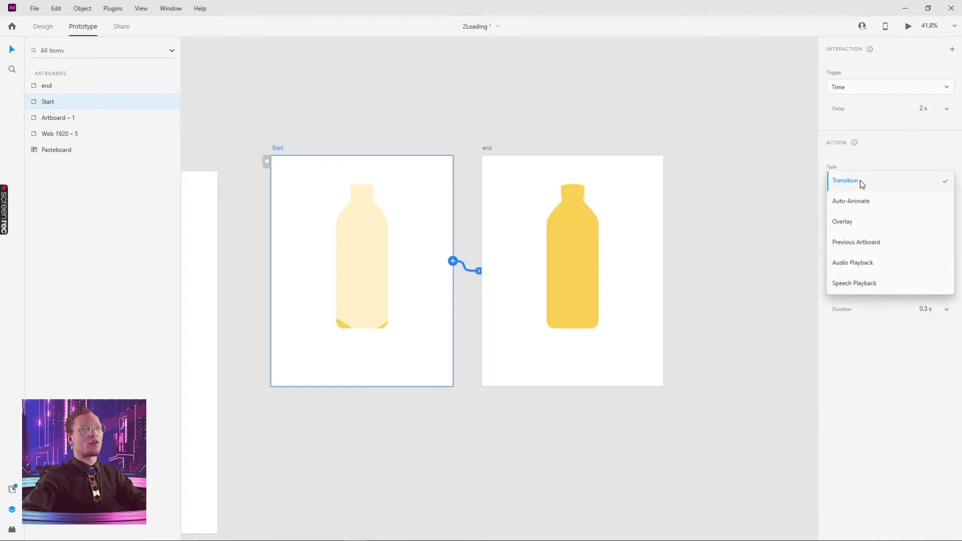
{"action": "left_click", "coordinate": [853, 206]}
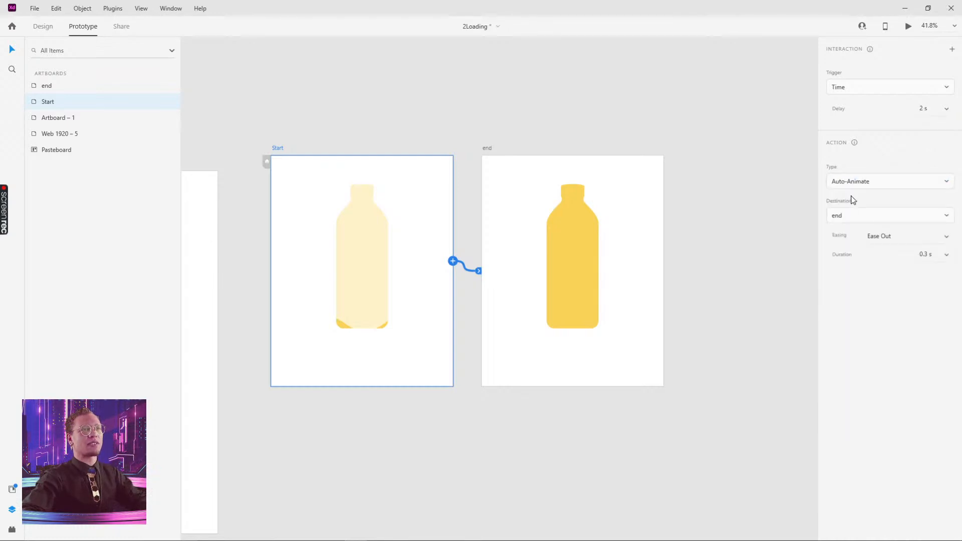
- Set the transition easing to Snap and its duration to 2.5 s
{"action": "left_click", "coordinate": [947, 236]}
{"action": "left_click", "coordinate": [888, 300]}
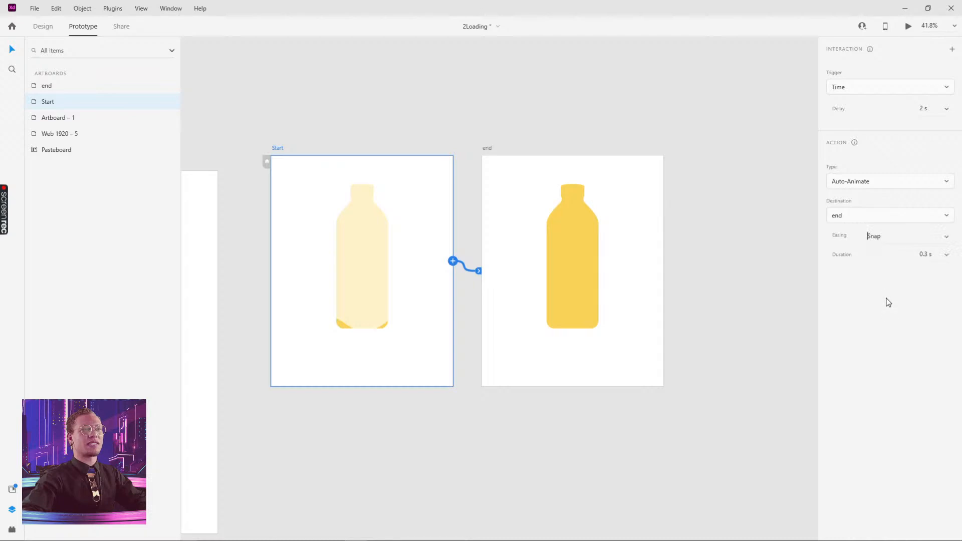
{"action": "left_click", "coordinate": [946, 256]}
{"action": "left_click_drag", "start_coordinate": [930, 255], "coordinate": [906, 254]}
{"action": "type", "text": "0.3"}
{"action": "key", "text": "Return"}
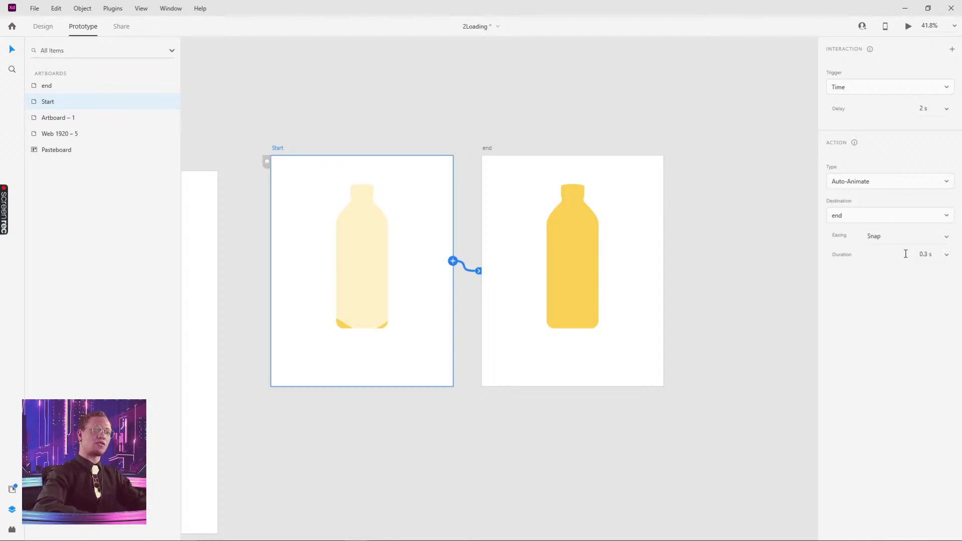
{"action": "left_click", "coordinate": [929, 254]}
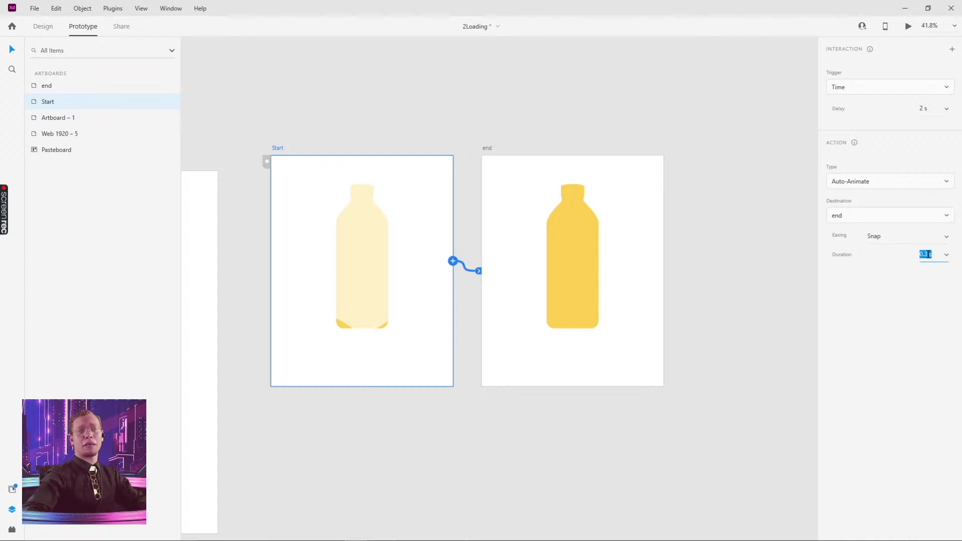
{"action": "left_click_drag", "start_coordinate": [929, 254], "coordinate": [918, 254]}
{"action": "type", "text": "2.3"}
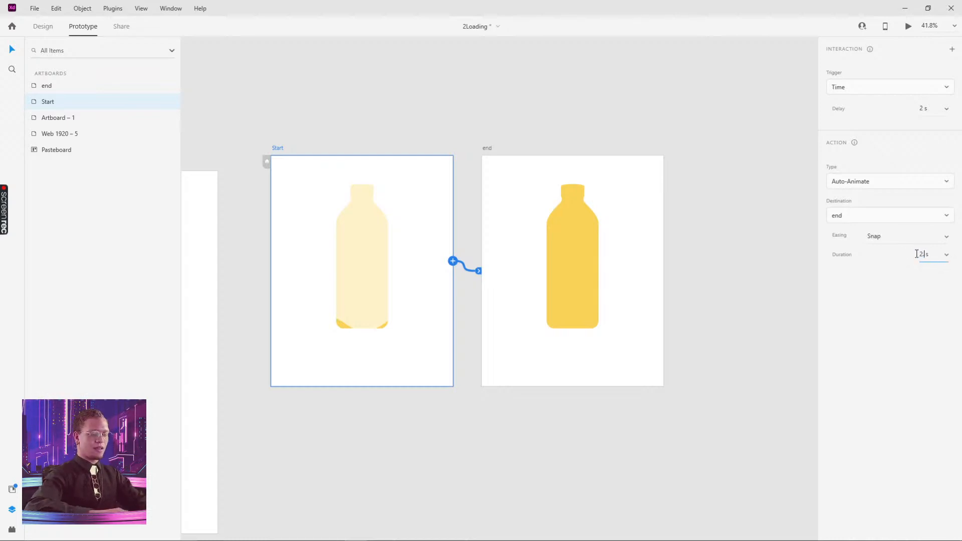
{"action": "key", "text": "Return"}
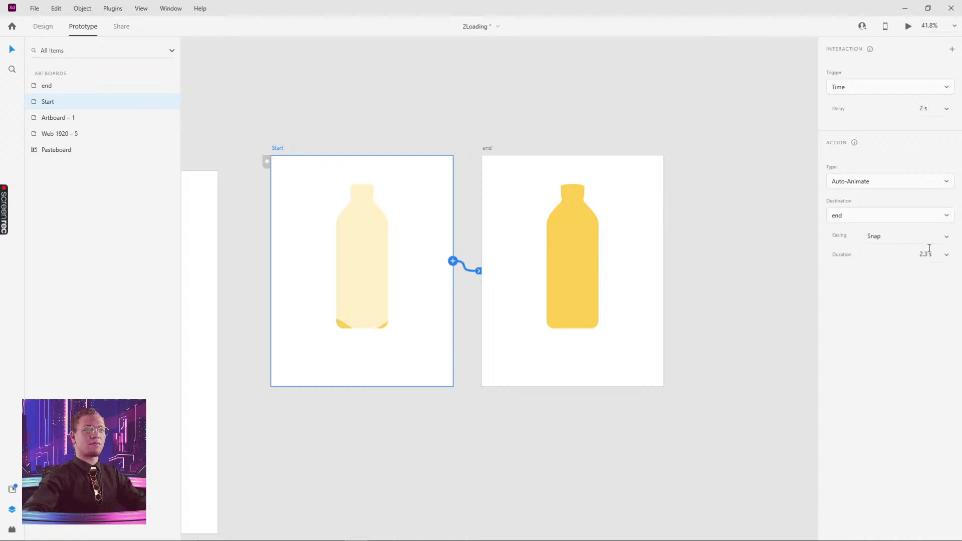
{"action": "double_click", "coordinate": [929, 254]}
{"action": "type", "text": "5"}
{"action": "key", "text": "Return"}
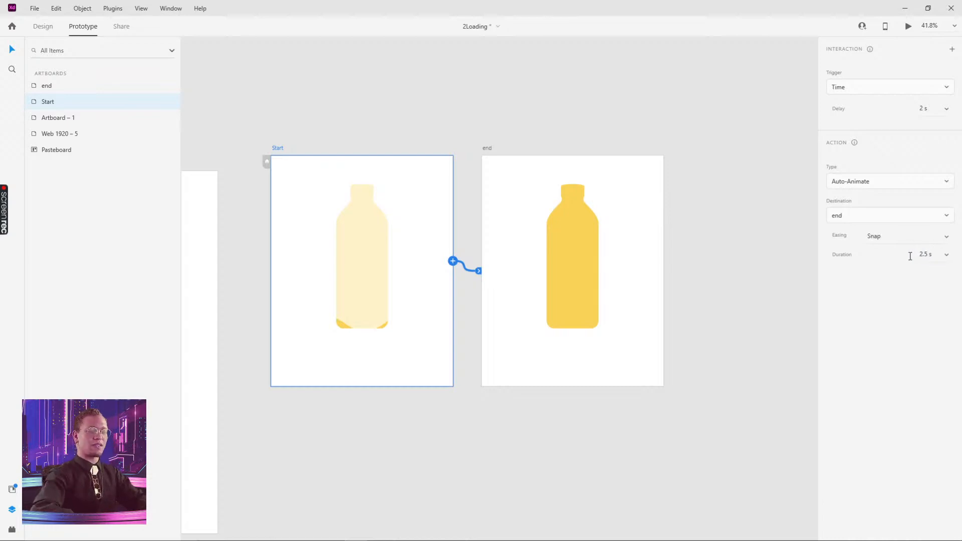
{"action": "left_click", "coordinate": [626, 116]}
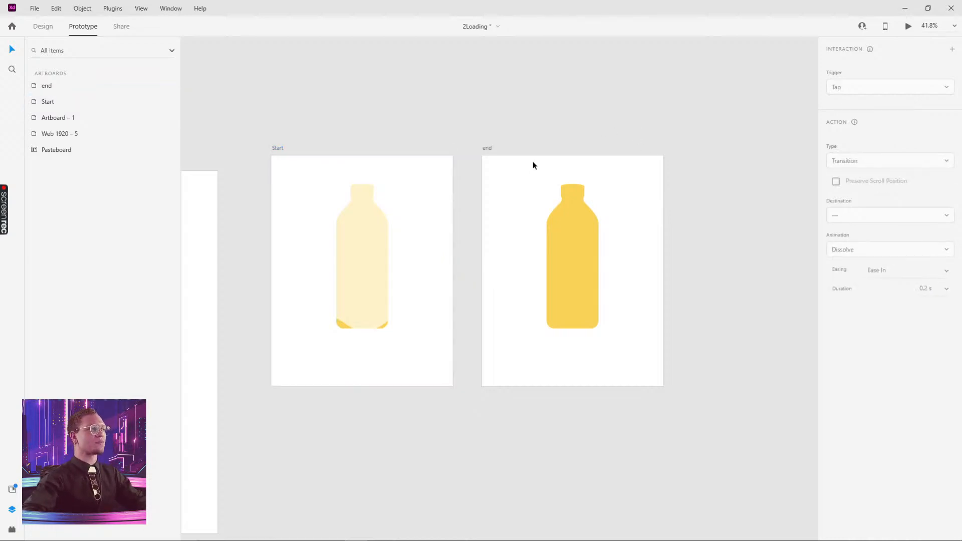
{"action": "left_click", "coordinate": [276, 149]}
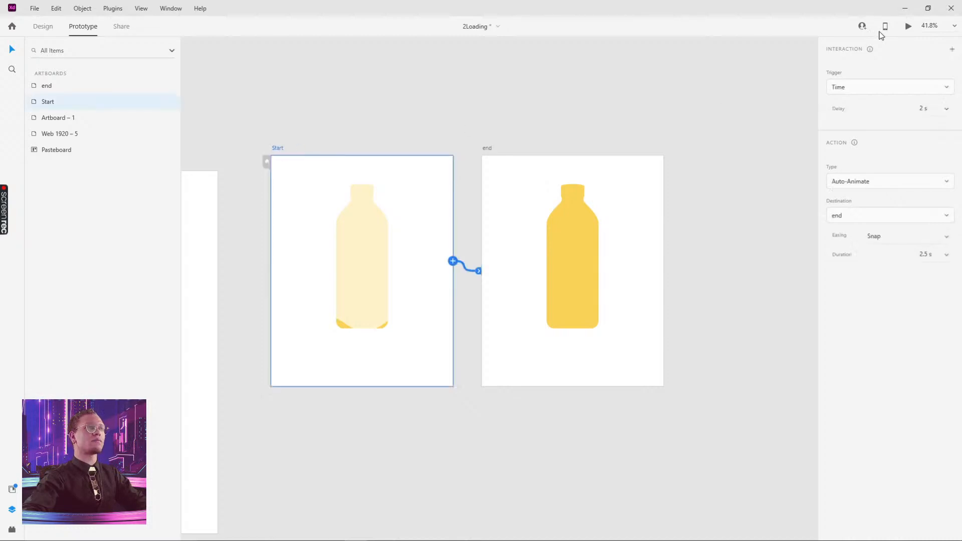
- Preview the bottle-filling animation, then compare the bottles on the Start and end artboards
{"action": "left_click", "coordinate": [908, 28]}
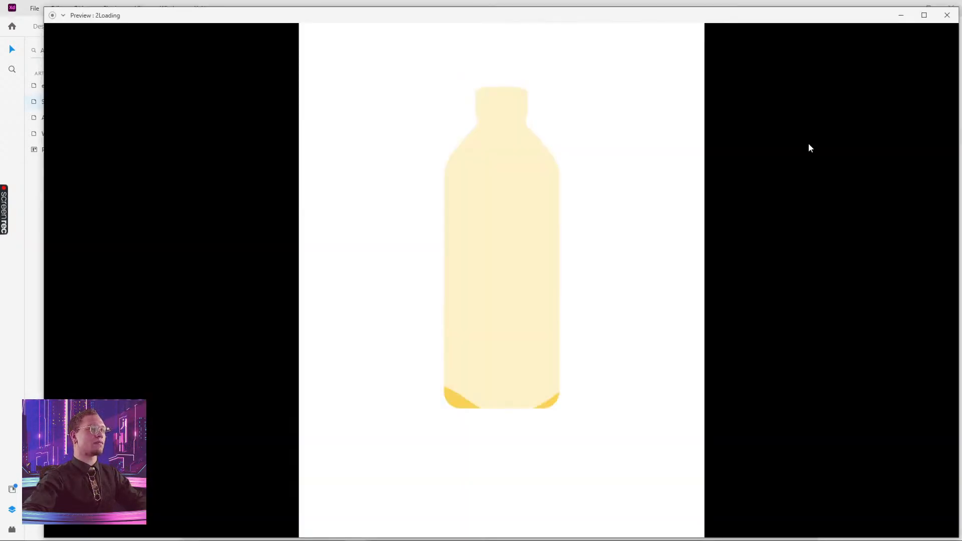
{"action": "left_click", "coordinate": [947, 15]}
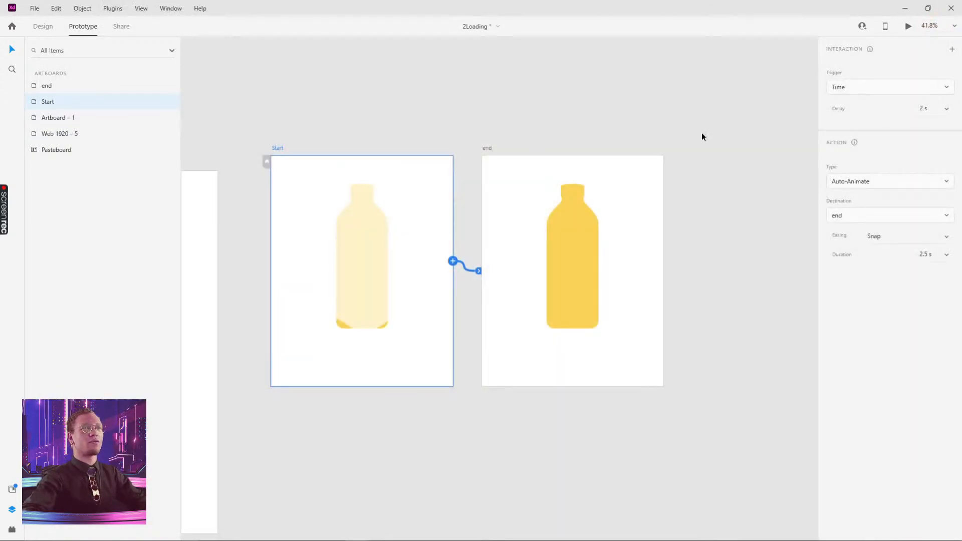
{"action": "left_click", "coordinate": [484, 148]}
{"action": "left_click", "coordinate": [377, 212]}
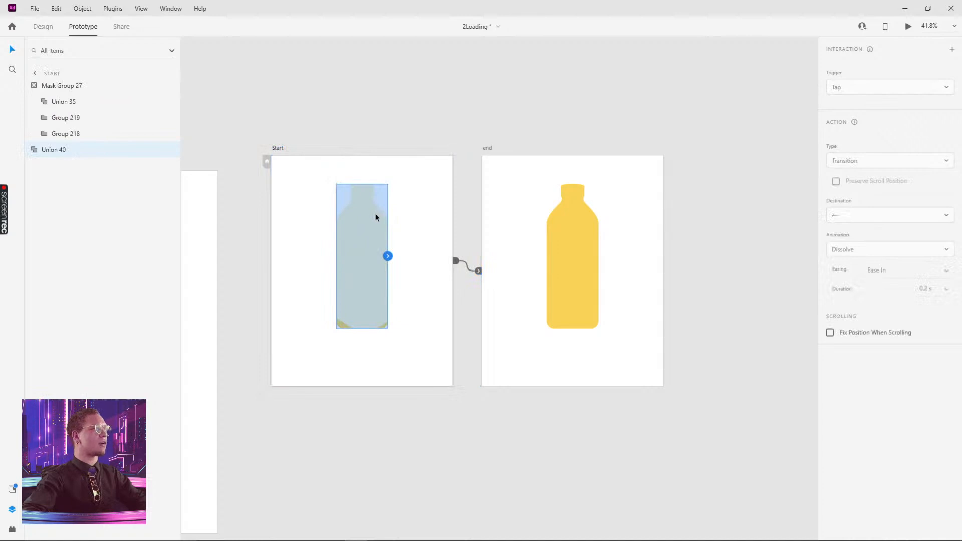
{"action": "left_click", "coordinate": [571, 231]}
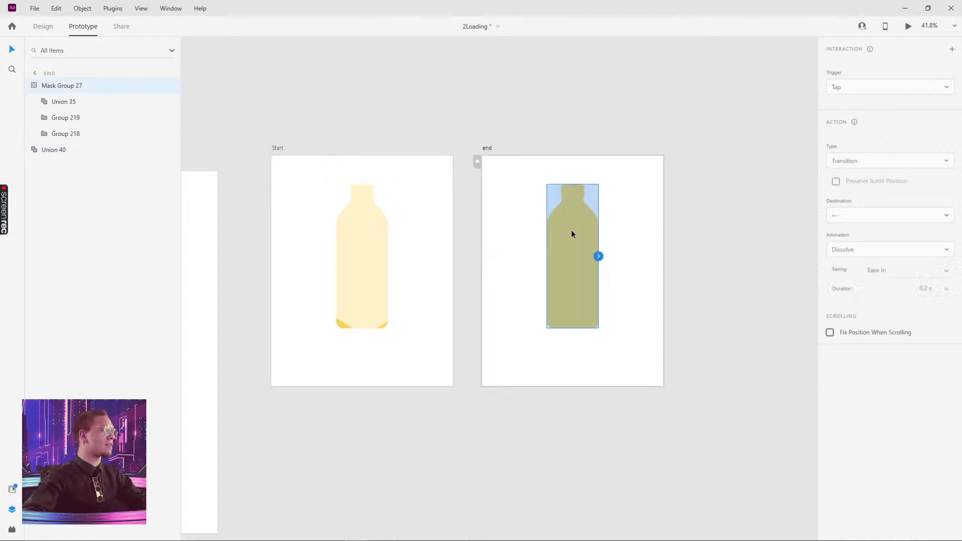
{"action": "left_click", "coordinate": [383, 248]}
{"action": "left_click", "coordinate": [567, 257]}
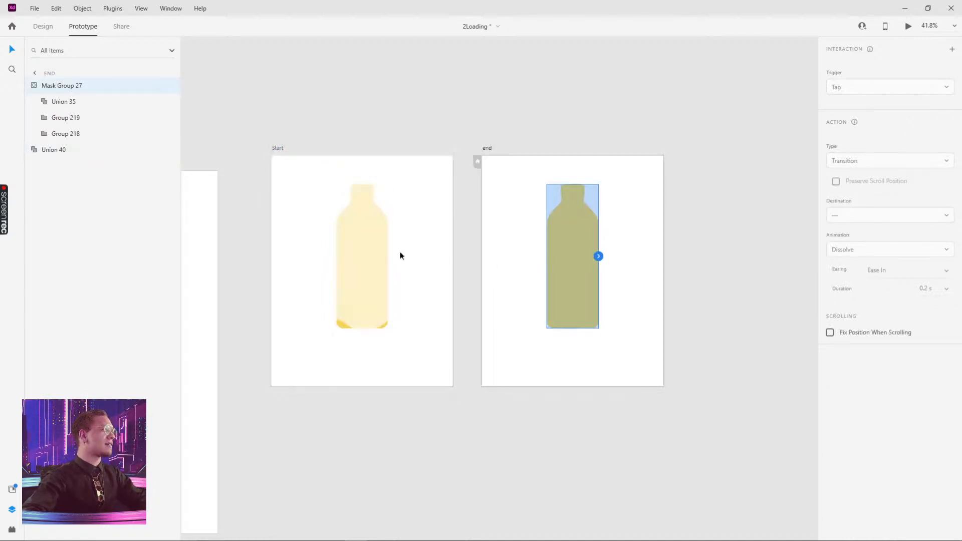
{"action": "left_click", "coordinate": [365, 254]}
{"action": "left_click", "coordinate": [583, 260]}
{"action": "left_click", "coordinate": [276, 147]}
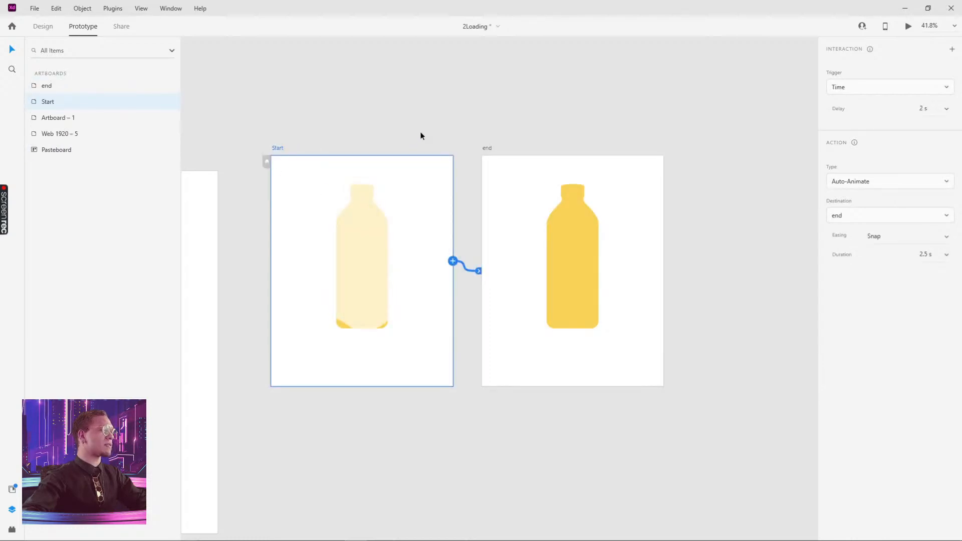
{"action": "left_click", "coordinate": [363, 273]}
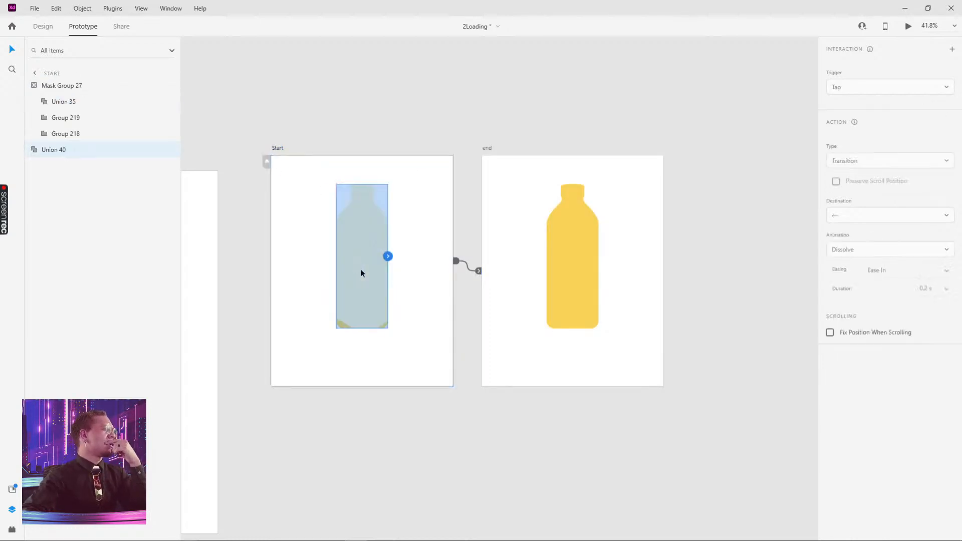
- In Design mode, inspect the Union 40 bottle's layers and select the wavy Group 218 fill
{"action": "left_click", "coordinate": [41, 28]}
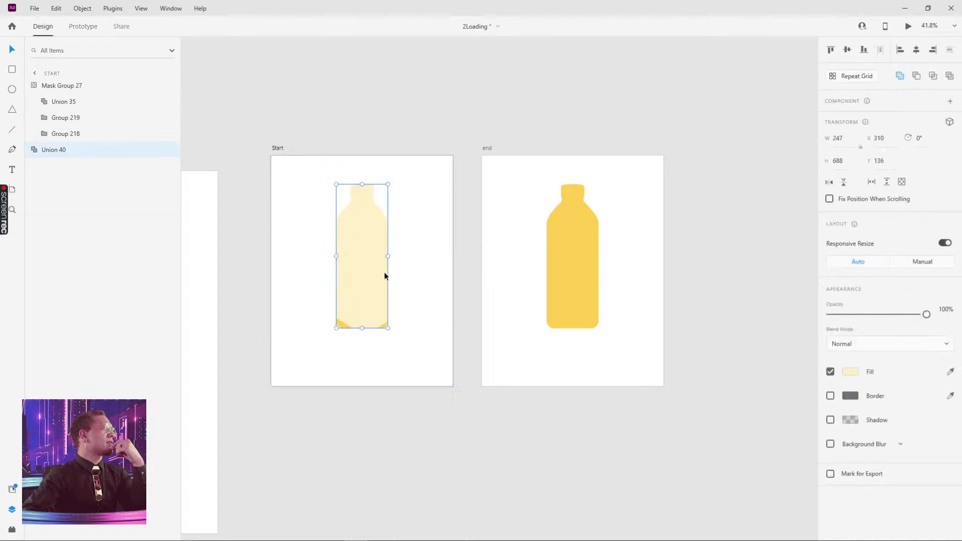
{"action": "left_click", "coordinate": [35, 150]}
{"action": "left_click", "coordinate": [34, 150]}
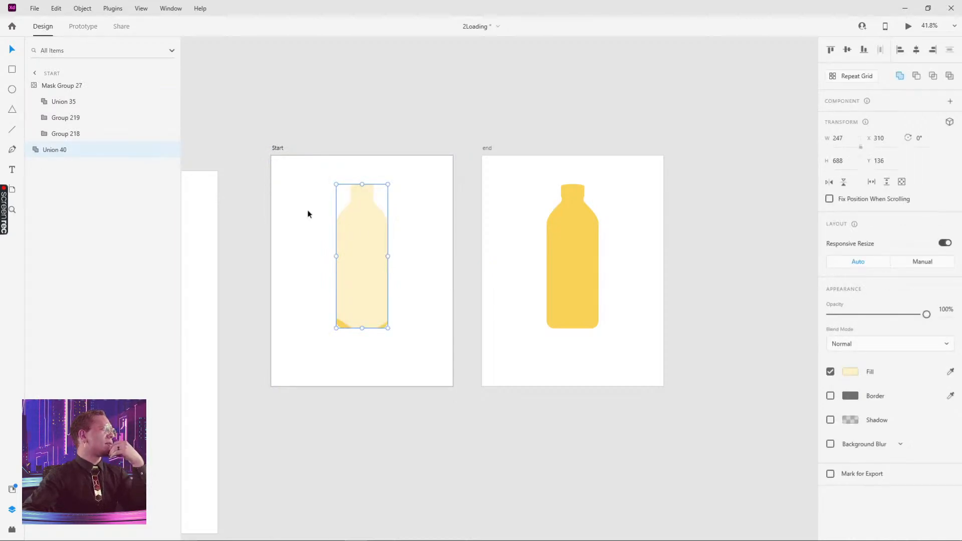
{"action": "left_click", "coordinate": [72, 132]}
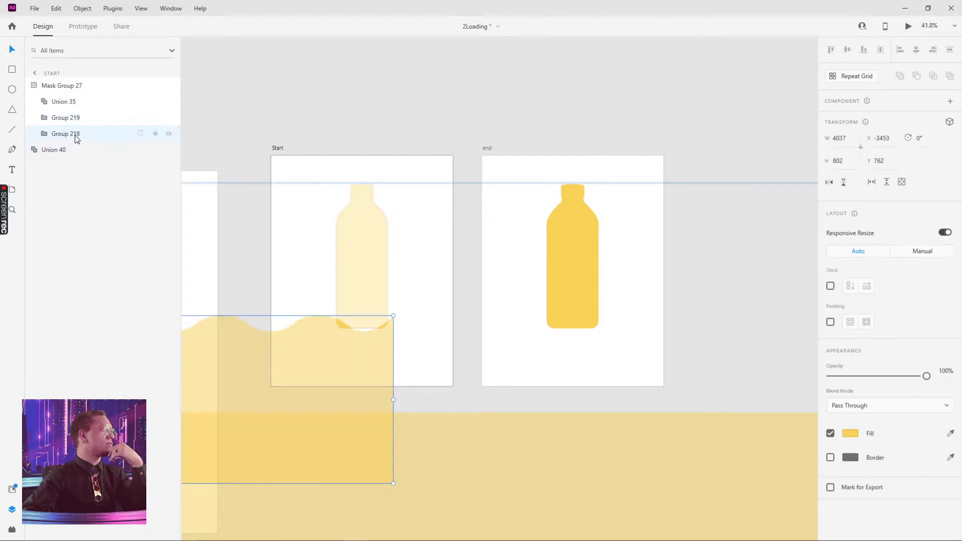
- Inspect the end bottle's waves, Group 218 and Group 219, then the Start bottle's mask group
{"action": "left_click", "coordinate": [575, 305]}
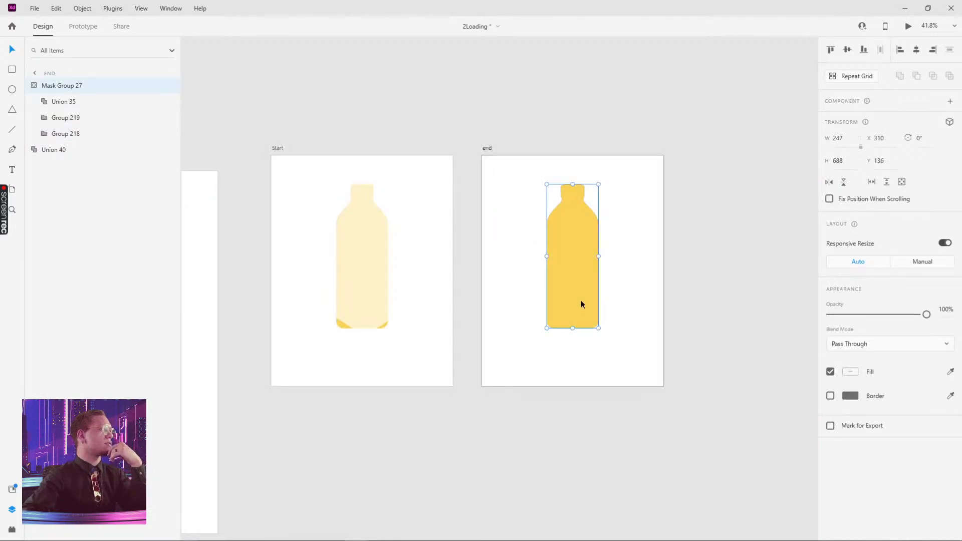
{"action": "double_click", "coordinate": [582, 305]}
{"action": "left_click", "coordinate": [580, 294]}
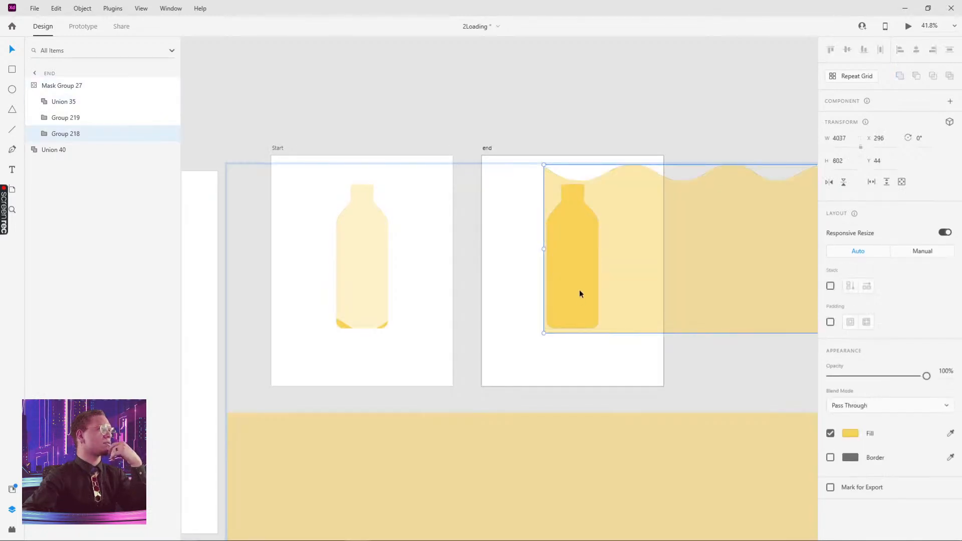
{"action": "left_click", "coordinate": [557, 474]}
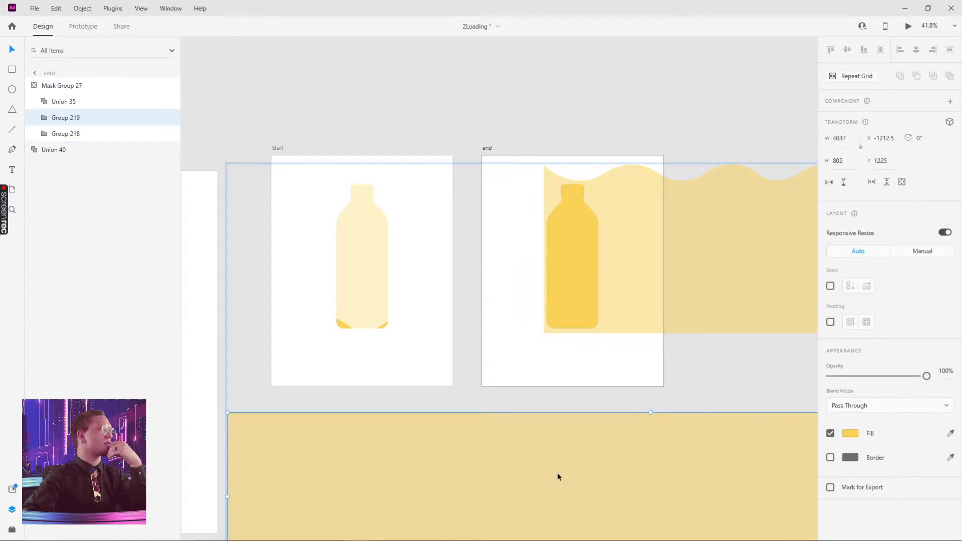
{"action": "left_click", "coordinate": [359, 254]}
{"action": "double_click", "coordinate": [361, 262]}
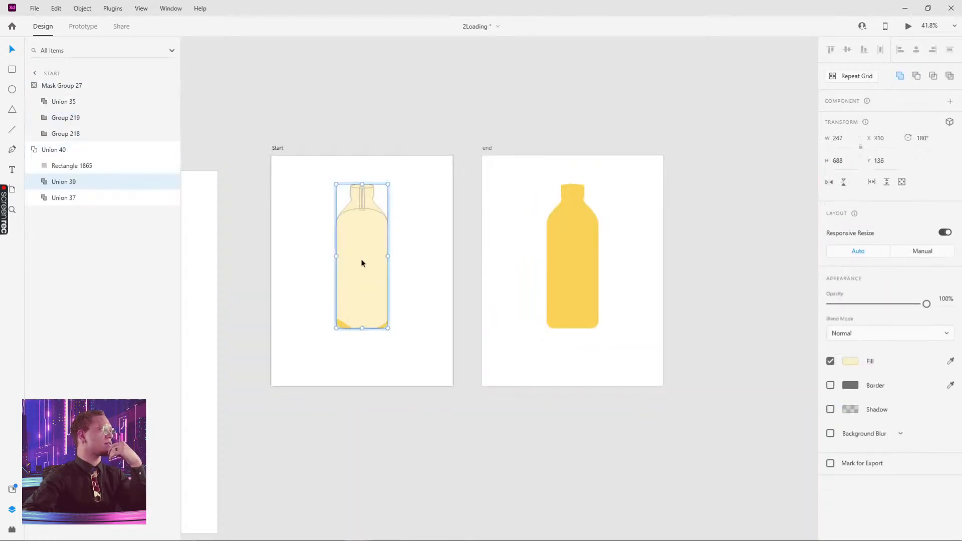
{"action": "left_click", "coordinate": [421, 253]}
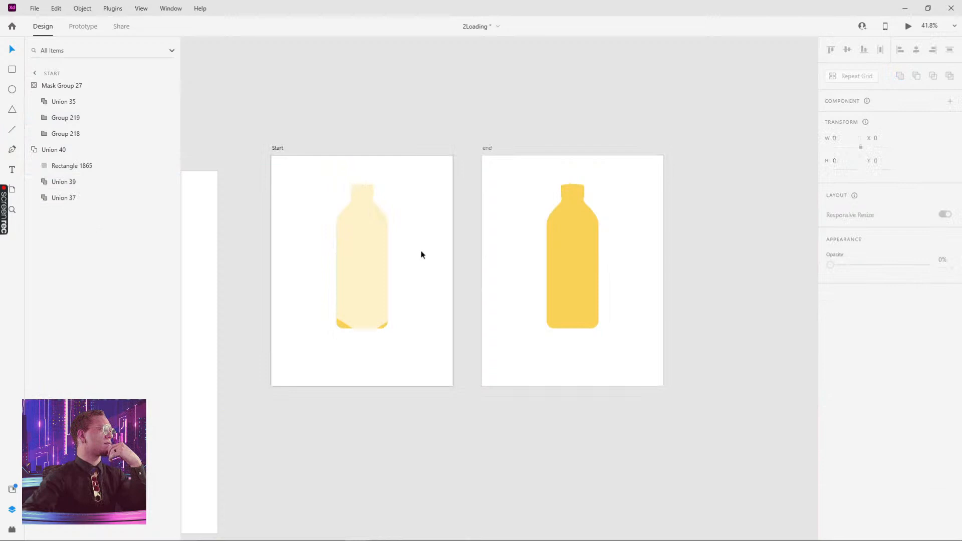
{"action": "left_click", "coordinate": [340, 326]}
{"action": "left_click", "coordinate": [274, 149]}
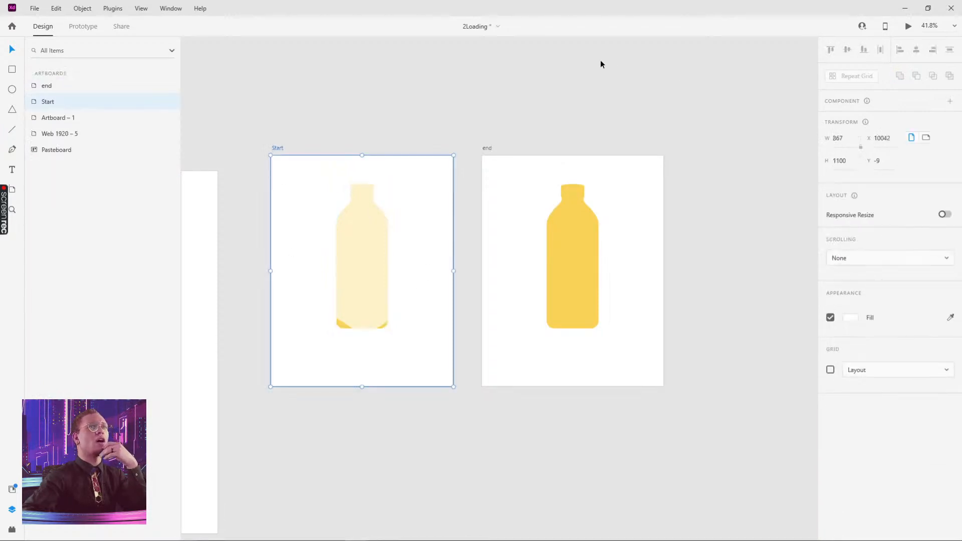
{"action": "left_click", "coordinate": [908, 25]}
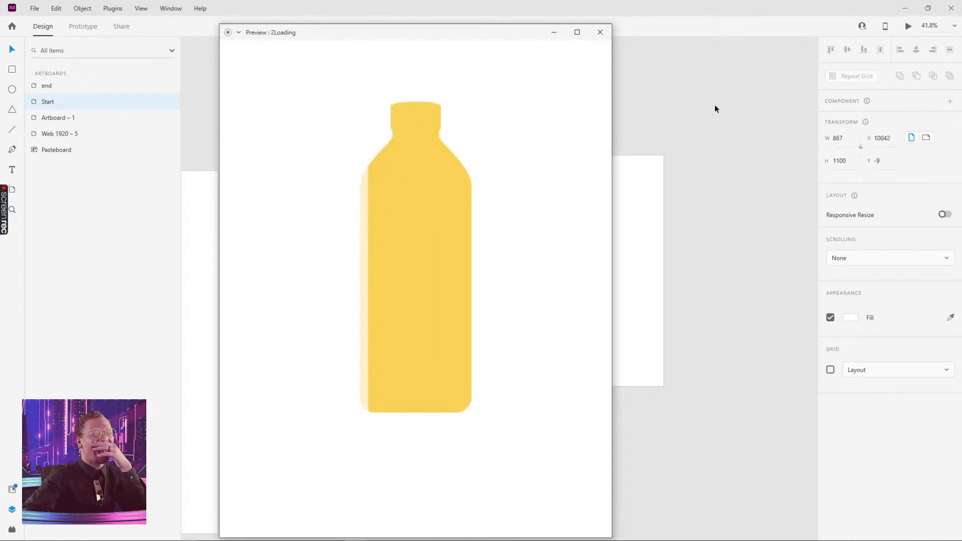
{"action": "left_click", "coordinate": [601, 33]}
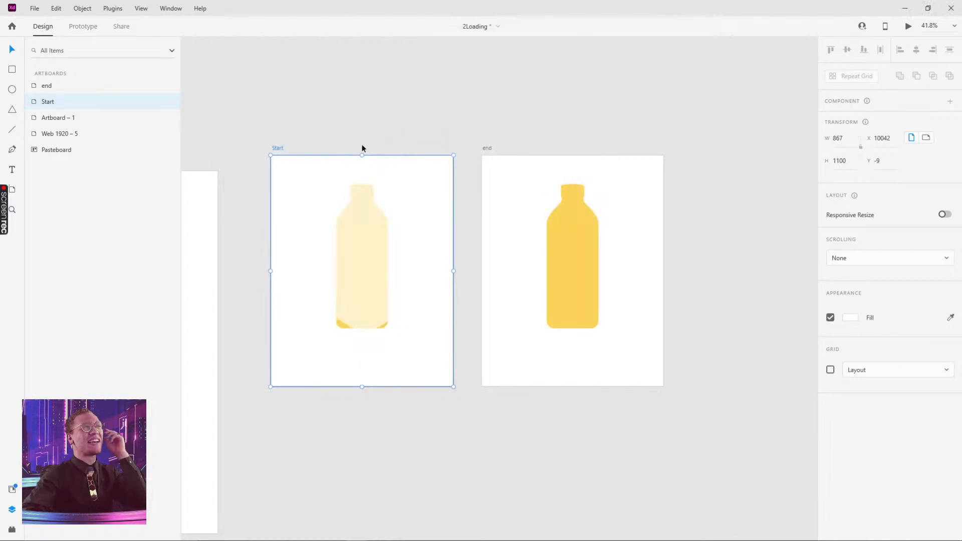
{"action": "left_click", "coordinate": [908, 27]}
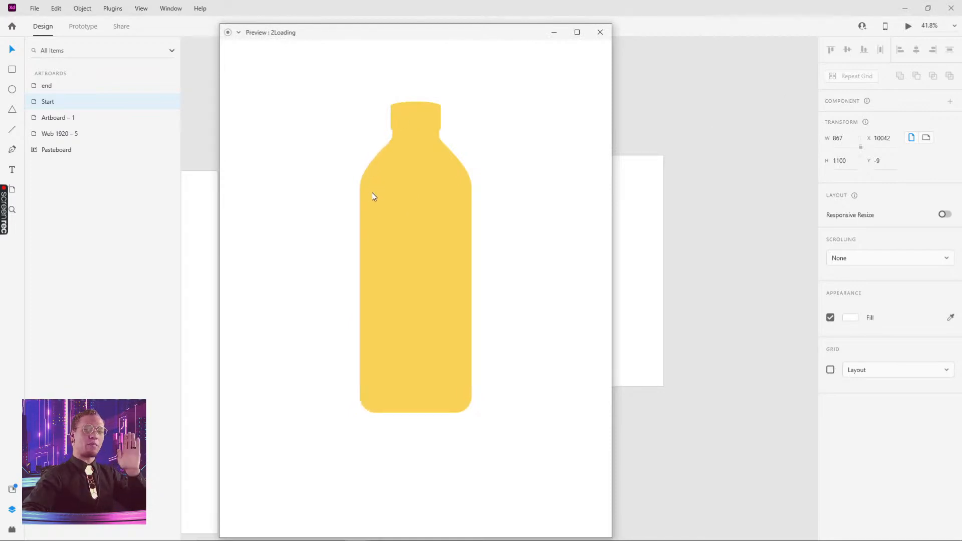
{"action": "left_click", "coordinate": [600, 32]}
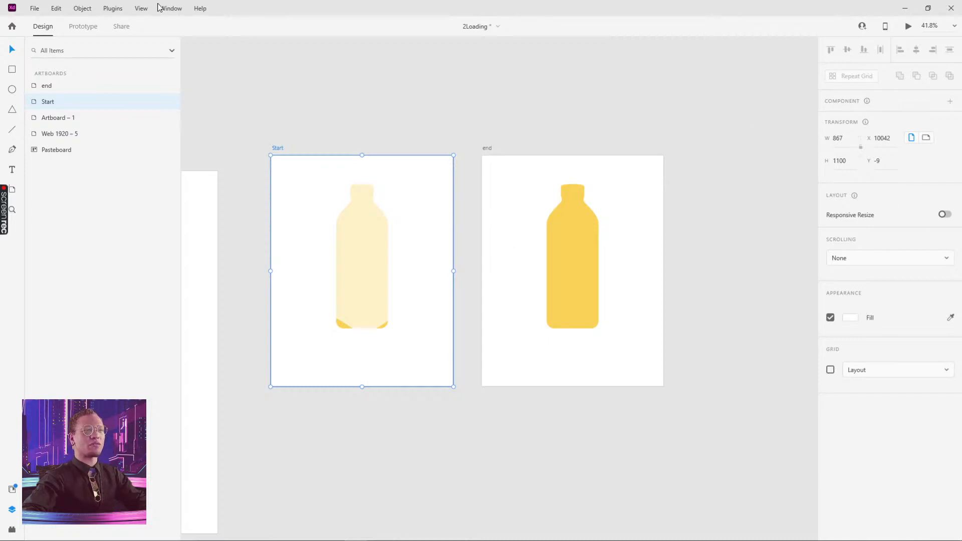
{"action": "left_click", "coordinate": [88, 28]}
- Move the end bottle's Union 29 wave left to X 150
{"action": "left_click", "coordinate": [563, 258]}
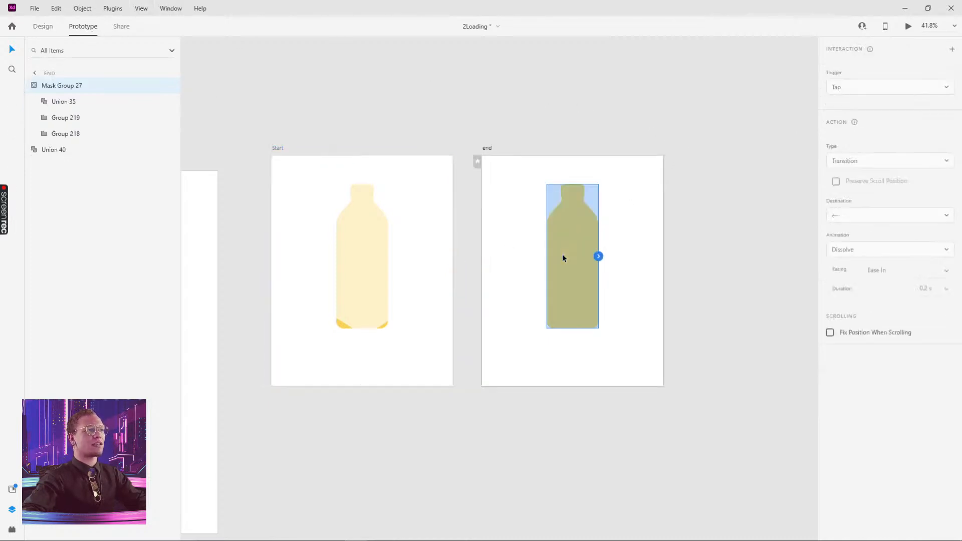
{"action": "double_click", "coordinate": [563, 257]}
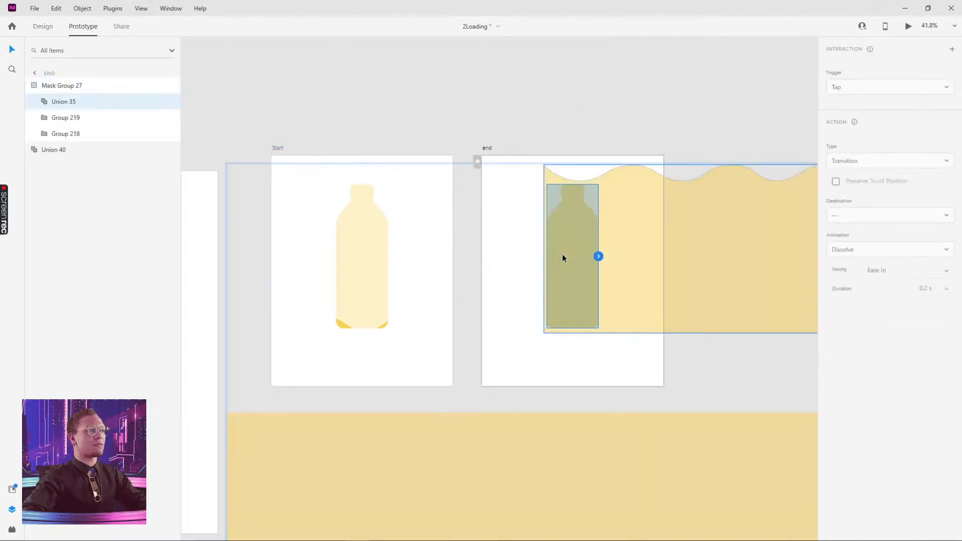
{"action": "left_click", "coordinate": [43, 24]}
{"action": "double_click", "coordinate": [575, 219]}
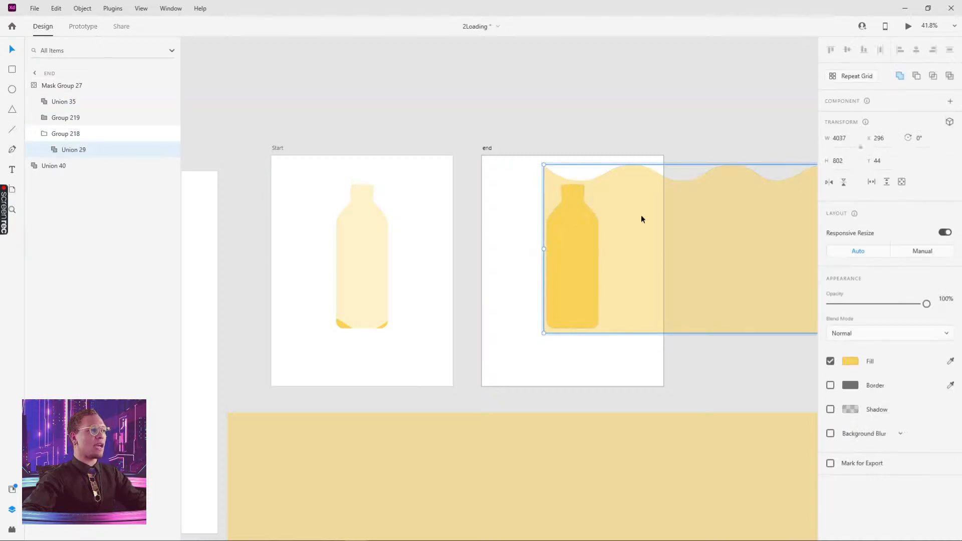
{"action": "left_click_drag", "start_coordinate": [641, 219], "coordinate": [609, 216]}
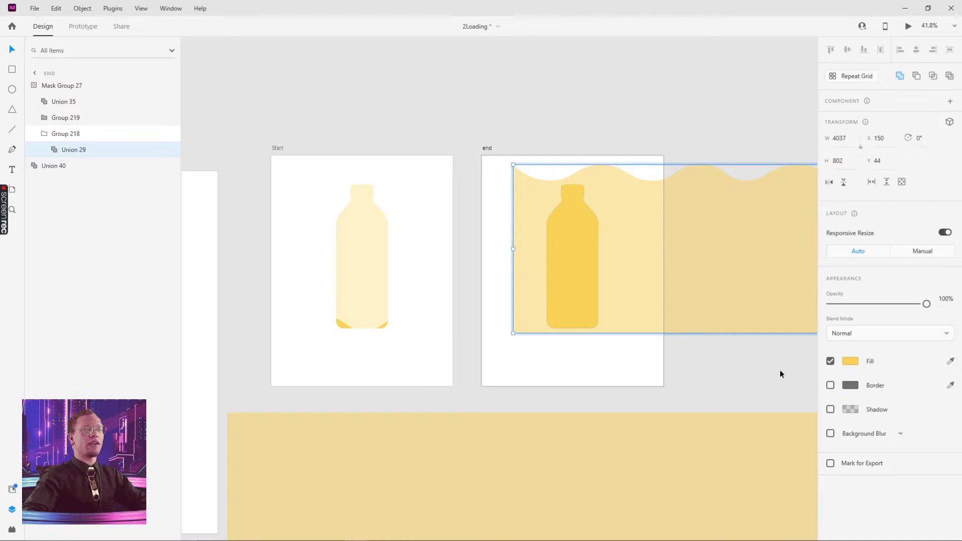
{"action": "left_click", "coordinate": [754, 370]}
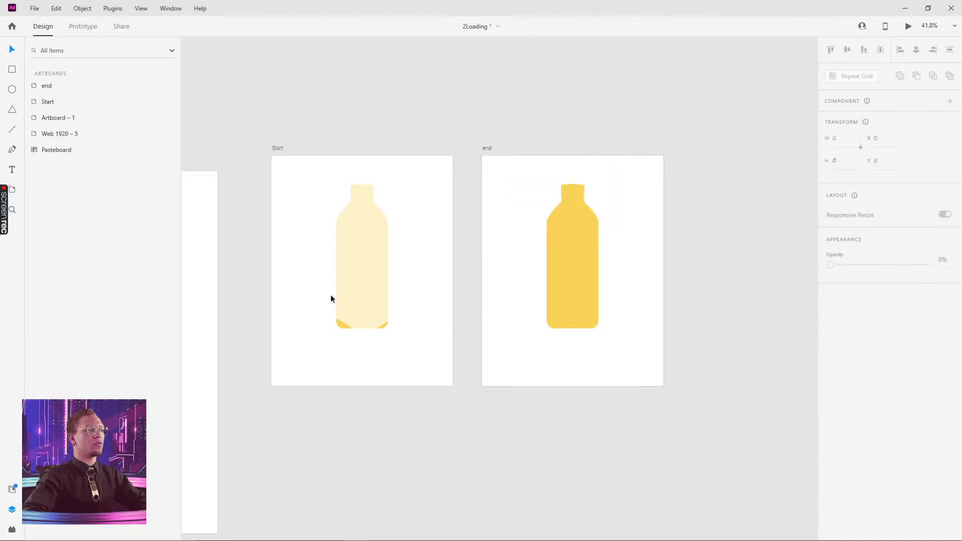
- Lower the Start bottle's Group 218 wave and fade its opacity toward 0%
{"action": "double_click", "coordinate": [343, 328]}
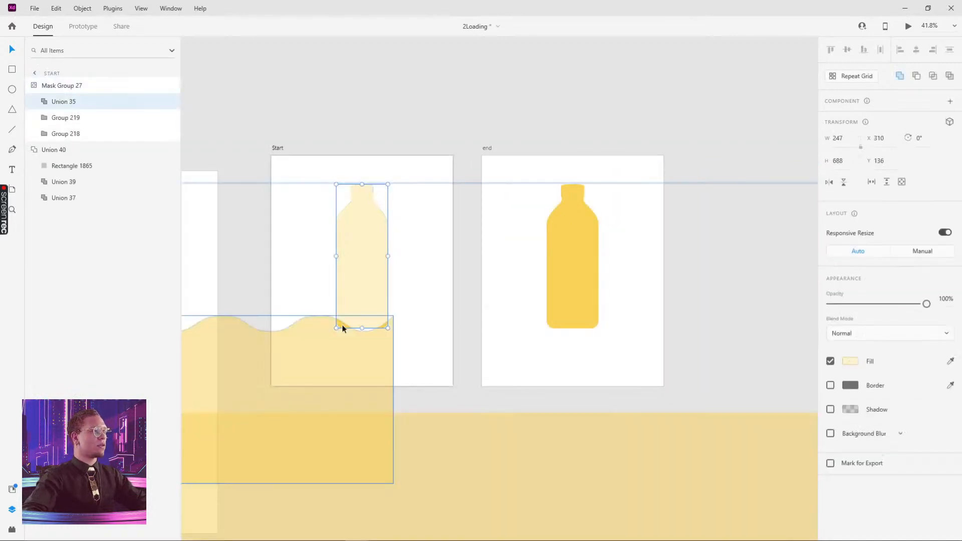
{"action": "left_click_drag", "start_coordinate": [341, 328], "coordinate": [343, 336]}
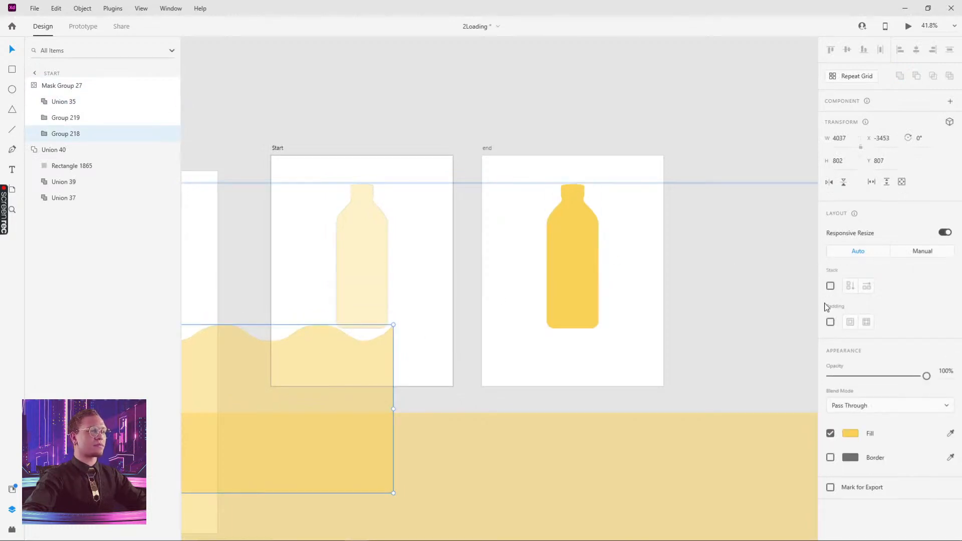
{"action": "left_click_drag", "start_coordinate": [928, 379], "coordinate": [775, 391]}
{"action": "left_click", "coordinate": [415, 72]}
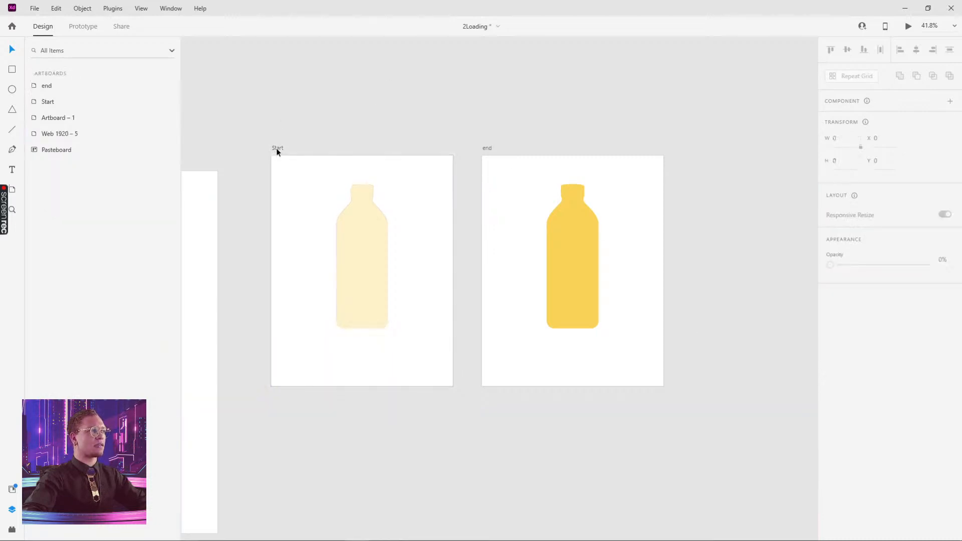
{"action": "left_click", "coordinate": [277, 149]}
{"action": "left_click", "coordinate": [909, 27]}
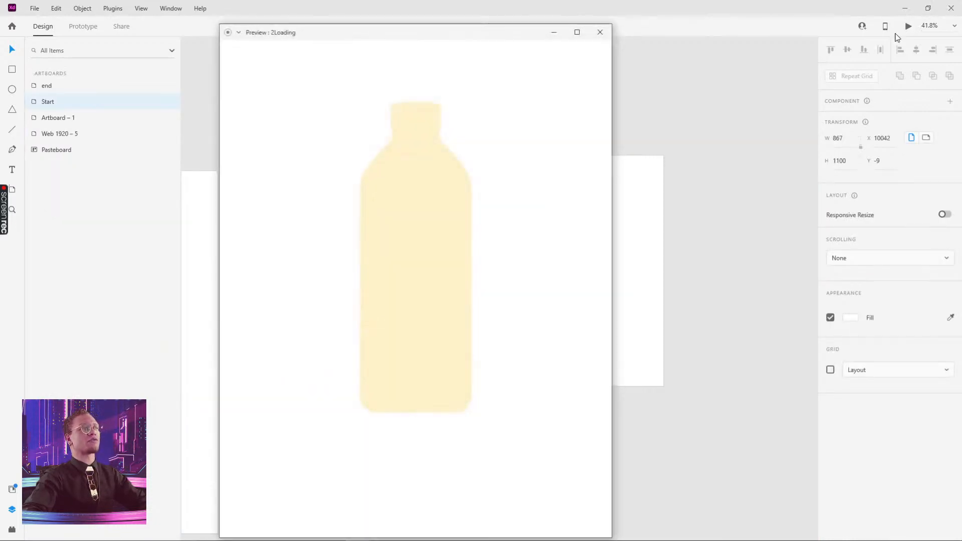
{"action": "left_click", "coordinate": [598, 33]}
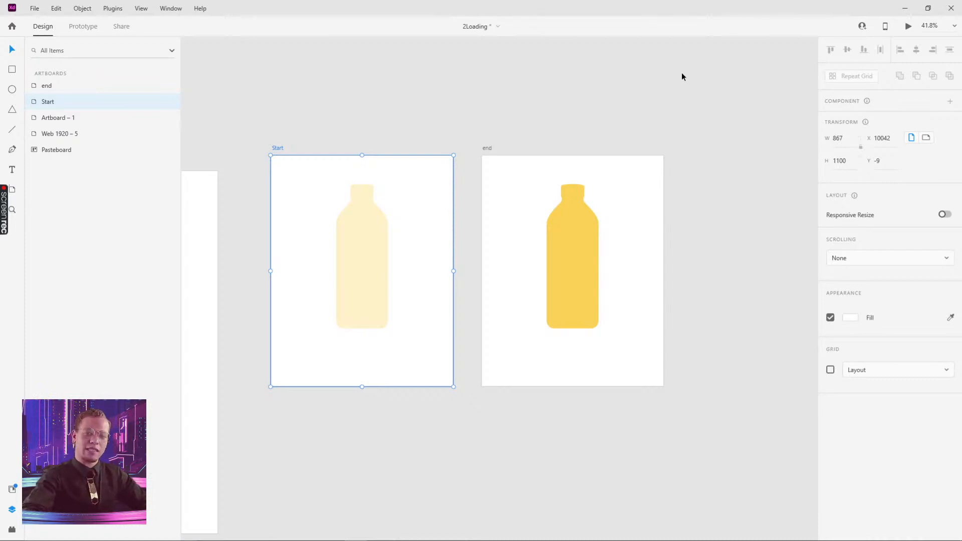
{"action": "left_click", "coordinate": [362, 233]}
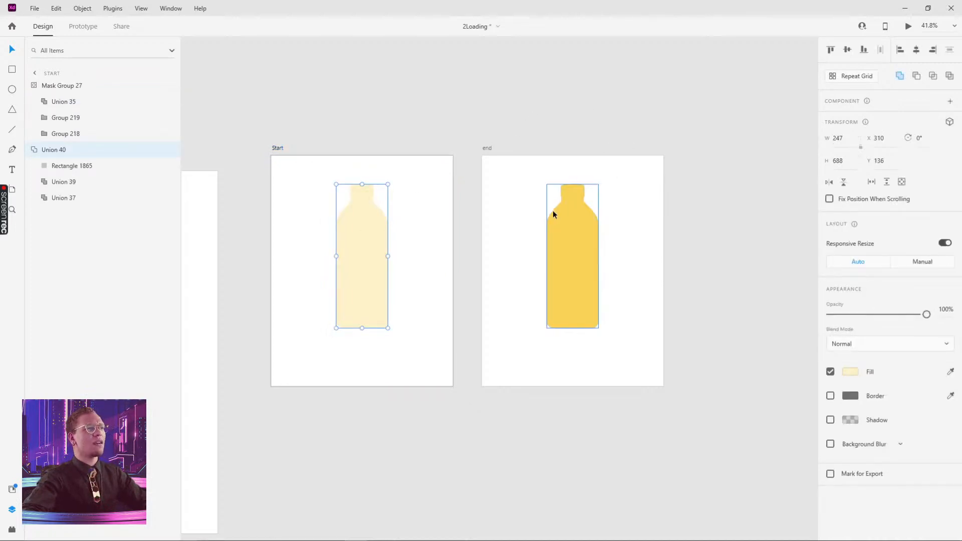
{"action": "left_click", "coordinate": [279, 149]}
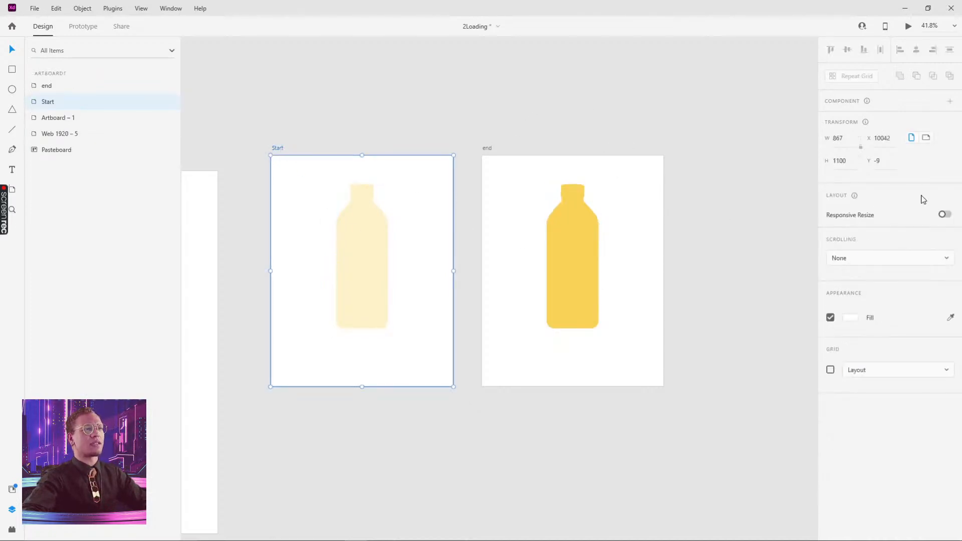
- Set the Start-to-end Auto-Animate duration to 5 s, then revise it to 4 s
{"action": "left_click", "coordinate": [75, 27]}
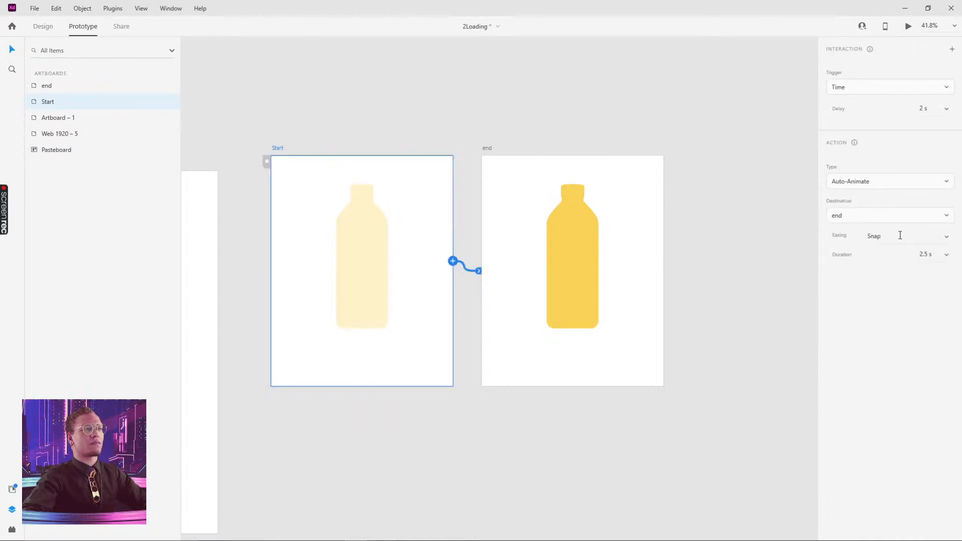
{"action": "left_click", "coordinate": [947, 254]}
{"action": "left_click", "coordinate": [926, 254]}
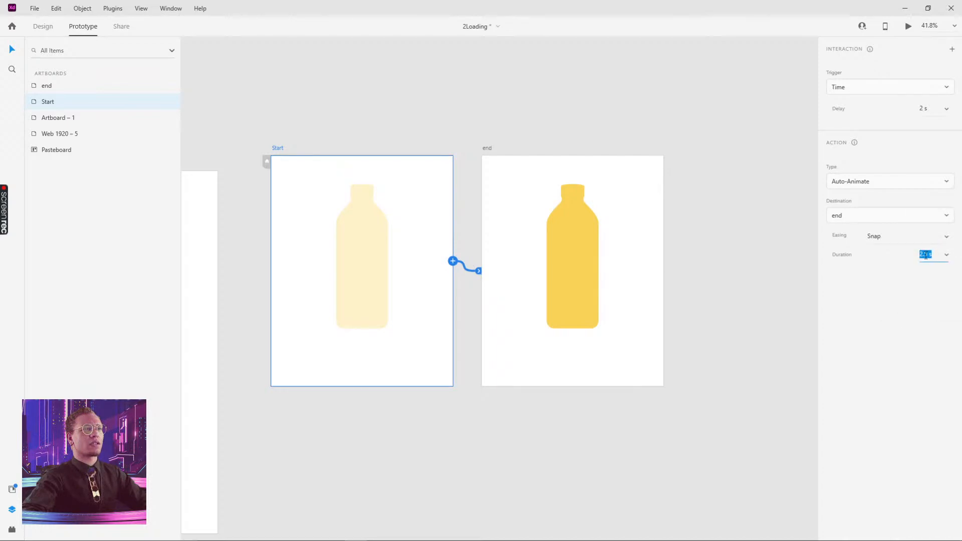
{"action": "type", "text": "5"}
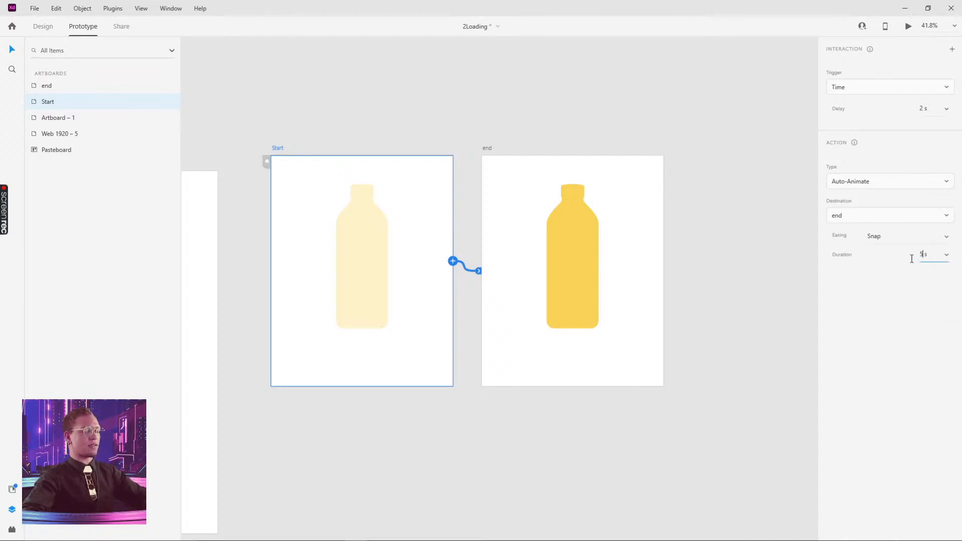
{"action": "key", "text": "Return"}
{"action": "left_click", "coordinate": [684, 118]}
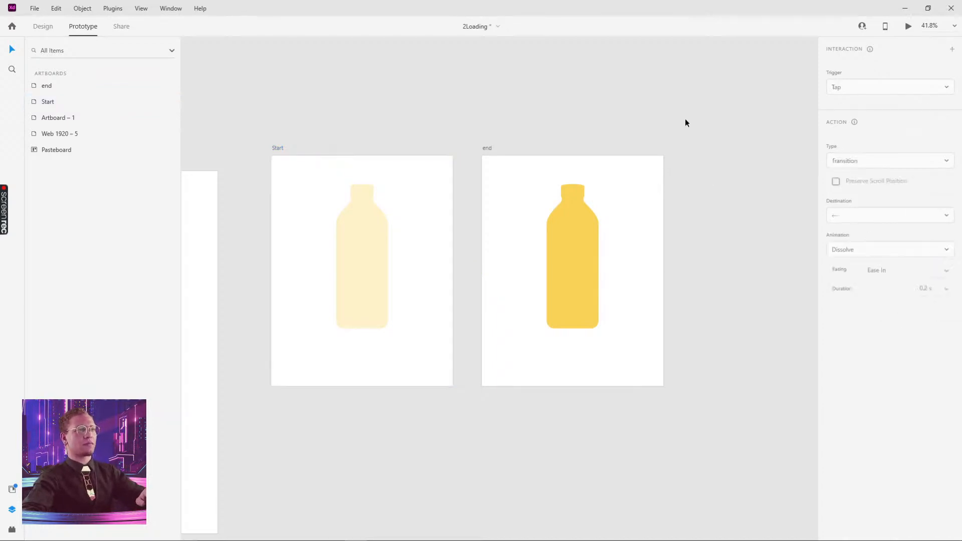
{"action": "left_click", "coordinate": [278, 147]}
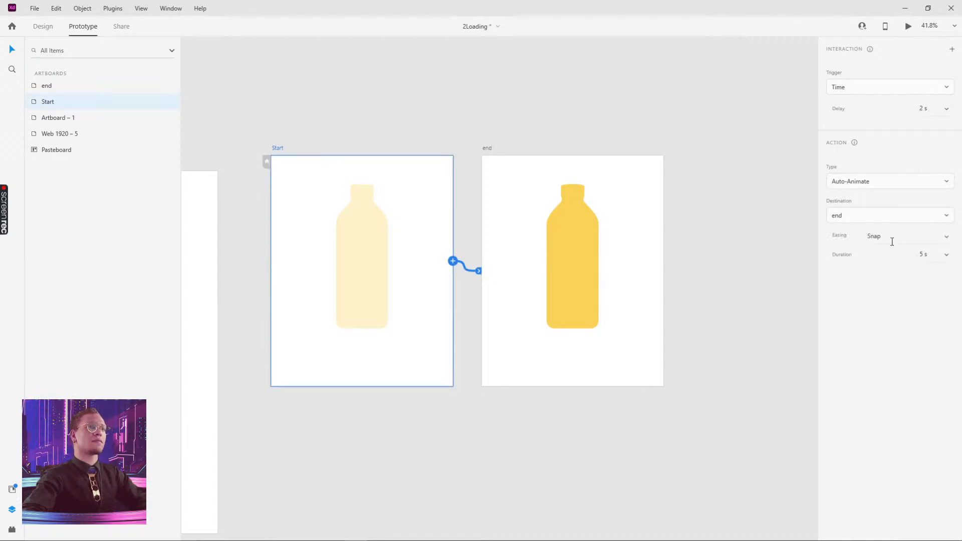
{"action": "left_click", "coordinate": [917, 255]}
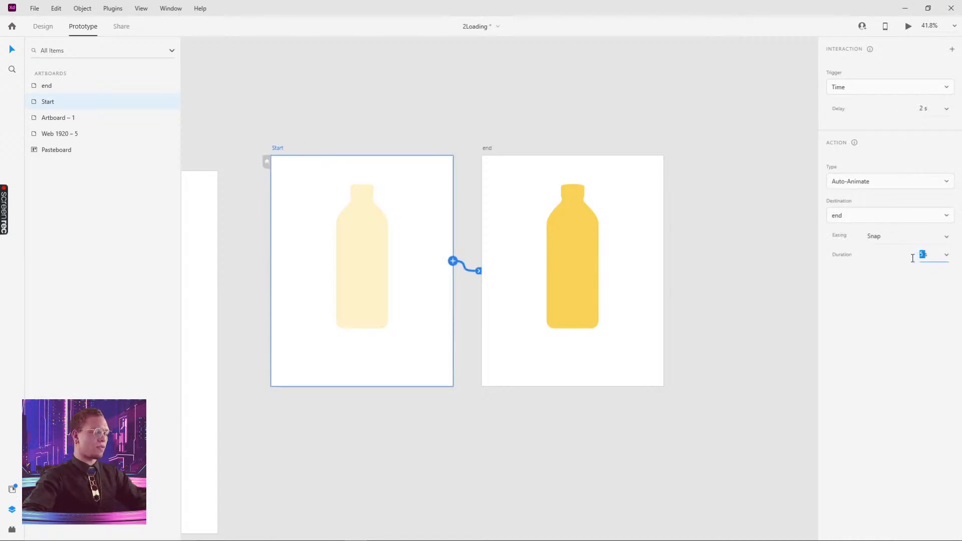
{"action": "key", "text": "Return"}
{"action": "left_click", "coordinate": [273, 99]}
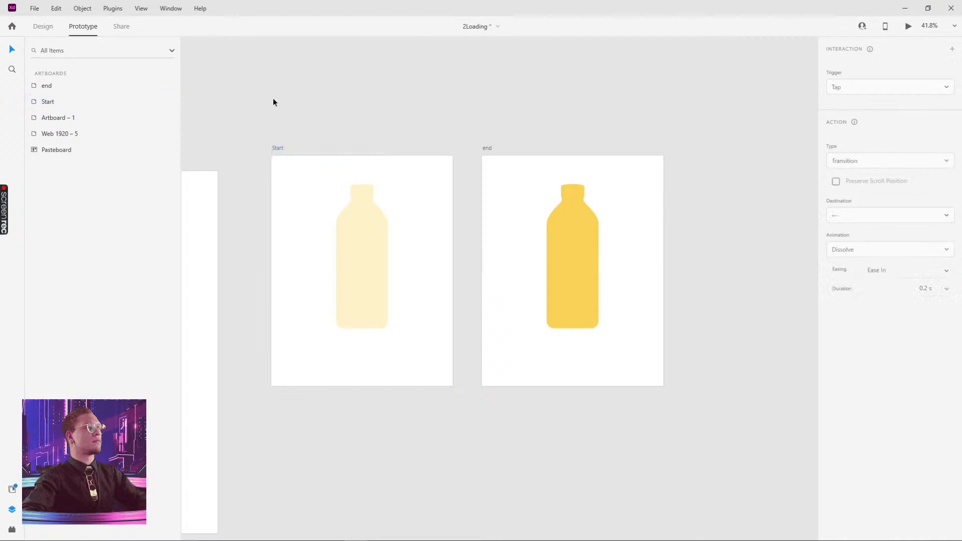
{"action": "left_click", "coordinate": [277, 149]}
- Preview the 4-second bottle-filling animation and close the preview
{"action": "left_click", "coordinate": [908, 26]}
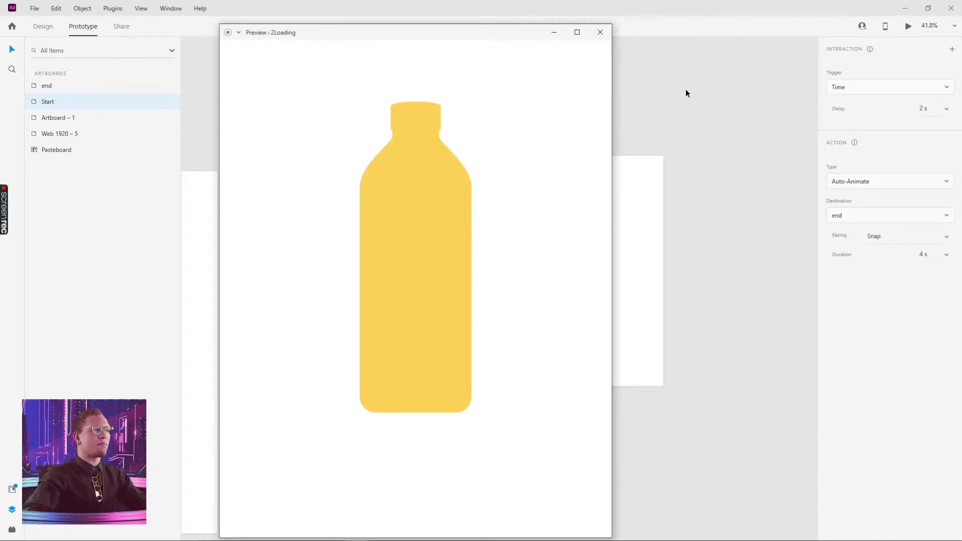
{"action": "left_click", "coordinate": [600, 32]}
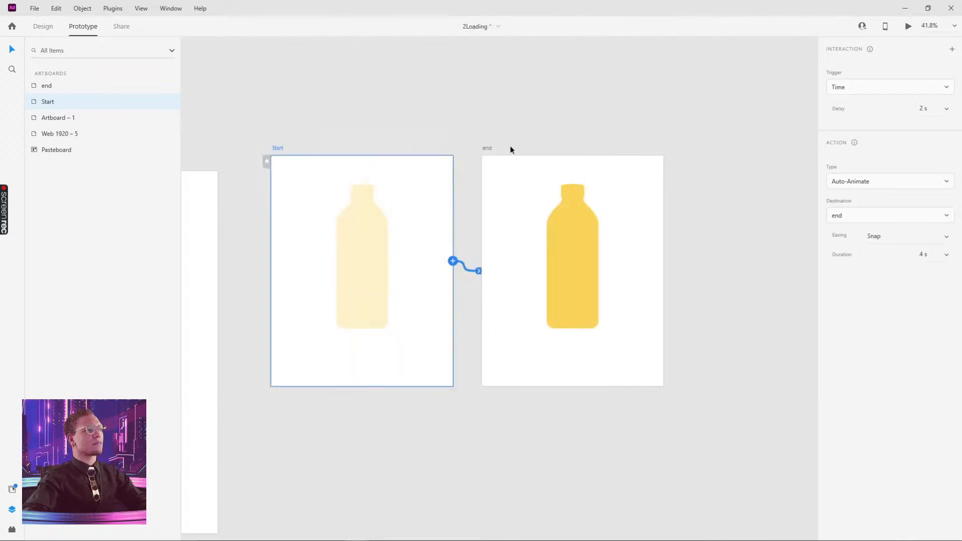
{"action": "left_click", "coordinate": [475, 122]}
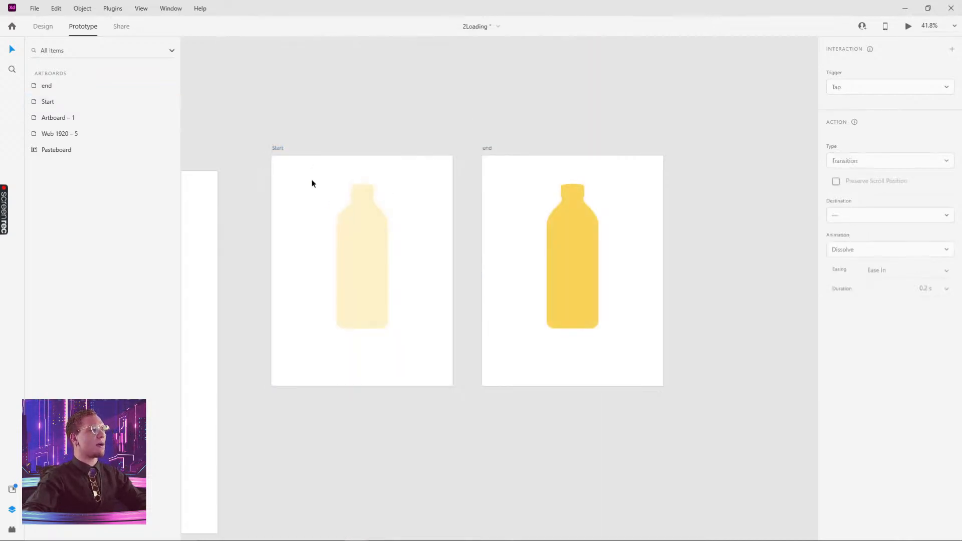
{"action": "left_click", "coordinate": [357, 218]}
{"action": "scroll", "coordinate": [306, 205], "scroll_direction": "down", "scroll_amount": 3}
{"action": "scroll", "coordinate": [306, 205], "scroll_direction": "left", "scroll_amount": 3}
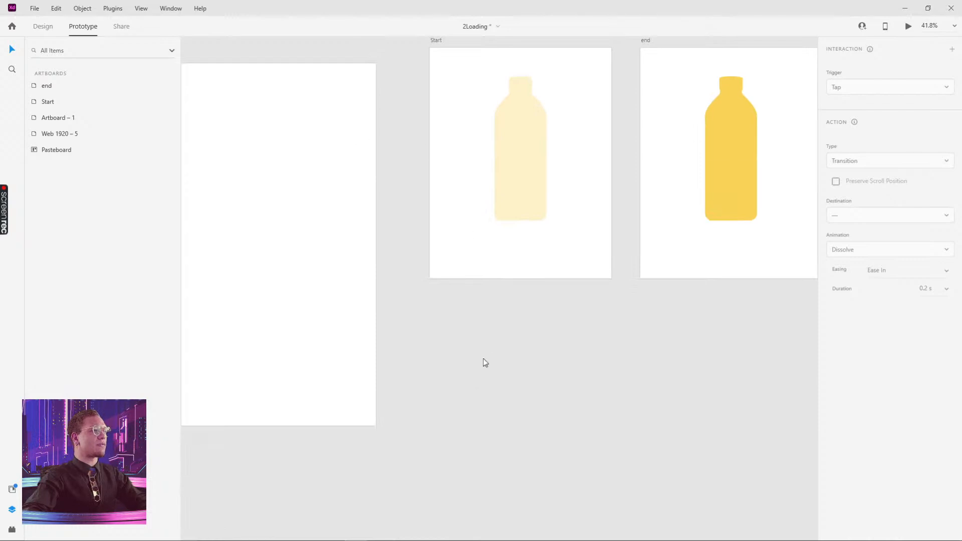
{"action": "key", "text": "alt+Tab"}
{"action": "left_click", "coordinate": [366, 209]}
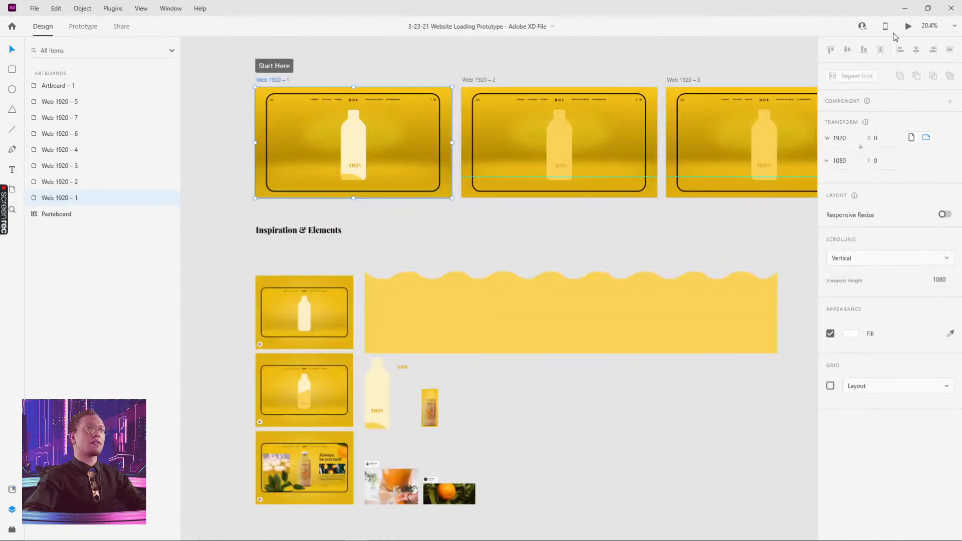
{"action": "left_click", "coordinate": [909, 26]}
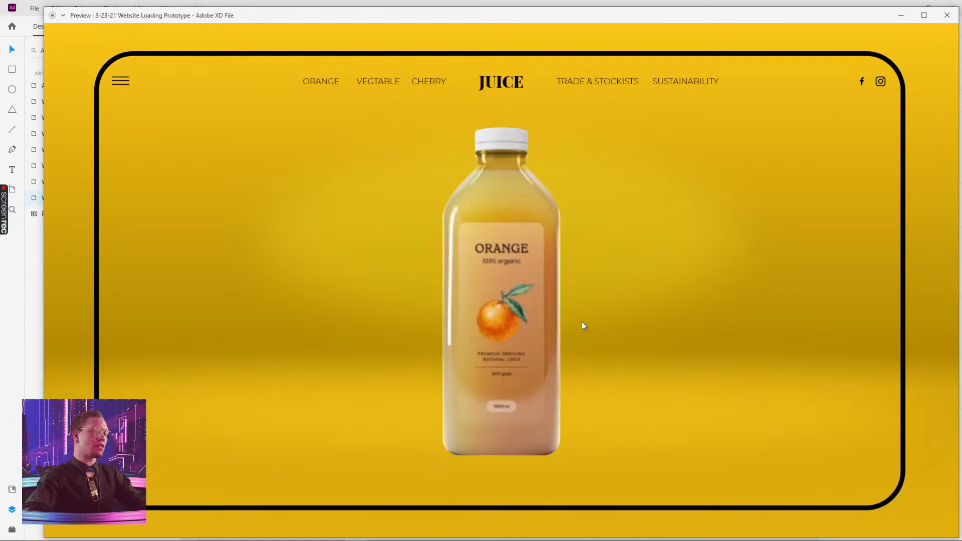
{"action": "key", "text": "Escape"}
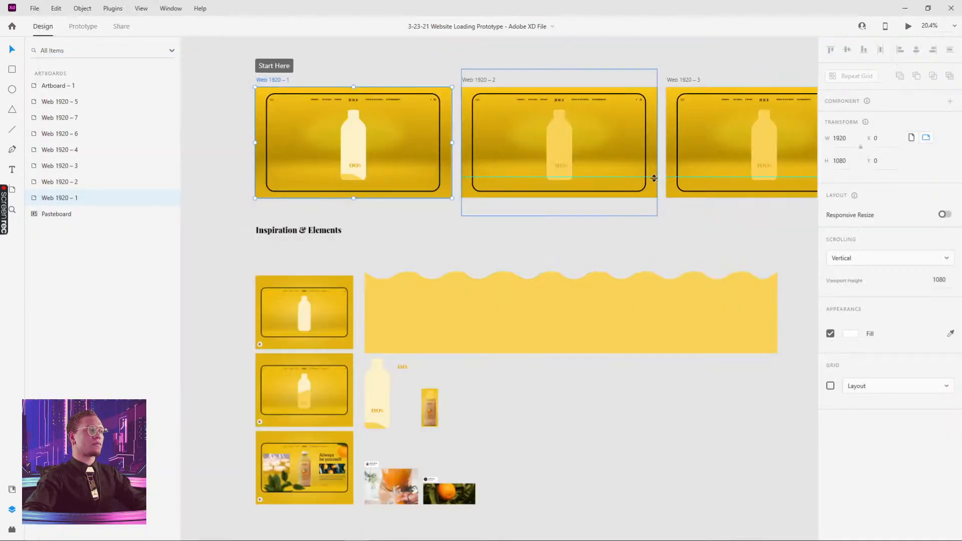
{"action": "key", "text": "alt+Tab"}
{"action": "left_click", "coordinate": [576, 154]}
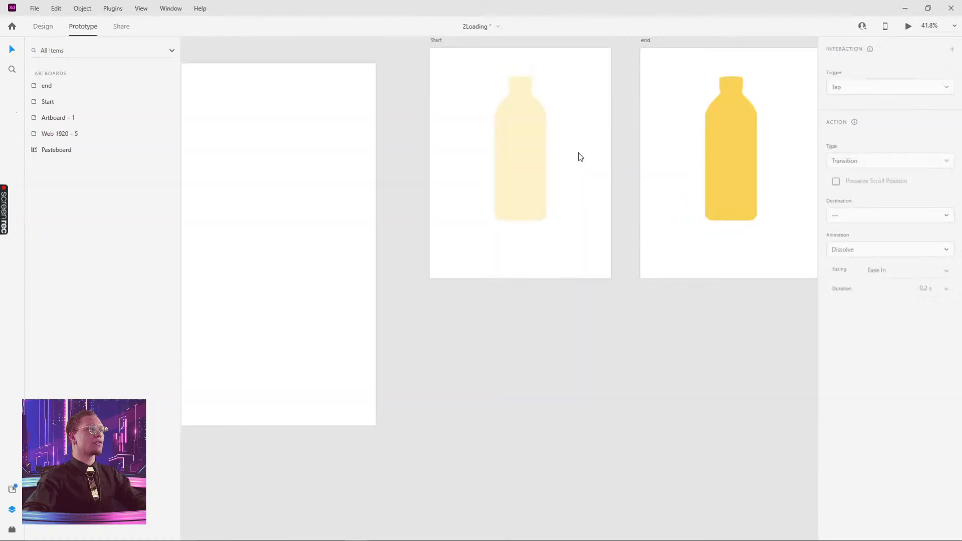
- Copy the small 00 text from the pasteboard and paste it onto the Start bottle
{"action": "left_click_drag", "start_coordinate": [595, 217], "coordinate": [321, 321]}
{"action": "left_click", "coordinate": [446, 259]}
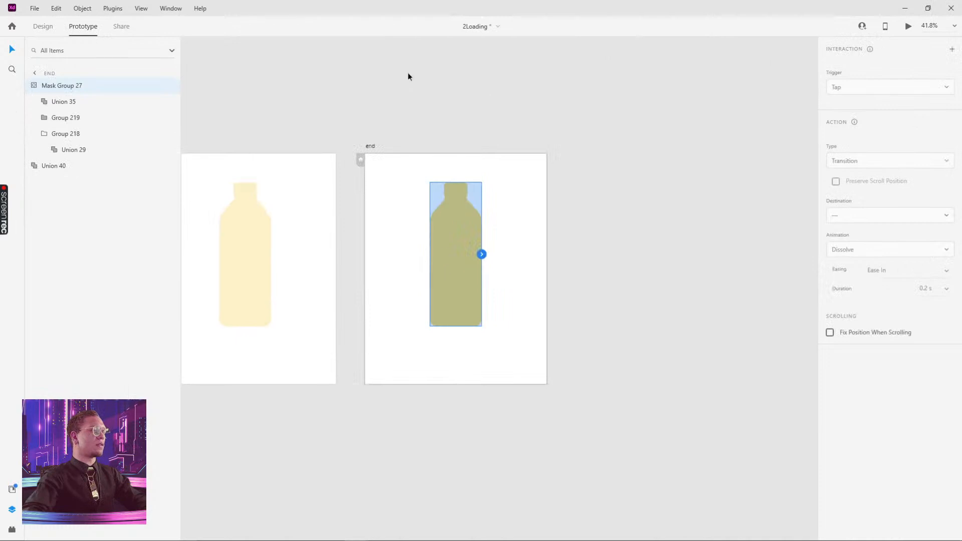
{"action": "left_click_drag", "start_coordinate": [409, 76], "coordinate": [494, 71]}
{"action": "scroll", "coordinate": [249, 228], "scroll_direction": "down", "scroll_amount": 4}
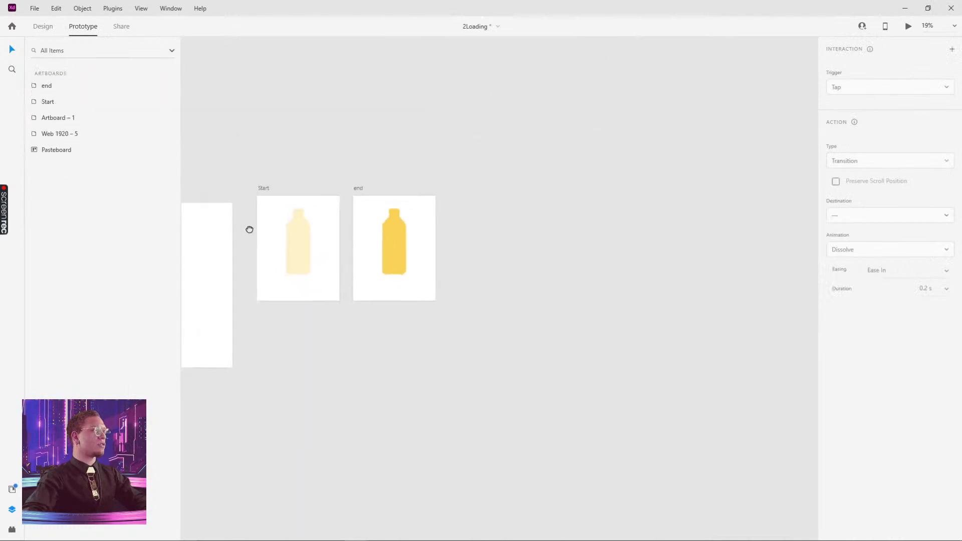
{"action": "left_click_drag", "start_coordinate": [279, 141], "coordinate": [550, 196]}
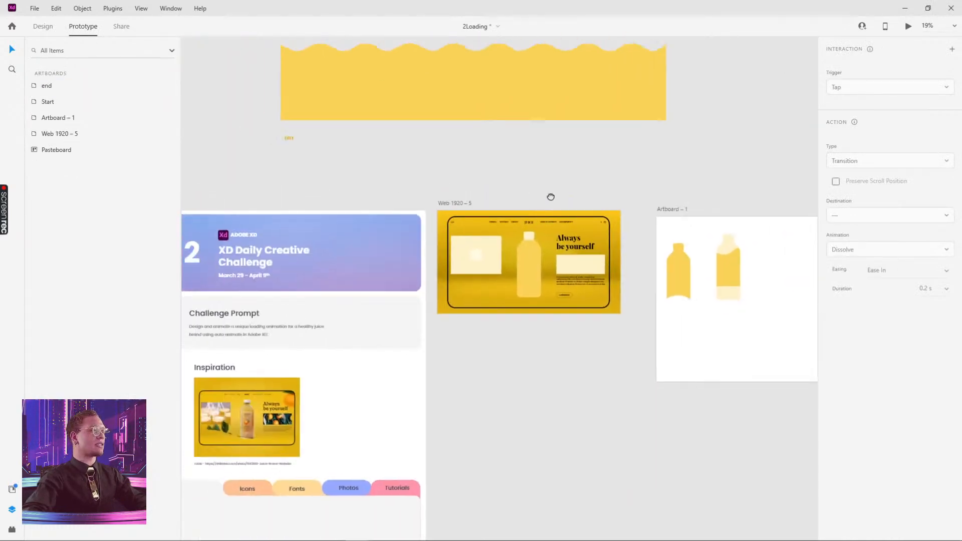
{"action": "left_click", "coordinate": [330, 152]}
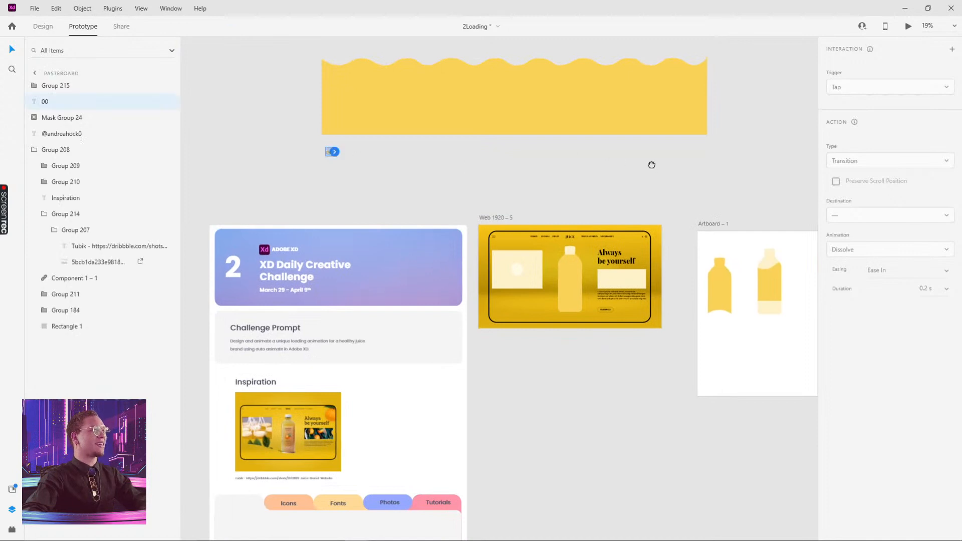
{"action": "left_click_drag", "start_coordinate": [651, 165], "coordinate": [481, 146]}
{"action": "left_click", "coordinate": [401, 244]}
{"action": "key", "text": "ctrl+v"}
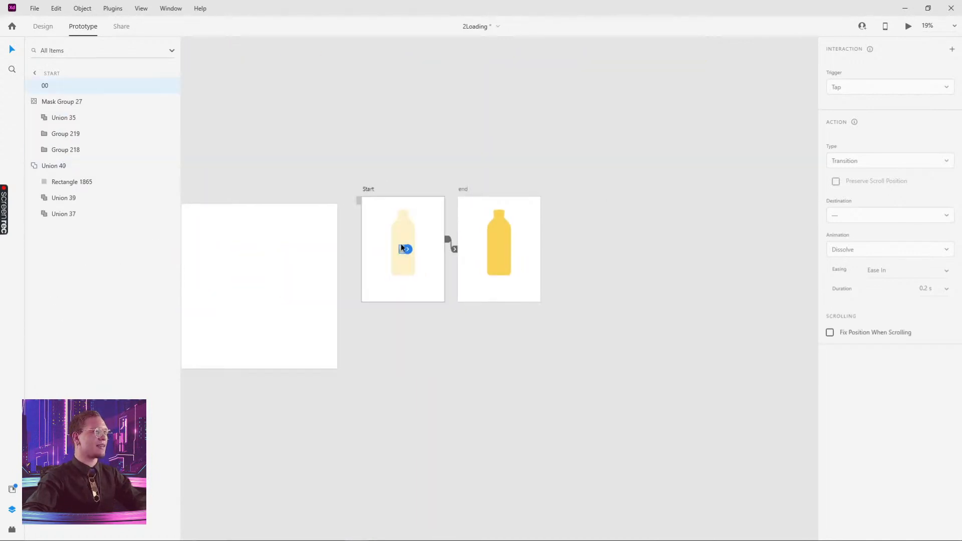
{"action": "scroll", "coordinate": [401, 281], "scroll_direction": "up", "scroll_amount": 5}
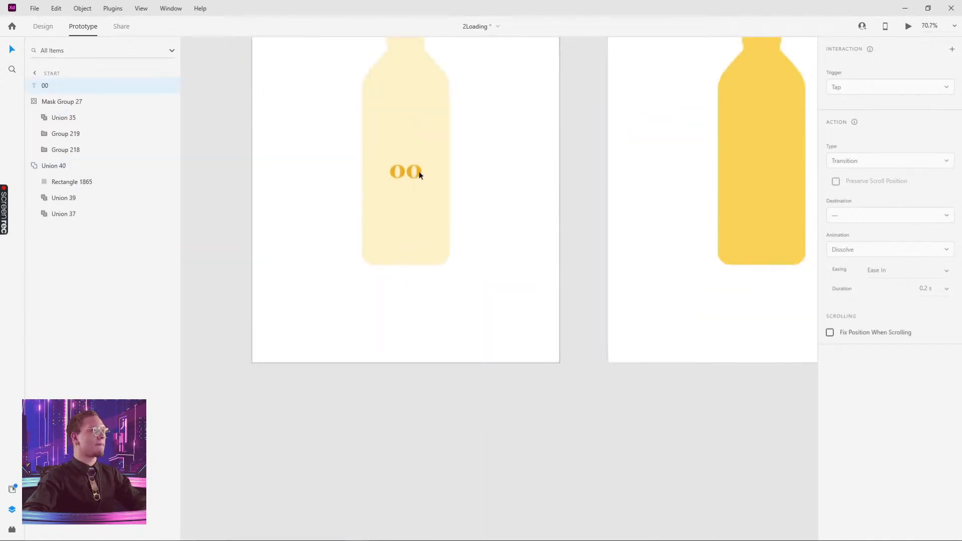
{"action": "left_click", "coordinate": [33, 28]}
{"action": "scroll", "coordinate": [393, 172], "scroll_direction": "up", "scroll_amount": 4}
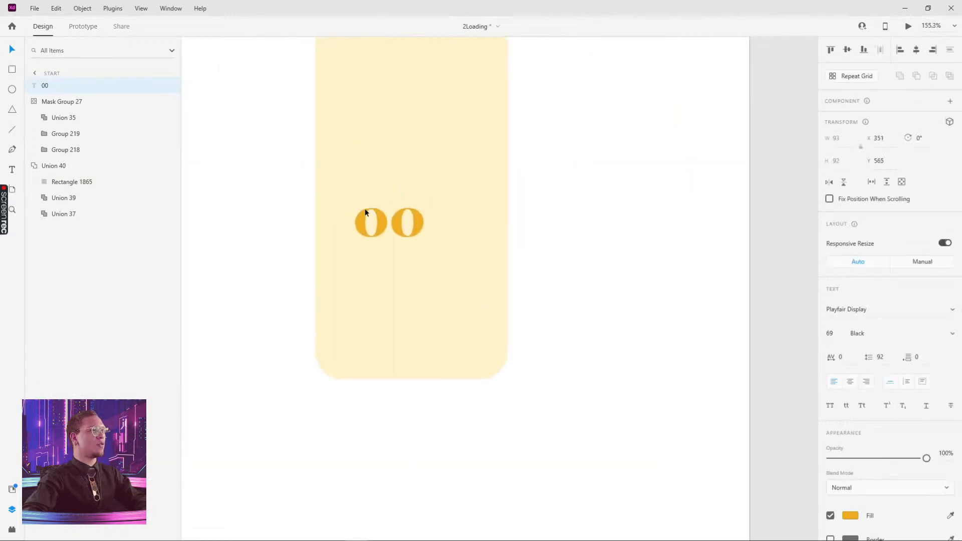
- Move the 00 counter down and centre it horizontally on the Start bottle
{"action": "left_click_drag", "start_coordinate": [364, 213], "coordinate": [392, 234]}
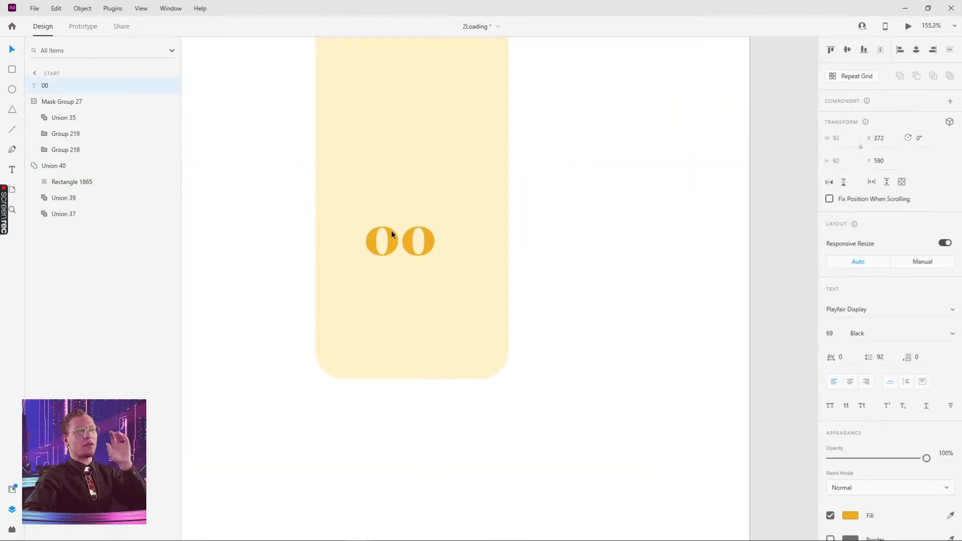
{"action": "left_click_drag", "start_coordinate": [392, 231], "coordinate": [399, 250]}
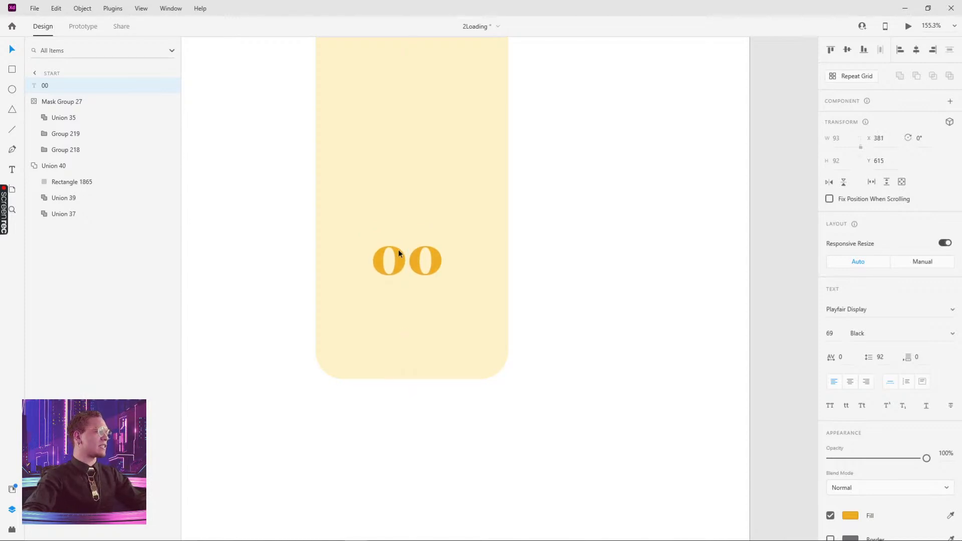
{"action": "left_click", "coordinate": [616, 248]}
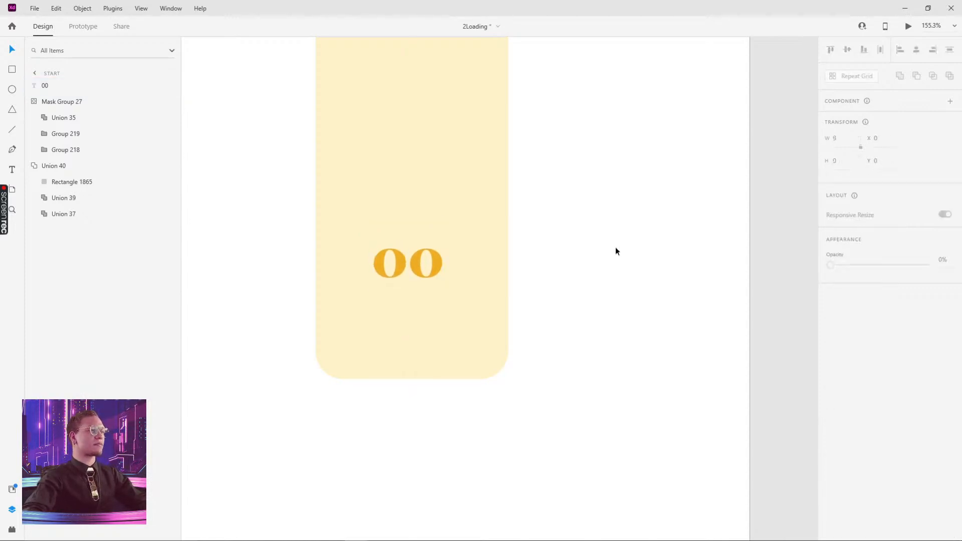
{"action": "scroll", "coordinate": [616, 247], "scroll_direction": "down", "scroll_amount": 3}
{"action": "left_click_drag", "start_coordinate": [499, 268], "coordinate": [503, 264]}
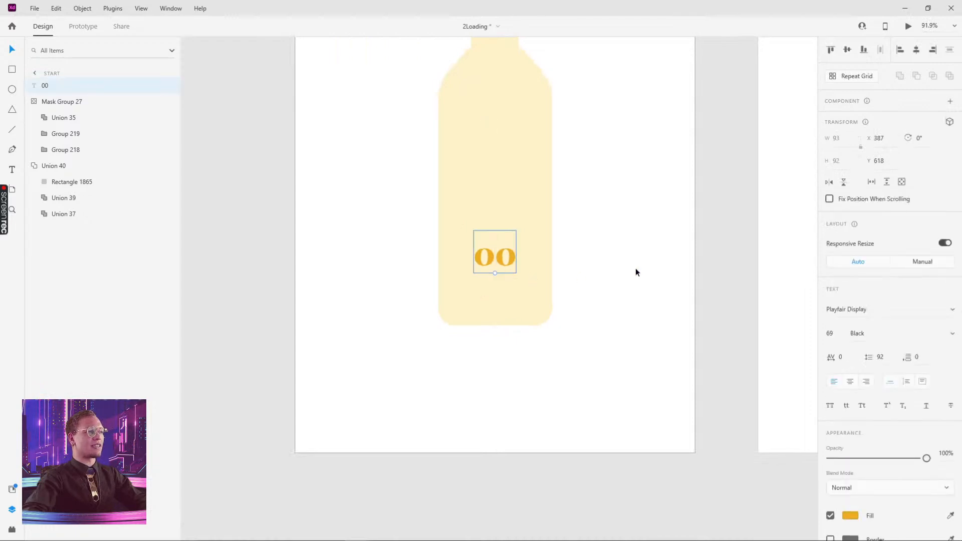
{"action": "left_click_drag", "start_coordinate": [644, 252], "coordinate": [541, 357]}
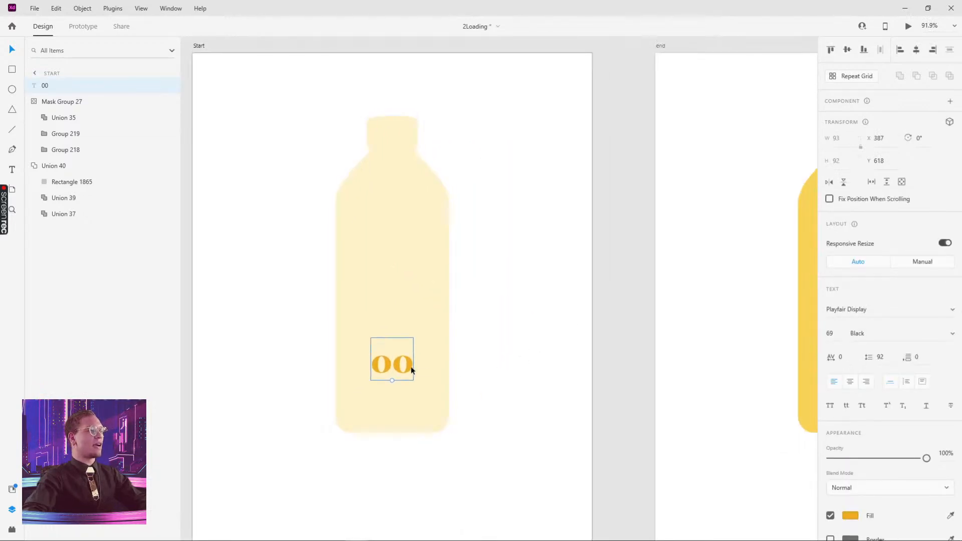
- Duplicate the 00 text beside the bottle and retype it as a vertical digit column 0–4
{"action": "left_click_drag", "start_coordinate": [409, 361], "coordinate": [504, 361]}
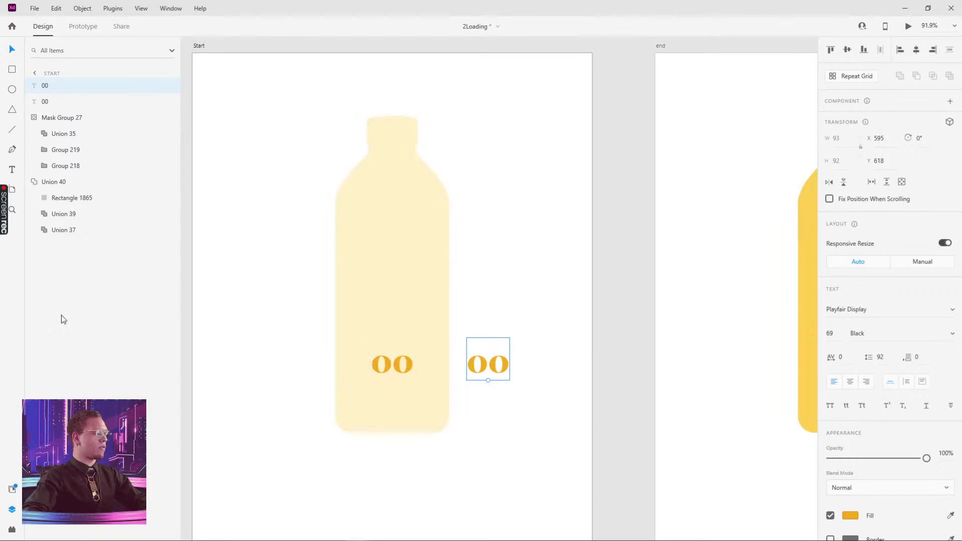
{"action": "double_click", "coordinate": [502, 370]}
{"action": "left_click", "coordinate": [482, 364]}
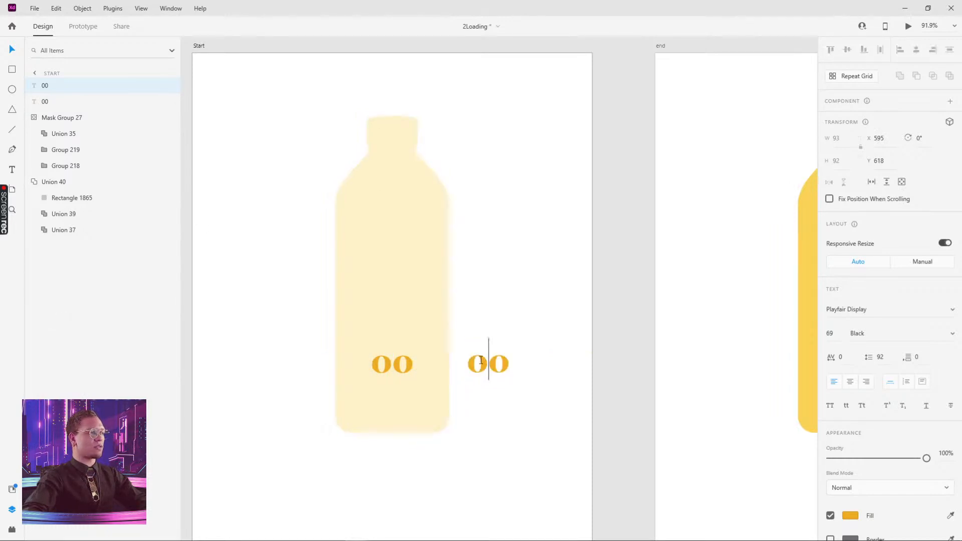
{"action": "key", "text": "Return"}
{"action": "type", "text": "1"}
{"action": "key", "text": "BackSpace"}
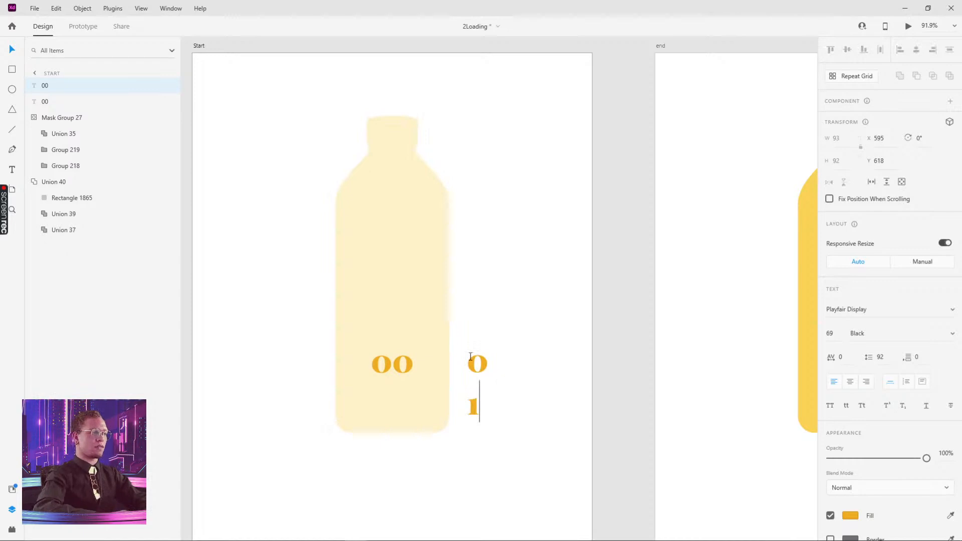
{"action": "type", "text": "2"}
{"action": "key", "text": "Return"}
{"action": "type", "text": "3"}
{"action": "key", "text": "Return"}
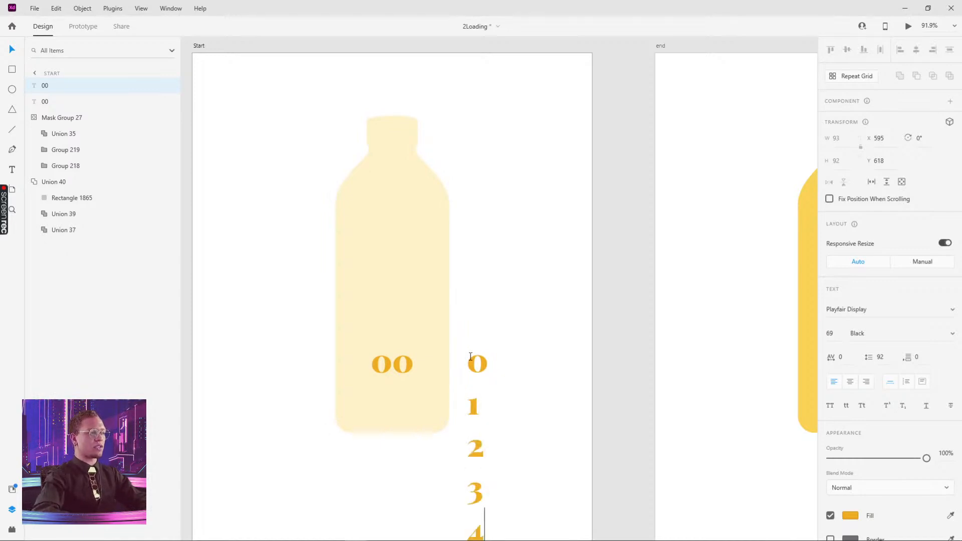
{"action": "type", "text": "4"}
{"action": "key", "text": "Escape"}
- Extend the column through digit 9, move it near the artboard top, and copy the 00 counter
{"action": "left_click_drag", "start_coordinate": [482, 365], "coordinate": [485, 210]}
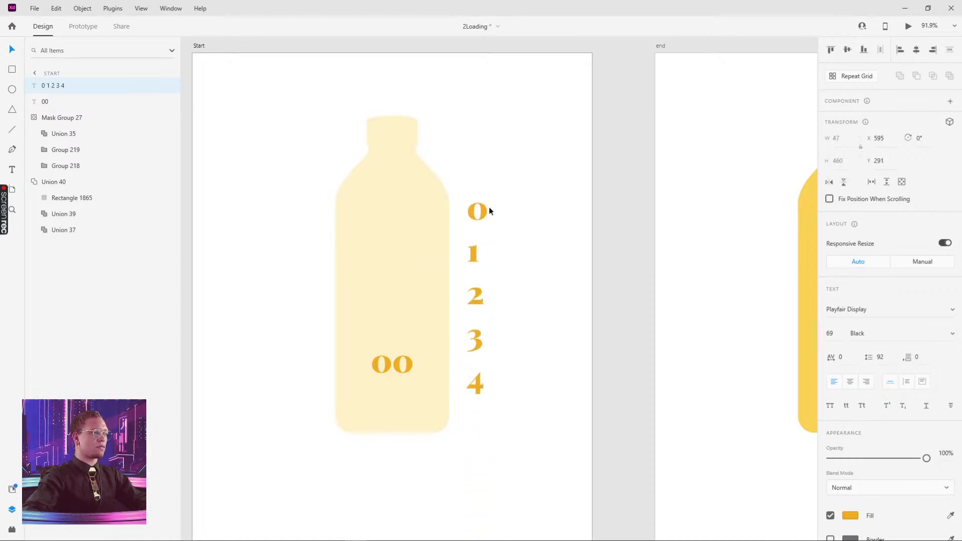
{"action": "double_click", "coordinate": [483, 380]}
{"action": "type", "text": "9"}
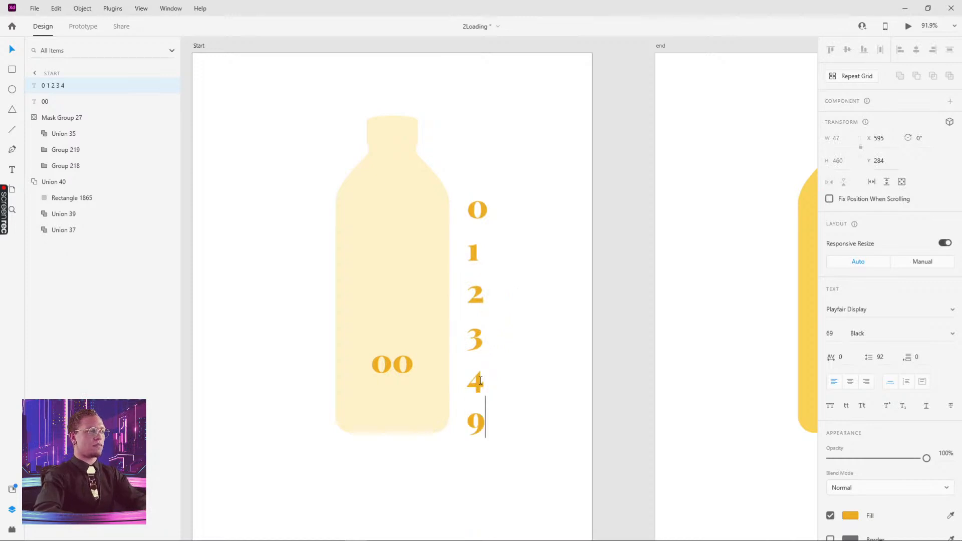
{"action": "key", "text": "Return"}
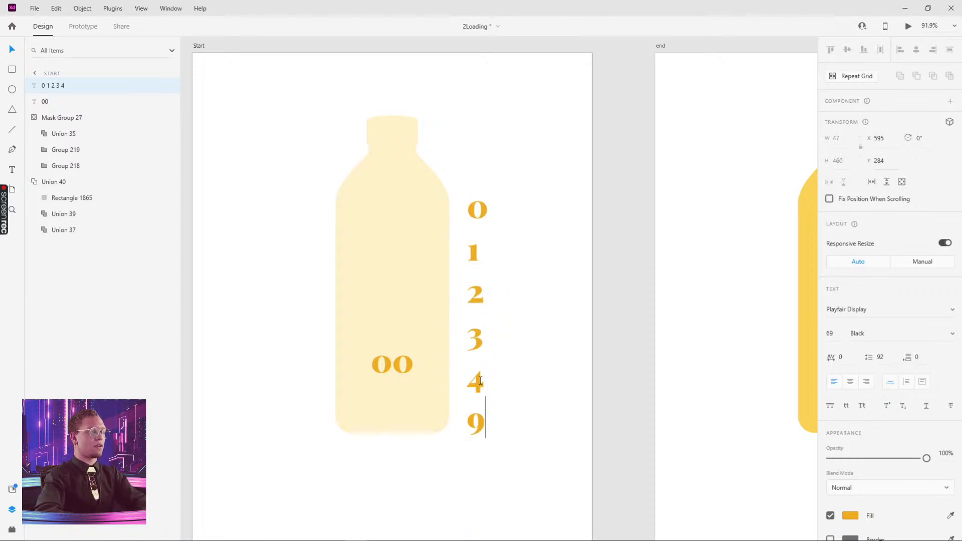
{"action": "key", "text": "BackSpace"}
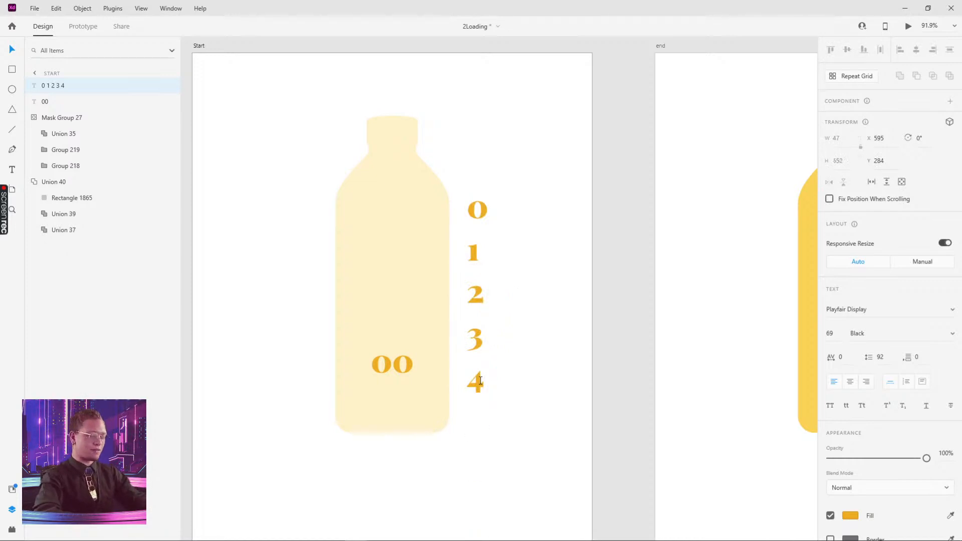
{"action": "type", "text": "5 "}
{"action": "type", "text": "6 "}
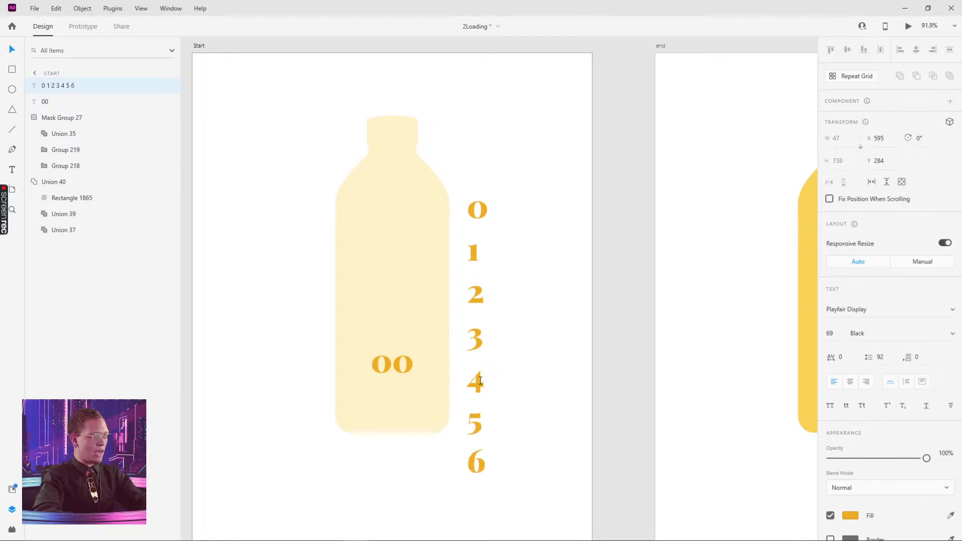
{"action": "type", "text": "7"}
{"action": "key", "text": "Return"}
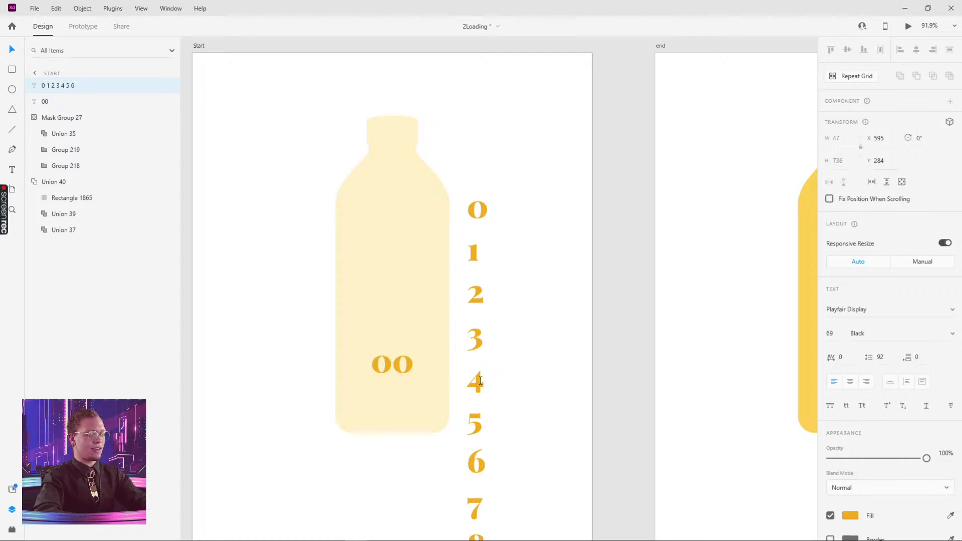
{"action": "type", "text": "8"}
{"action": "key", "text": "Escape"}
{"action": "left_click_drag", "start_coordinate": [474, 252], "coordinate": [478, 163]}
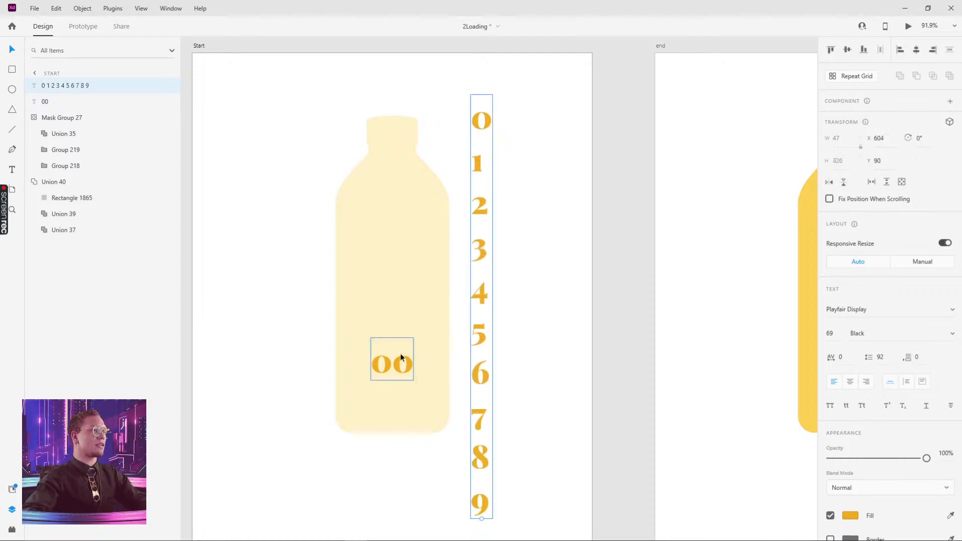
{"action": "left_click_drag", "start_coordinate": [401, 357], "coordinate": [534, 123]}
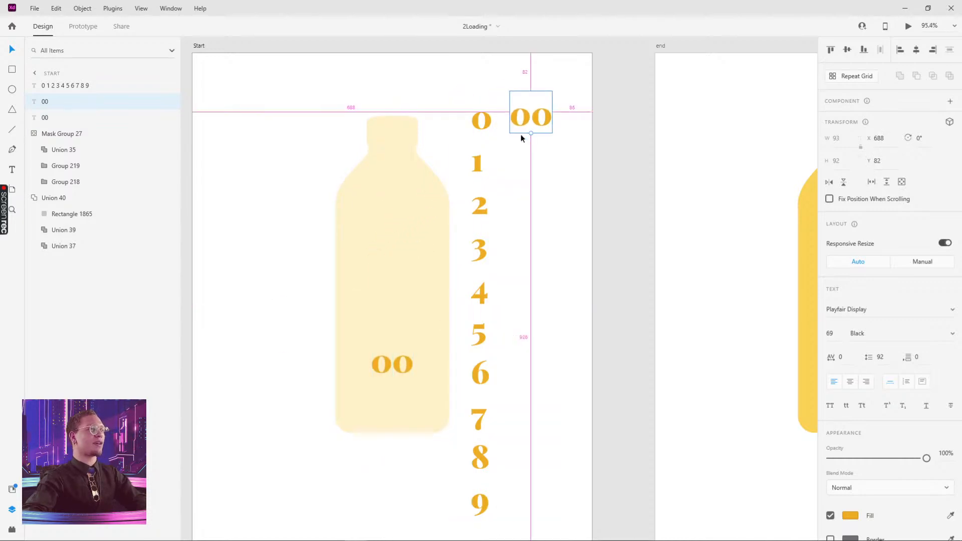
- Line up the copied 00 with the column's top 0 and move both onto the bottle's 00
{"action": "scroll", "coordinate": [521, 133], "scroll_direction": "up", "scroll_amount": 5}
{"action": "left_click_drag", "start_coordinate": [534, 69], "coordinate": [590, 244]}
{"action": "double_click", "coordinate": [460, 255]}
{"action": "left_click", "coordinate": [482, 249]}
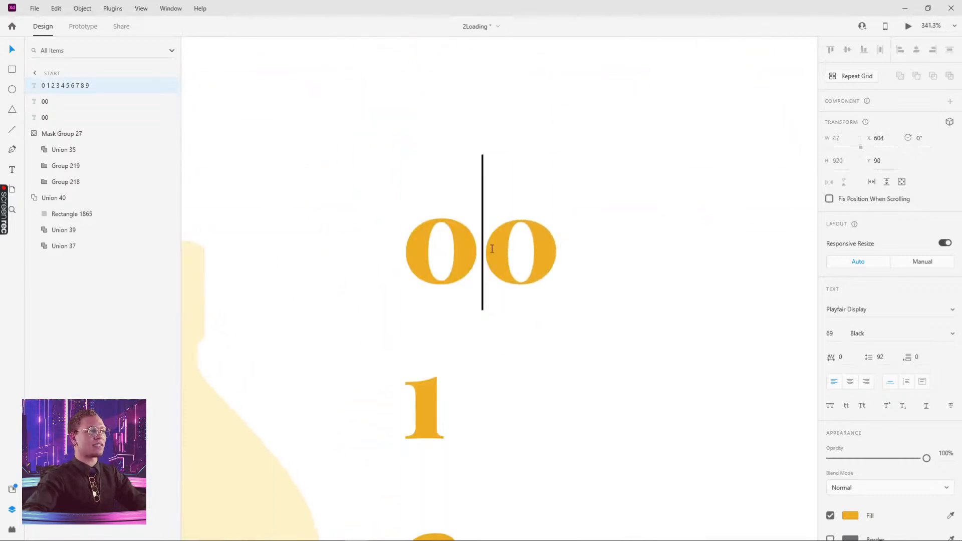
{"action": "left_click_drag", "start_coordinate": [462, 251], "coordinate": [394, 249]}
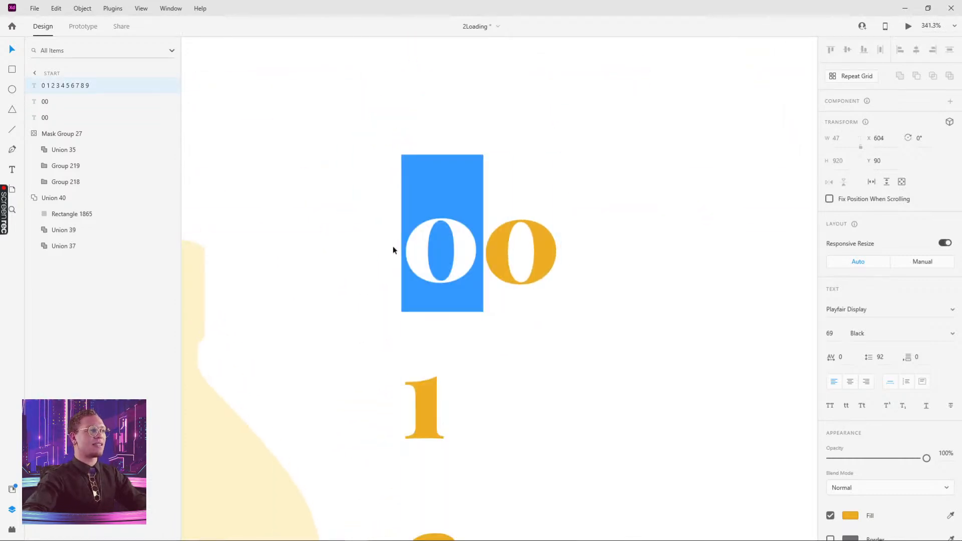
{"action": "left_click", "coordinate": [595, 209]}
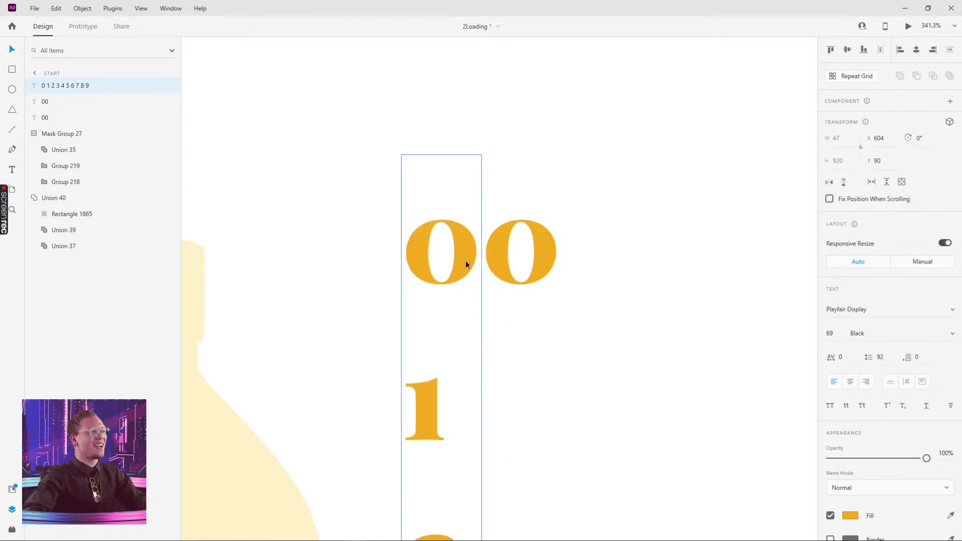
{"action": "left_click_drag", "start_coordinate": [464, 263], "coordinate": [465, 229]}
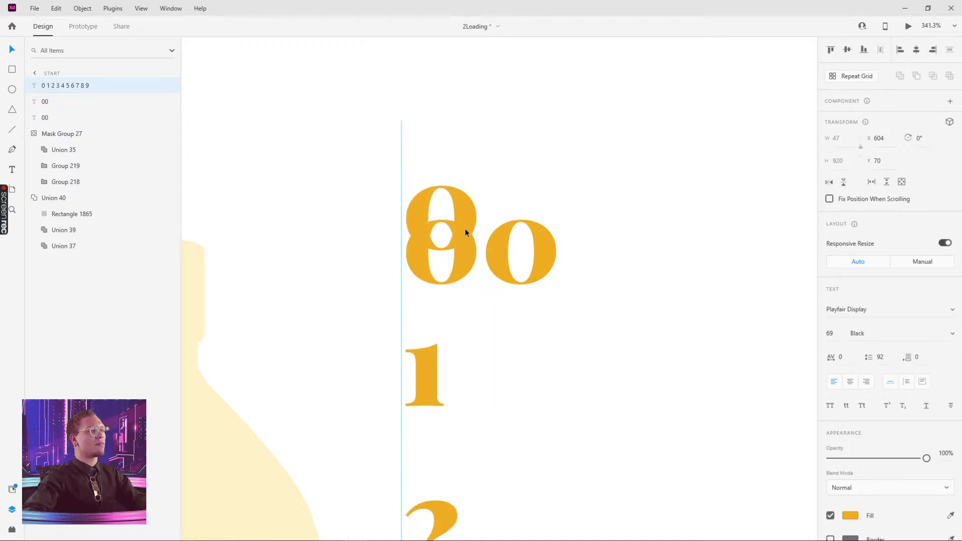
{"action": "key", "text": "ctrl+z"}
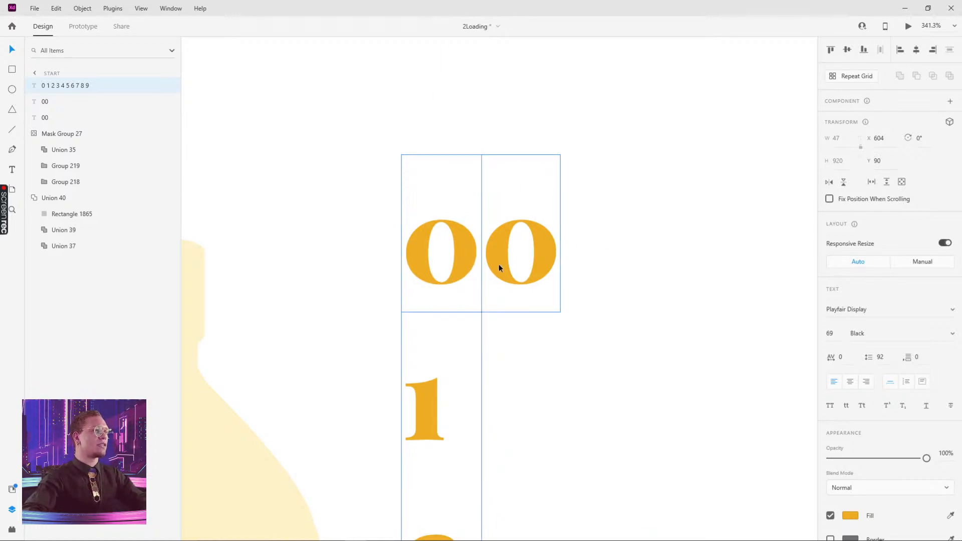
{"action": "scroll", "coordinate": [499, 265], "scroll_direction": "down", "scroll_amount": 6}
{"action": "left_click_drag", "start_coordinate": [529, 323], "coordinate": [513, 189]}
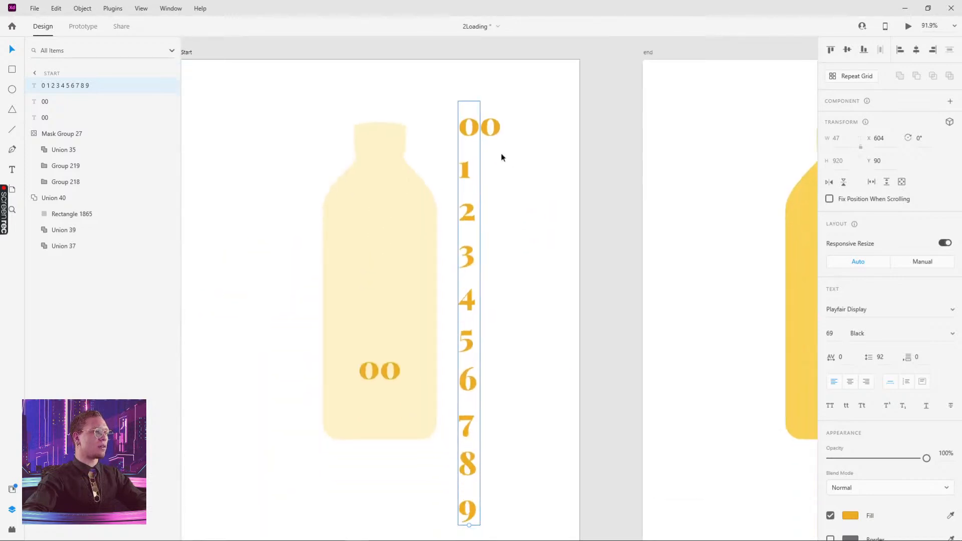
{"action": "left_click", "coordinate": [491, 127], "text": "shift"}
{"action": "left_click_drag", "start_coordinate": [499, 128], "coordinate": [399, 372]}
{"action": "scroll", "coordinate": [400, 372], "scroll_direction": "up", "scroll_amount": 10}
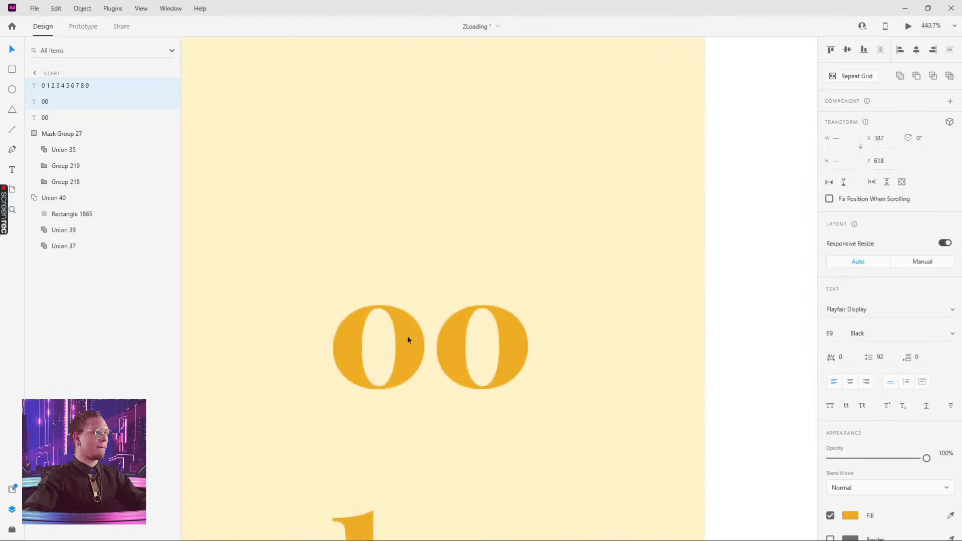
{"action": "left_click", "coordinate": [760, 303]}
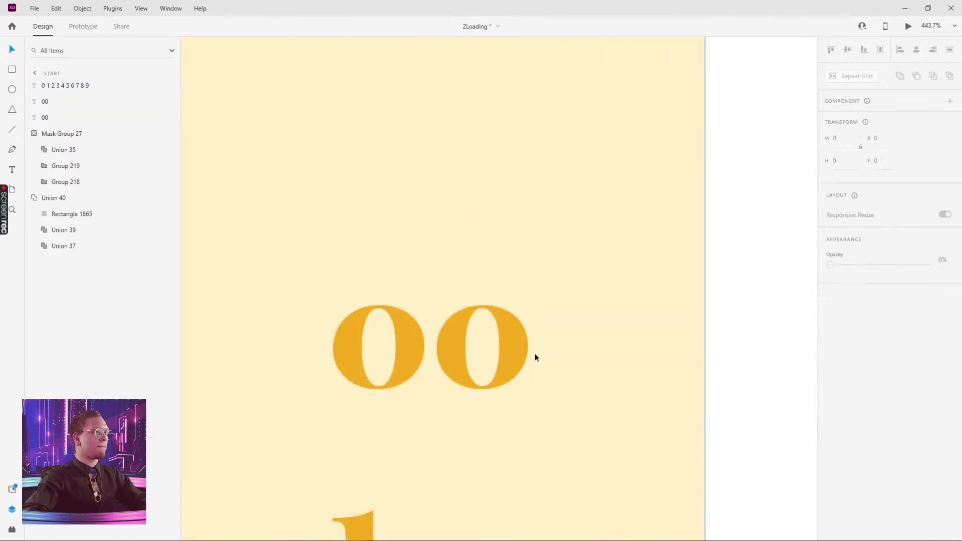
- Reduce the copied 00 to a single 0 placed beside the column's 0
{"action": "double_click", "coordinate": [513, 348]}
{"action": "left_click", "coordinate": [432, 352]}
{"action": "left_click_drag", "start_coordinate": [432, 352], "coordinate": [326, 325]}
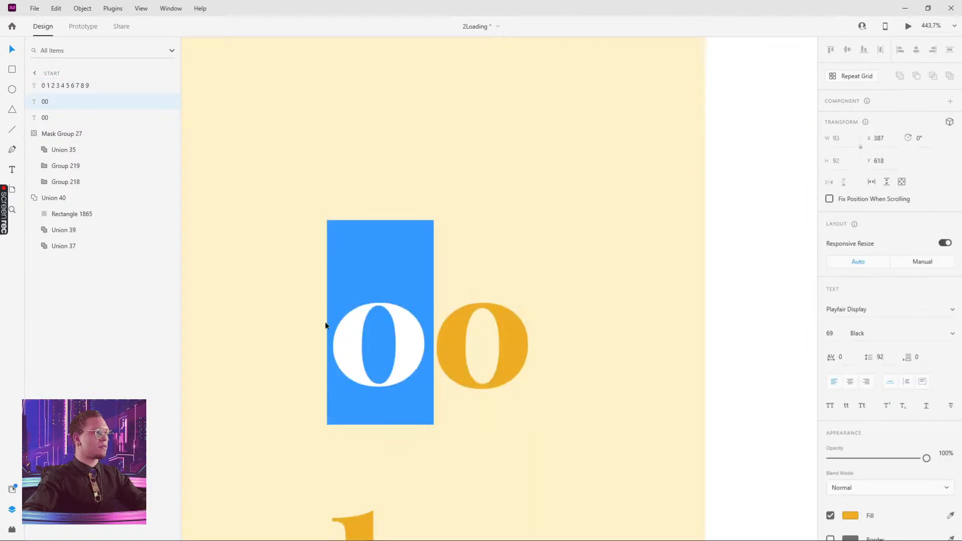
{"action": "left_click", "coordinate": [326, 324]}
{"action": "key", "text": "Escape"}
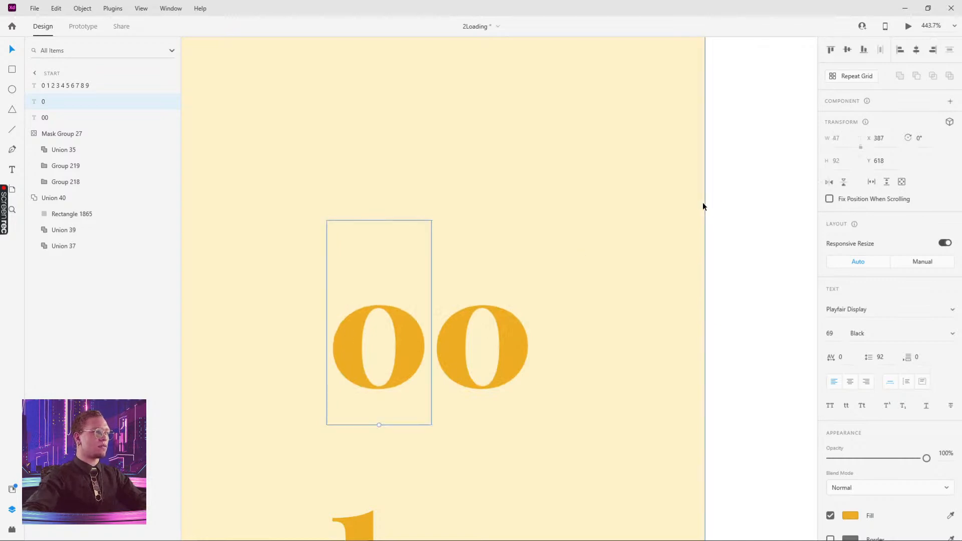
{"action": "key", "text": "shift+Right"}
{"action": "key", "text": "shift+Right"}
{"action": "key", "text": "shift+Right"}
{"action": "key", "text": "shift+Right"}
{"action": "key", "text": "shift+Right"}
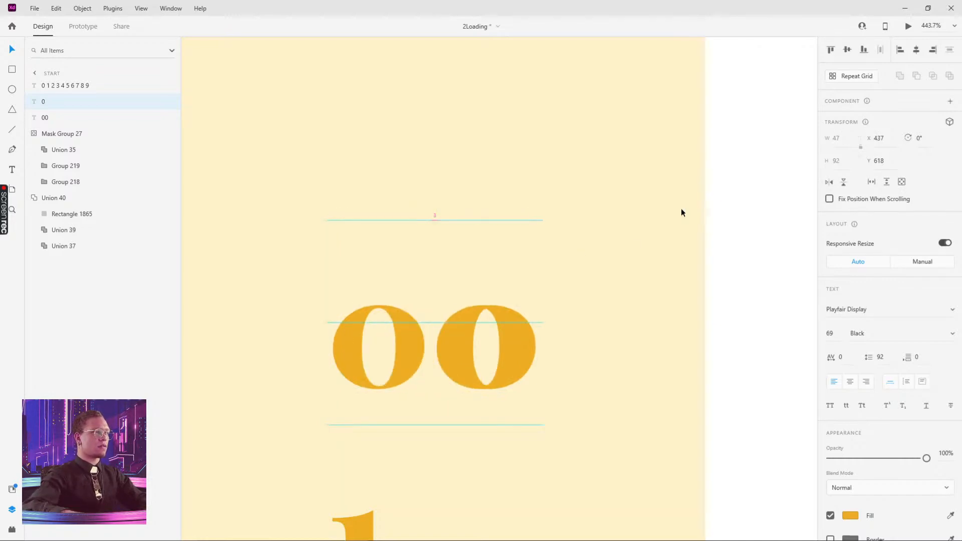
{"action": "left_click_drag", "start_coordinate": [503, 348], "coordinate": [495, 350]}
- Group the single 0 with the digit column as Group 220 and move it beside the bottle
{"action": "scroll", "coordinate": [737, 257], "scroll_direction": "down", "scroll_amount": 5}
{"action": "left_click", "coordinate": [588, 309], "text": "shift"}
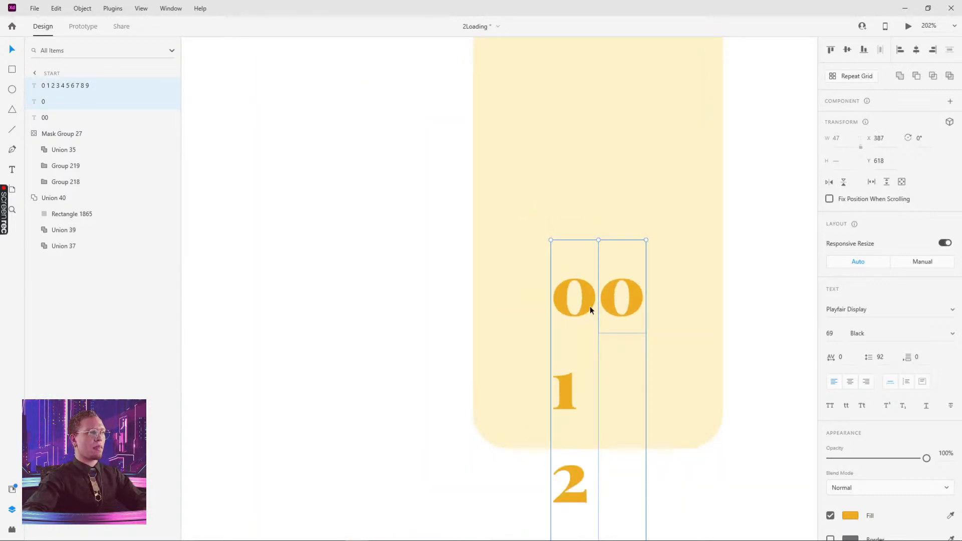
{"action": "key", "text": "ctrl+g"}
{"action": "left_click_drag", "start_coordinate": [600, 279], "coordinate": [732, 132]}
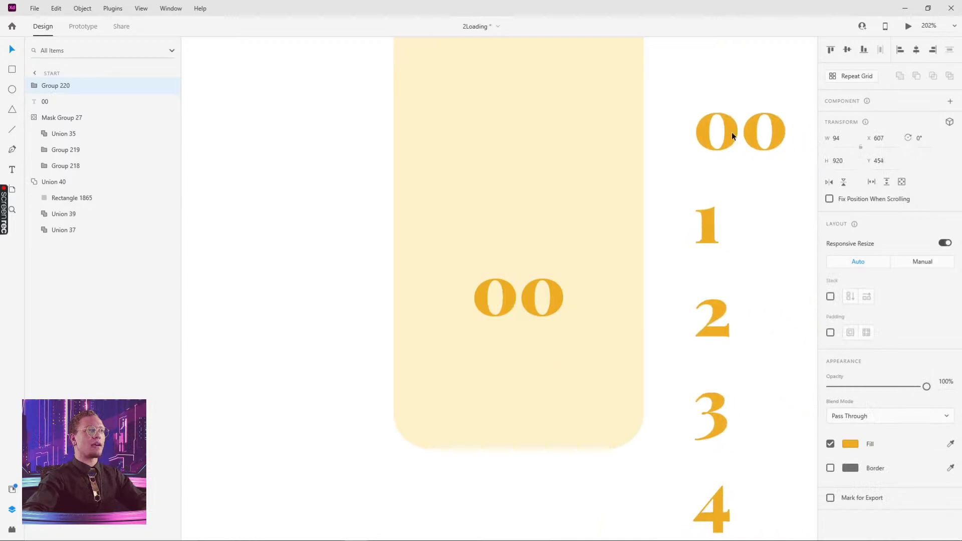
{"action": "scroll", "coordinate": [591, 224], "scroll_direction": "down", "scroll_amount": 2}
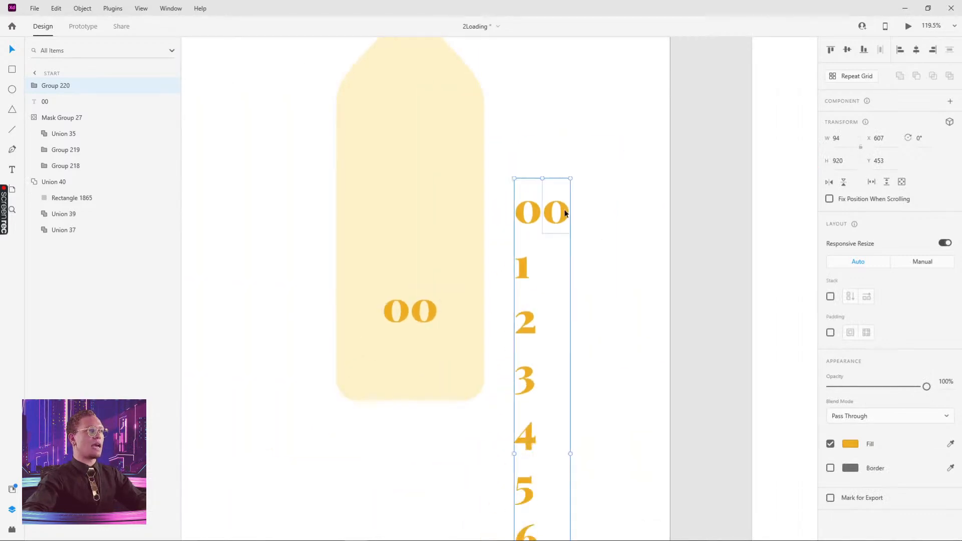
{"action": "double_click", "coordinate": [565, 209]}
{"action": "scroll", "coordinate": [585, 187], "scroll_direction": "down", "scroll_amount": 2}
{"action": "scroll", "coordinate": [454, 124], "scroll_direction": "down", "scroll_amount": 2}
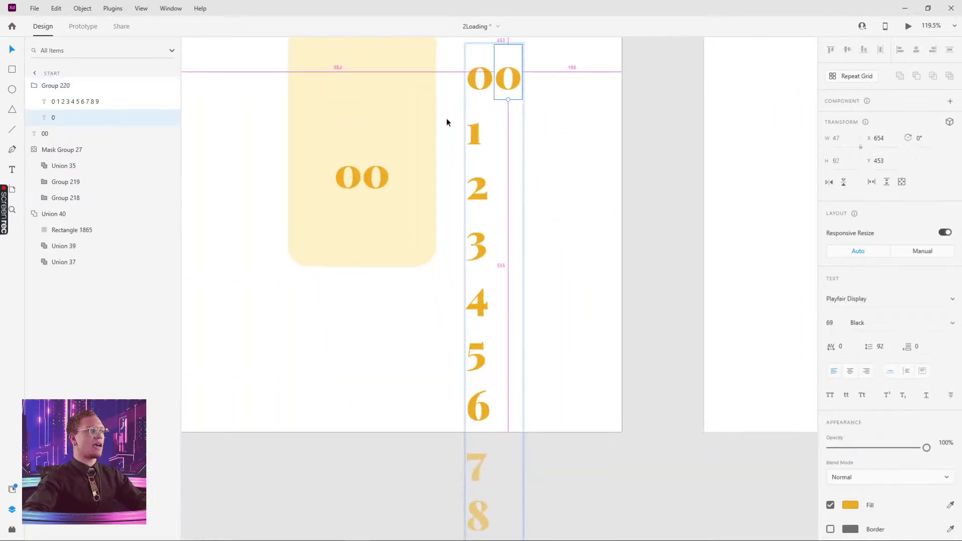
{"action": "scroll", "coordinate": [455, 113], "scroll_direction": "down", "scroll_amount": 3}
{"action": "left_click_drag", "start_coordinate": [523, 119], "coordinate": [537, 254]}
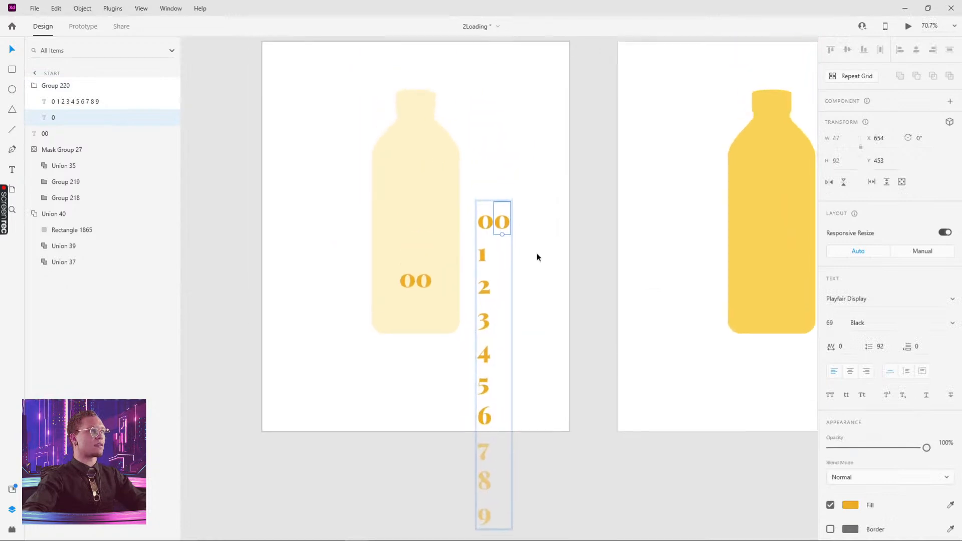
{"action": "scroll", "coordinate": [519, 225], "scroll_direction": "up", "scroll_amount": 3}
{"action": "left_click", "coordinate": [518, 225]}
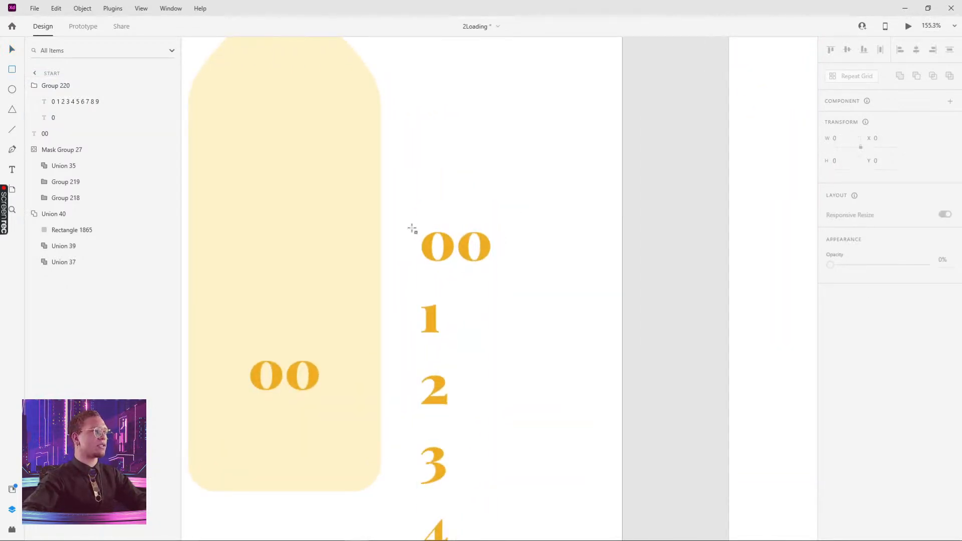
- Draw a small rectangle and place it over the digit column's 00
{"action": "left_click_drag", "start_coordinate": [408, 224], "coordinate": [506, 273]}
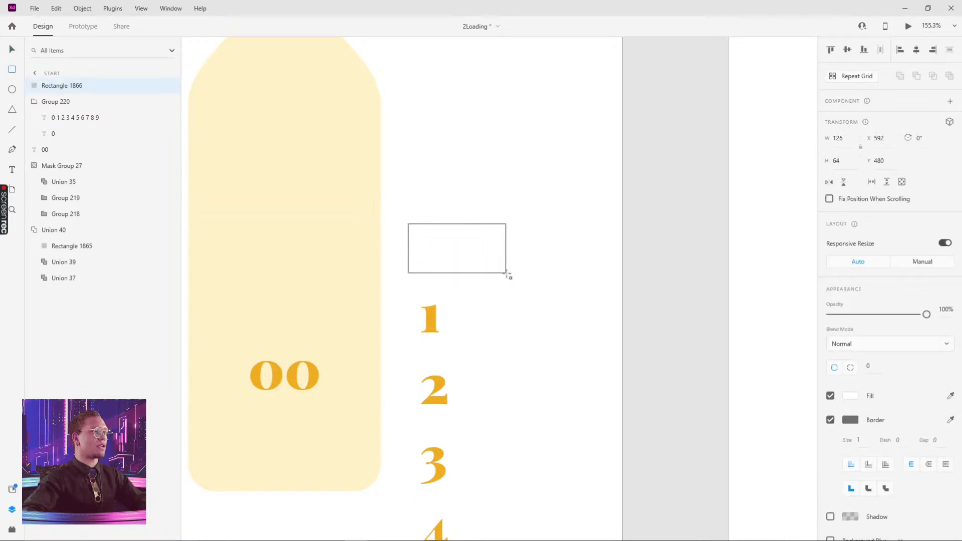
{"action": "key", "text": "v"}
{"action": "left_click", "coordinate": [430, 328], "text": "shift"}
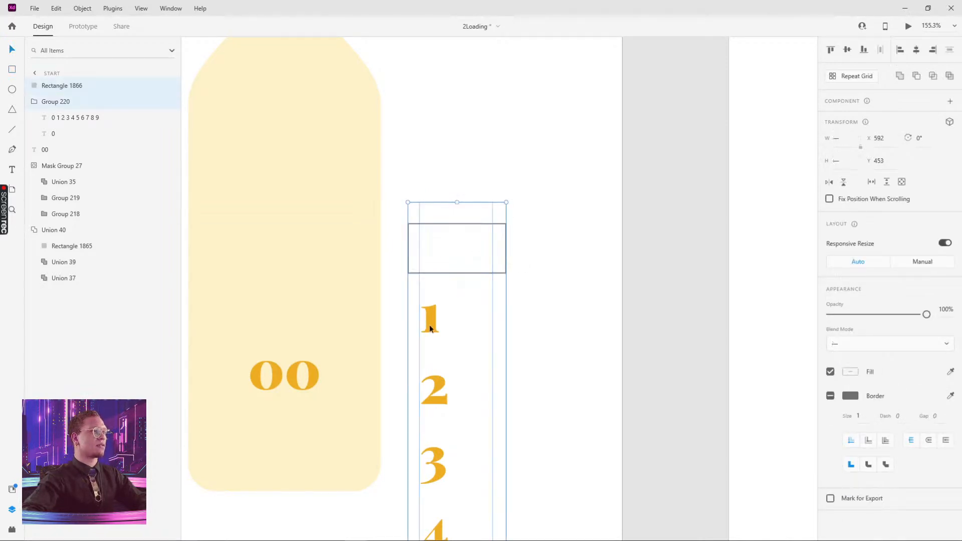
{"action": "left_click", "coordinate": [555, 259]}
{"action": "left_click_drag", "start_coordinate": [461, 240], "coordinate": [541, 137]}
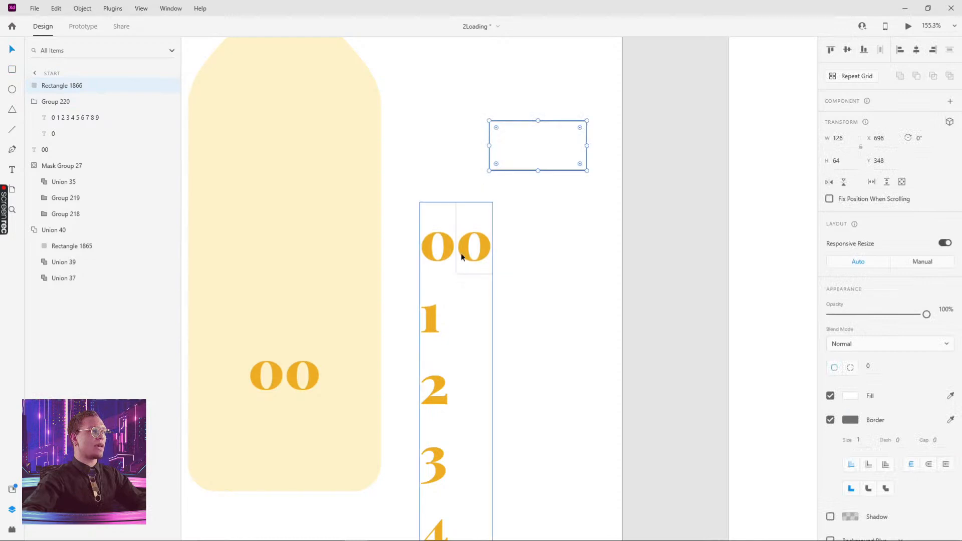
{"action": "left_click", "coordinate": [462, 256]}
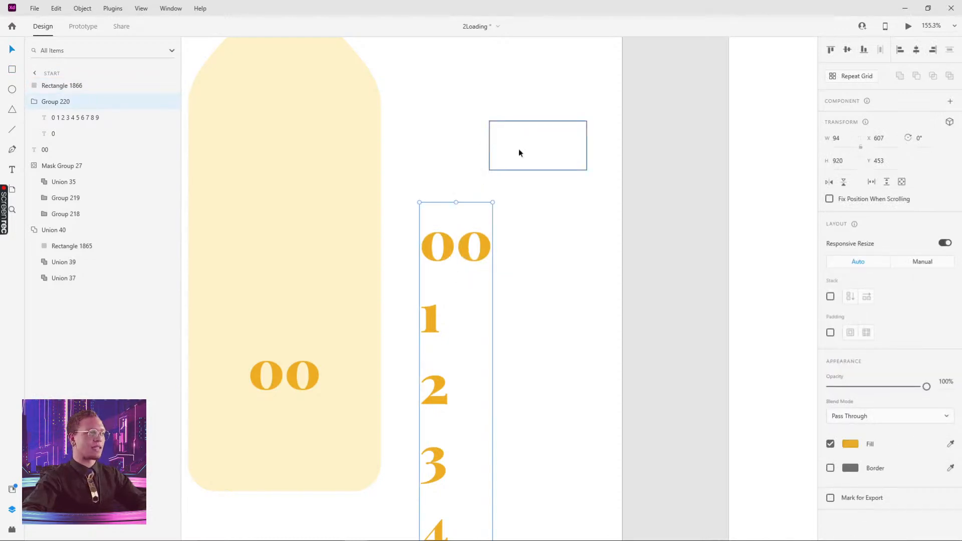
{"action": "left_click", "coordinate": [542, 137]}
{"action": "left_click_drag", "start_coordinate": [542, 137], "coordinate": [458, 240]}
- Mask Group 220 with the rectangle and move the masked 00 counter beside the bottle
{"action": "left_click", "coordinate": [435, 314], "text": "shift"}
{"action": "right_click", "coordinate": [456, 238]}
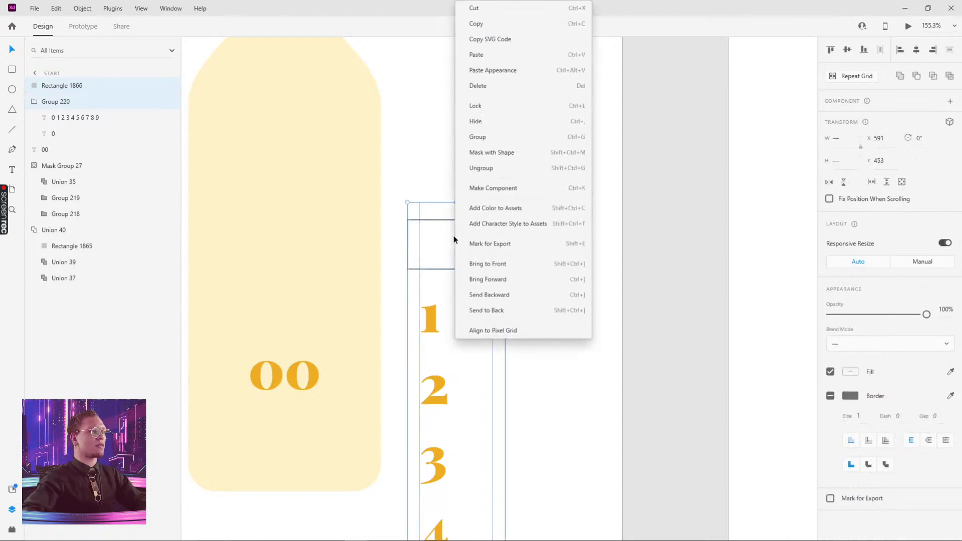
{"action": "left_click", "coordinate": [494, 154]}
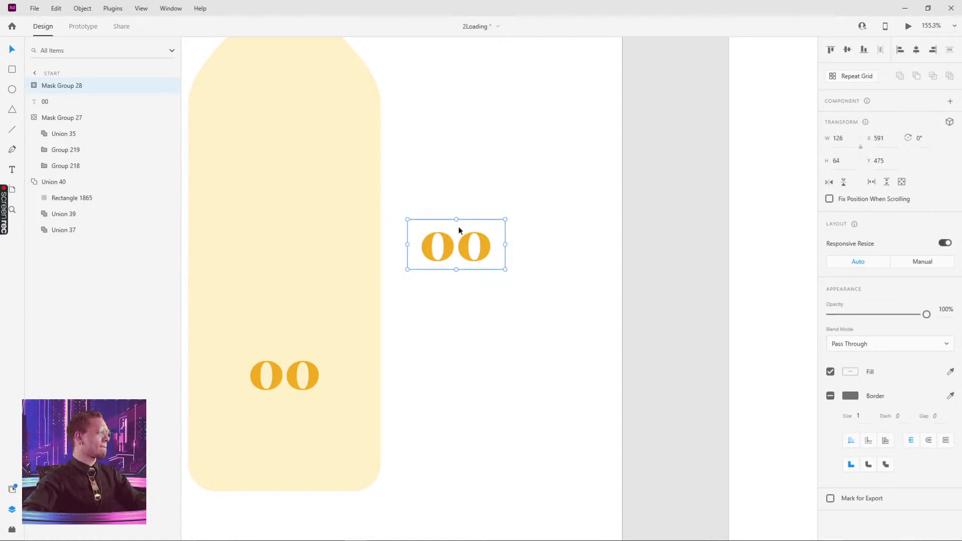
{"action": "left_click_drag", "start_coordinate": [463, 228], "coordinate": [561, 168]}
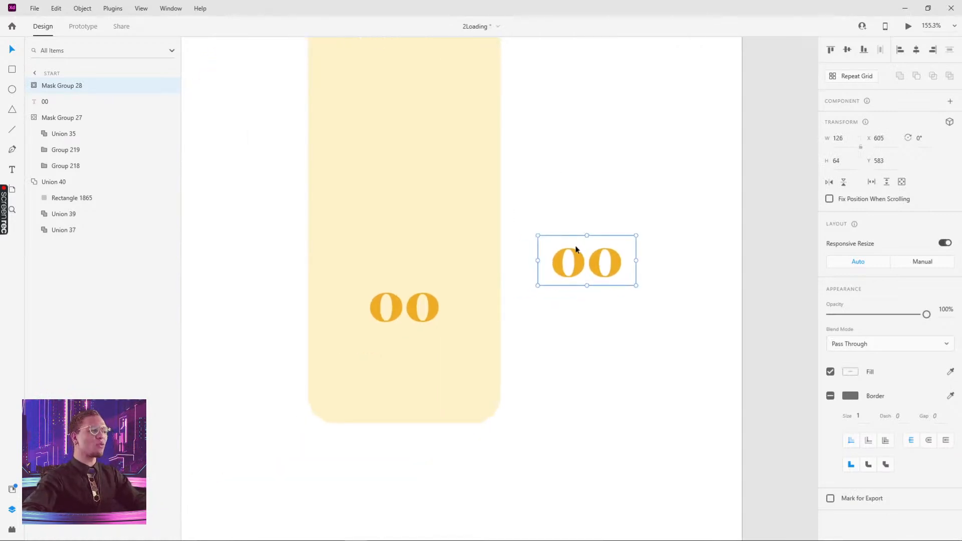
{"action": "left_click_drag", "start_coordinate": [573, 247], "coordinate": [613, 163]}
- Inspect the masked 00 counter's digit column, then move the counter near the artboard's upper right
{"action": "double_click", "coordinate": [620, 198]}
{"action": "key", "text": "ctrl+a"}
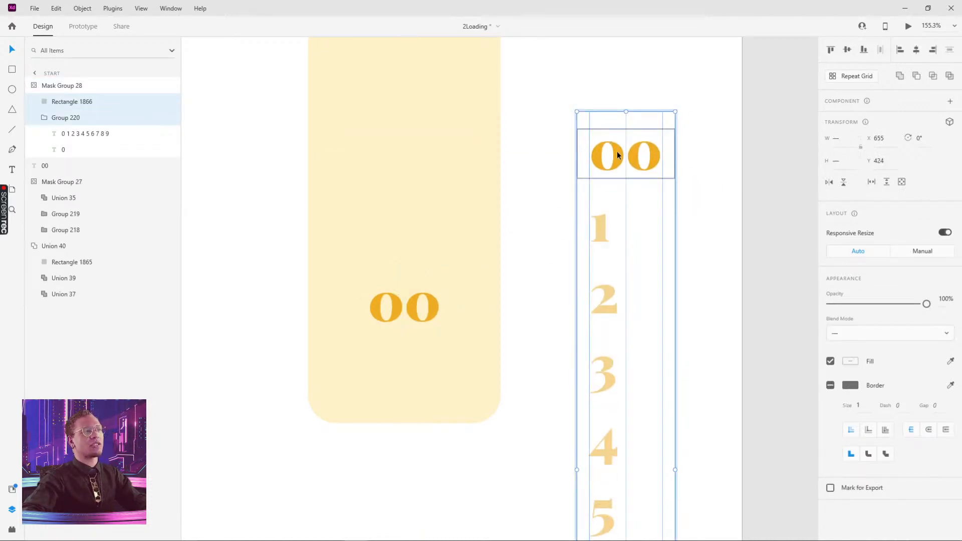
{"action": "left_click", "coordinate": [691, 134]}
{"action": "left_click", "coordinate": [605, 158]}
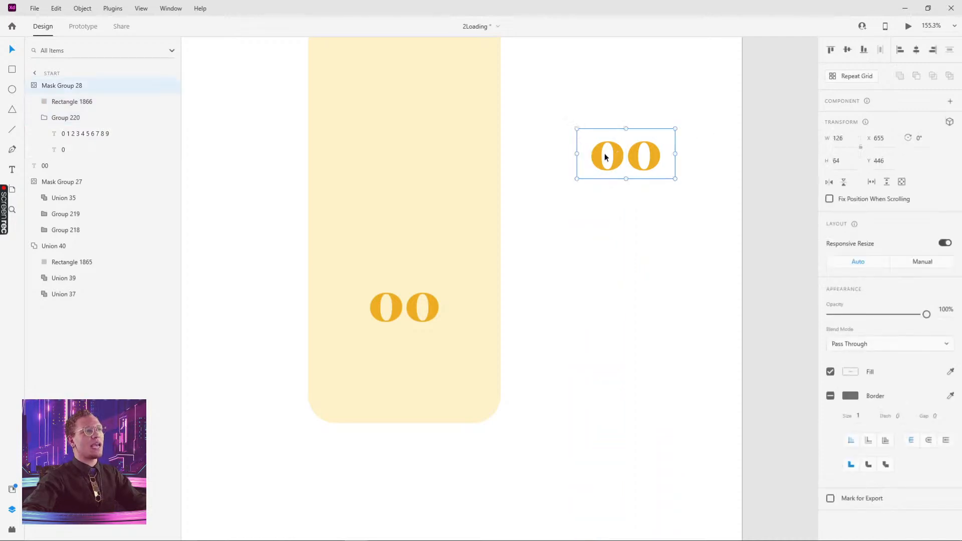
{"action": "double_click", "coordinate": [617, 155]}
{"action": "left_click", "coordinate": [618, 164]}
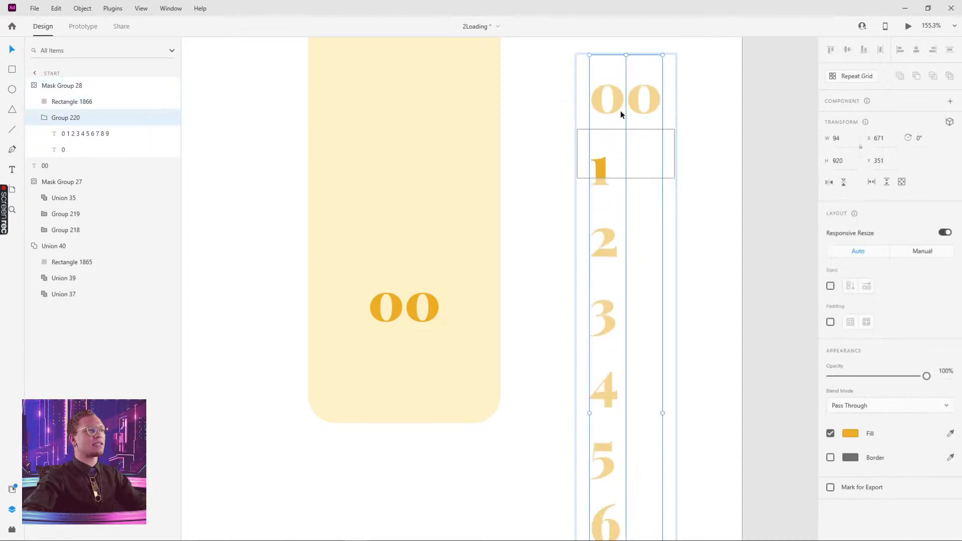
{"action": "mouse_move", "coordinate": [617, 151]}
{"action": "left_mouse_down"}
{"action": "mouse_move", "coordinate": [617, 41]}
{"action": "mouse_move", "coordinate": [618, 206]}
{"action": "mouse_move", "coordinate": [602, 101]}
{"action": "mouse_move", "coordinate": [612, 145]}
{"action": "left_mouse_up"}
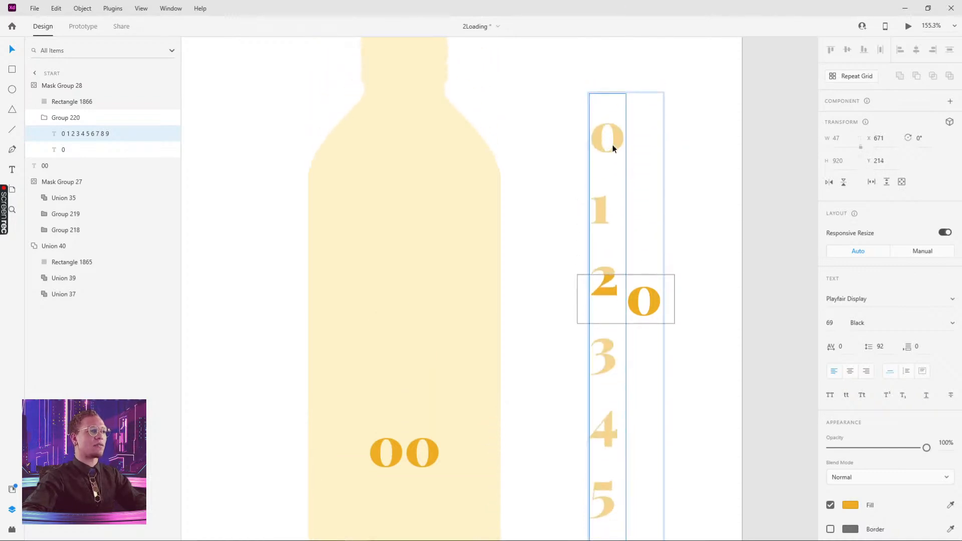
{"action": "key", "text": "ctrl+z"}
{"action": "left_click", "coordinate": [698, 193]}
{"action": "scroll", "coordinate": [549, 251], "scroll_direction": "down", "scroll_amount": 3}
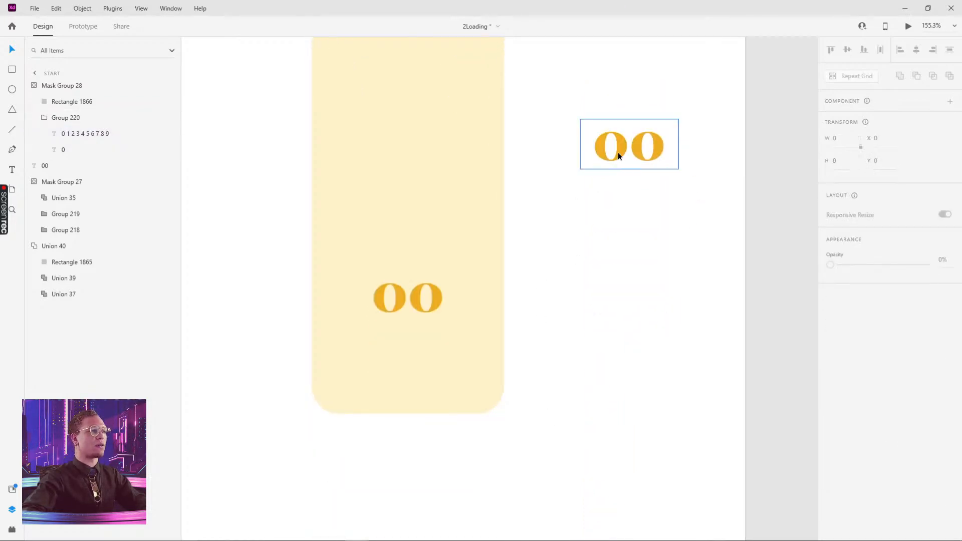
{"action": "left_click", "coordinate": [624, 163]}
{"action": "mouse_move", "coordinate": [624, 163]}
{"action": "left_mouse_down"}
{"action": "mouse_move", "coordinate": [546, 170]}
{"action": "mouse_move", "coordinate": [654, 143]}
{"action": "mouse_move", "coordinate": [602, 163]}
{"action": "mouse_move", "coordinate": [630, 155]}
{"action": "left_mouse_up"}
- Rename Mask Group 28 to 'loading animation' and drag it over the bottle's 00 text
{"action": "double_click", "coordinate": [69, 86]}
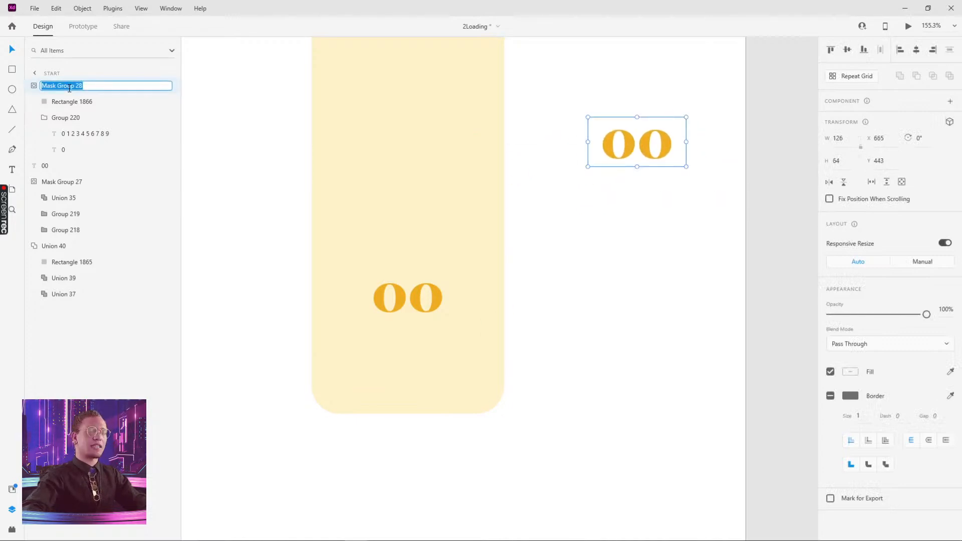
{"action": "key", "text": "BackSpace"}
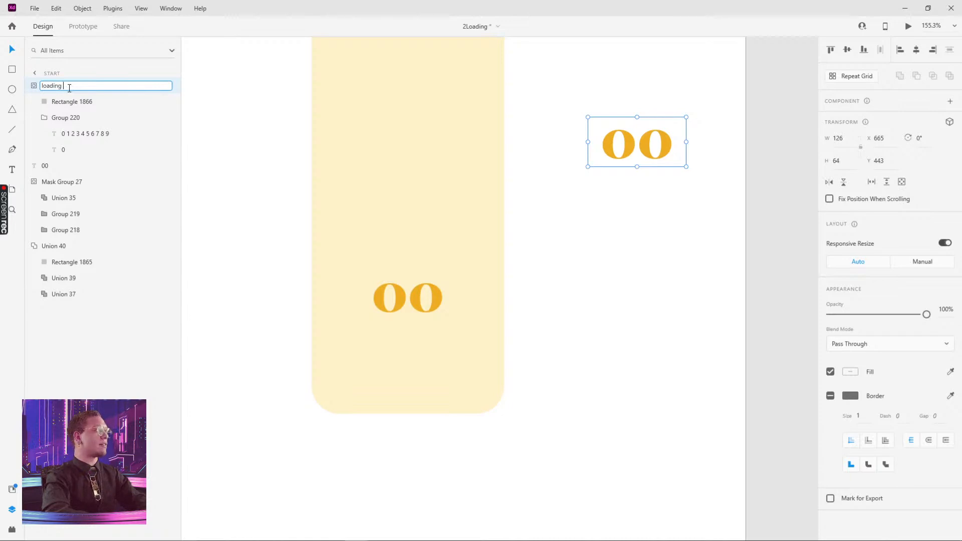
{"action": "type", "text": "loading animation"}
{"action": "key", "text": "Return"}
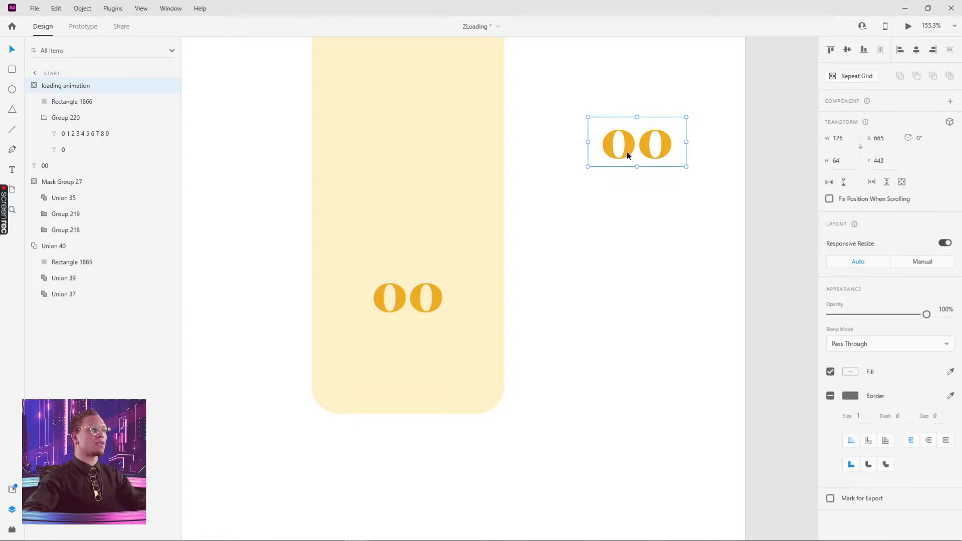
{"action": "left_click_drag", "start_coordinate": [627, 152], "coordinate": [399, 335]}
{"action": "left_click", "coordinate": [400, 298]}
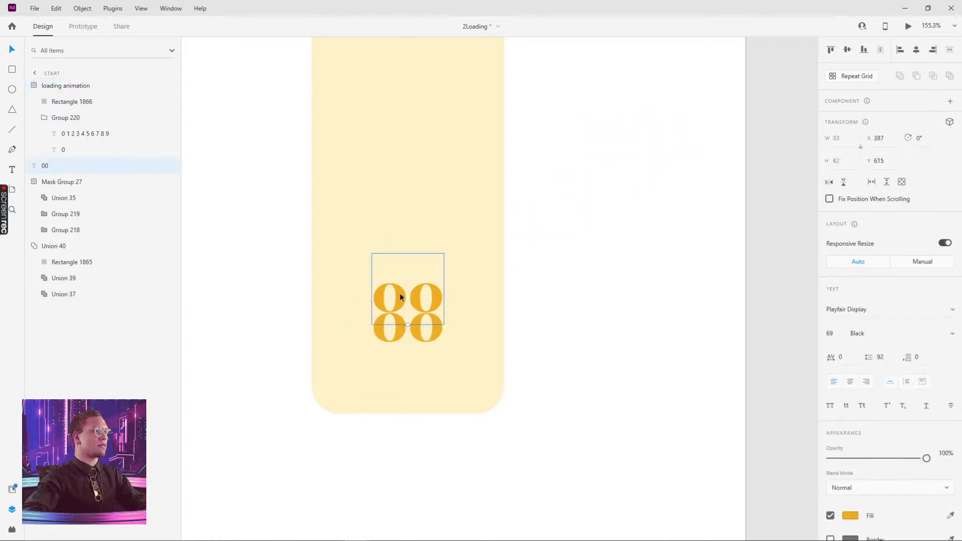
- Move the static 00 text off the bottle and nudge the loading animation counter into place
{"action": "left_click_drag", "start_coordinate": [401, 297], "coordinate": [569, 246]}
{"action": "left_click_drag", "start_coordinate": [414, 323], "coordinate": [418, 285]}
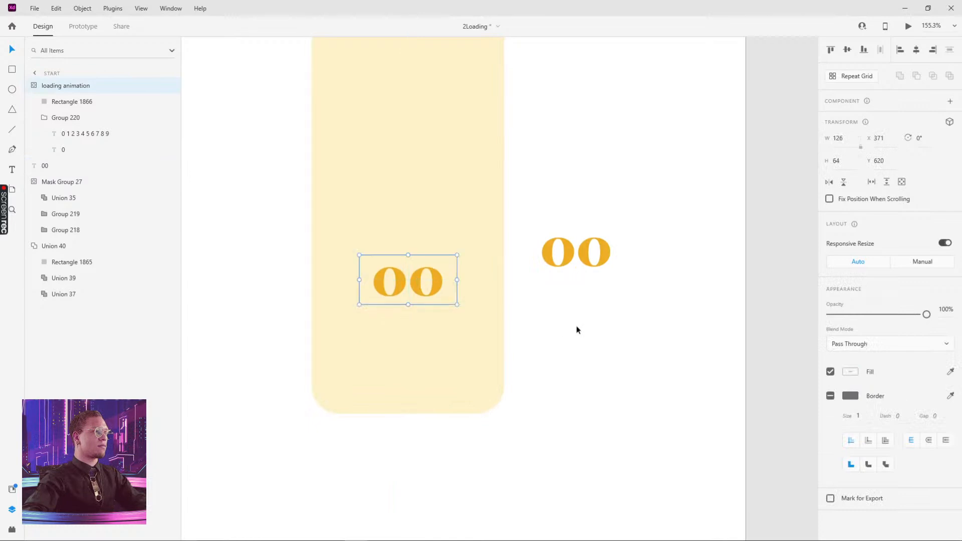
{"action": "left_click", "coordinate": [548, 326]}
{"action": "scroll", "coordinate": [550, 328], "scroll_direction": "down", "scroll_amount": 4}
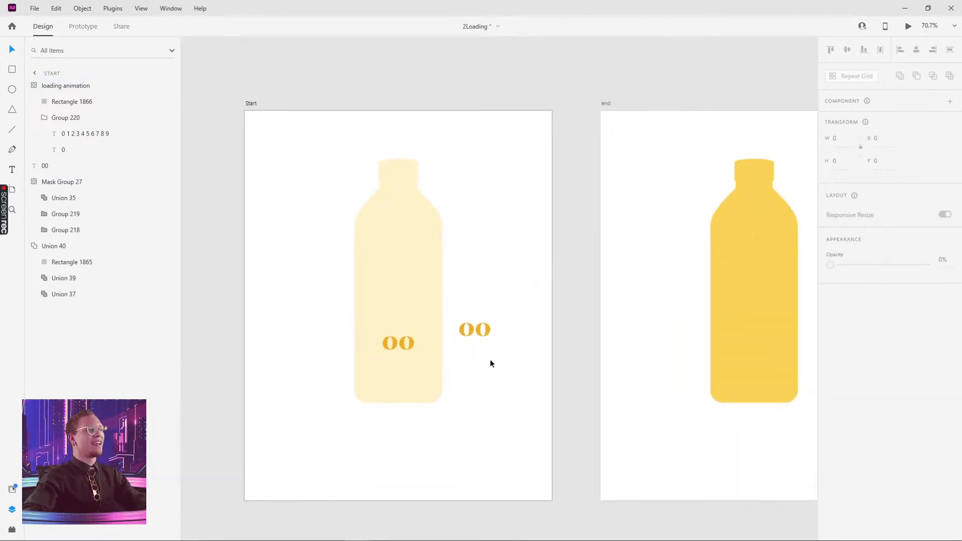
{"action": "left_click", "coordinate": [406, 348]}
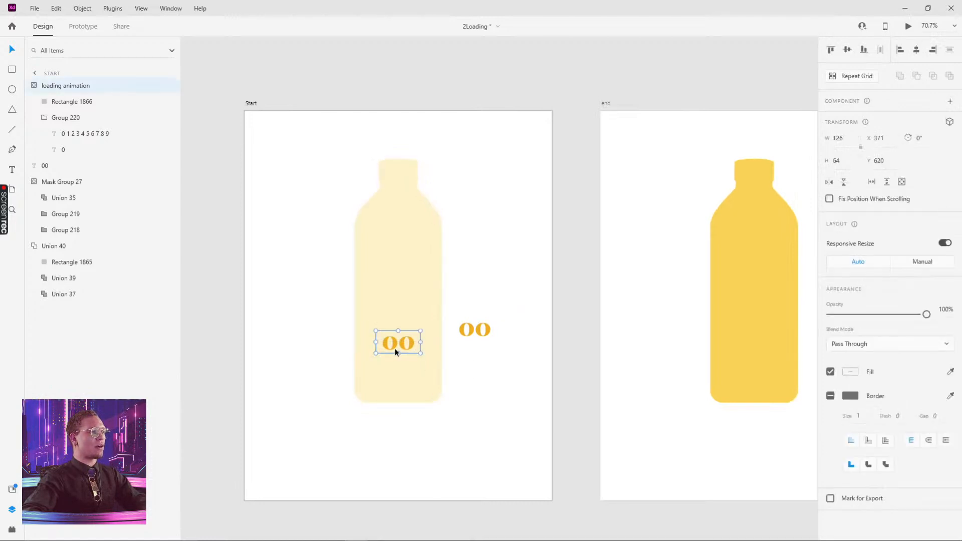
- Lower the counter inside the Start bottle and paste a copy into the end bottle
{"action": "left_click_drag", "start_coordinate": [489, 382], "coordinate": [374, 353]}
{"action": "left_click_drag", "start_coordinate": [298, 320], "coordinate": [299, 334]}
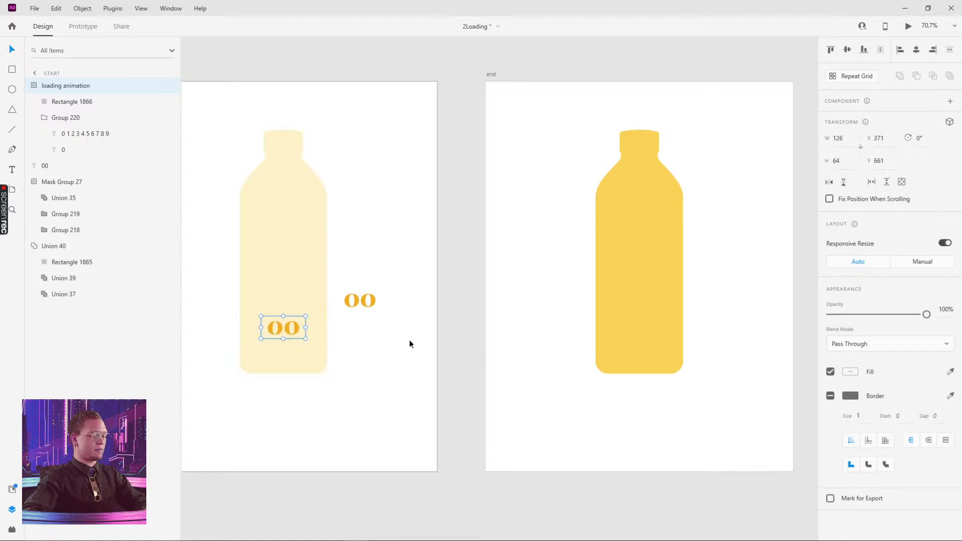
{"action": "left_click", "coordinate": [660, 266]}
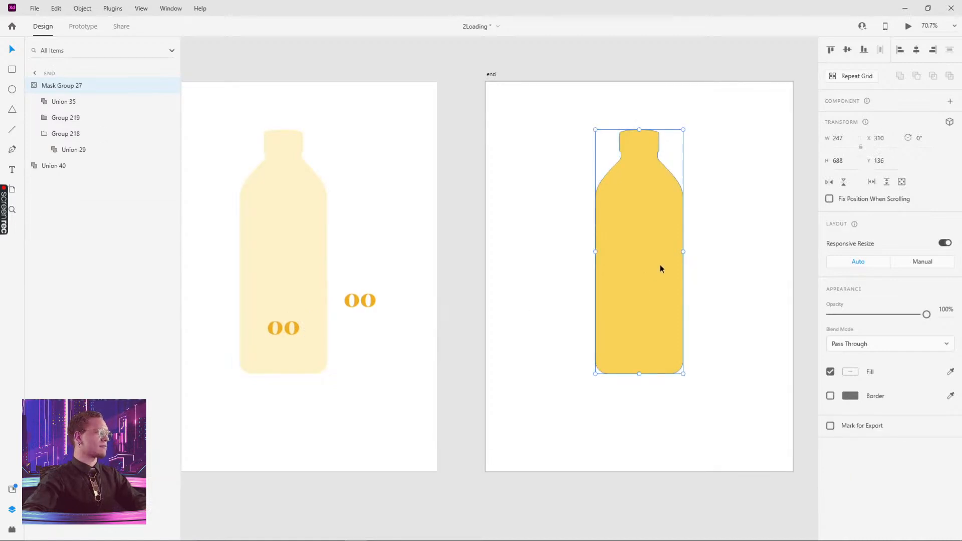
{"action": "key", "text": "ctrl+v"}
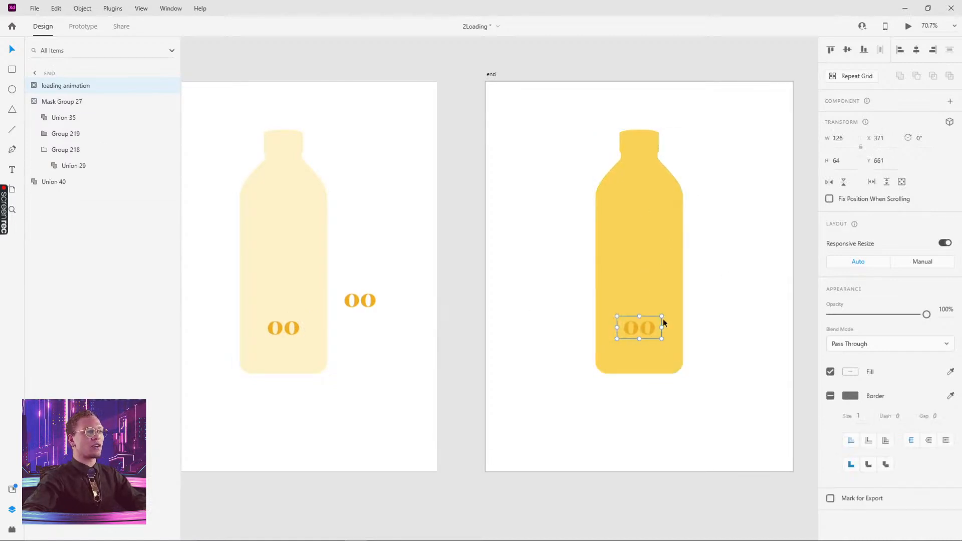
- Delete the loose 00 text from the Start artboard
{"action": "left_click", "coordinate": [370, 300]}
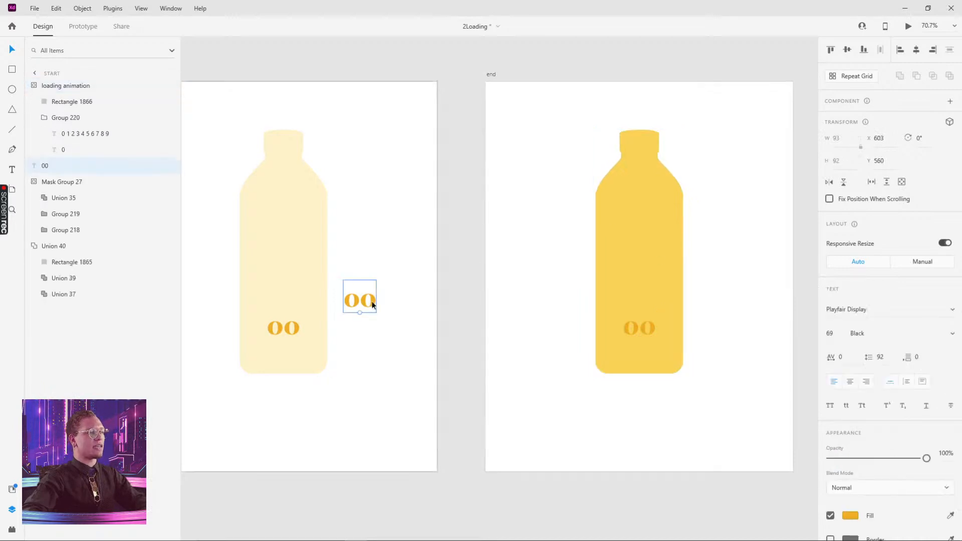
{"action": "key", "text": "Delete"}
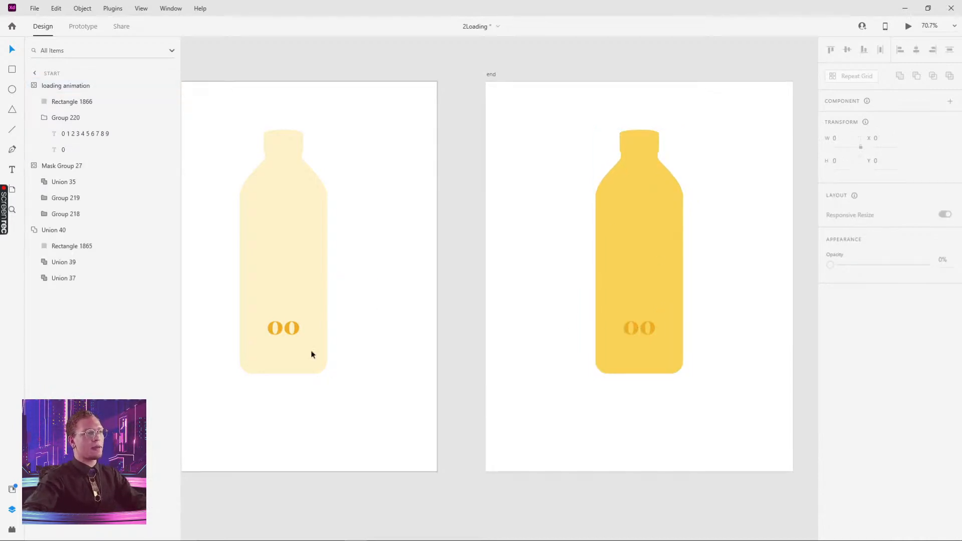
{"action": "double_click", "coordinate": [635, 326]}
{"action": "left_click", "coordinate": [715, 306]}
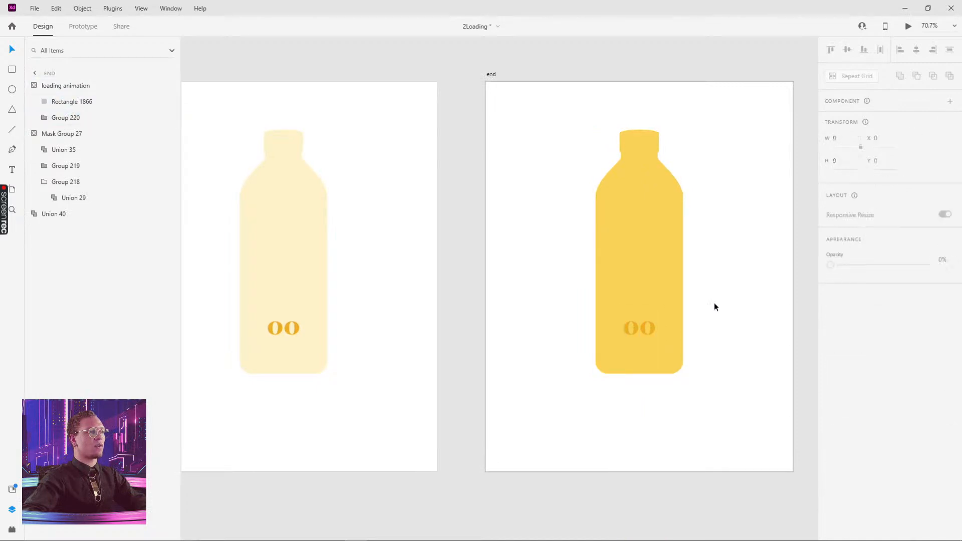
- Slide the end counter's digit column up to Y -189 so it reads 90
{"action": "double_click", "coordinate": [634, 326]}
{"action": "double_click", "coordinate": [635, 325]}
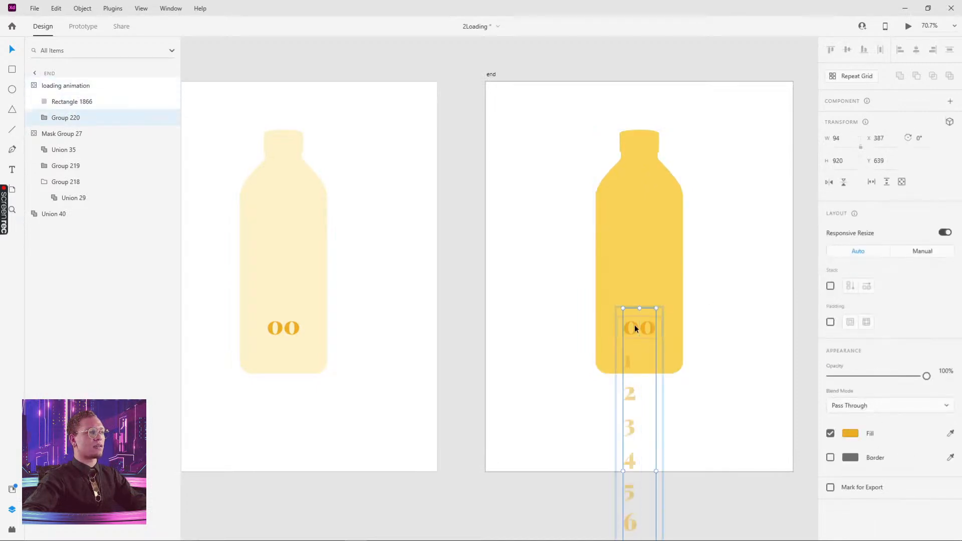
{"action": "double_click", "coordinate": [635, 325]}
{"action": "left_click_drag", "start_coordinate": [635, 325], "coordinate": [651, 114]}
{"action": "left_click", "coordinate": [742, 339]}
{"action": "scroll", "coordinate": [731, 435], "scroll_direction": "up", "scroll_amount": 4}
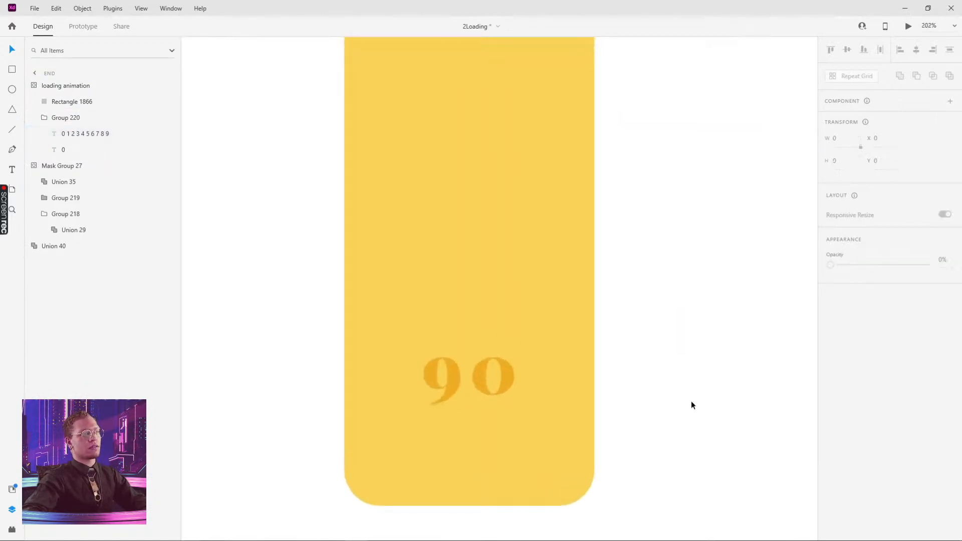
{"action": "scroll", "coordinate": [687, 386], "scroll_direction": "down", "scroll_amount": 5}
{"action": "scroll", "coordinate": [687, 361], "scroll_direction": "down", "scroll_amount": 3}
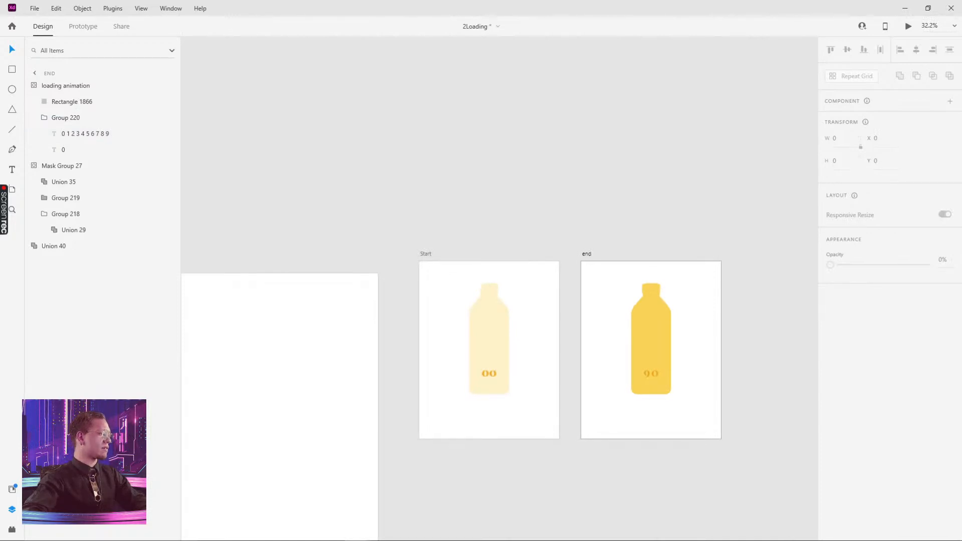
- Duplicate the end artboard as 'end – 1'
{"action": "left_click_drag", "start_coordinate": [660, 200], "coordinate": [540, 160]}
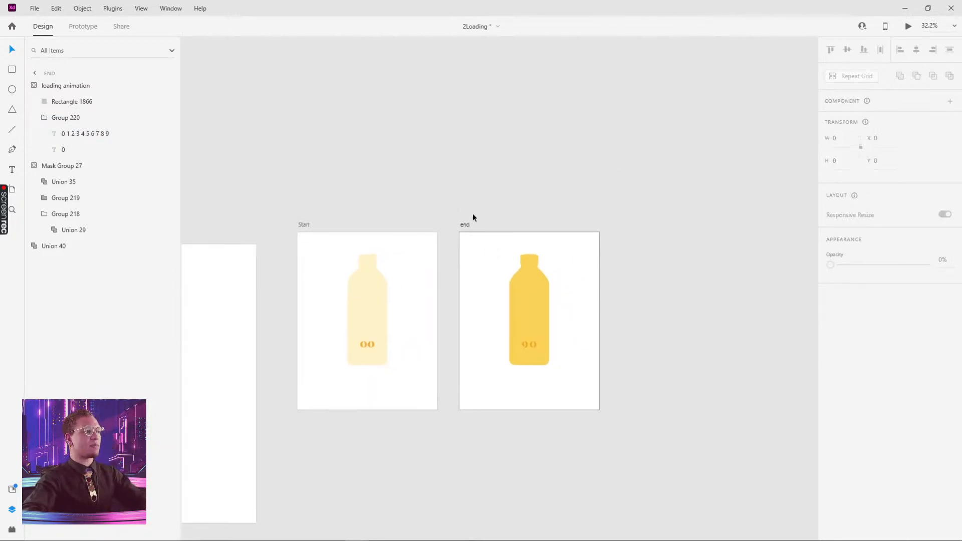
{"action": "left_click", "coordinate": [465, 226]}
{"action": "left_click_drag", "start_coordinate": [477, 223], "coordinate": [620, 221]}
{"action": "left_click_drag", "start_coordinate": [360, 354], "coordinate": [719, 275]}
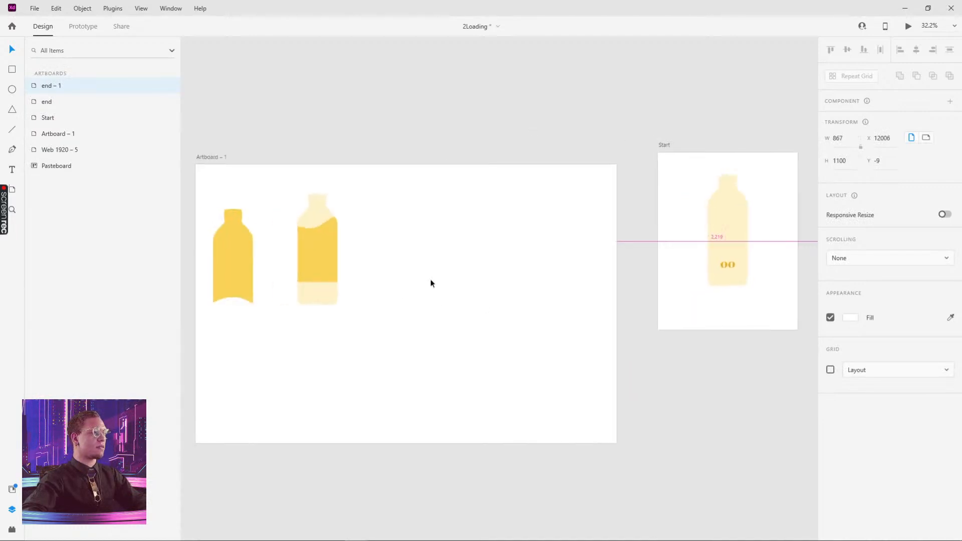
{"action": "scroll", "coordinate": [429, 281], "scroll_direction": "down", "scroll_amount": 5}
{"action": "left_click_drag", "start_coordinate": [410, 204], "coordinate": [599, 230]}
{"action": "scroll", "coordinate": [392, 248], "scroll_direction": "up", "scroll_amount": 8}
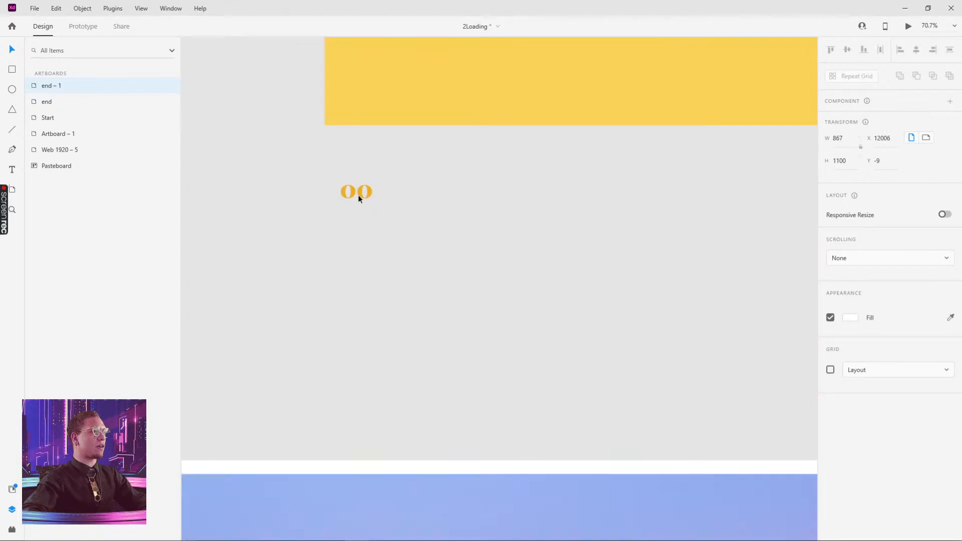
- Move a copy of the 00 counter text down below the Start bottle
{"action": "left_click", "coordinate": [358, 196]}
{"action": "left_click_drag", "start_coordinate": [751, 321], "coordinate": [311, 253]}
{"action": "scroll", "coordinate": [605, 272], "scroll_direction": "down", "scroll_amount": 4}
{"action": "left_click_drag", "start_coordinate": [550, 269], "coordinate": [361, 236]}
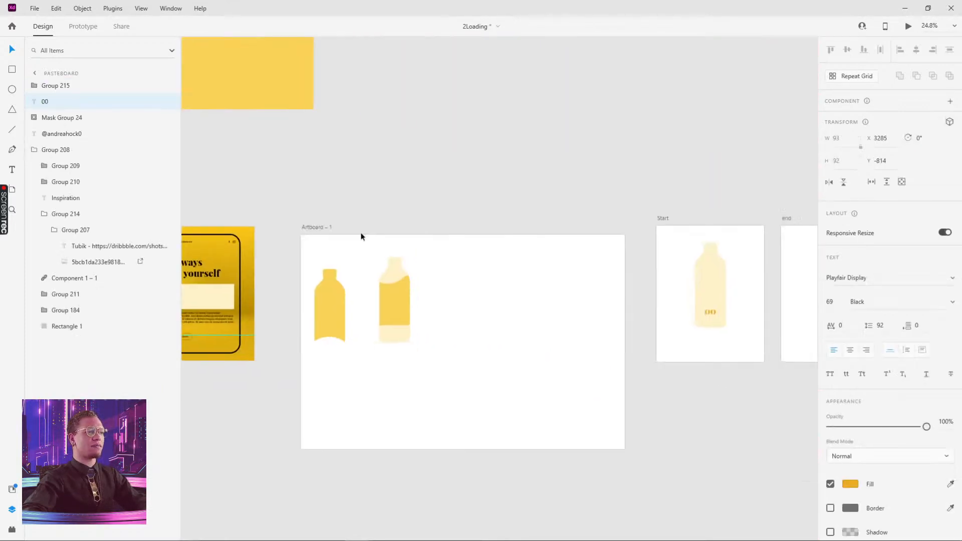
{"action": "left_click_drag", "start_coordinate": [524, 320], "coordinate": [338, 281]}
{"action": "scroll", "coordinate": [507, 287], "scroll_direction": "up", "scroll_amount": 5}
{"action": "left_click", "coordinate": [482, 245]}
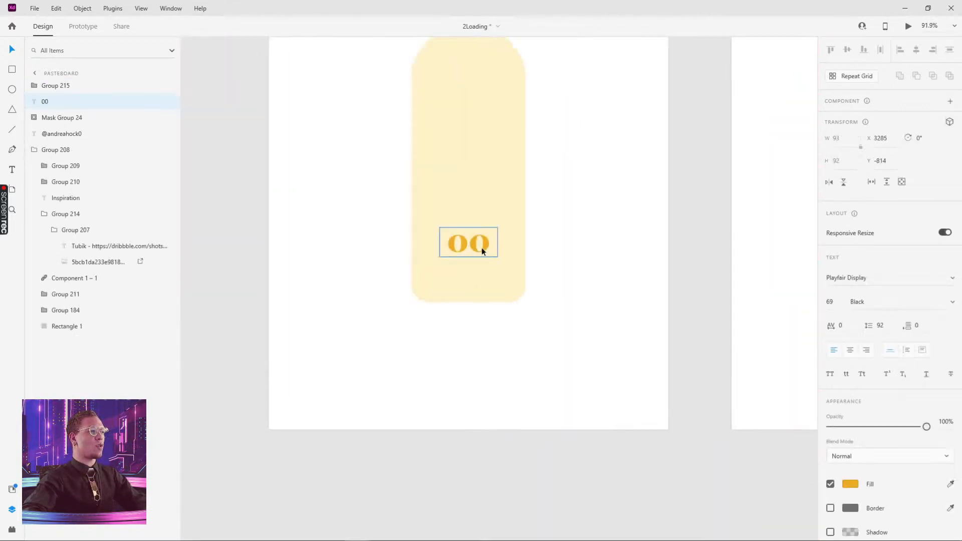
{"action": "key", "text": "shift+Down"}
{"action": "key", "text": "shift+Down"}
{"action": "key", "text": "shift+Down"}
{"action": "key", "text": "shift+Down"}
{"action": "key", "text": "shift+Down"}
{"action": "key", "text": "shift+Down"}
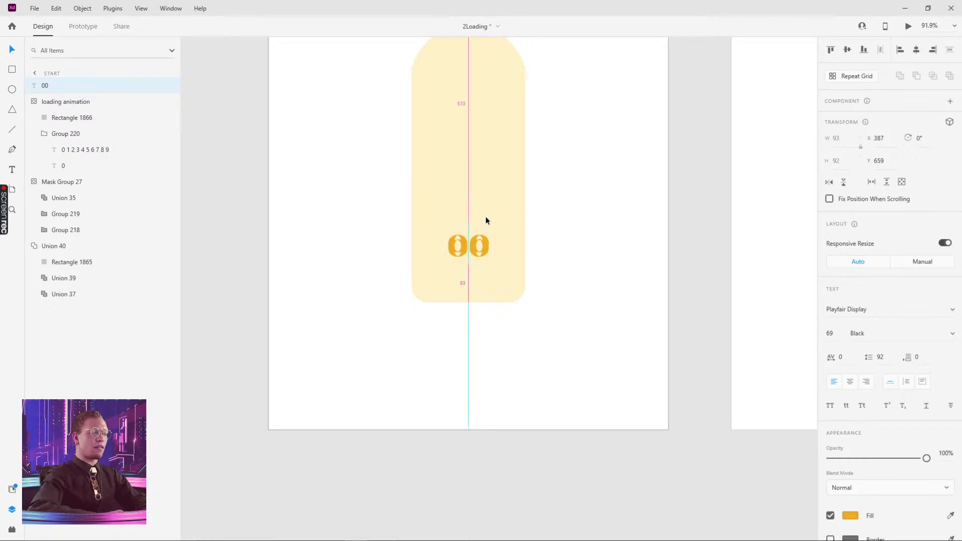
{"action": "key", "text": "shift+Down"}
{"action": "key", "text": "shift+Down"}
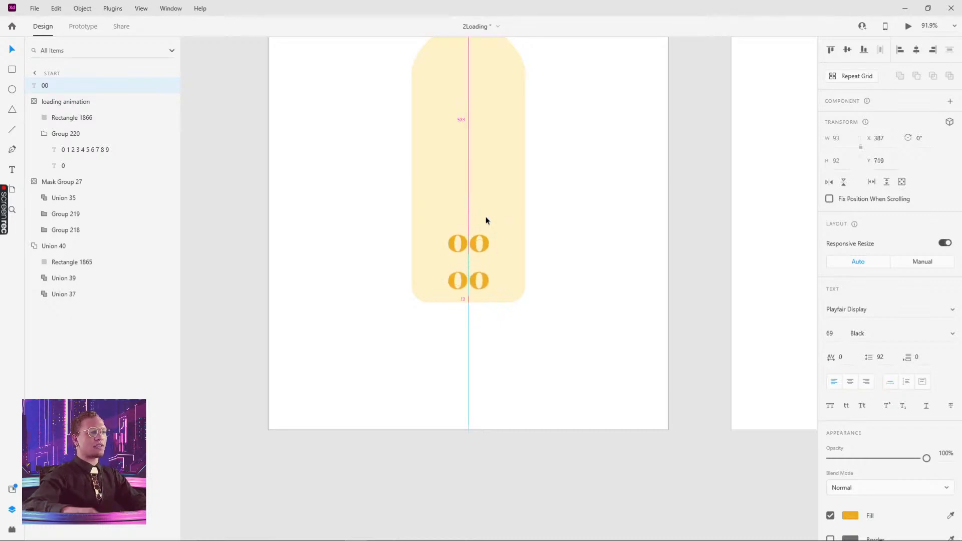
{"action": "left_click_drag", "start_coordinate": [486, 278], "coordinate": [462, 323]}
- Edit the copied text to read 100, place it below the bottle, and cut it
{"action": "double_click", "coordinate": [449, 335]}
{"action": "left_click", "coordinate": [450, 335]}
{"action": "type", "text": "1"}
{"action": "key", "text": "Escape"}
{"action": "scroll", "coordinate": [495, 327], "scroll_direction": "up", "scroll_amount": 3}
{"action": "left_click_drag", "start_coordinate": [604, 294], "coordinate": [555, 367]}
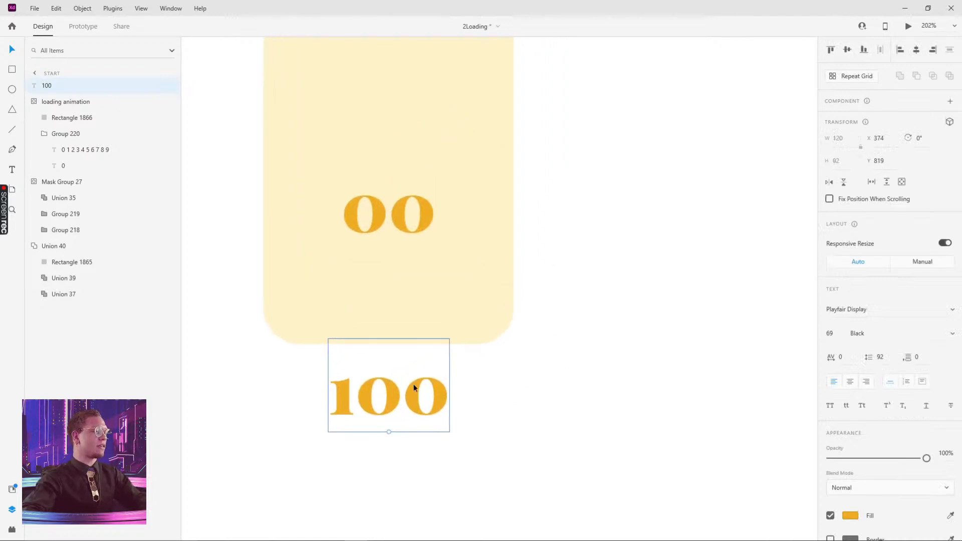
{"action": "scroll", "coordinate": [512, 341], "scroll_direction": "down", "scroll_amount": 5}
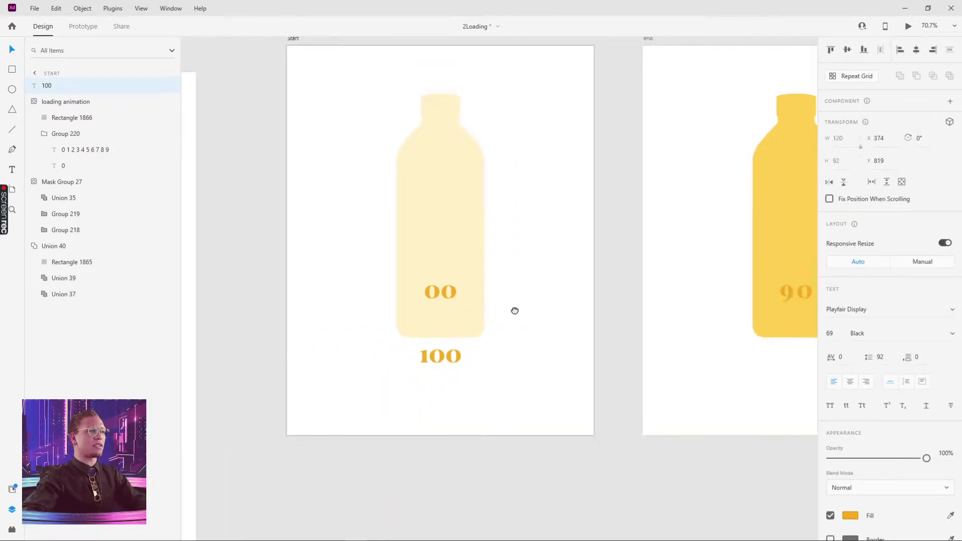
{"action": "key", "text": "ctrl+x"}
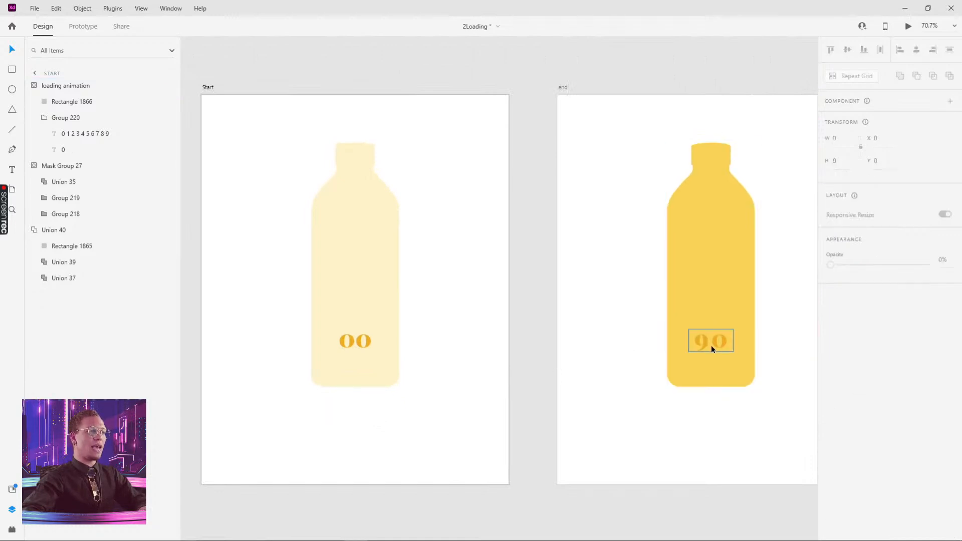
- Paste 100 into the end bottle and position it just below 90
{"action": "left_click", "coordinate": [711, 344]}
{"action": "key", "text": "ctrl+v"}
{"action": "left_click_drag", "start_coordinate": [731, 408], "coordinate": [438, 395]}
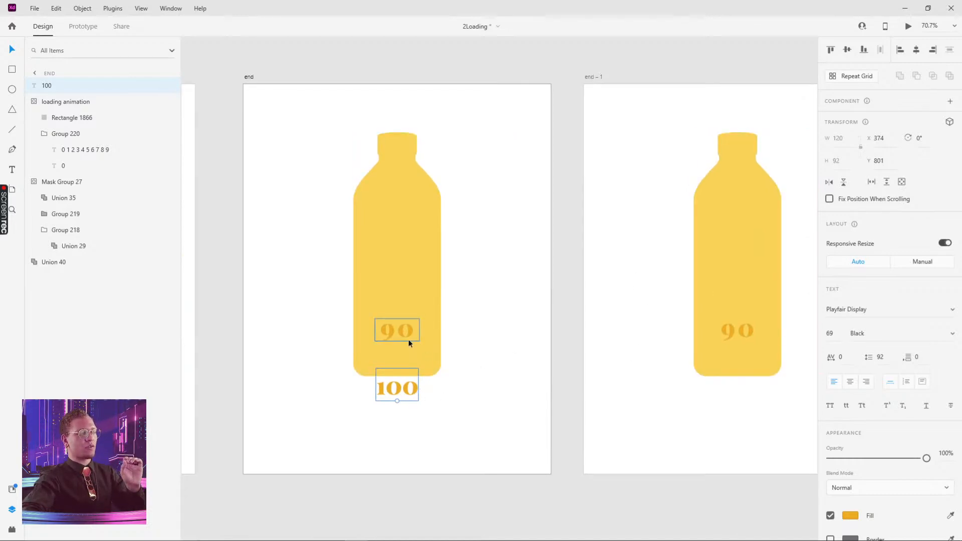
{"action": "left_click_drag", "start_coordinate": [416, 388], "coordinate": [413, 353]}
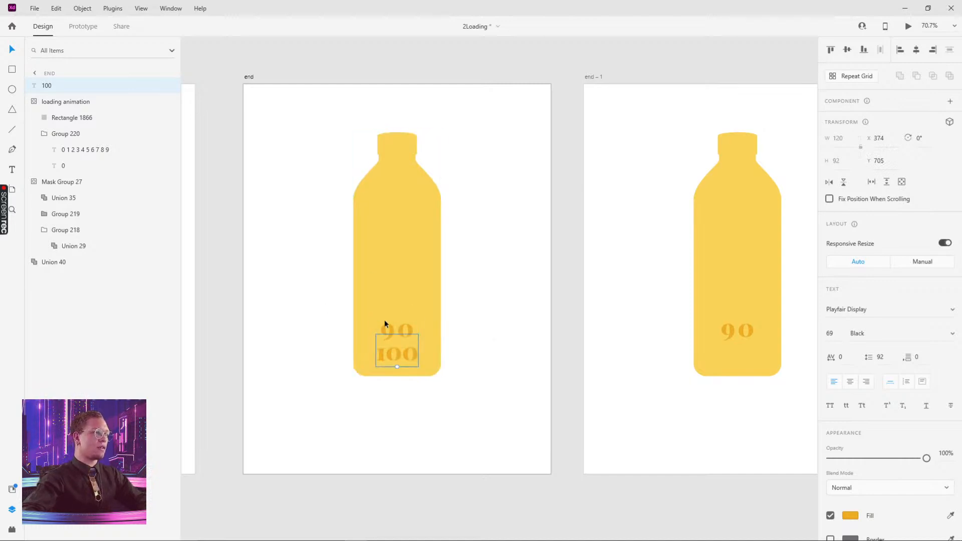
{"action": "scroll", "coordinate": [380, 328], "scroll_direction": "up", "scroll_amount": 5}
{"action": "left_click_drag", "start_coordinate": [420, 383], "coordinate": [417, 377]}
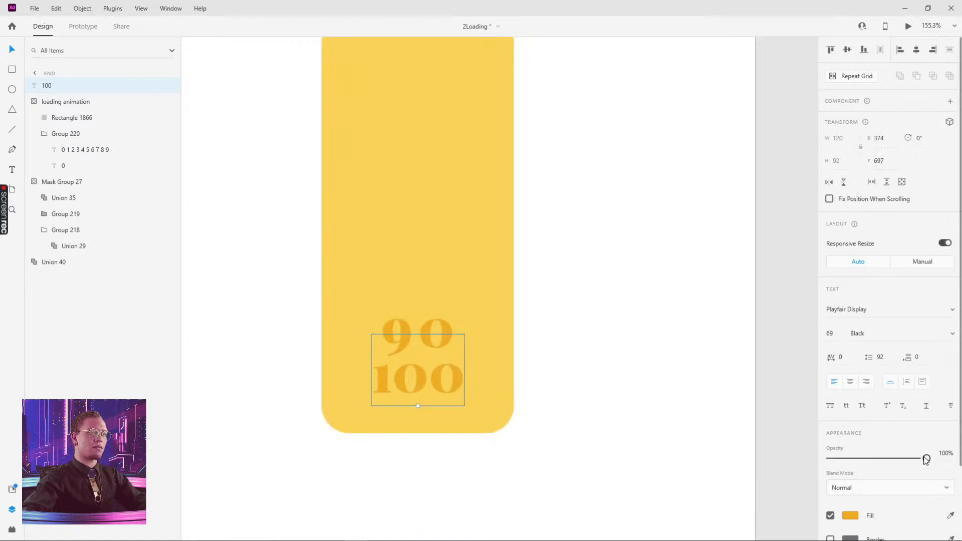
{"action": "left_click_drag", "start_coordinate": [926, 460], "coordinate": [754, 472]}
{"action": "key", "text": "ctrl+z"}
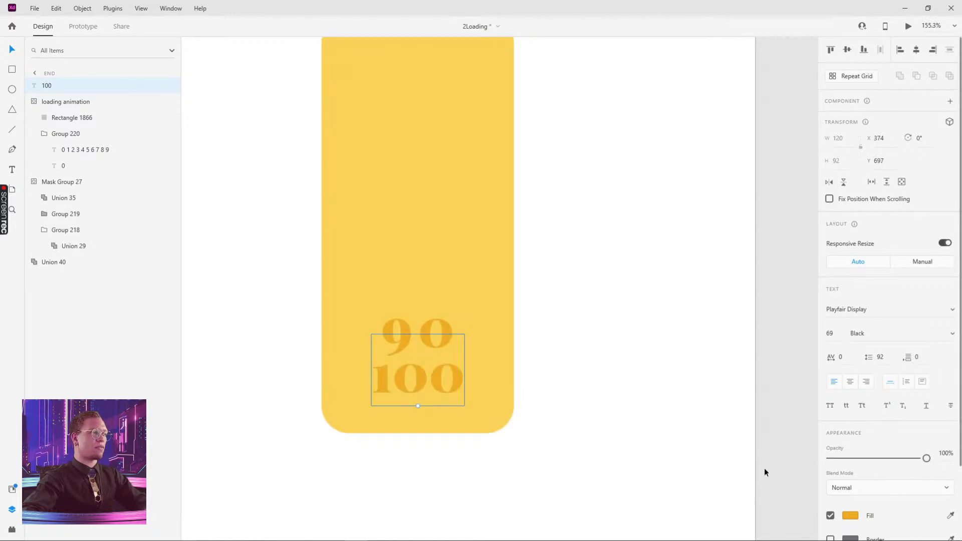
- Paste 100 onto the end – 1 artboard's bottle as well
{"action": "scroll", "coordinate": [672, 346], "scroll_direction": "down", "scroll_amount": 4}
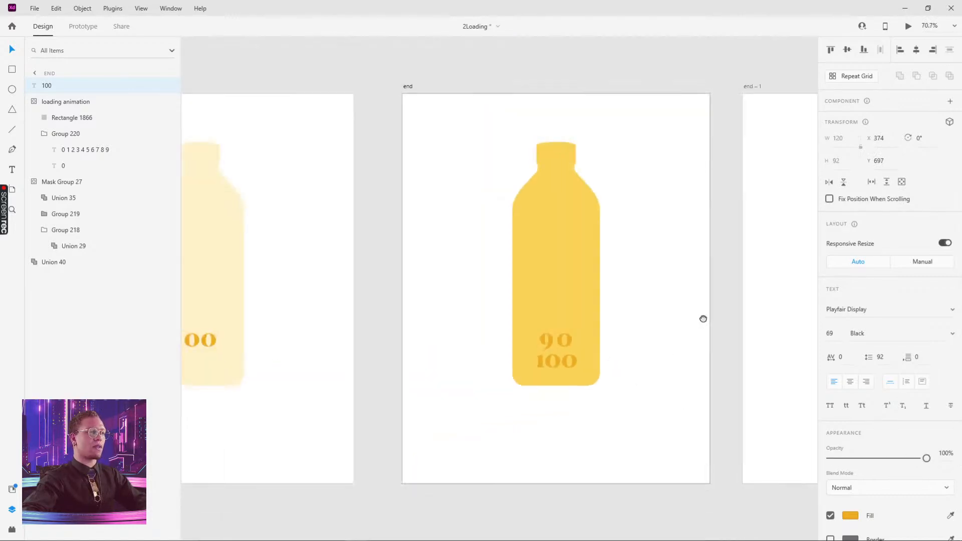
{"action": "left_click_drag", "start_coordinate": [702, 319], "coordinate": [390, 349]}
{"action": "left_click", "coordinate": [593, 374]}
{"action": "key", "text": "ctrl+v"}
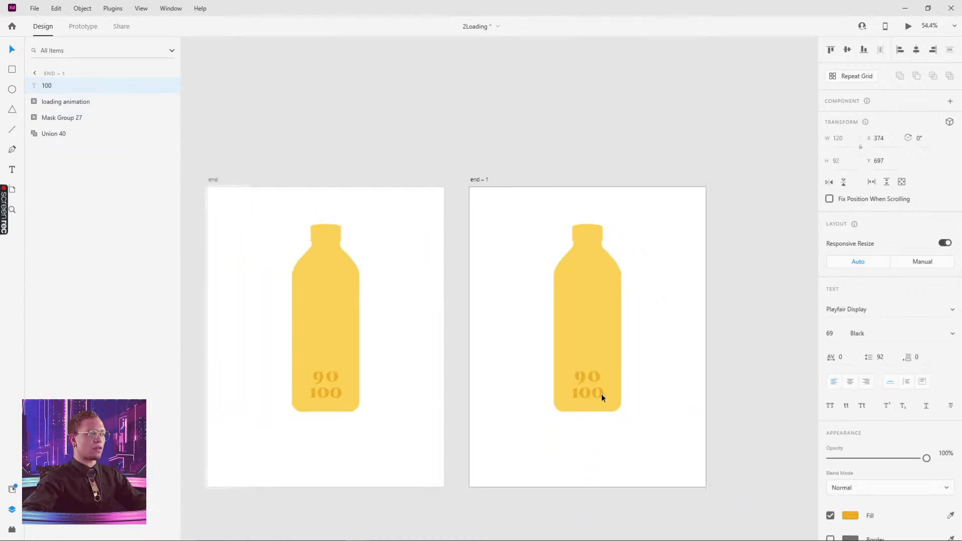
- Align 100 exactly over the 90 counter on the end – 1 artboard
{"action": "scroll", "coordinate": [601, 394], "scroll_direction": "up", "scroll_amount": 4}
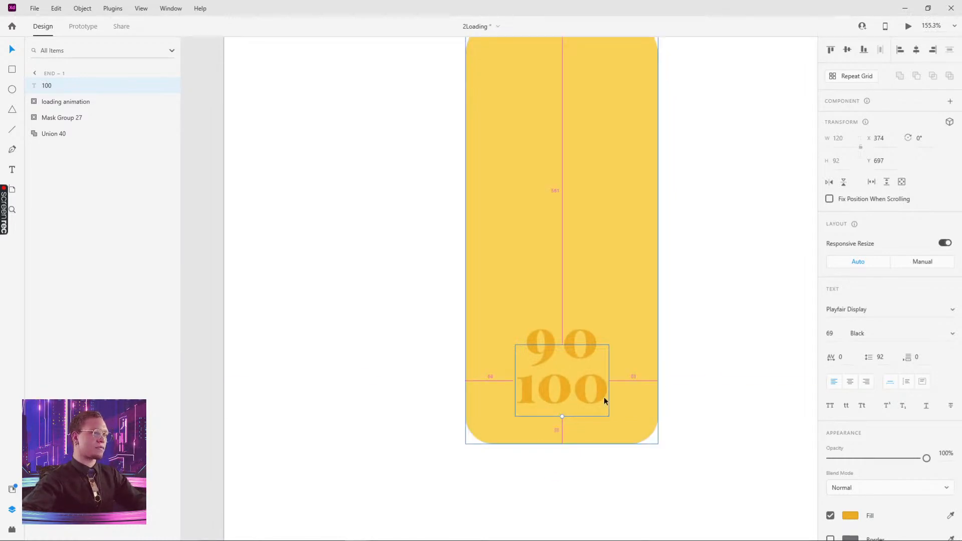
{"action": "scroll", "coordinate": [604, 397], "scroll_direction": "up", "scroll_amount": 4}
{"action": "left_click_drag", "start_coordinate": [558, 378], "coordinate": [546, 277]}
{"action": "scroll", "coordinate": [525, 282], "scroll_direction": "up", "scroll_amount": 5}
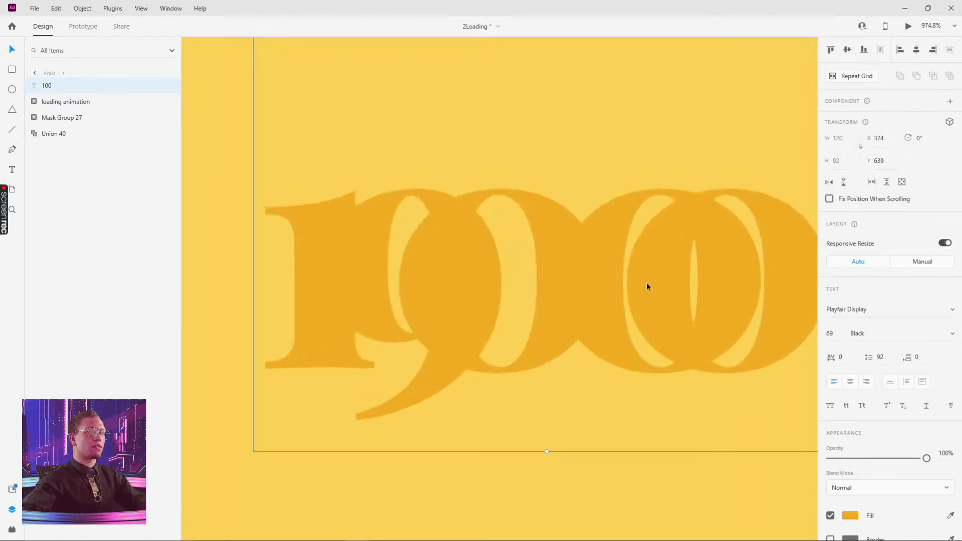
{"action": "left_click_drag", "start_coordinate": [647, 281], "coordinate": [646, 284]}
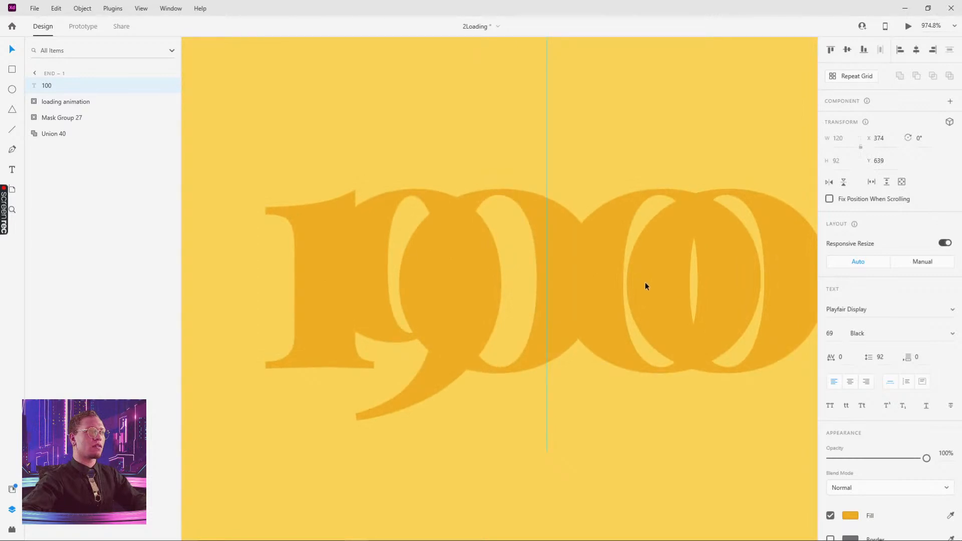
{"action": "scroll", "coordinate": [645, 264], "scroll_direction": "down", "scroll_amount": 5}
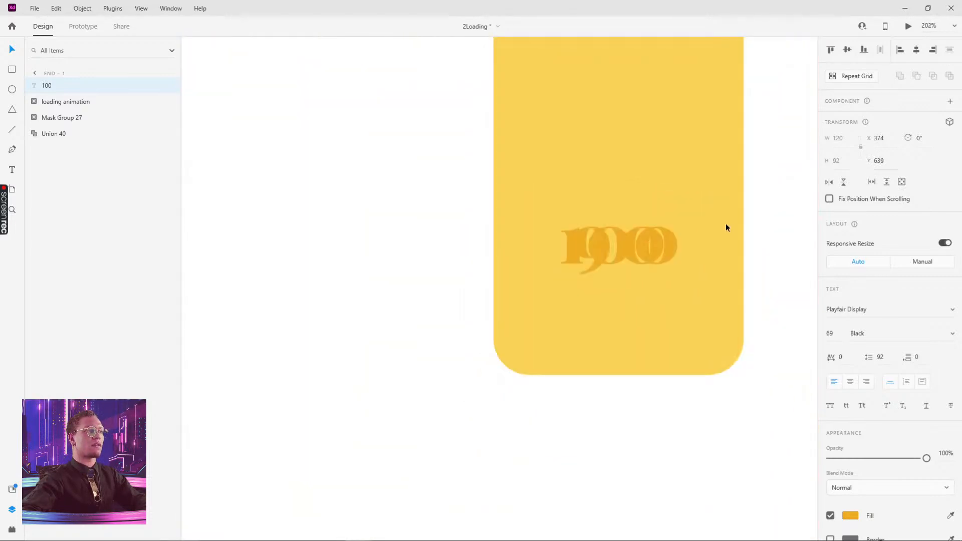
{"action": "scroll", "coordinate": [676, 251], "scroll_direction": "right", "scroll_amount": 3}
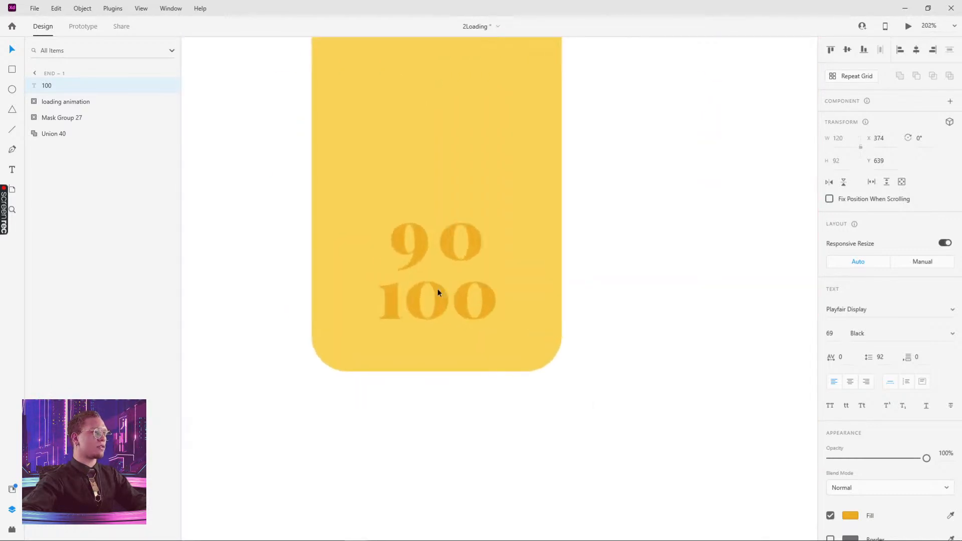
- Fade the 90 counter to 0% opacity, leaving 100 visible on top
{"action": "left_click", "coordinate": [437, 291]}
{"action": "left_click_drag", "start_coordinate": [926, 458], "coordinate": [796, 459]}
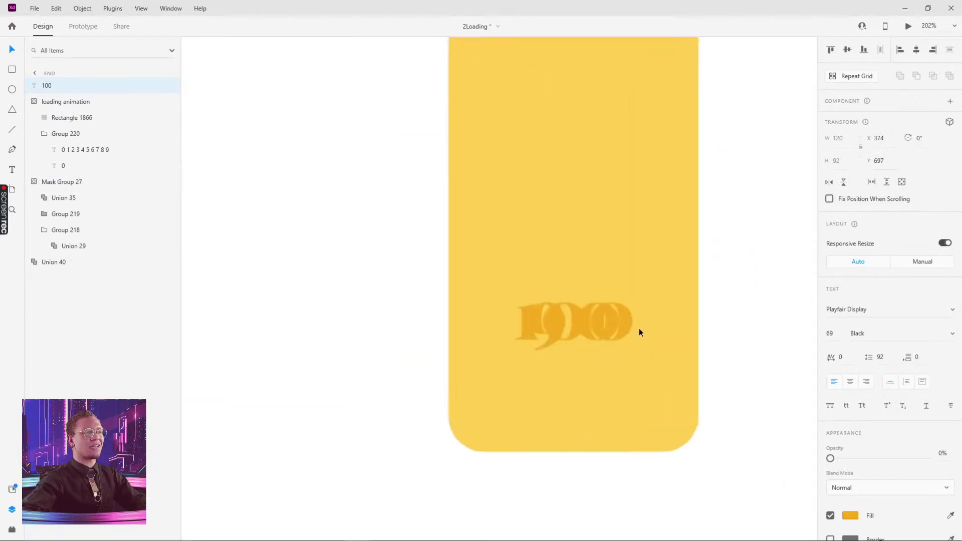
{"action": "left_click", "coordinate": [629, 321]}
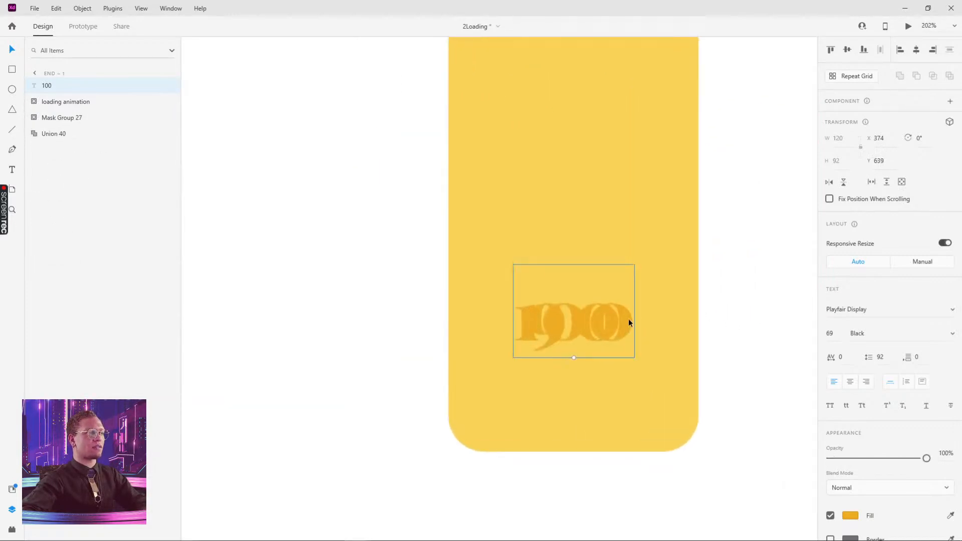
{"action": "left_click_drag", "start_coordinate": [630, 322], "coordinate": [630, 270]}
{"action": "left_click", "coordinate": [588, 328]}
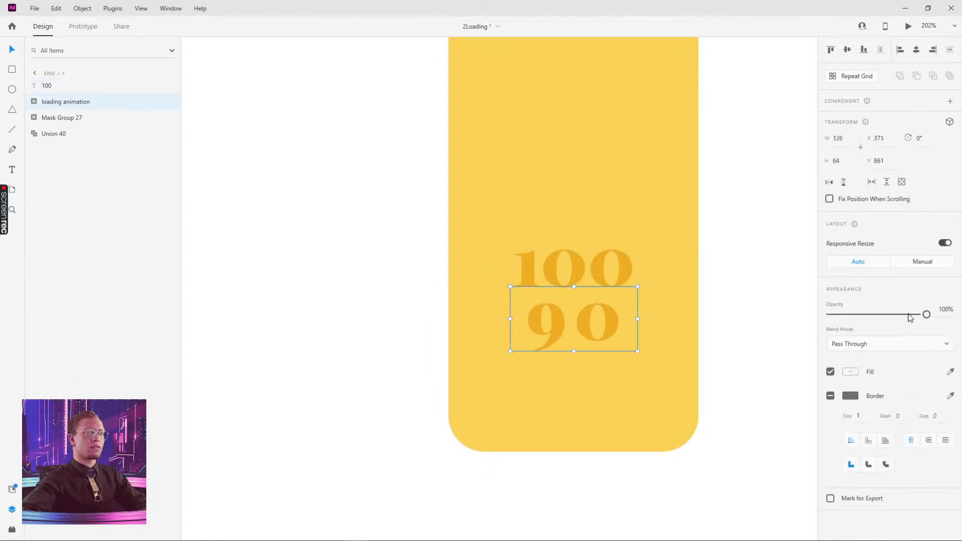
{"action": "left_click_drag", "start_coordinate": [909, 315], "coordinate": [868, 323]}
{"action": "key", "text": "ctrl+z"}
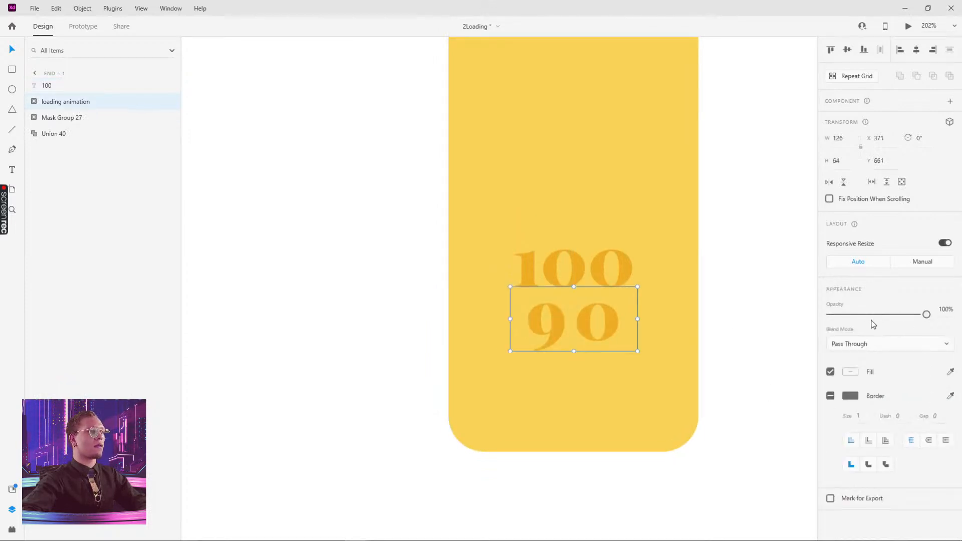
{"action": "key", "text": "ctrl+z"}
{"action": "left_click", "coordinate": [75, 102]}
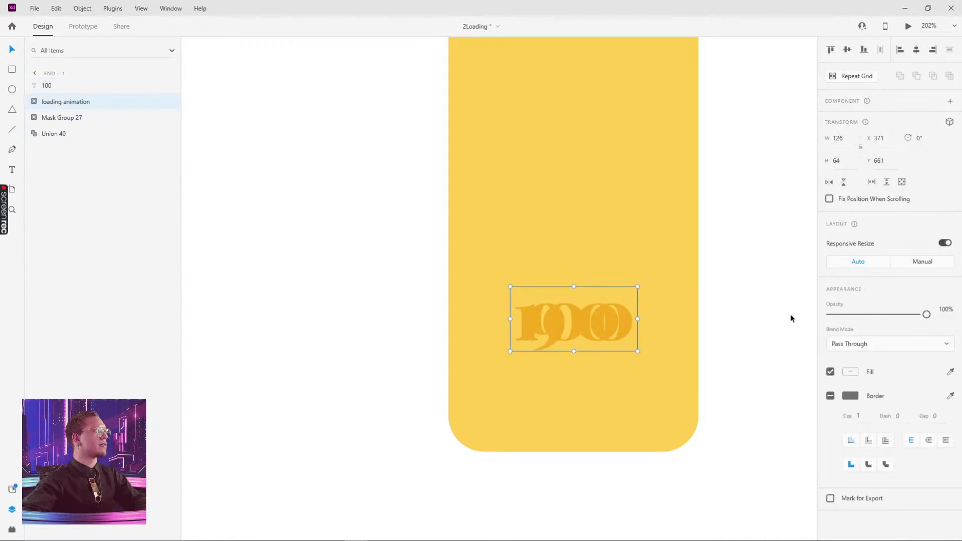
{"action": "left_click_drag", "start_coordinate": [926, 314], "coordinate": [753, 284]}
{"action": "scroll", "coordinate": [753, 284], "scroll_direction": "down", "scroll_amount": 6}
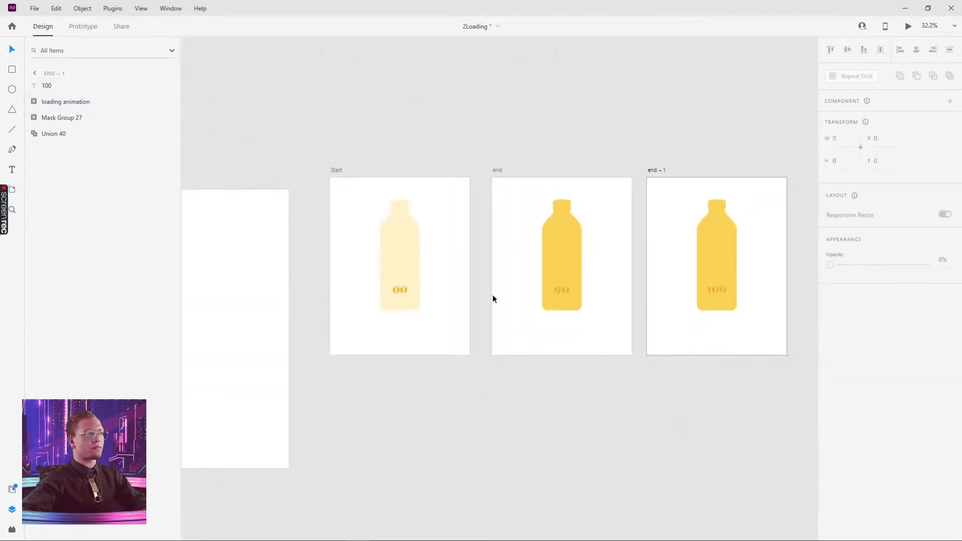
- Run the Desktop Preview from the Start artboard twice, watching the counter go from 00 to 90
{"action": "left_click", "coordinate": [334, 171]}
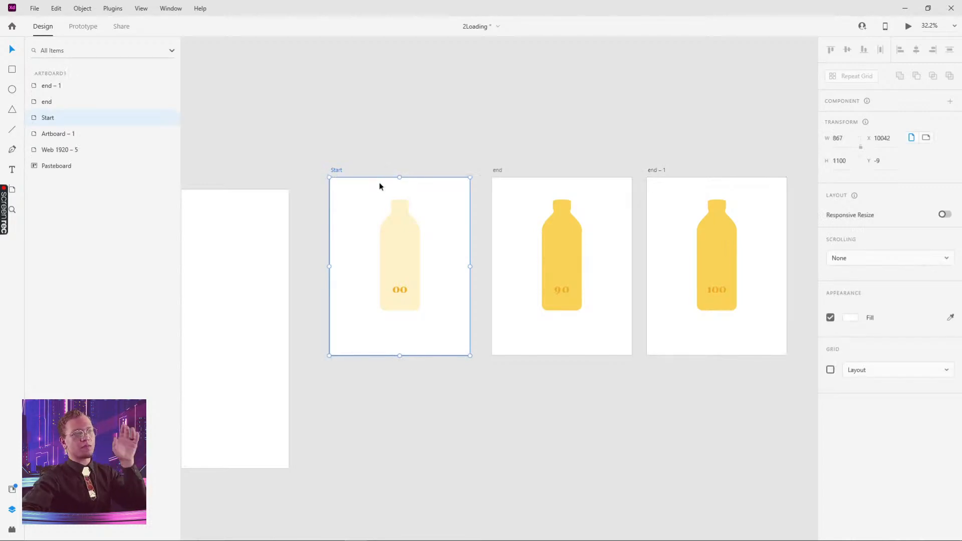
{"action": "left_click", "coordinate": [82, 26]}
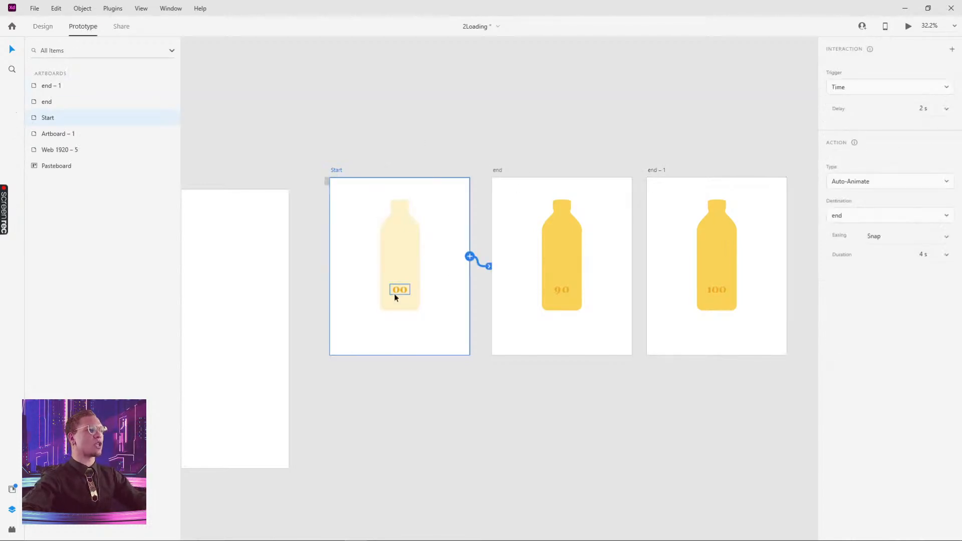
{"action": "left_click", "coordinate": [908, 26]}
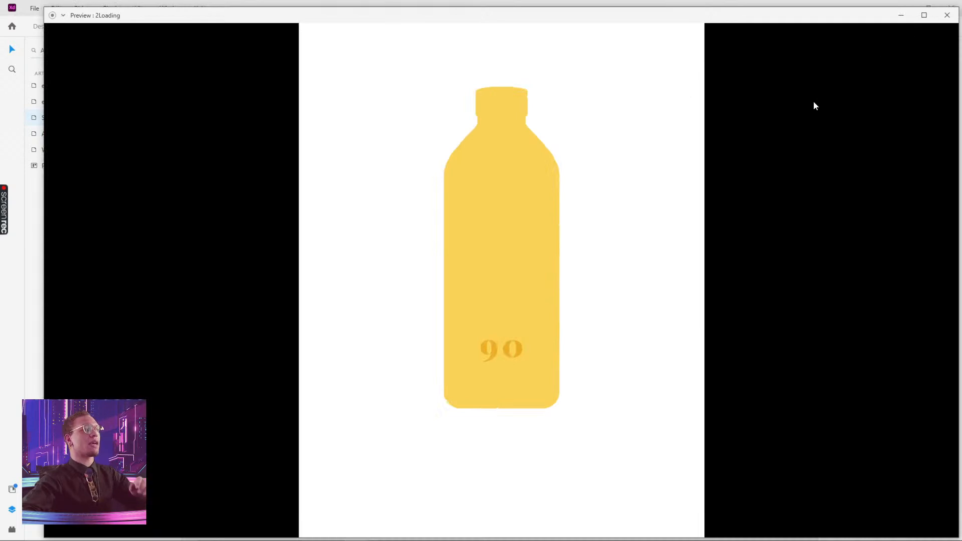
{"action": "left_click", "coordinate": [947, 15]}
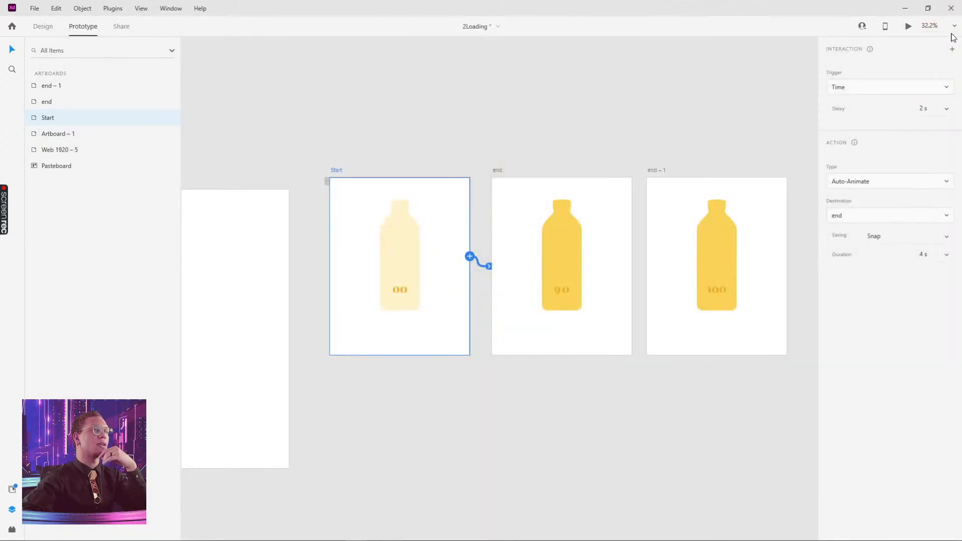
{"action": "left_click", "coordinate": [905, 27]}
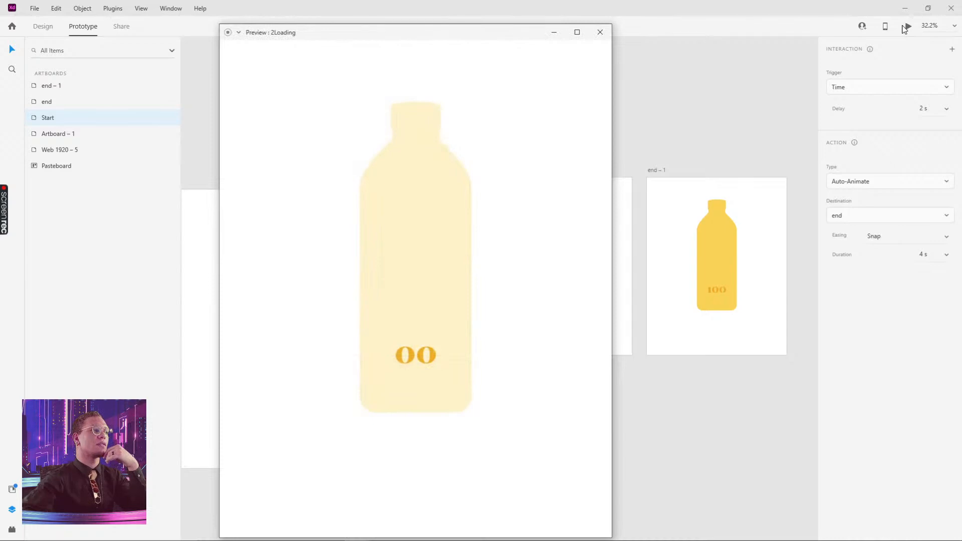
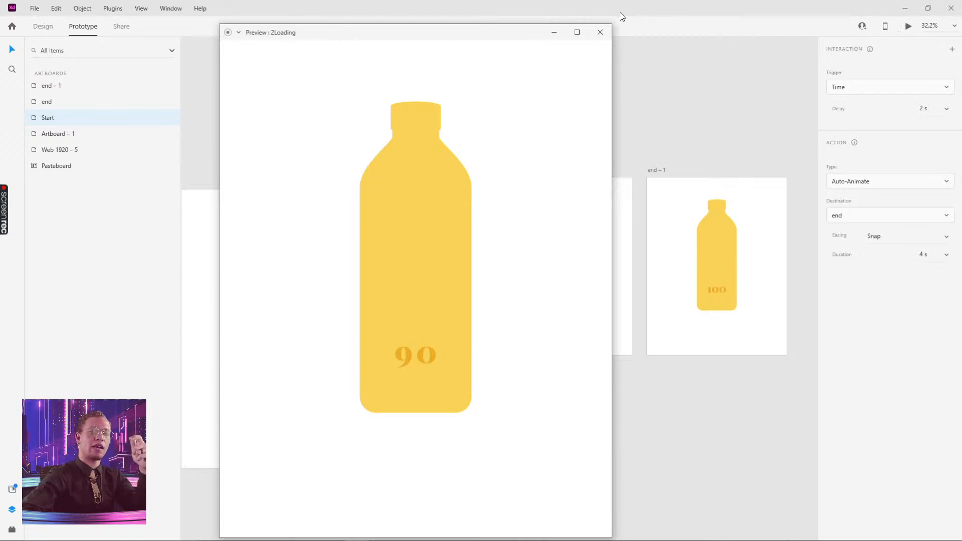
- Wire the end artboard to end – 1 as a time-triggered auto-animate with 0 s delay
{"action": "left_click", "coordinate": [600, 32]}
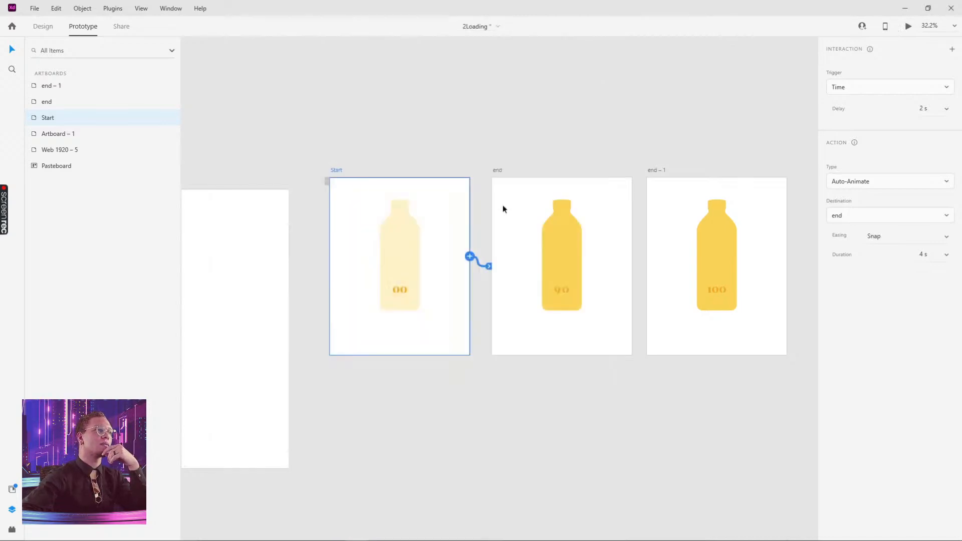
{"action": "left_click", "coordinate": [498, 172]}
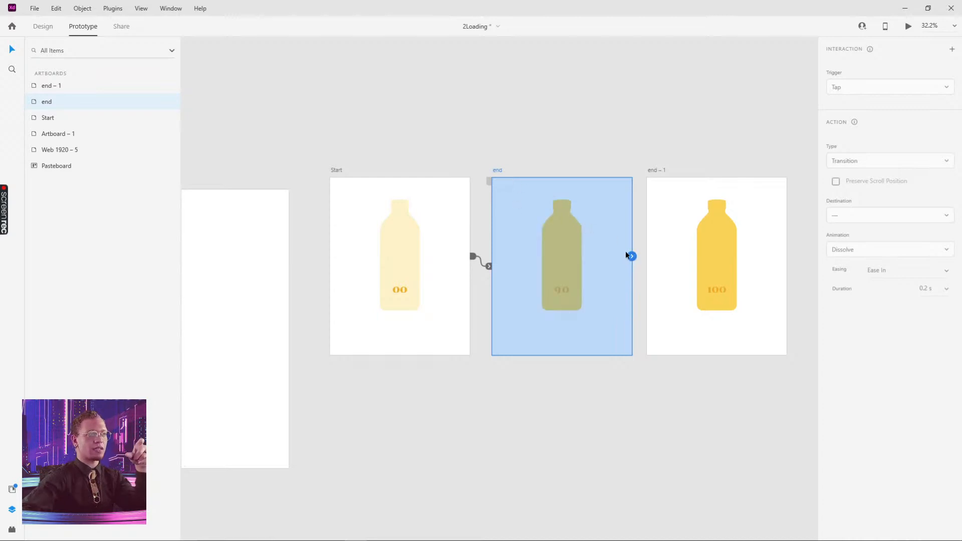
{"action": "left_click_drag", "start_coordinate": [632, 258], "coordinate": [665, 212]}
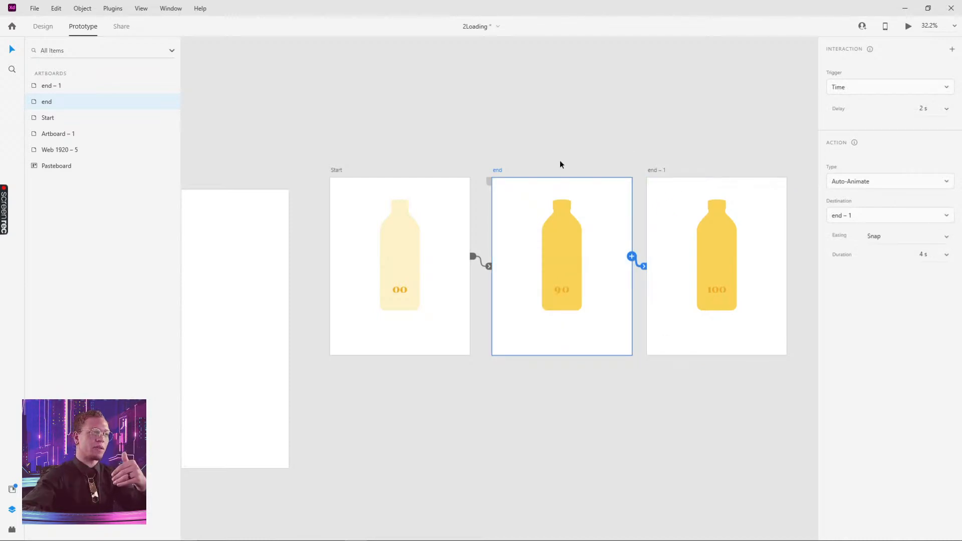
{"action": "left_click", "coordinate": [562, 297]}
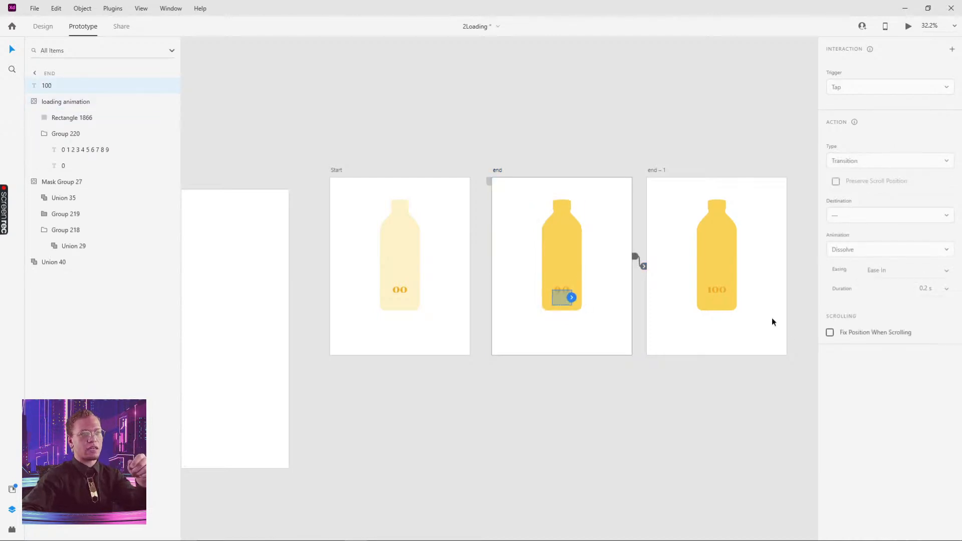
{"action": "left_click", "coordinate": [644, 266]}
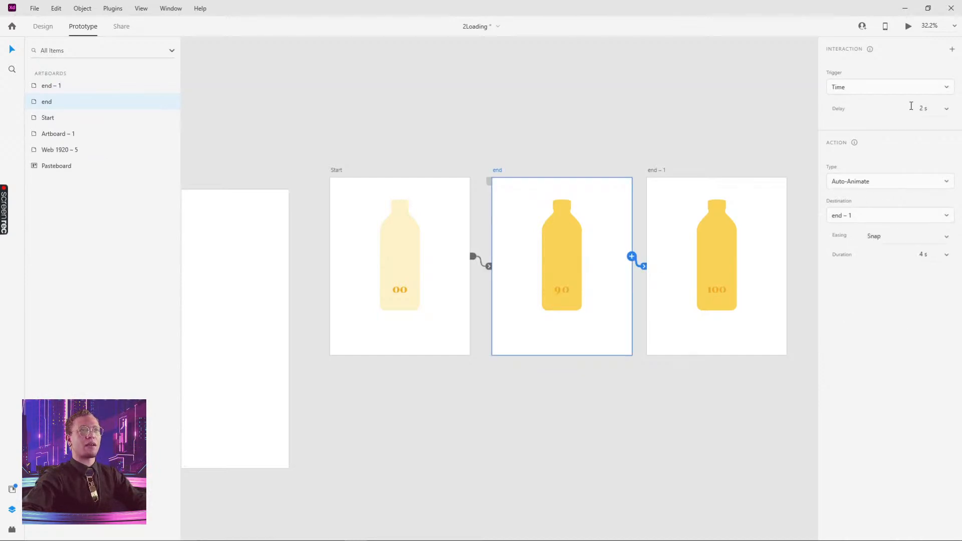
{"action": "left_click", "coordinate": [924, 108]}
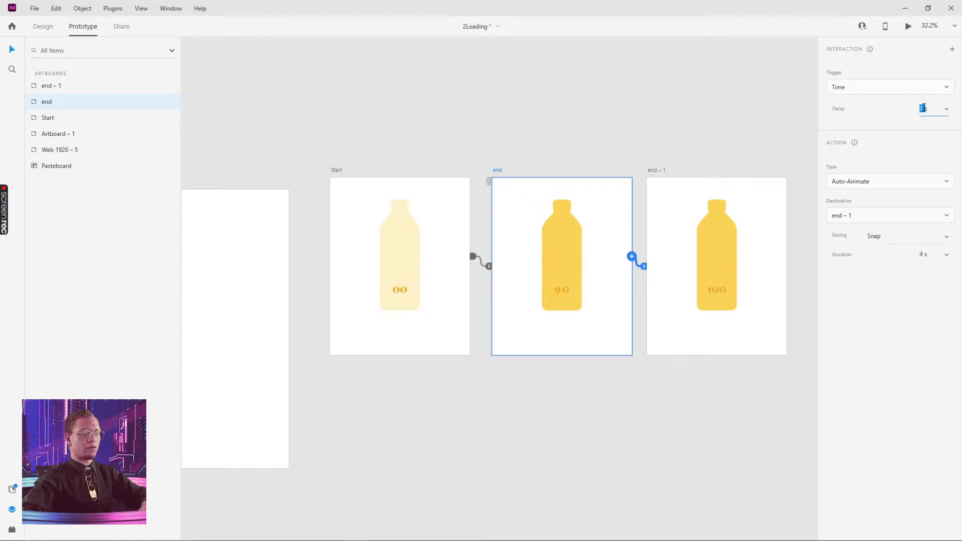
{"action": "type", "text": "0"}
{"action": "key", "text": "Return"}
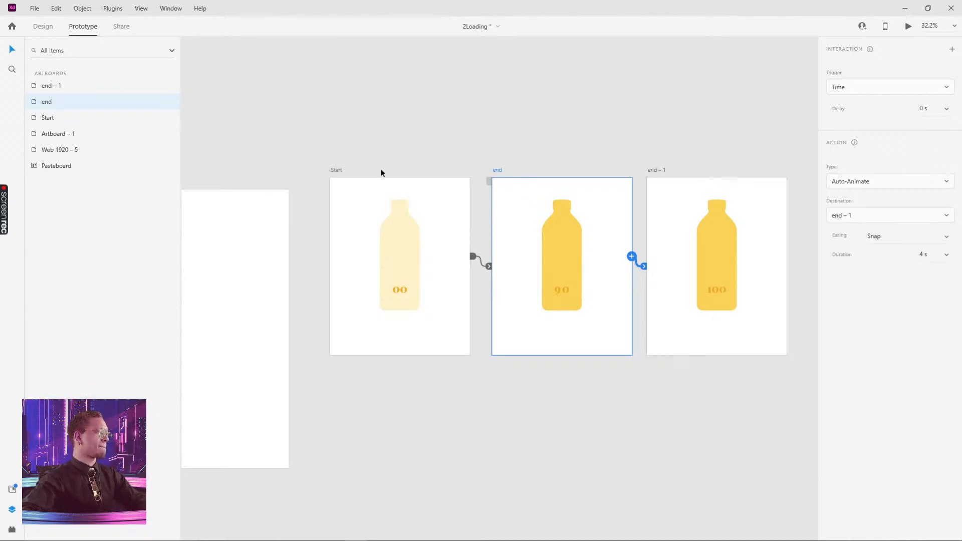
{"action": "left_click", "coordinate": [334, 171]}
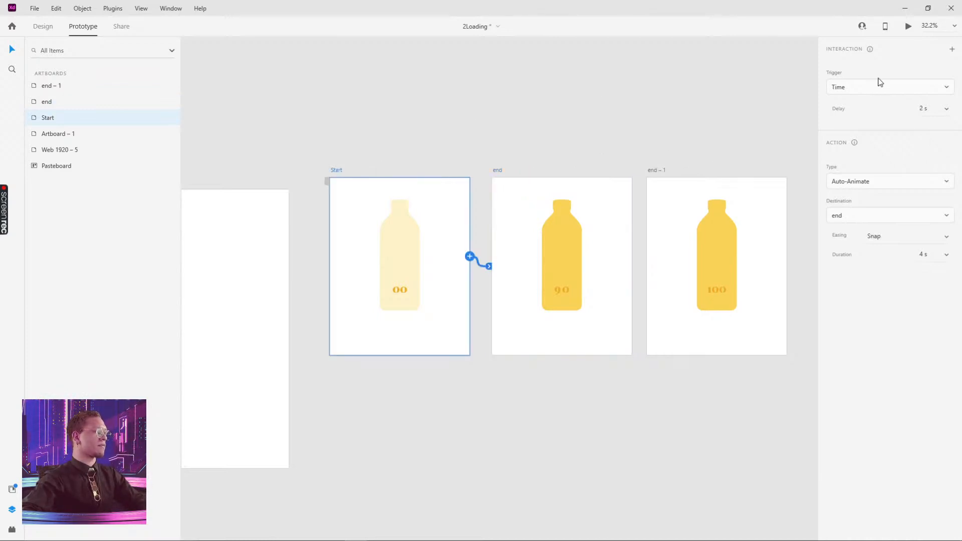
{"action": "left_click", "coordinate": [907, 27]}
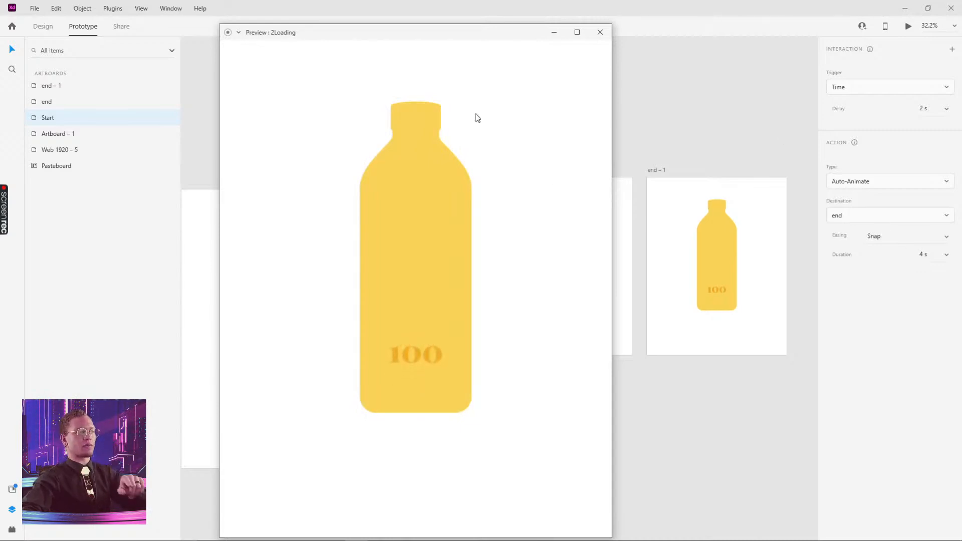
{"action": "left_click", "coordinate": [599, 32]}
{"action": "left_click", "coordinate": [922, 254]}
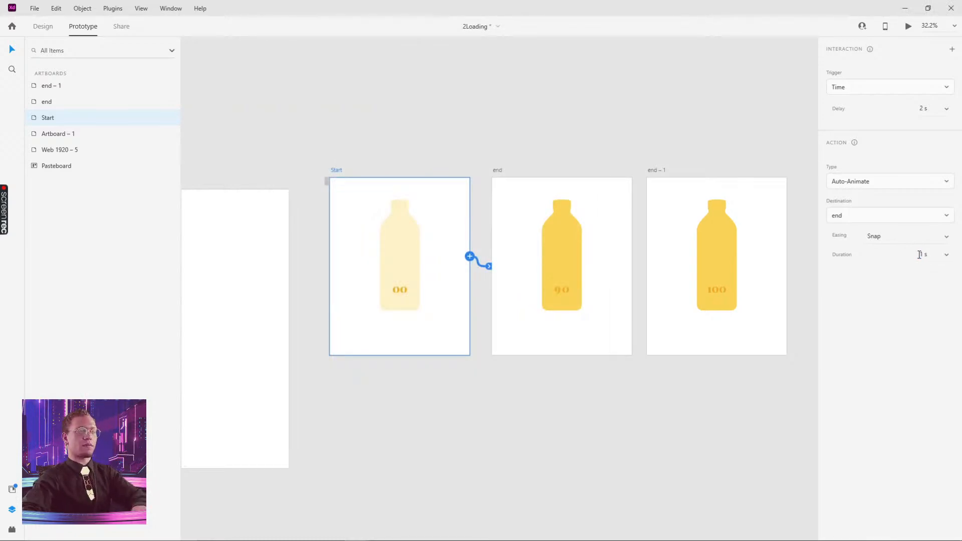
{"action": "left_click", "coordinate": [636, 121]}
{"action": "left_click", "coordinate": [334, 171]}
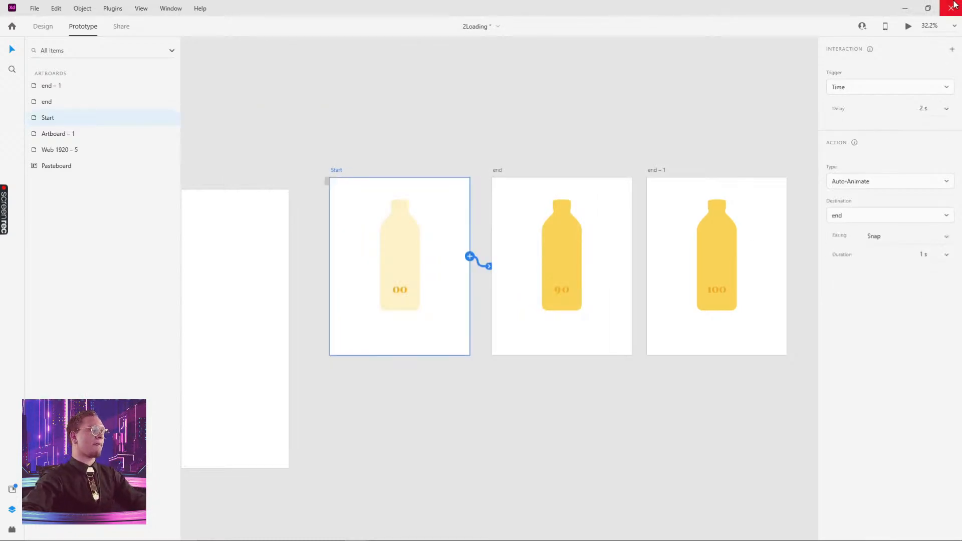
{"action": "left_click", "coordinate": [908, 27]}
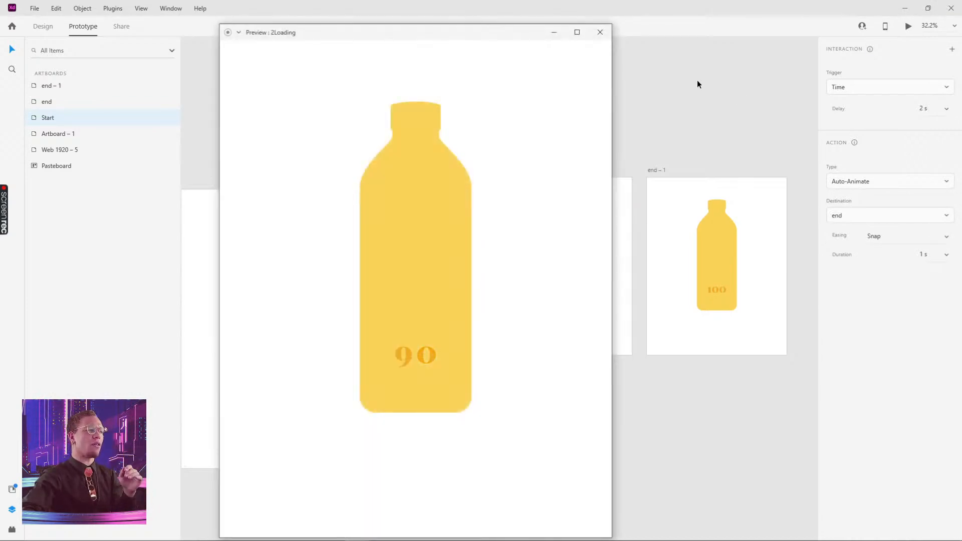
{"action": "left_click", "coordinate": [600, 32]}
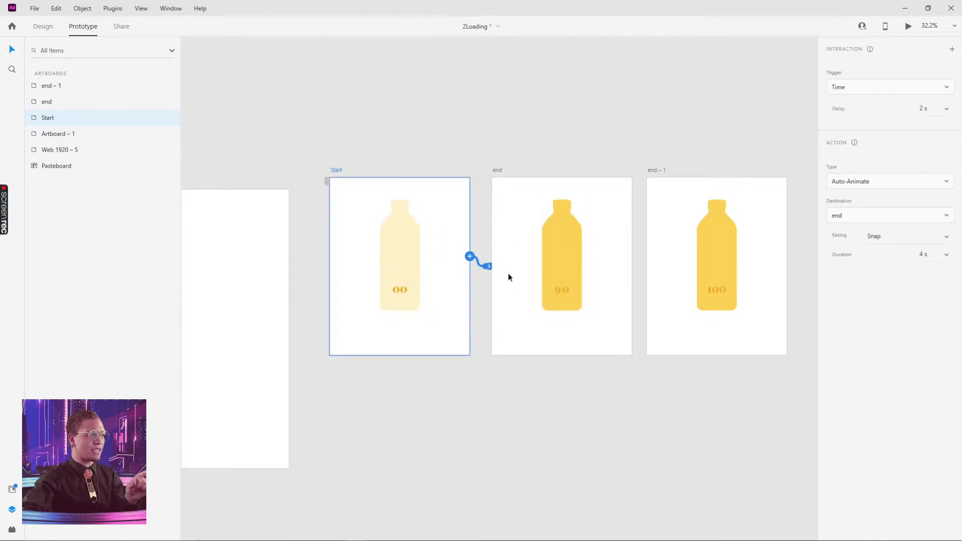
{"action": "left_click", "coordinate": [661, 172]}
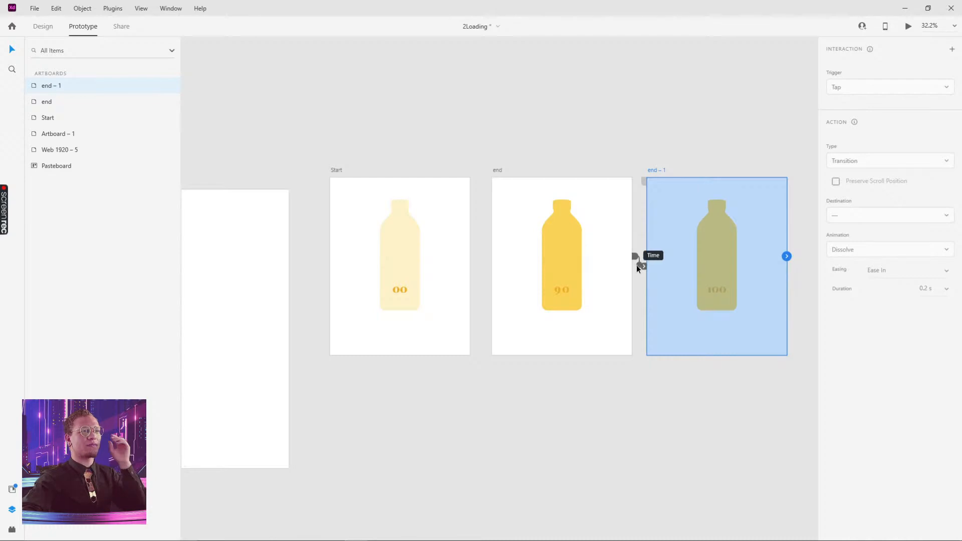
{"action": "left_click", "coordinate": [636, 266]}
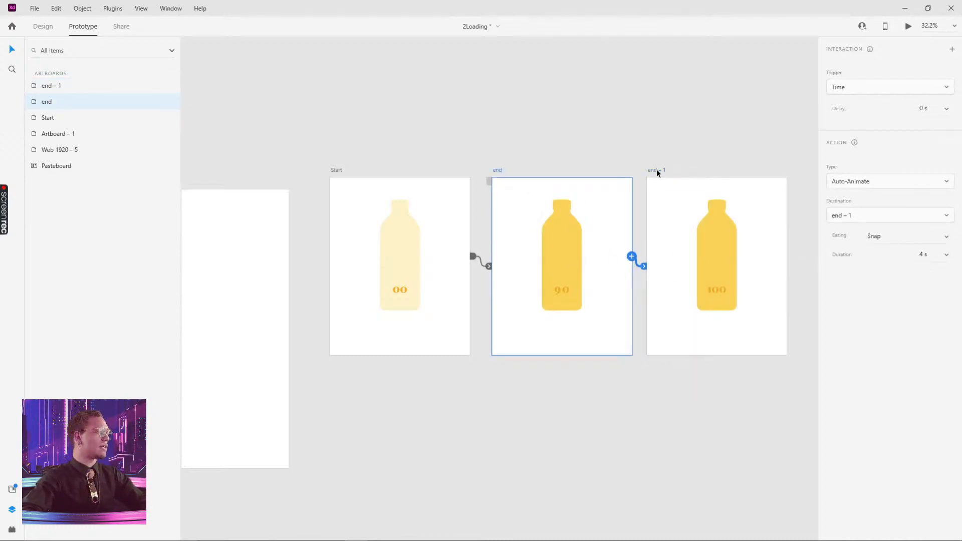
{"action": "left_click", "coordinate": [926, 255]}
{"action": "left_click", "coordinate": [926, 255]}
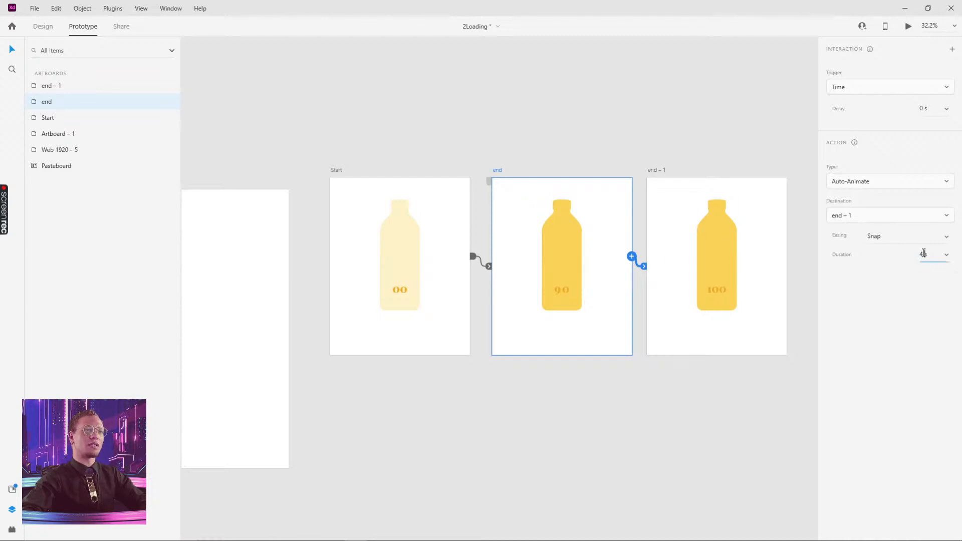
{"action": "left_click_drag", "start_coordinate": [924, 253], "coordinate": [909, 256]}
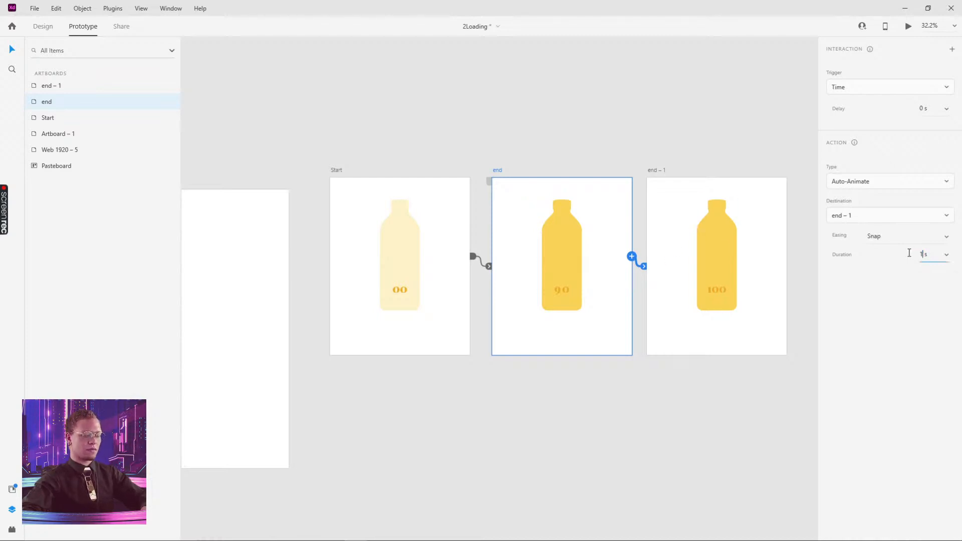
{"action": "left_click", "coordinate": [623, 66]}
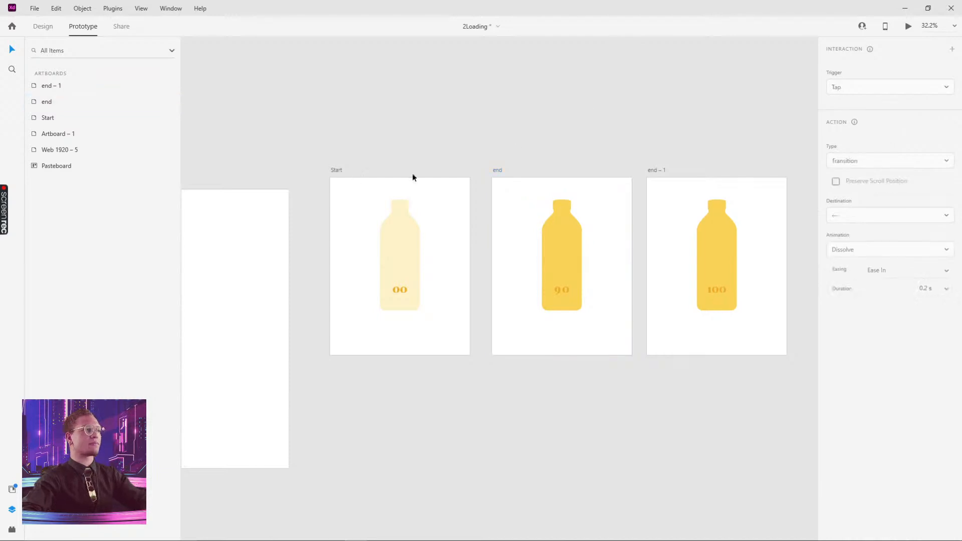
{"action": "left_click", "coordinate": [337, 171]}
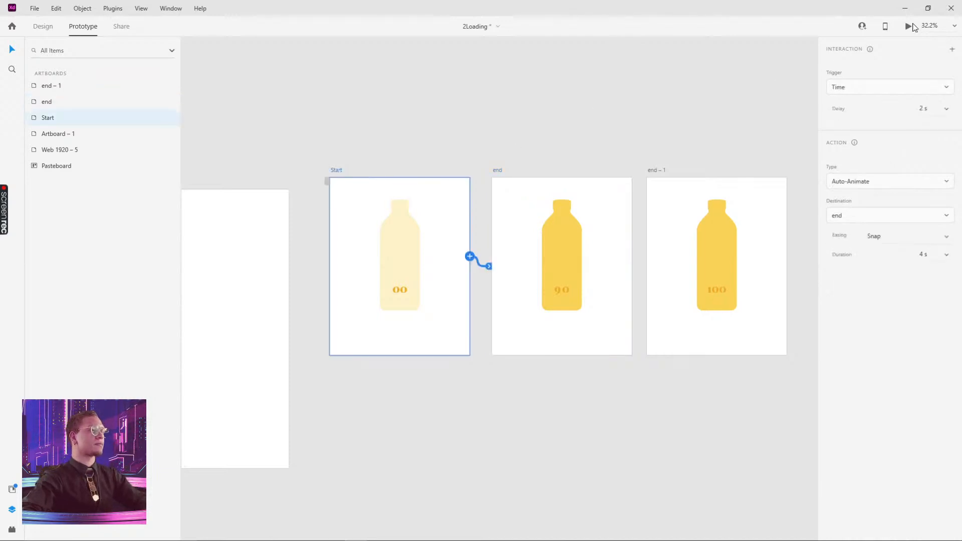
{"action": "left_click", "coordinate": [908, 27]}
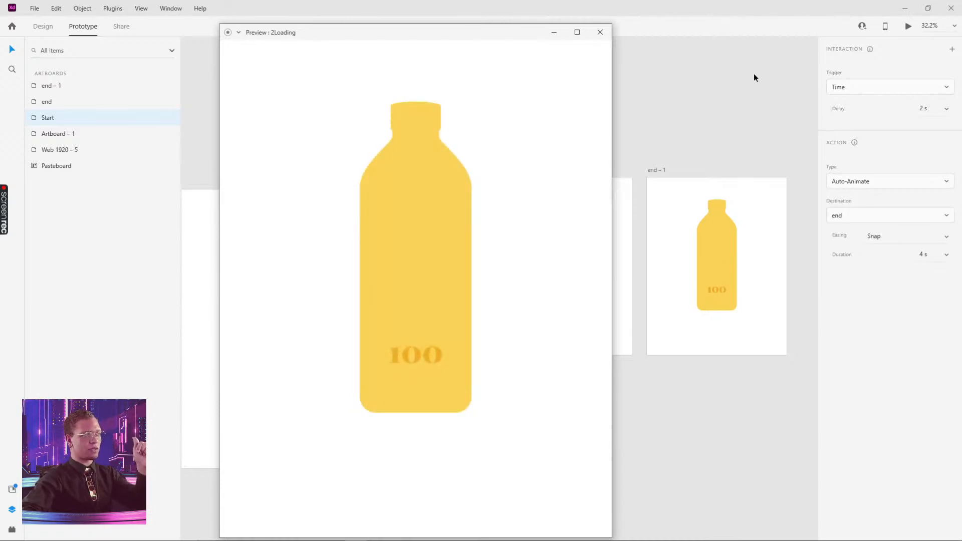
{"action": "left_click", "coordinate": [600, 32]}
{"action": "scroll", "coordinate": [660, 80], "scroll_direction": "down", "scroll_amount": 3}
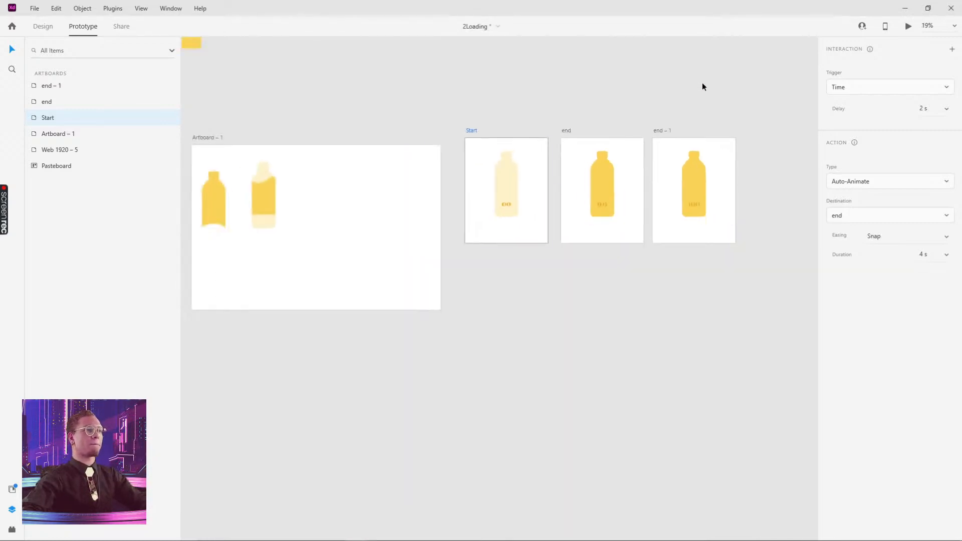
- Duplicate the Web 1920 – 5 artboard as Web 1920 – 6 below the original
{"action": "left_click_drag", "start_coordinate": [449, 129], "coordinate": [295, 168]}
{"action": "left_click_drag", "start_coordinate": [507, 162], "coordinate": [461, 167]}
{"action": "left_click", "coordinate": [489, 178]}
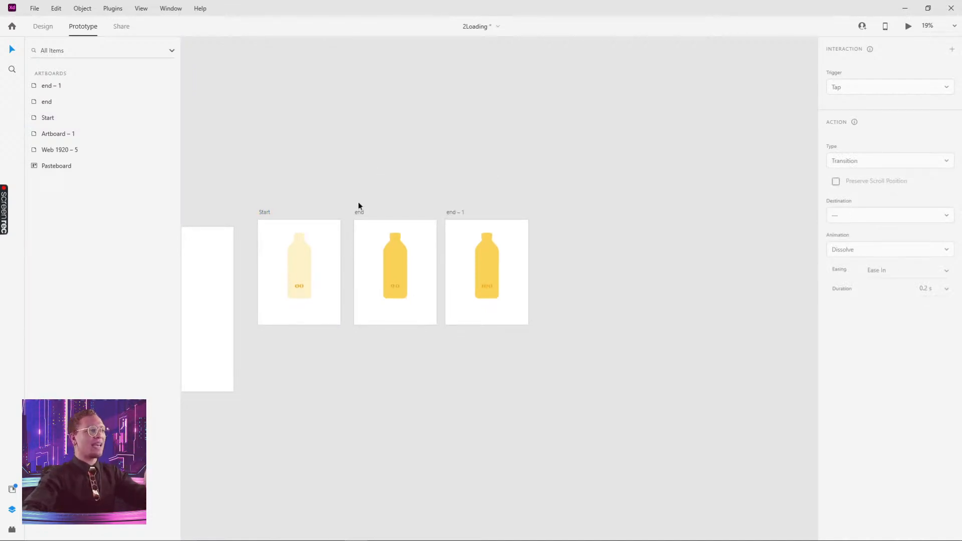
{"action": "scroll", "coordinate": [547, 185], "scroll_direction": "left", "scroll_amount": 10}
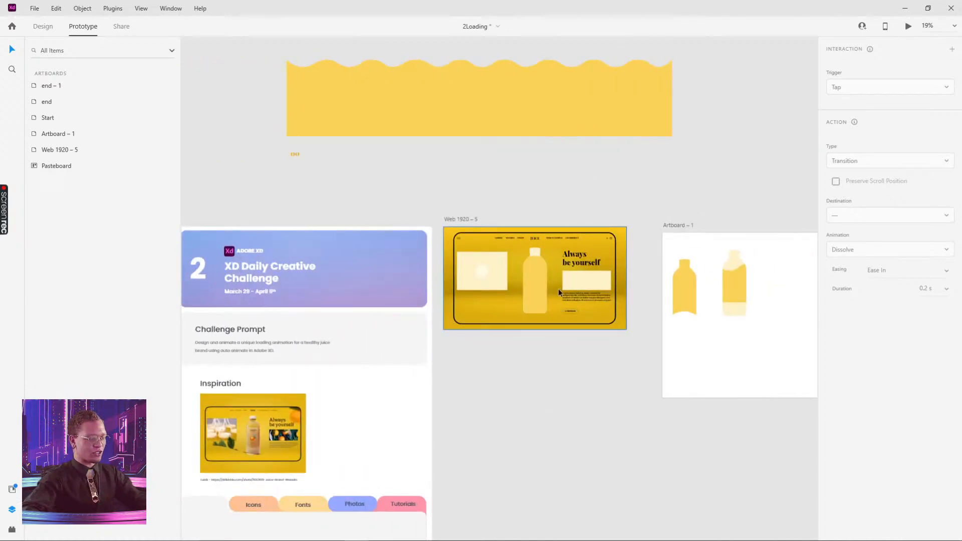
{"action": "scroll", "coordinate": [558, 289], "scroll_direction": "up", "scroll_amount": 5}
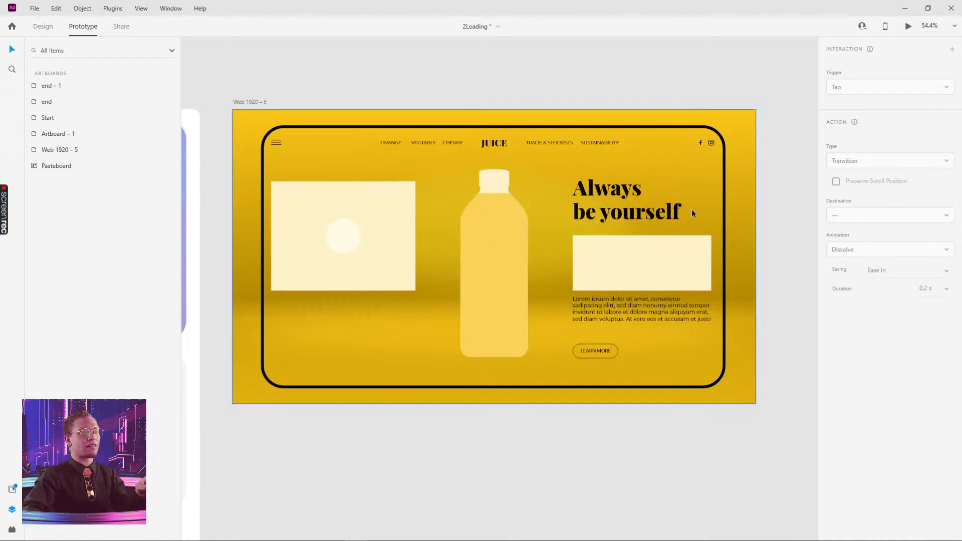
{"action": "left_click", "coordinate": [244, 103]}
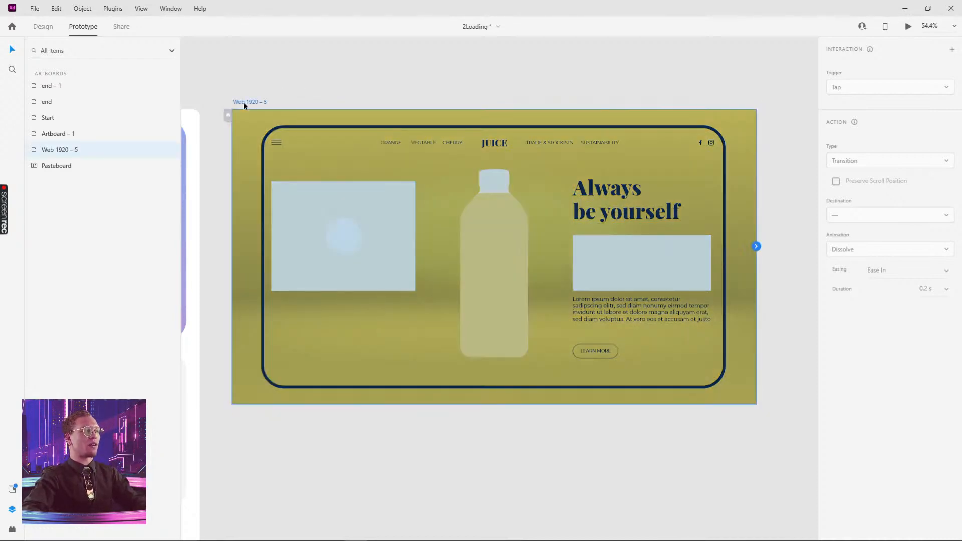
{"action": "scroll", "coordinate": [664, 113], "scroll_direction": "down", "scroll_amount": 5}
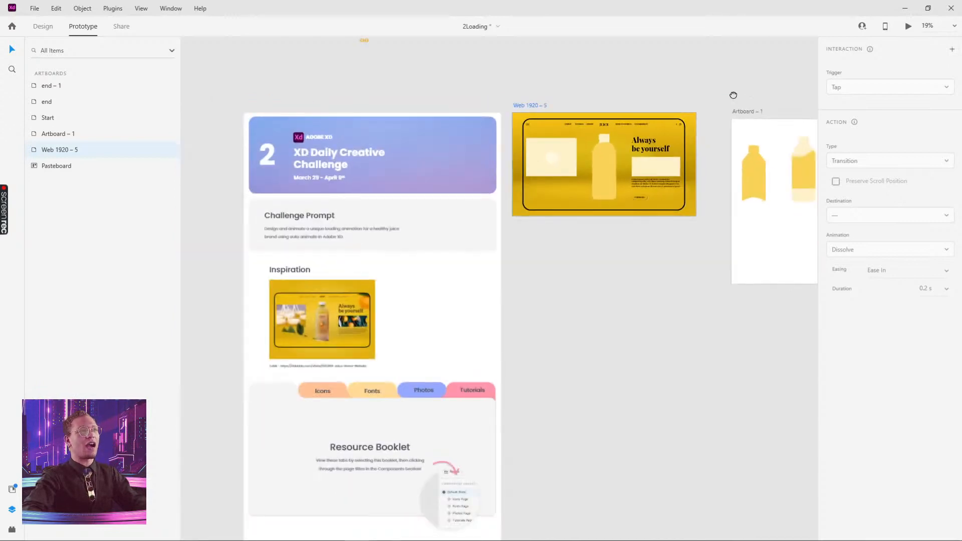
{"action": "left_click_drag", "start_coordinate": [732, 96], "coordinate": [635, 101]}
{"action": "left_click_drag", "start_coordinate": [428, 112], "coordinate": [444, 222]}
{"action": "left_click_drag", "start_coordinate": [705, 224], "coordinate": [624, 242]}
- Switch to the 3-23-21 Website Loading Prototype file window
{"action": "left_click_drag", "start_coordinate": [368, 129], "coordinate": [673, 301]}
{"action": "scroll", "coordinate": [645, 352], "scroll_direction": "left", "scroll_amount": 6}
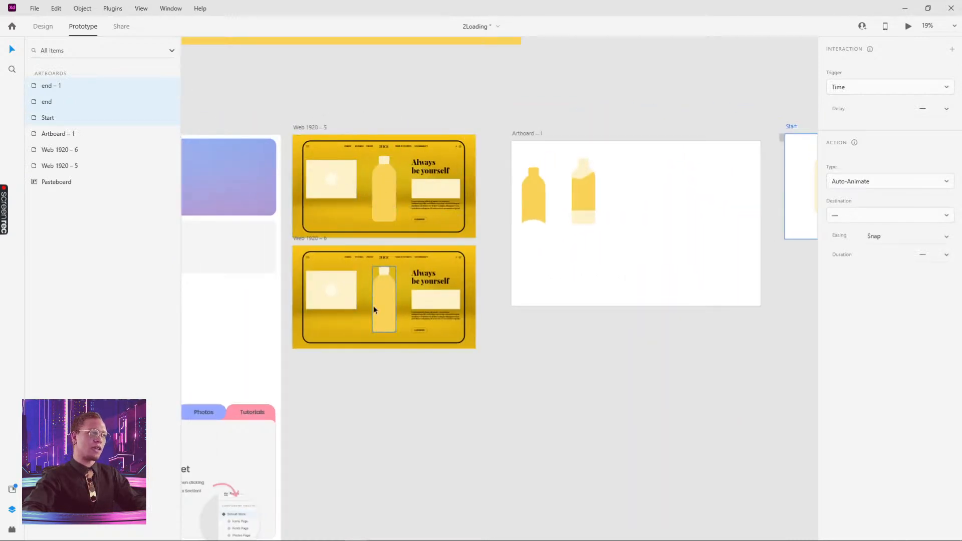
{"action": "key", "text": "alt+Tab"}
{"action": "scroll", "coordinate": [531, 215], "scroll_direction": "down", "scroll_amount": 3}
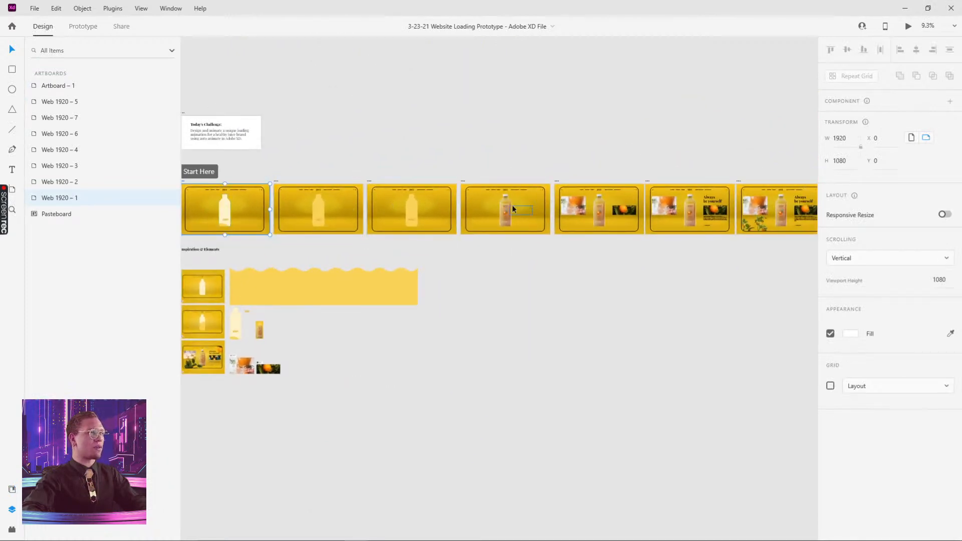
- Play the reference loading animation preview, then close it
{"action": "left_click_drag", "start_coordinate": [395, 163], "coordinate": [511, 169]}
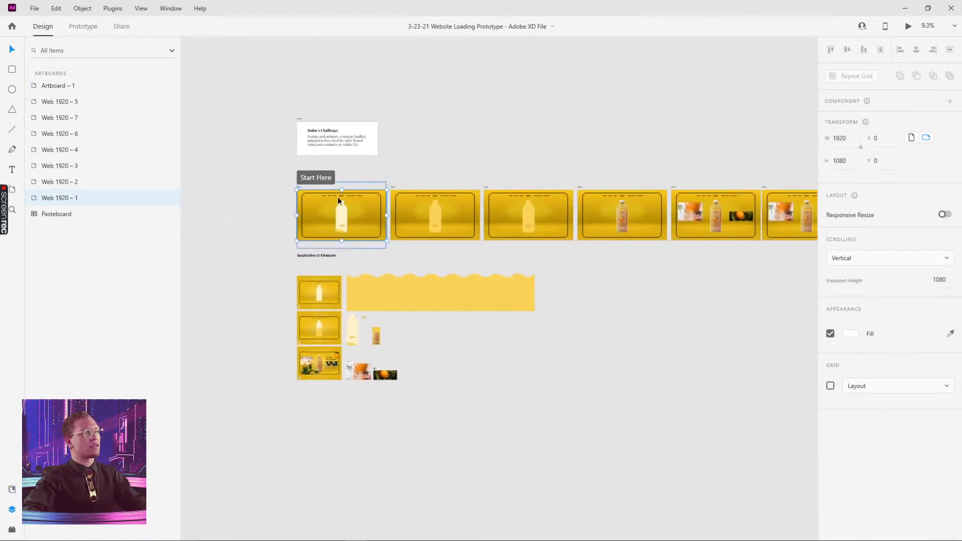
{"action": "left_click", "coordinate": [908, 28]}
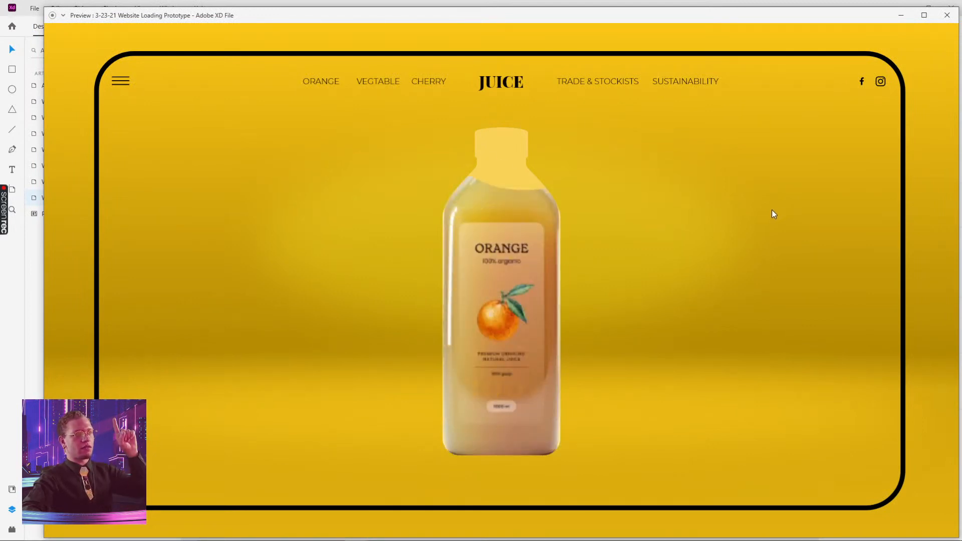
{"action": "left_click", "coordinate": [948, 15]}
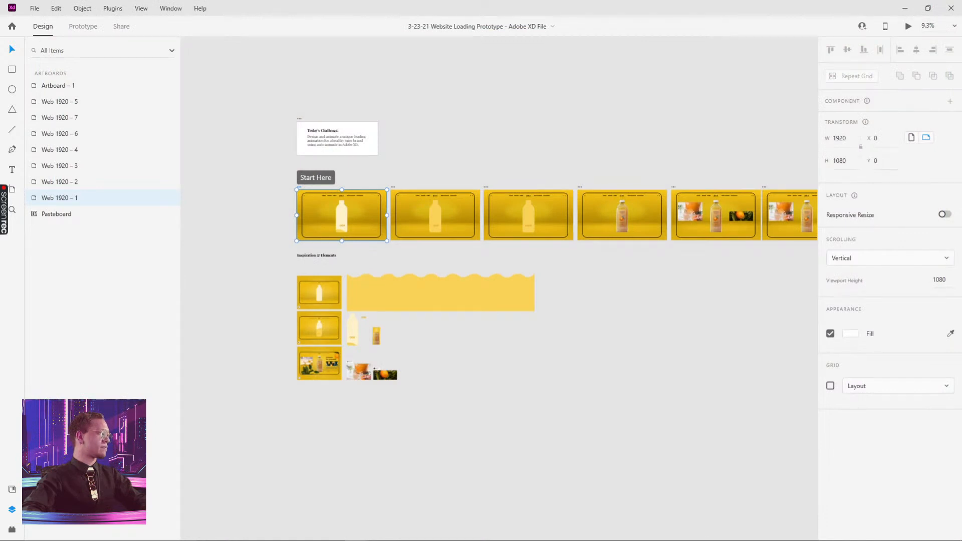
- Minimize this file and pan to the 2Loading bottle artboards
{"action": "left_click_drag", "start_coordinate": [617, 318], "coordinate": [434, 334]}
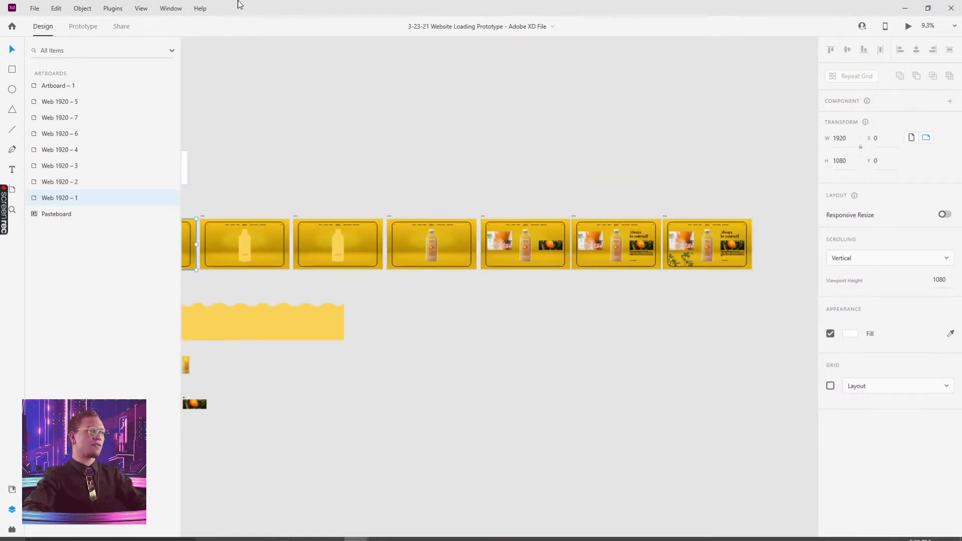
{"action": "left_click", "coordinate": [905, 8]}
{"action": "left_click_drag", "start_coordinate": [650, 181], "coordinate": [284, 202]}
{"action": "left_click_drag", "start_coordinate": [563, 136], "coordinate": [432, 153]}
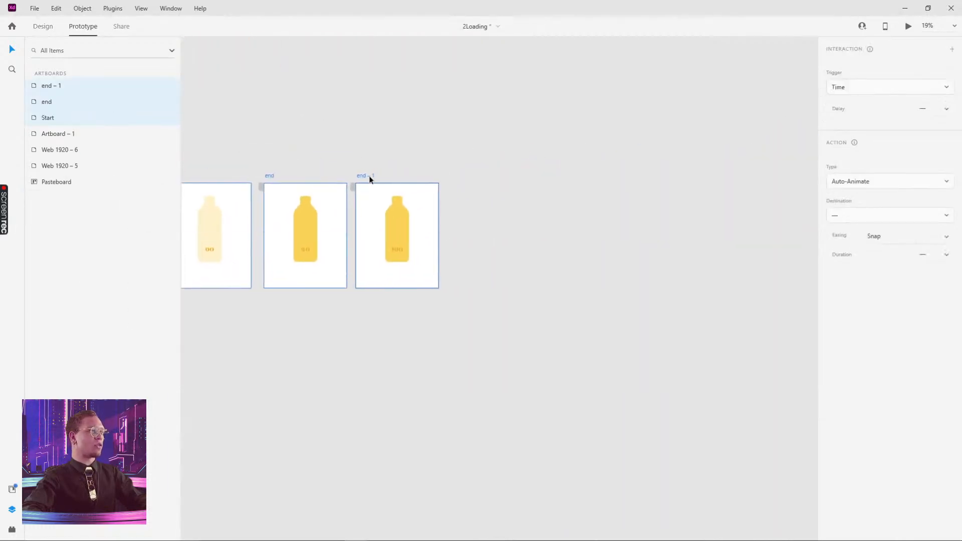
- Fade the 100 label on the end – 2 bottle to 0% opacity
{"action": "left_click_drag", "start_coordinate": [363, 176], "coordinate": [457, 178]}
{"action": "key", "text": "ctrl+z"}
{"action": "left_click", "coordinate": [382, 166]}
{"action": "scroll", "coordinate": [484, 233], "scroll_direction": "up", "scroll_amount": 3}
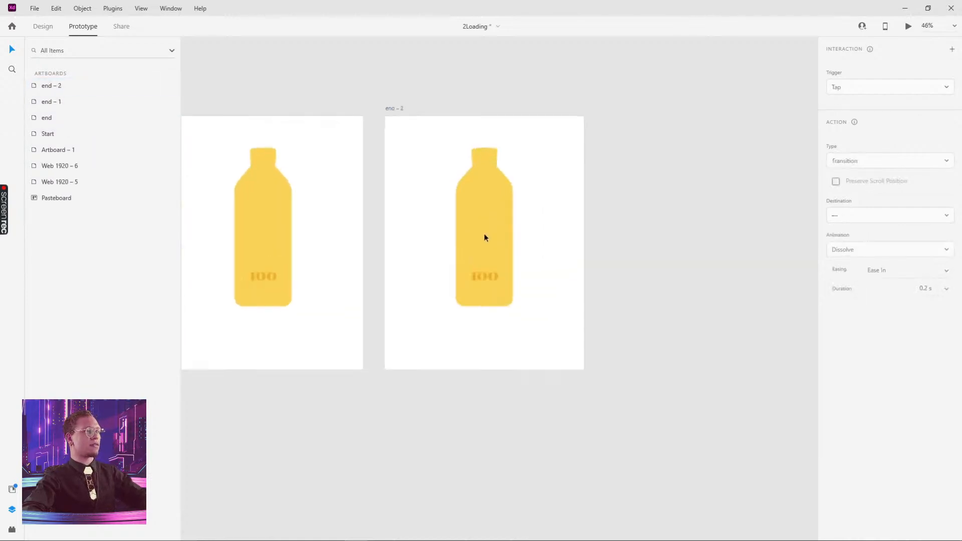
{"action": "left_click", "coordinate": [44, 29]}
{"action": "scroll", "coordinate": [488, 266], "scroll_direction": "up", "scroll_amount": 2}
{"action": "left_click", "coordinate": [492, 333]}
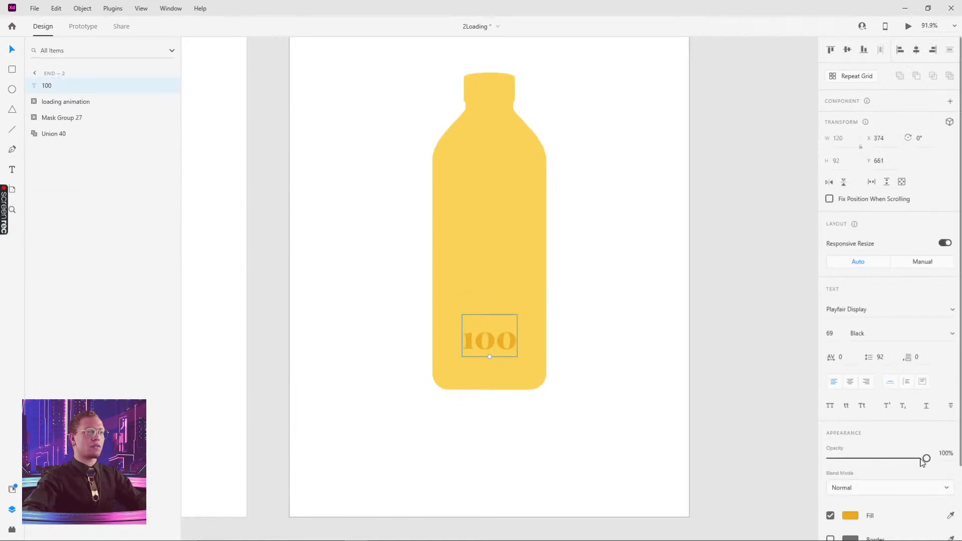
{"action": "left_click_drag", "start_coordinate": [927, 458], "coordinate": [831, 458]}
- Inside Mask Group 27, raise the lower wave band Group 219 over the bottle
{"action": "left_click", "coordinate": [507, 239]}
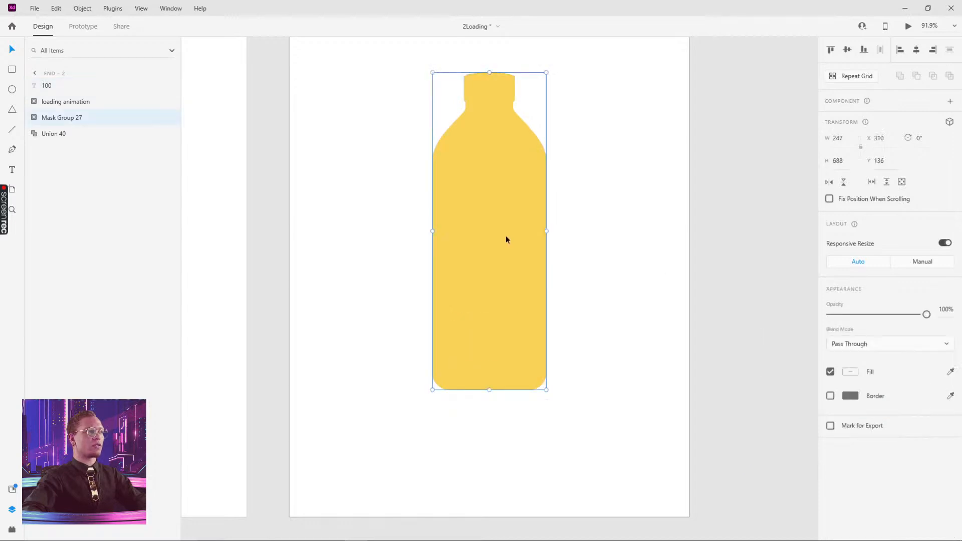
{"action": "scroll", "coordinate": [489, 223], "scroll_direction": "down", "scroll_amount": 3}
{"action": "double_click", "coordinate": [491, 224]}
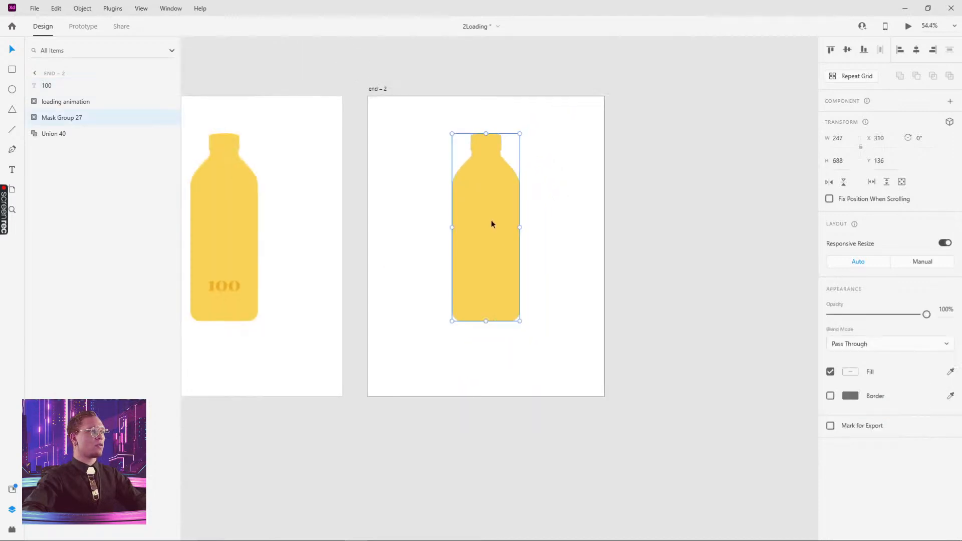
{"action": "scroll", "coordinate": [485, 335], "scroll_direction": "down", "scroll_amount": 2}
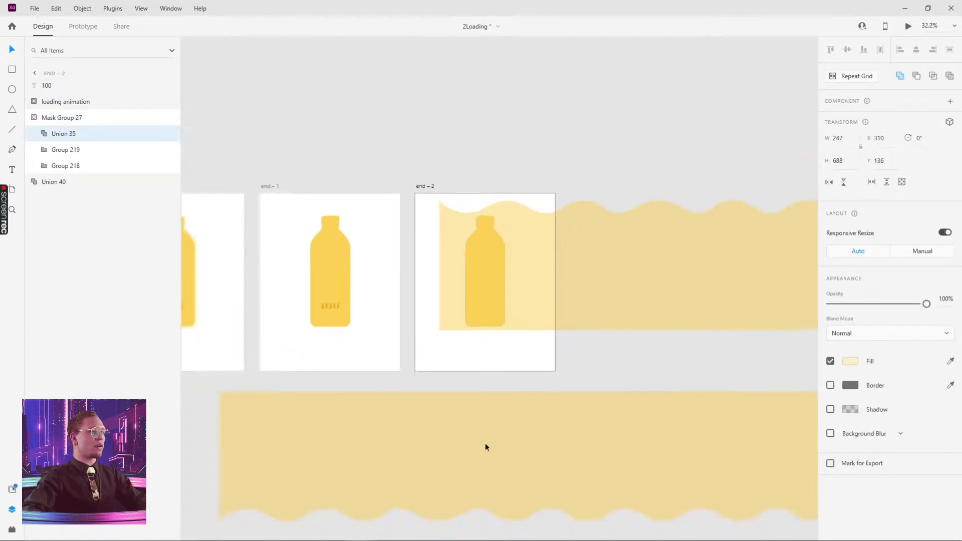
{"action": "left_click", "coordinate": [504, 436]}
{"action": "mouse_move", "coordinate": [504, 432]}
{"action": "left_mouse_down"}
{"action": "mouse_move", "coordinate": [499, 407]}
{"action": "mouse_move", "coordinate": [513, 411]}
{"action": "mouse_move", "coordinate": [516, 426]}
{"action": "left_mouse_up"}
{"action": "left_click_drag", "start_coordinate": [585, 310], "coordinate": [603, 226]}
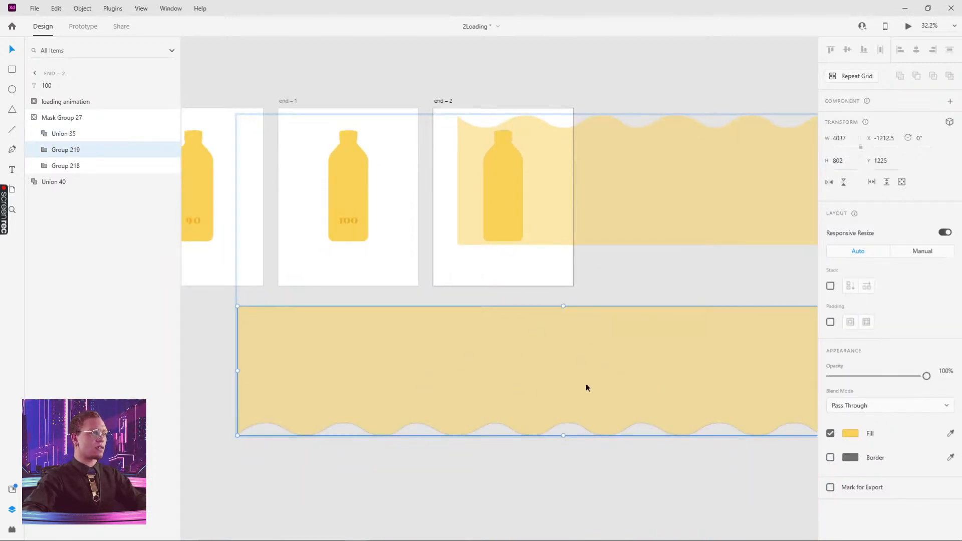
{"action": "left_click_drag", "start_coordinate": [588, 387], "coordinate": [589, 321]}
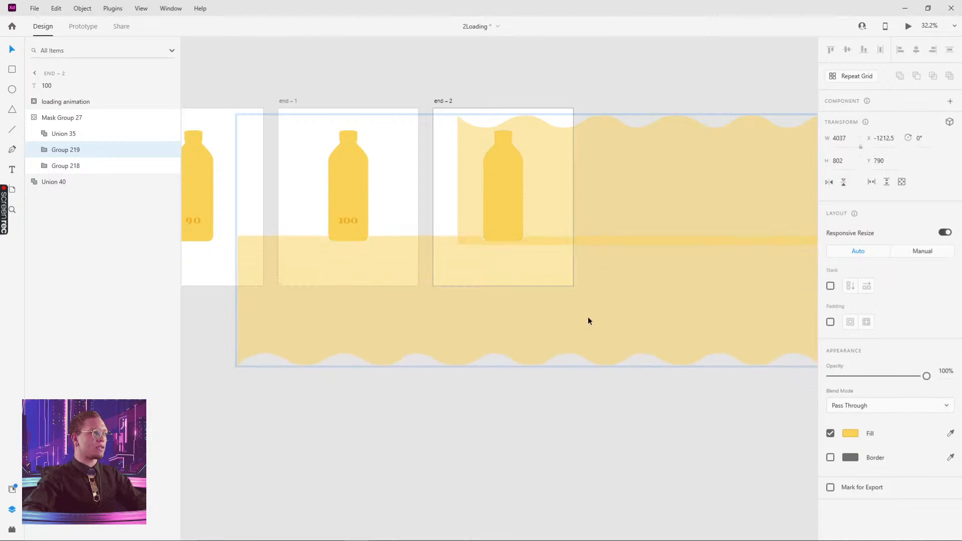
{"action": "left_click_drag", "start_coordinate": [730, 286], "coordinate": [384, 284]}
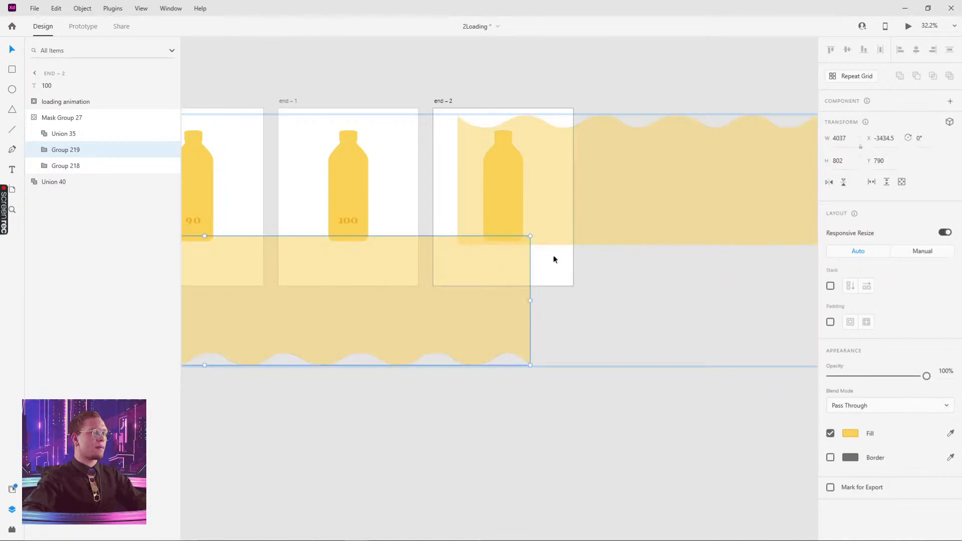
- Move both wave bands, Groups 218 and 219, above the bottle so it looks empty
{"action": "left_click", "coordinate": [552, 191], "text": "shift"}
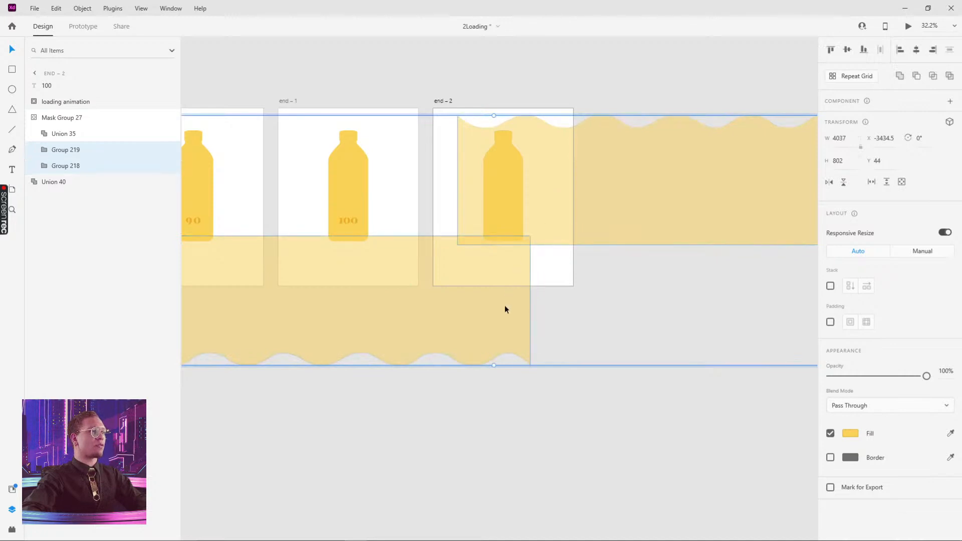
{"action": "left_click_drag", "start_coordinate": [513, 321], "coordinate": [519, 214]}
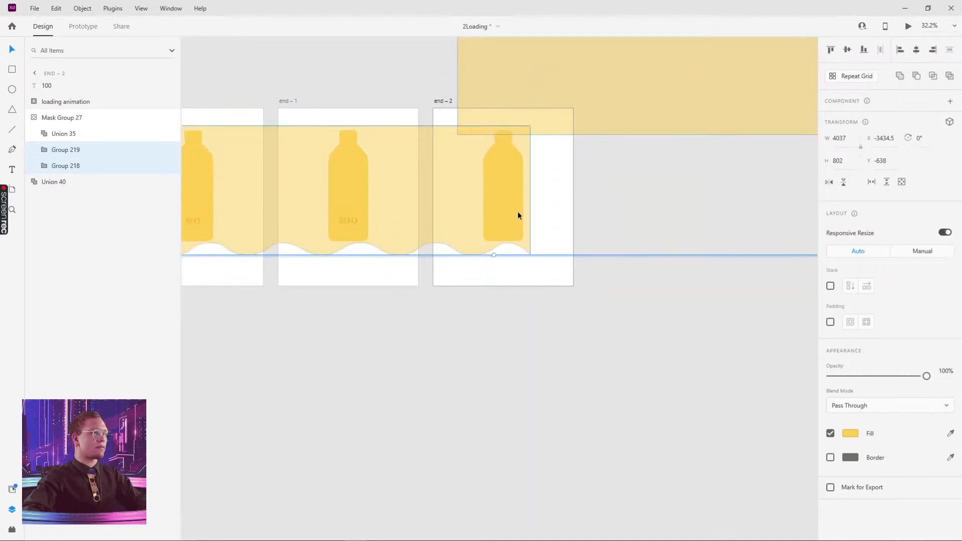
{"action": "left_click_drag", "start_coordinate": [425, 207], "coordinate": [696, 200]}
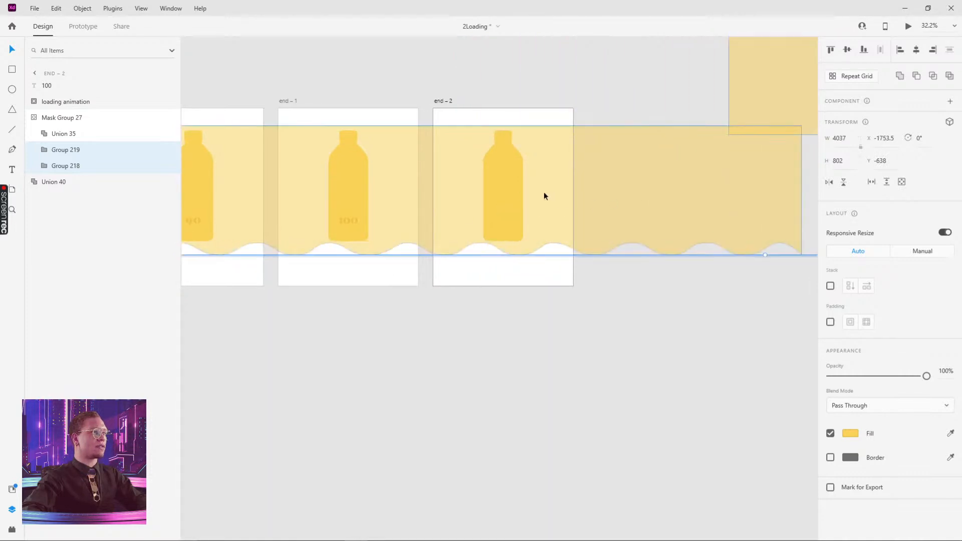
{"action": "left_click_drag", "start_coordinate": [543, 196], "coordinate": [657, 202]}
{"action": "left_click_drag", "start_coordinate": [538, 189], "coordinate": [619, 177]}
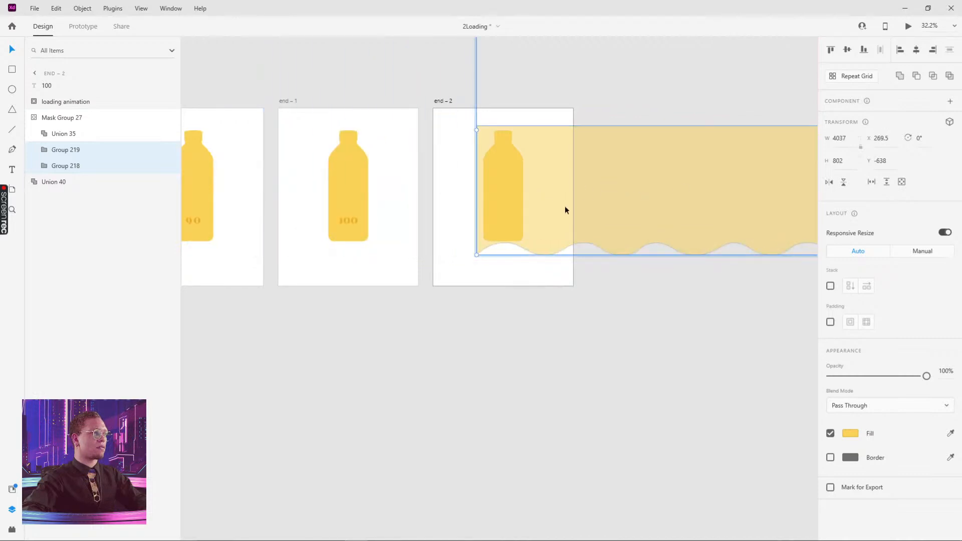
{"action": "left_click_drag", "start_coordinate": [565, 206], "coordinate": [580, 99]}
{"action": "left_click", "coordinate": [592, 335]}
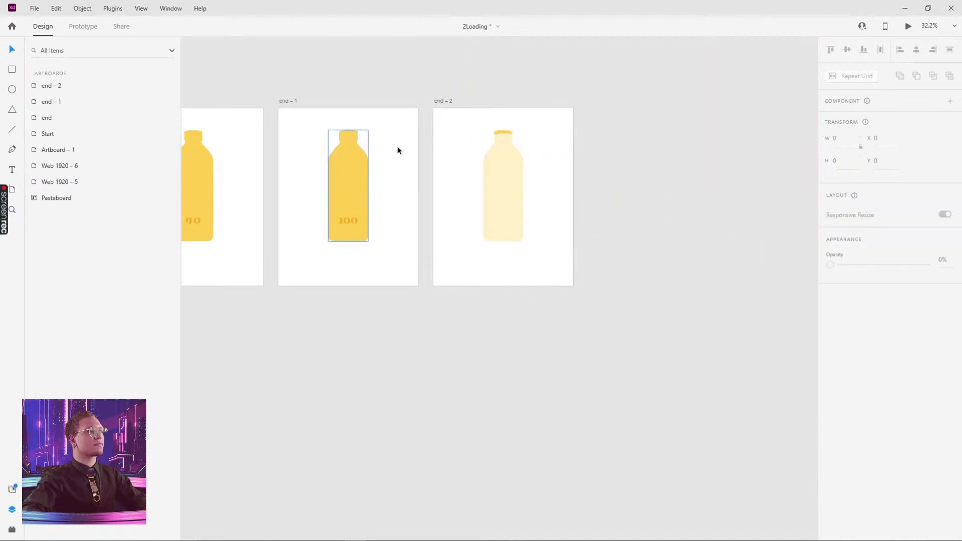
{"action": "key", "text": "ctrl+z"}
{"action": "left_click_drag", "start_coordinate": [552, 185], "coordinate": [553, 100]}
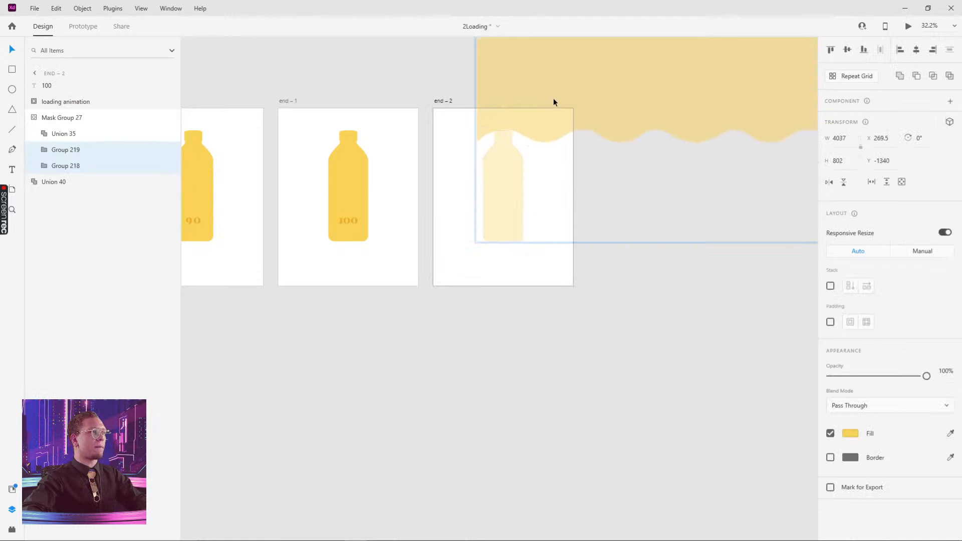
{"action": "left_click", "coordinate": [549, 322]}
- Slide the end – 1 bottle's lower wave band Group 219 left to X -3462.5
{"action": "double_click", "coordinate": [339, 186]}
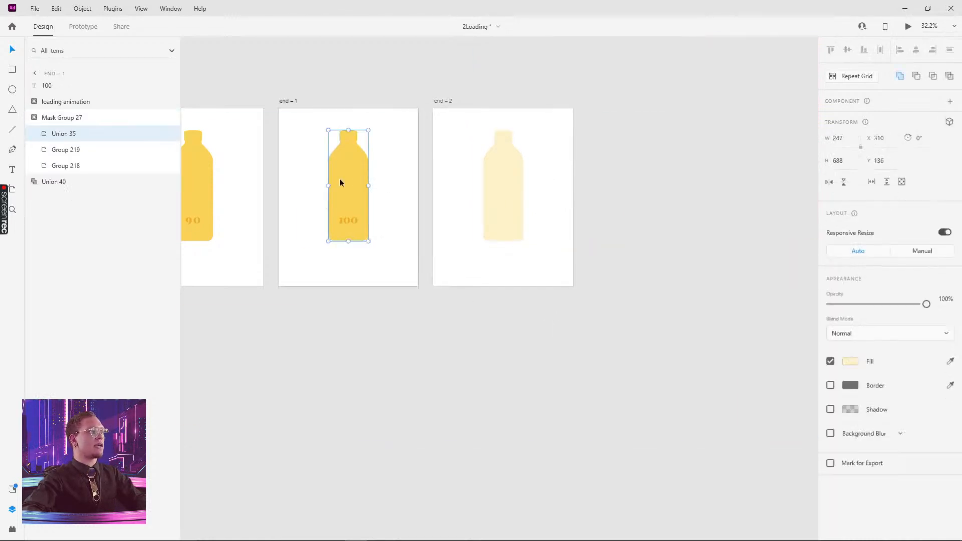
{"action": "scroll", "coordinate": [350, 286], "scroll_direction": "down", "scroll_amount": 4}
{"action": "left_click_drag", "start_coordinate": [350, 281], "coordinate": [462, 232]}
{"action": "scroll", "coordinate": [462, 232], "scroll_direction": "up", "scroll_amount": 4}
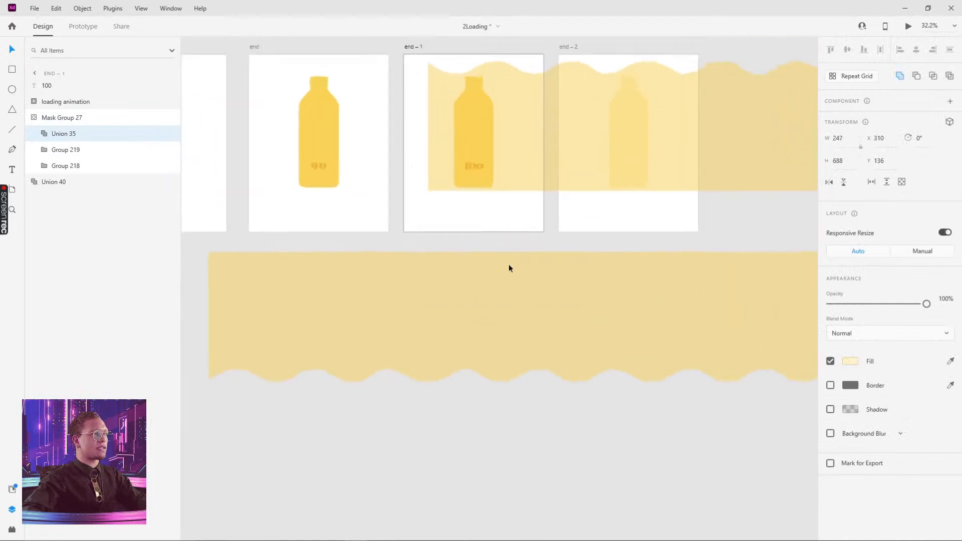
{"action": "left_click", "coordinate": [488, 299]}
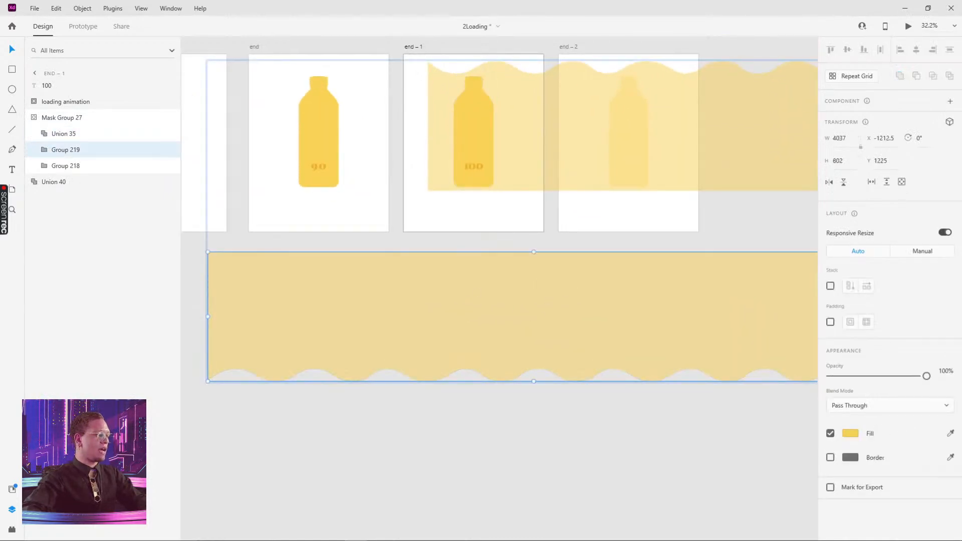
{"action": "left_click_drag", "start_coordinate": [738, 296], "coordinate": [396, 296]}
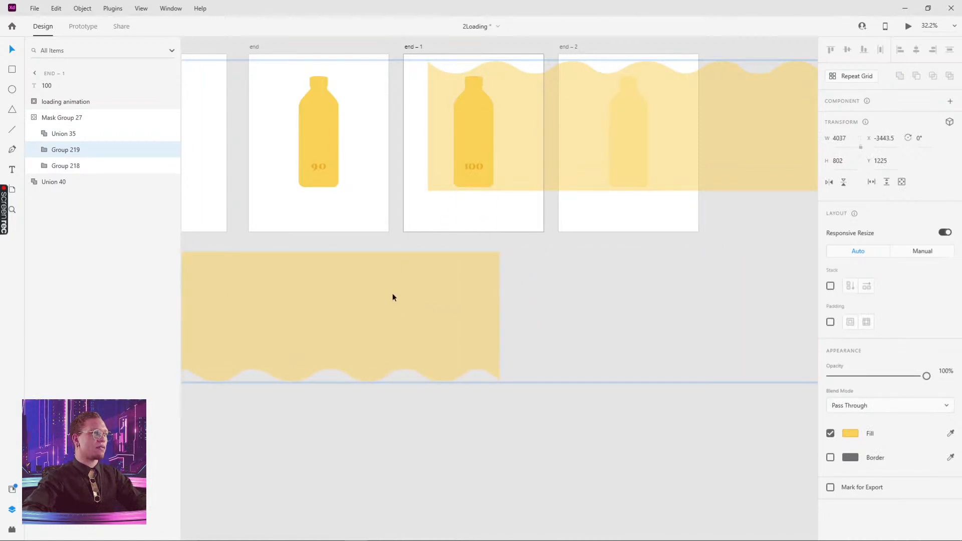
{"action": "left_click", "coordinate": [486, 209]}
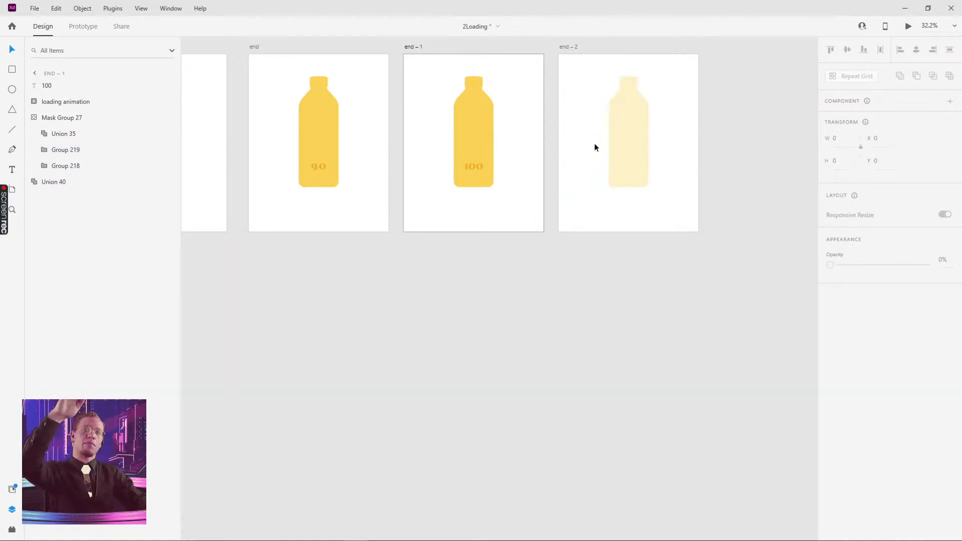
- Link the end – 1 artboard to end – 2 with a timed auto-animate
{"action": "scroll", "coordinate": [516, 239], "scroll_direction": "down", "scroll_amount": 2}
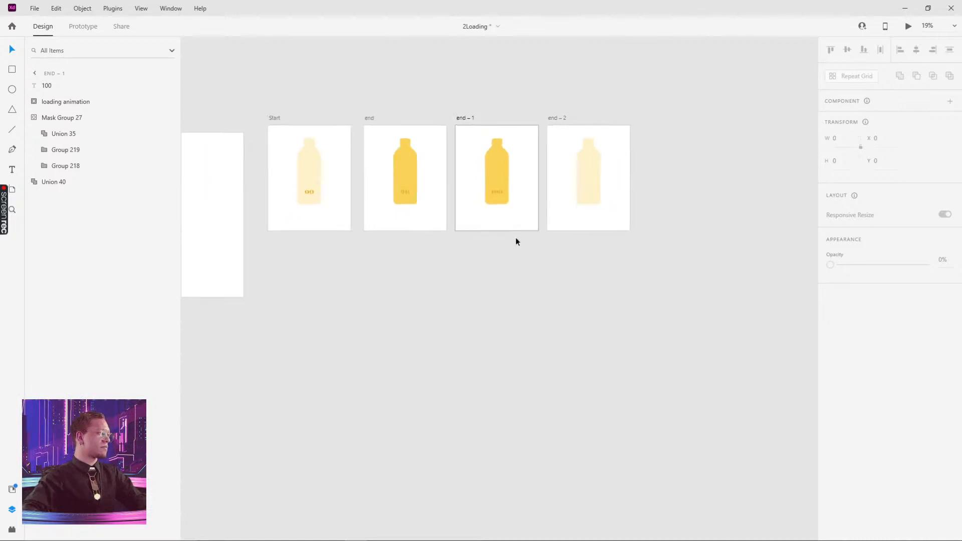
{"action": "left_click_drag", "start_coordinate": [516, 242], "coordinate": [515, 268]}
{"action": "scroll", "coordinate": [303, 113], "scroll_direction": "left", "scroll_amount": 2}
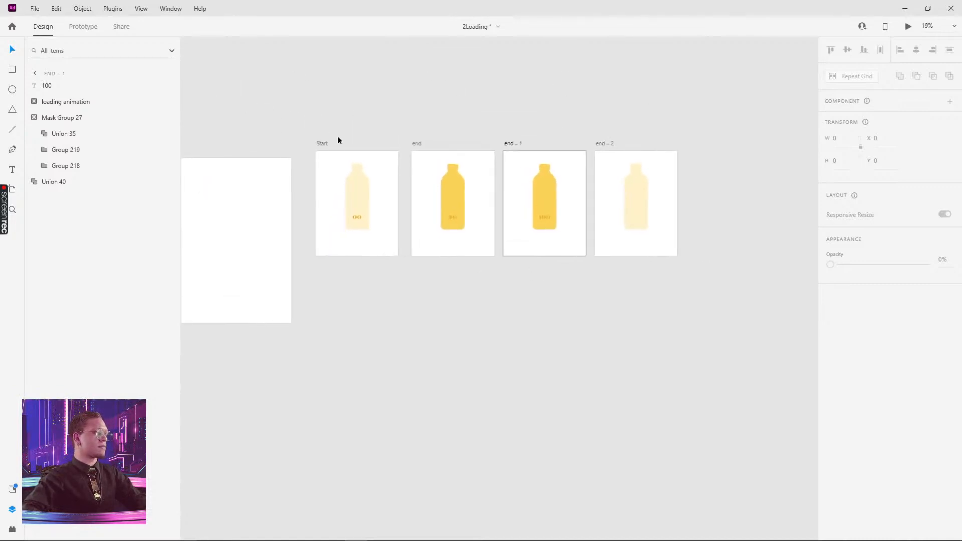
{"action": "left_click", "coordinate": [321, 143]}
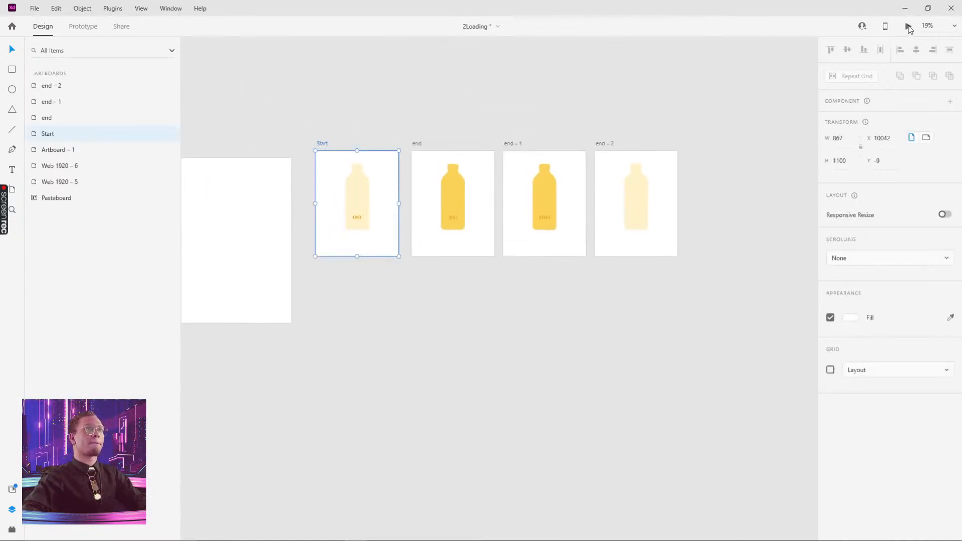
{"action": "left_click", "coordinate": [83, 28]}
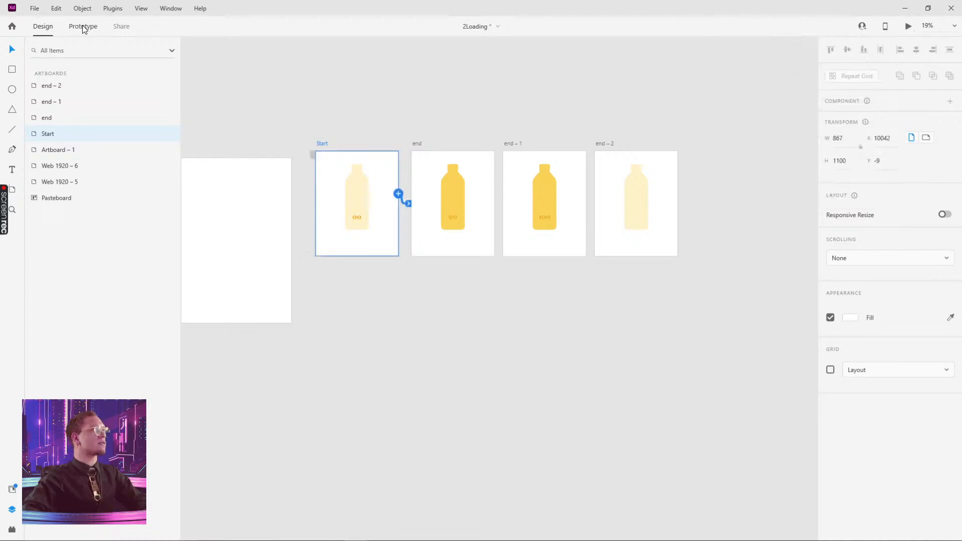
{"action": "left_click", "coordinate": [512, 145]}
{"action": "left_click_drag", "start_coordinate": [587, 194], "coordinate": [604, 181]}
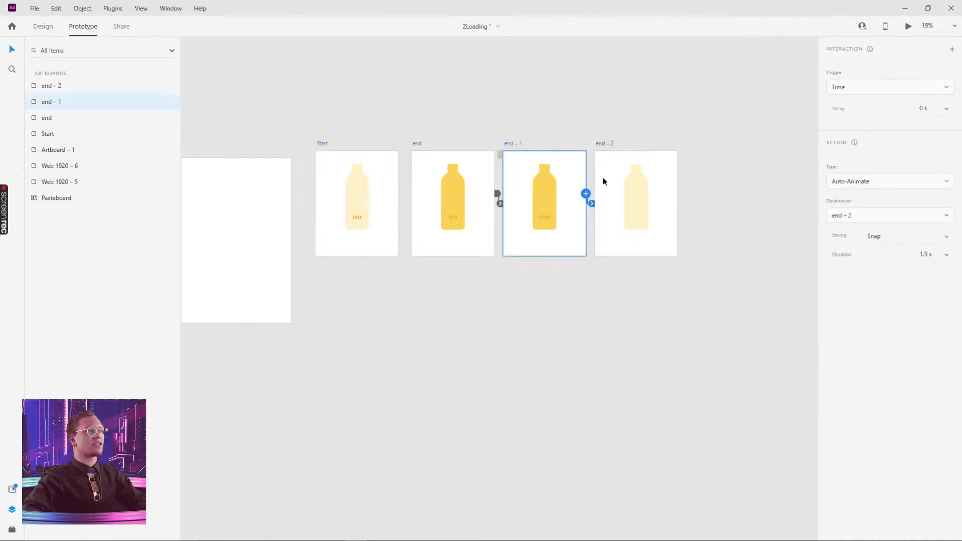
- Preview the animation from Start, then open the end – 1 bottle's mask
{"action": "left_click", "coordinate": [323, 144]}
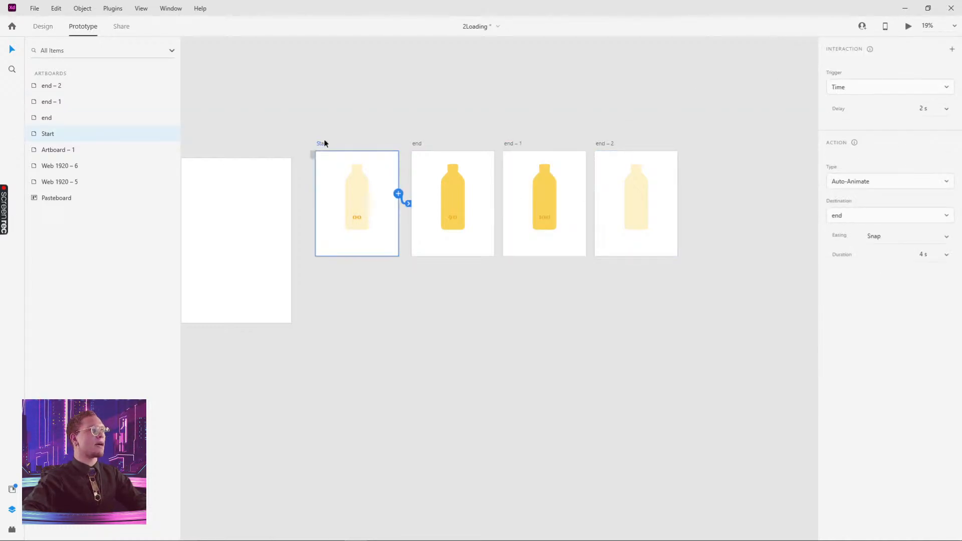
{"action": "left_click", "coordinate": [909, 27]}
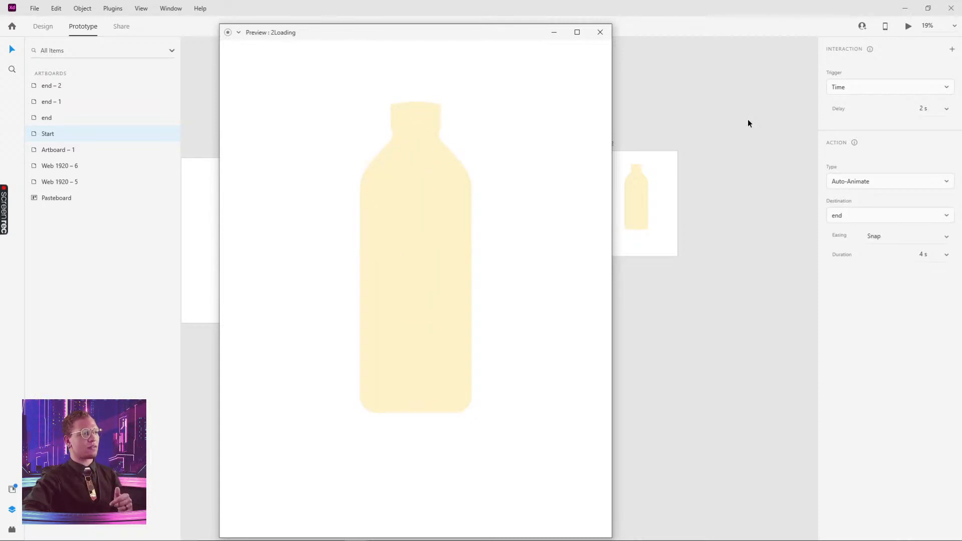
{"action": "left_click", "coordinate": [600, 32]}
{"action": "double_click", "coordinate": [549, 197]}
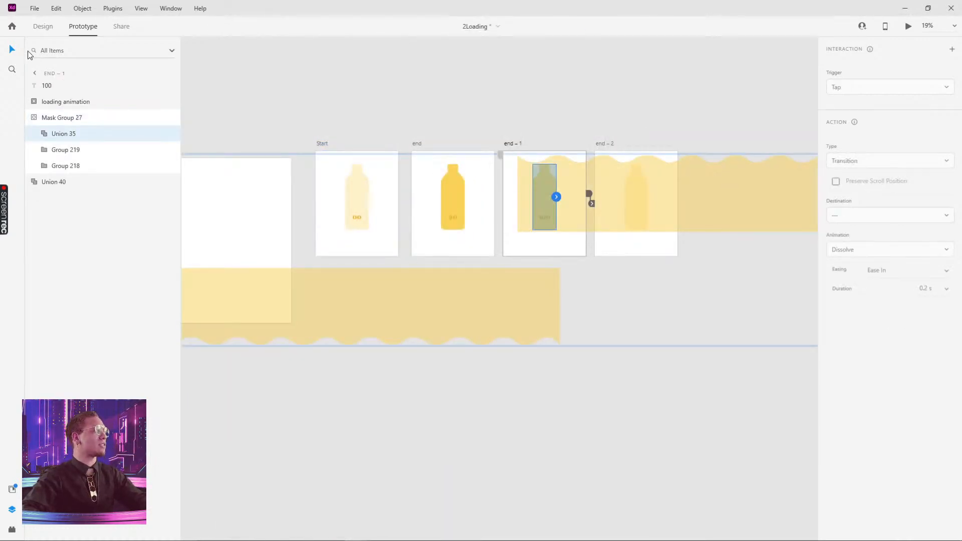
- Inspect wave Groups 218 and 219 inside the end – 1 bottle mask
{"action": "left_click", "coordinate": [43, 27]}
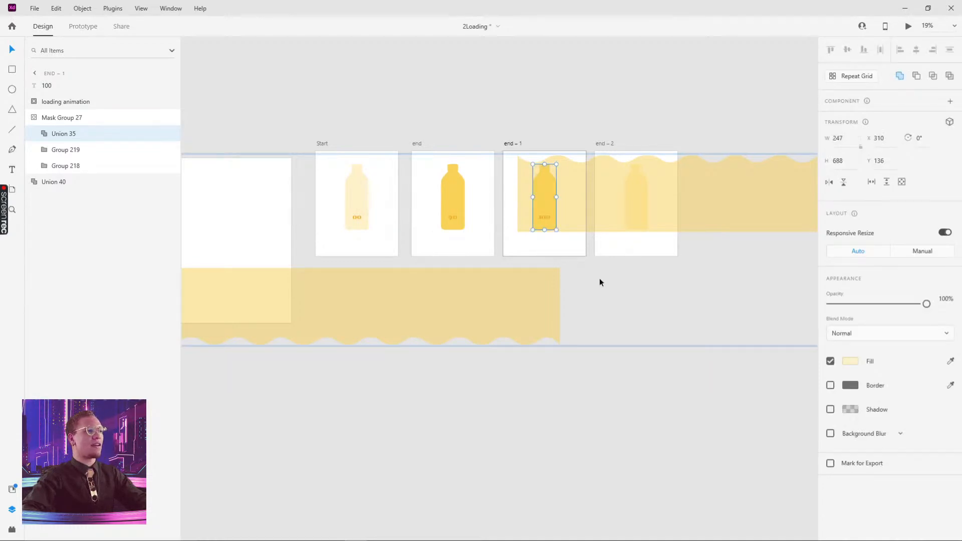
{"action": "left_click", "coordinate": [572, 221]}
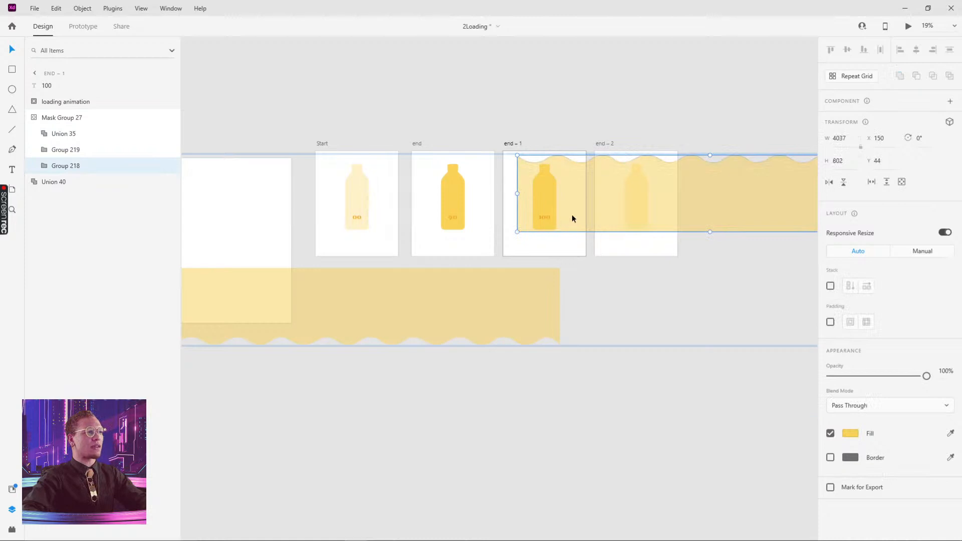
{"action": "left_click", "coordinate": [546, 290]}
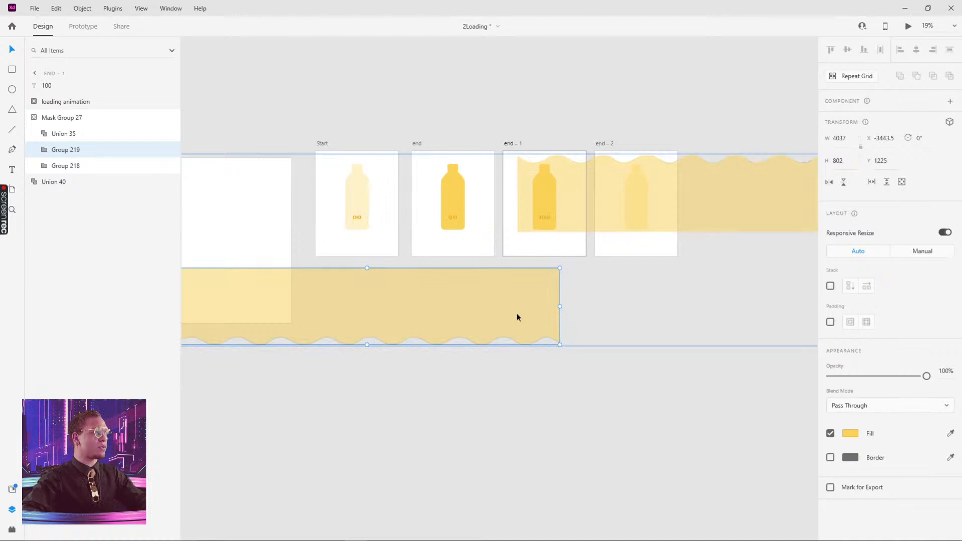
{"action": "left_click", "coordinate": [624, 417]}
- Inspect end – 2's wave Groups 218 and 219 via Layers, then select the end – 1 artboard
{"action": "left_click", "coordinate": [635, 186]}
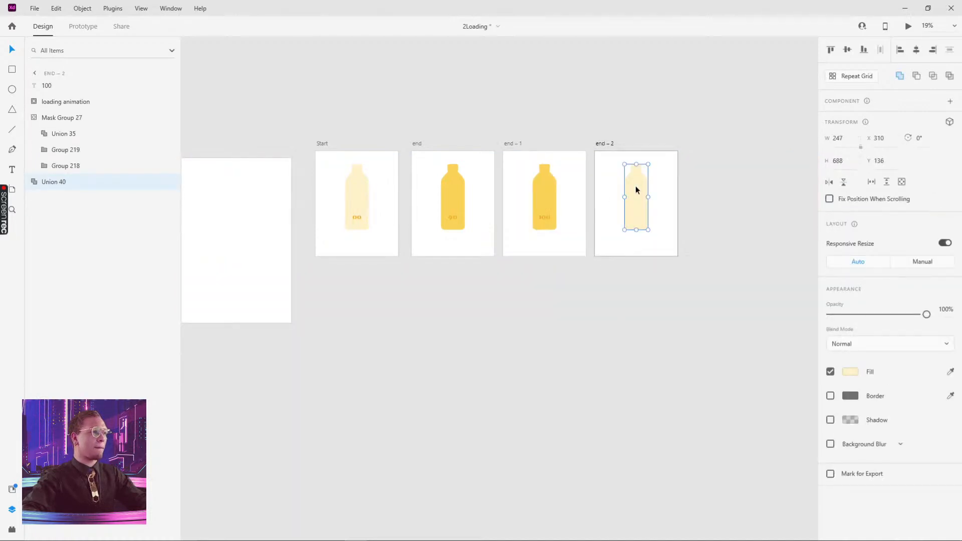
{"action": "double_click", "coordinate": [636, 186]}
{"action": "double_click", "coordinate": [635, 185]}
{"action": "left_click", "coordinate": [668, 185]}
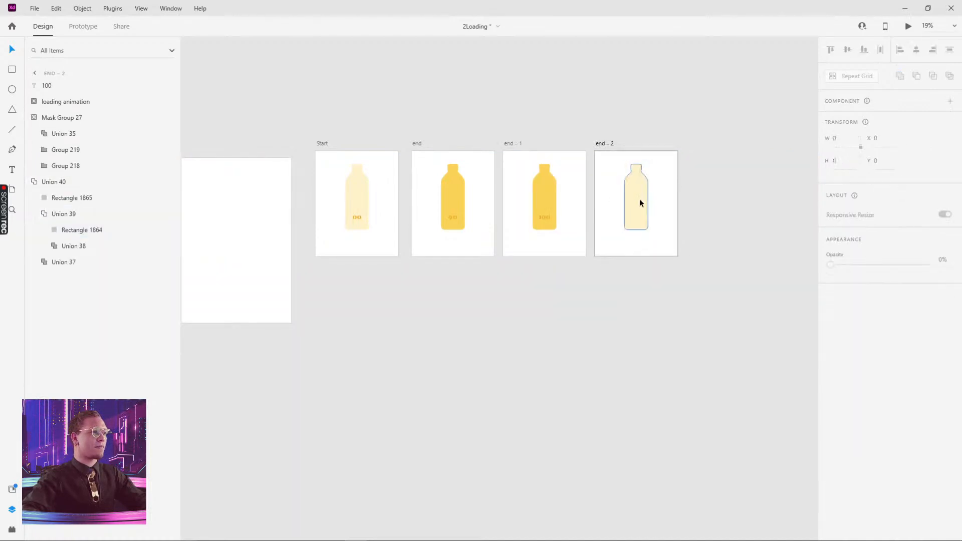
{"action": "left_click", "coordinate": [639, 198]}
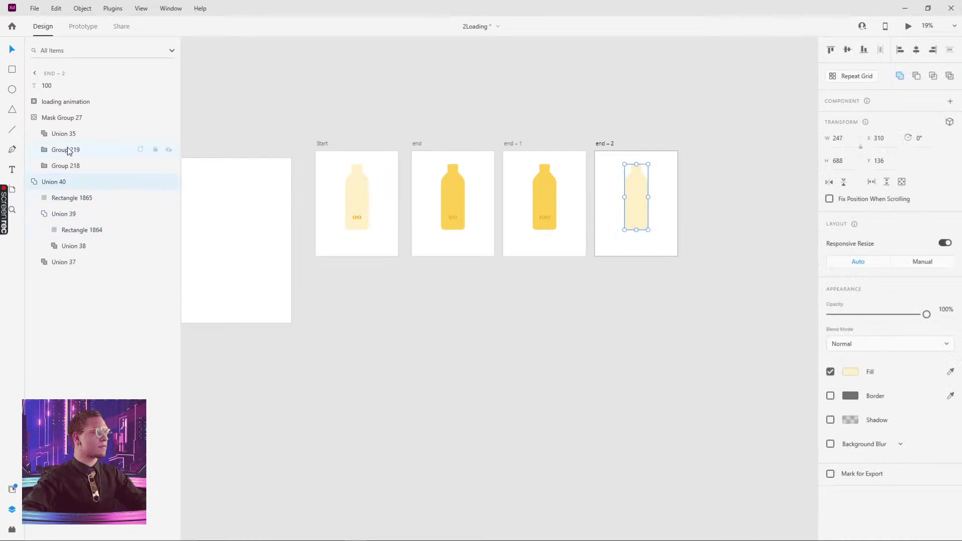
{"action": "left_click", "coordinate": [68, 167]}
{"action": "left_click", "coordinate": [62, 152]}
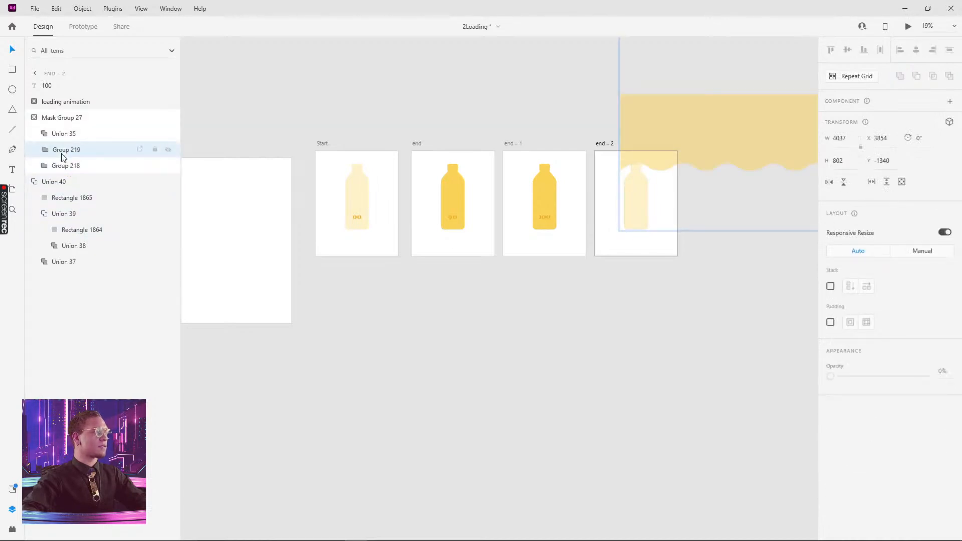
{"action": "left_click_drag", "start_coordinate": [767, 352], "coordinate": [633, 427]}
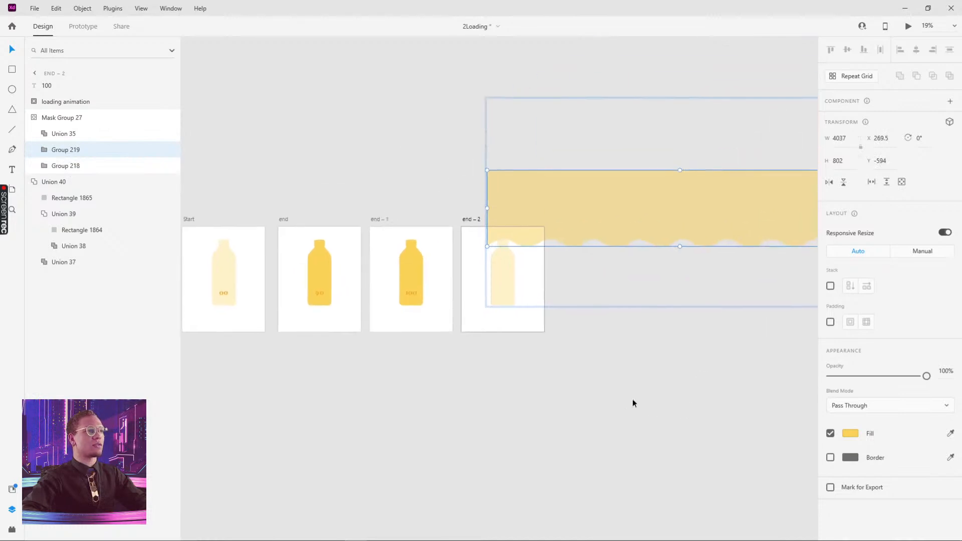
{"action": "left_click_drag", "start_coordinate": [669, 305], "coordinate": [573, 314]}
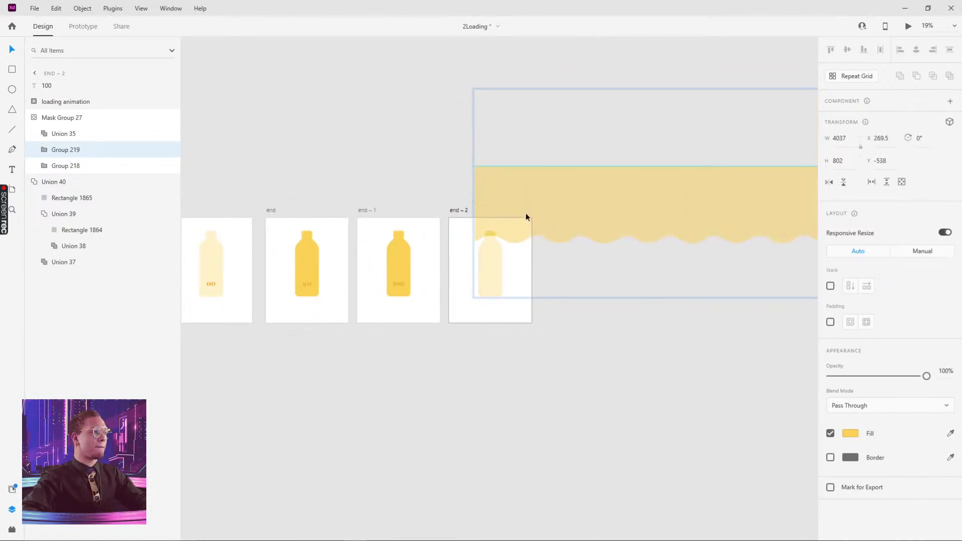
{"action": "left_click", "coordinate": [404, 257]}
{"action": "left_click", "coordinate": [367, 213]}
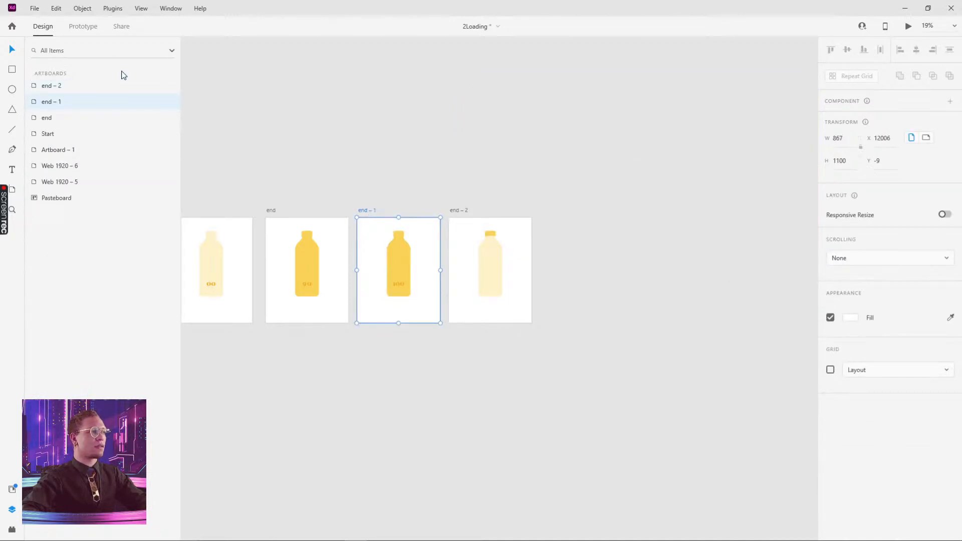
- Set end – 1's time-trigger delay to 2 s
{"action": "left_click", "coordinate": [81, 29]}
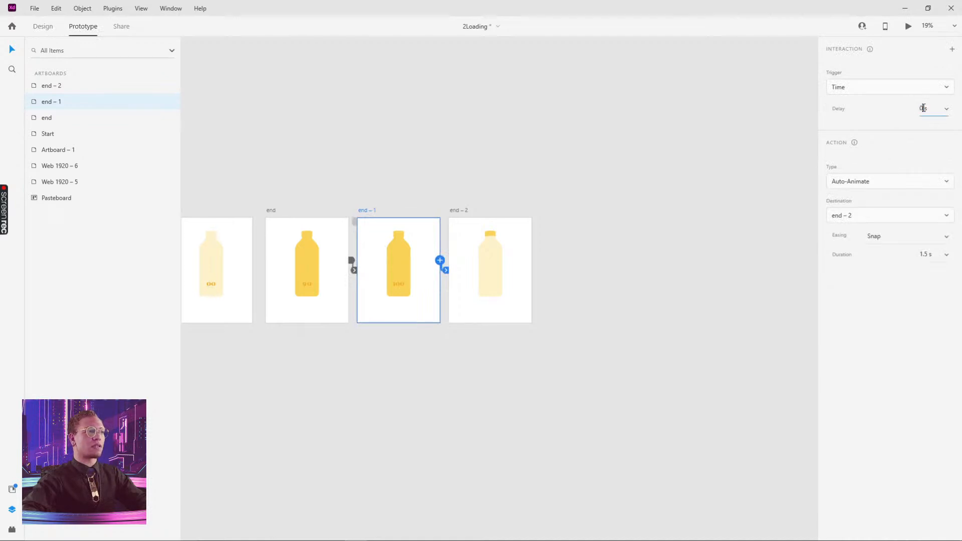
{"action": "type", "text": "2"}
{"action": "key", "text": "Return"}
{"action": "scroll", "coordinate": [500, 201], "scroll_direction": "left", "scroll_amount": 2}
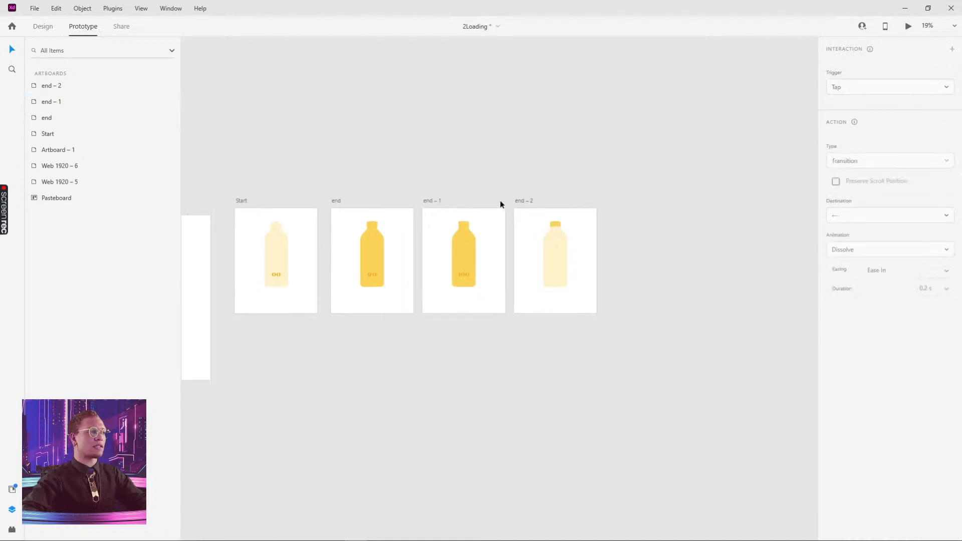
- Preview the draining animation, then open the end – 1 bottle's mask
{"action": "left_click", "coordinate": [908, 25]}
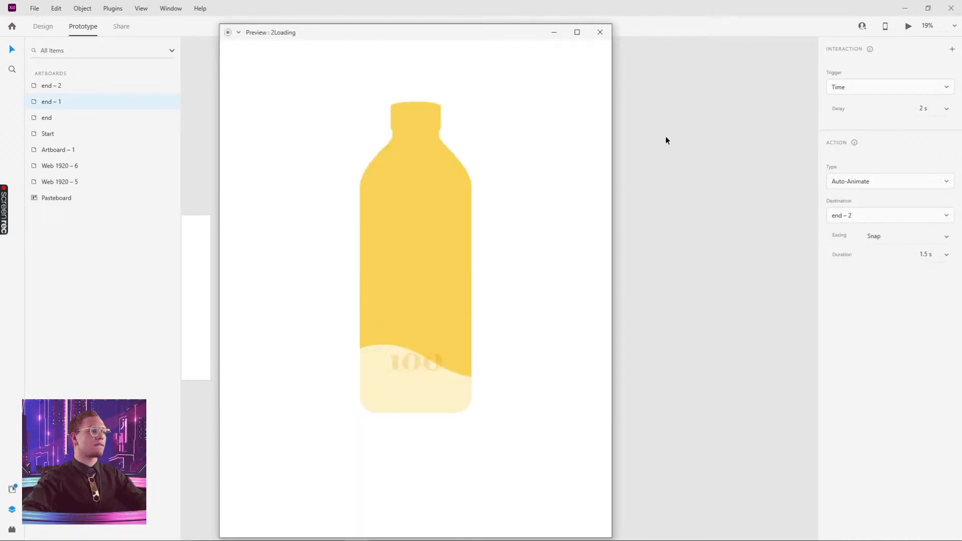
{"action": "left_click", "coordinate": [600, 32]}
{"action": "double_click", "coordinate": [467, 259]}
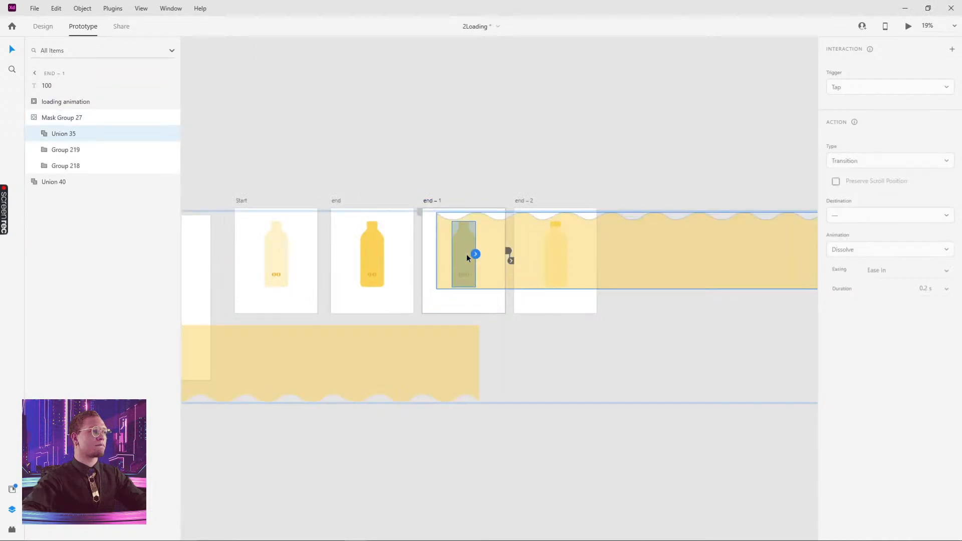
- Check the top wave Group 218 positions in the end – 1 and end – 2 bottle masks
{"action": "left_click", "coordinate": [495, 246]}
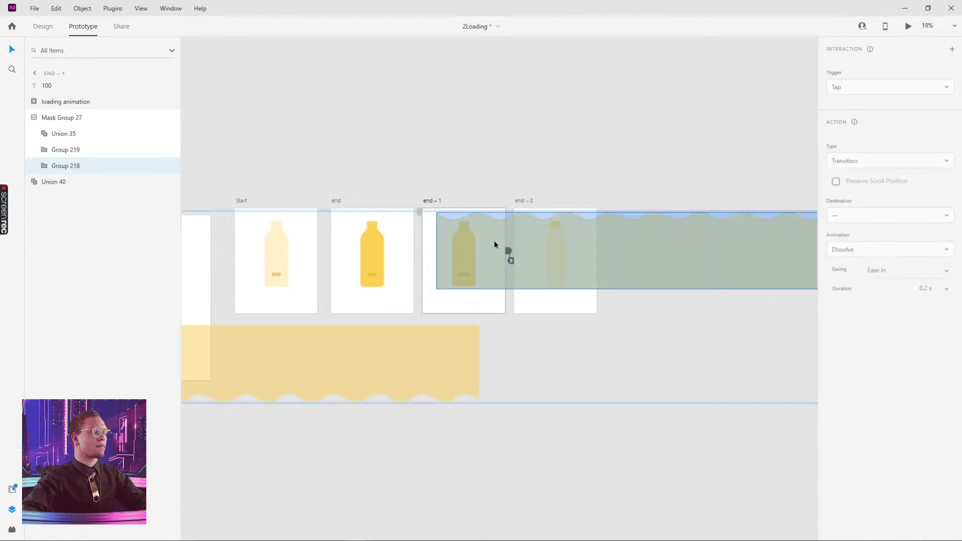
{"action": "left_click", "coordinate": [584, 153]}
{"action": "left_click", "coordinate": [555, 223]}
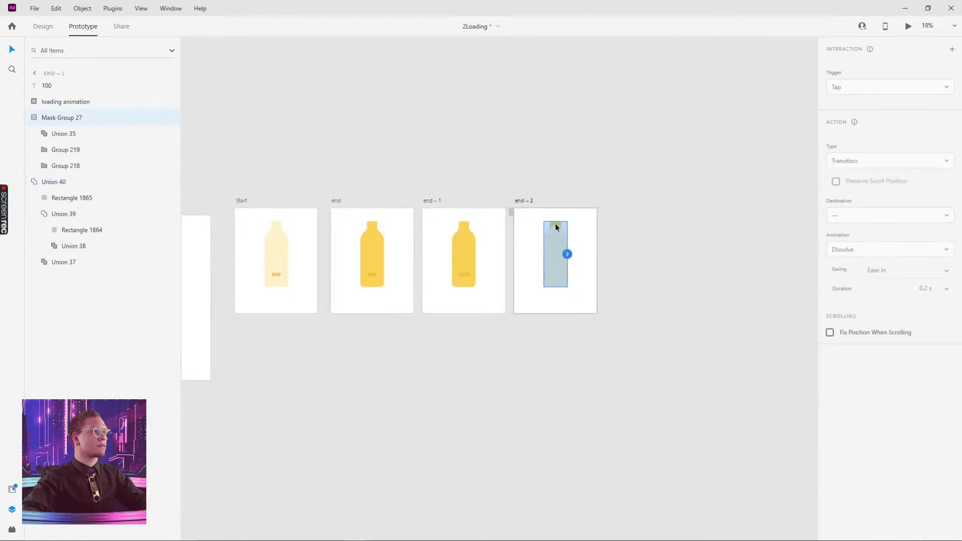
{"action": "double_click", "coordinate": [556, 224]}
{"action": "left_click_drag", "start_coordinate": [646, 187], "coordinate": [395, 234]}
{"action": "left_click", "coordinate": [659, 153]}
{"action": "left_click_drag", "start_coordinate": [264, 250], "coordinate": [448, 235]}
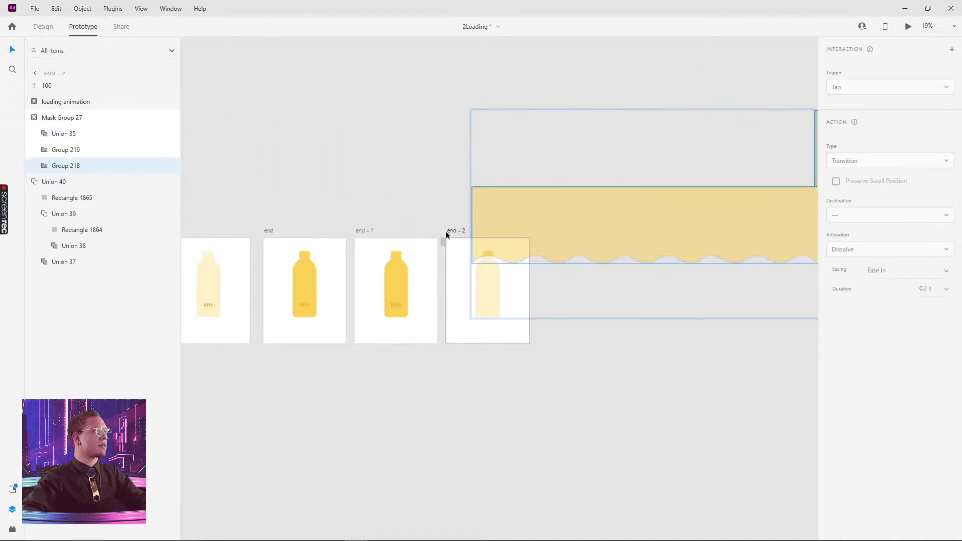
{"action": "left_click", "coordinate": [397, 278]}
{"action": "double_click", "coordinate": [397, 278]}
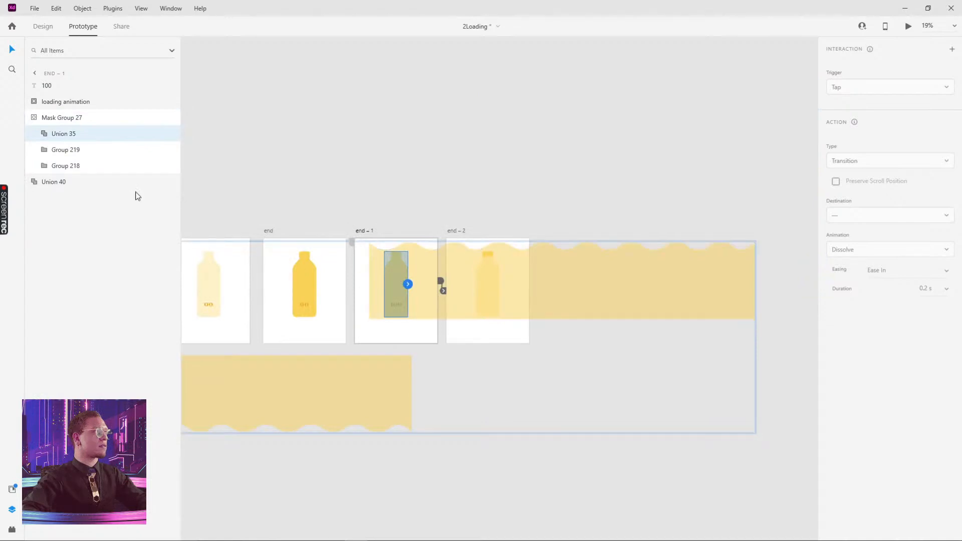
- Compare end – 2's lower and upper wave groups against end – 1's Mask Group 27
{"action": "left_click", "coordinate": [74, 165]}
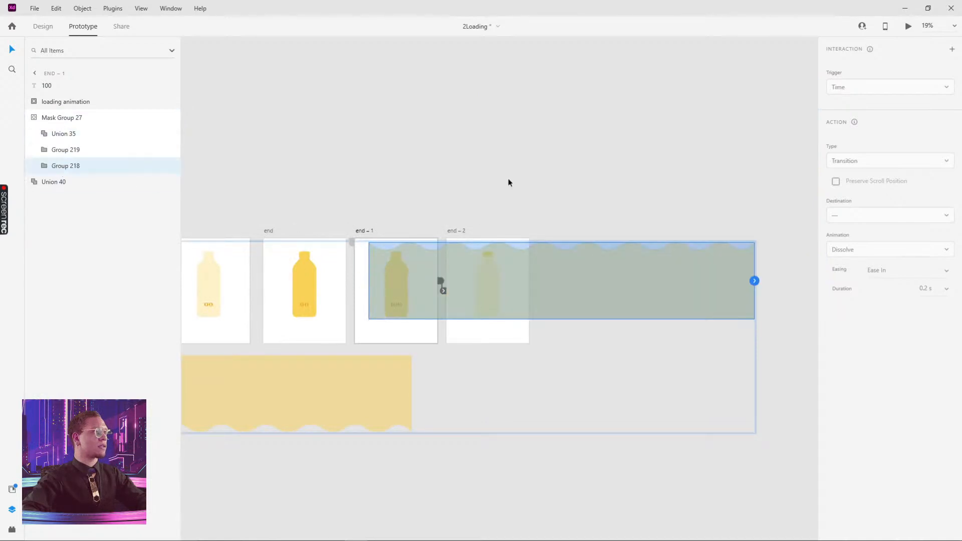
{"action": "left_click", "coordinate": [488, 253]}
{"action": "double_click", "coordinate": [488, 253]}
{"action": "left_click", "coordinate": [525, 224]}
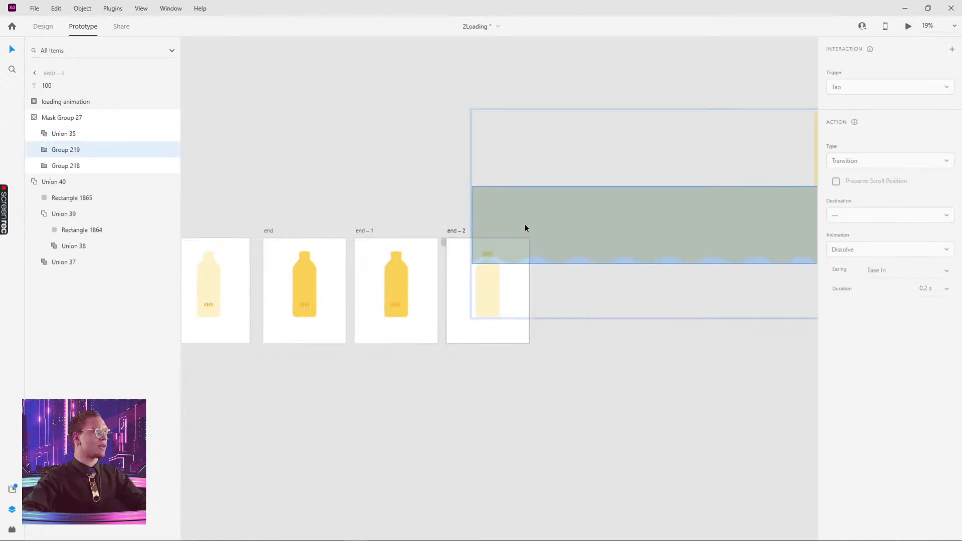
{"action": "left_click_drag", "start_coordinate": [683, 200], "coordinate": [419, 249]}
{"action": "left_click", "coordinate": [596, 219]}
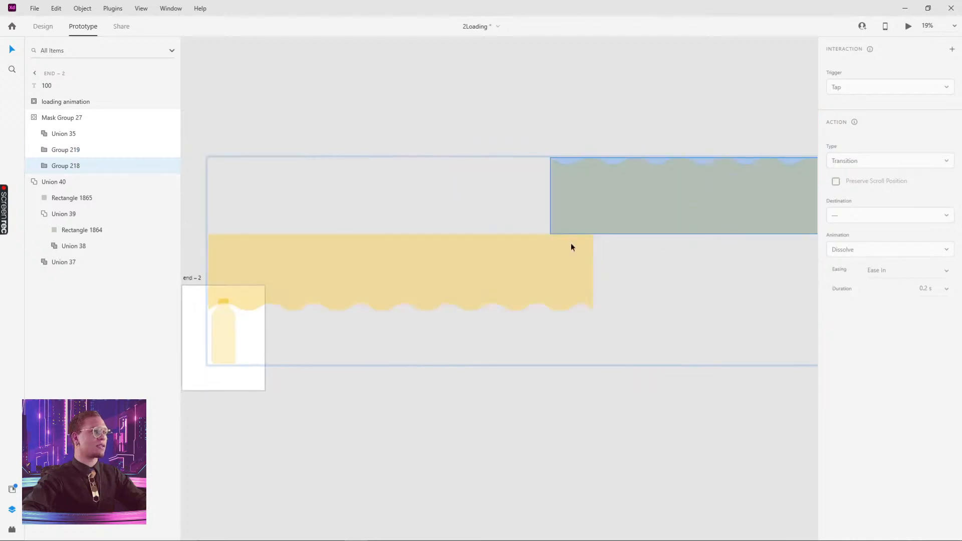
{"action": "left_click_drag", "start_coordinate": [227, 303], "coordinate": [512, 285]}
{"action": "left_click", "coordinate": [419, 300]}
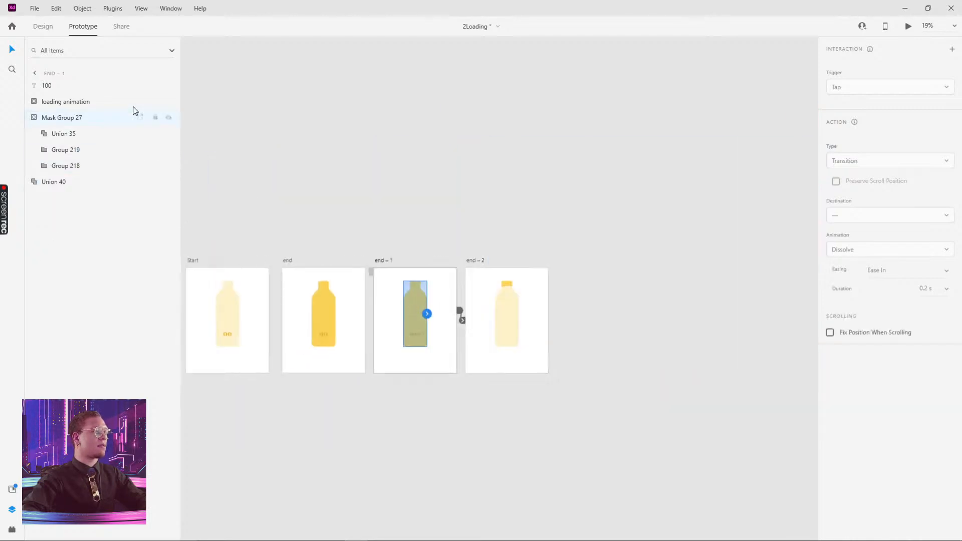
- Move end – 2's top wave Group 218 to X 270 over the lower band, then select end – 1
{"action": "left_click", "coordinate": [44, 27]}
{"action": "double_click", "coordinate": [409, 304]}
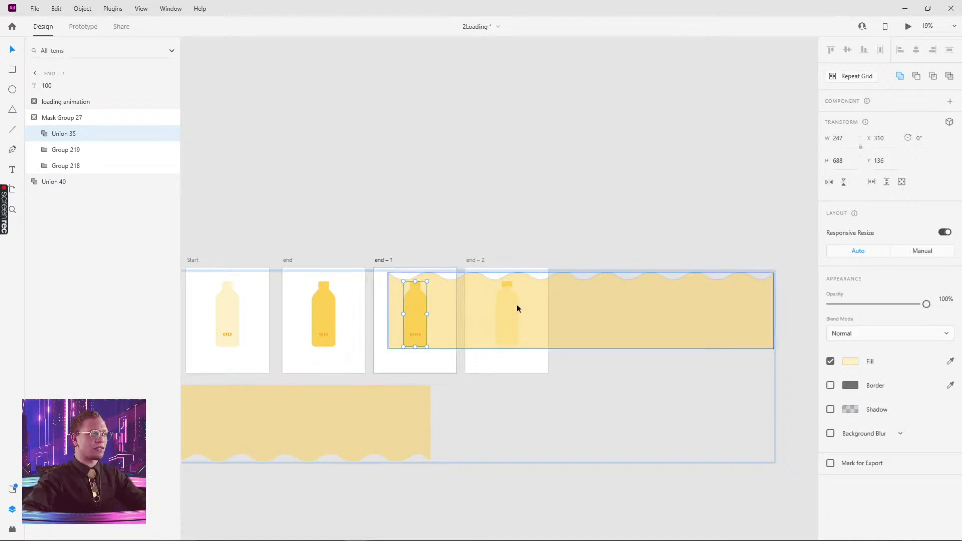
{"action": "left_click", "coordinate": [504, 239]}
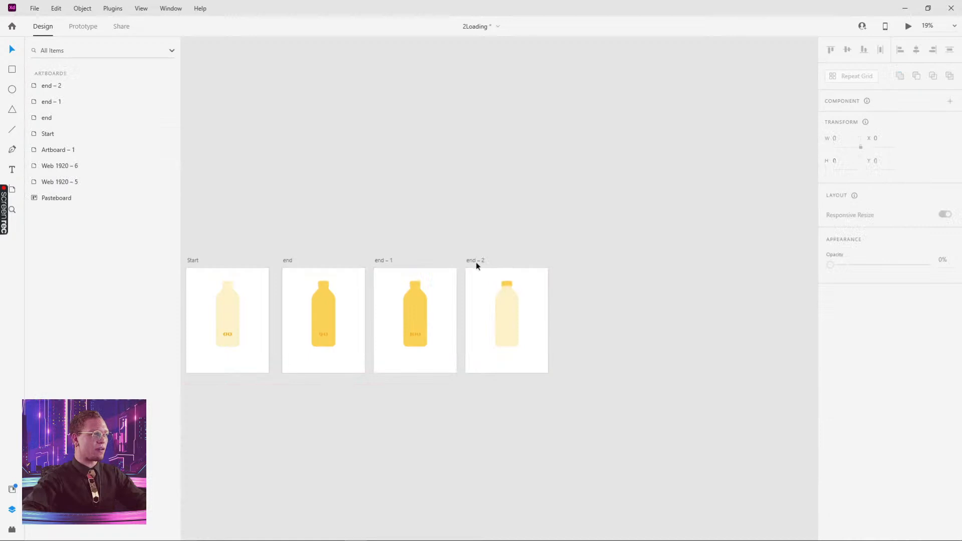
{"action": "double_click", "coordinate": [507, 284]}
{"action": "scroll", "coordinate": [411, 301], "scroll_direction": "right", "scroll_amount": 7}
{"action": "scroll", "coordinate": [410, 300], "scroll_direction": "up", "scroll_amount": 1}
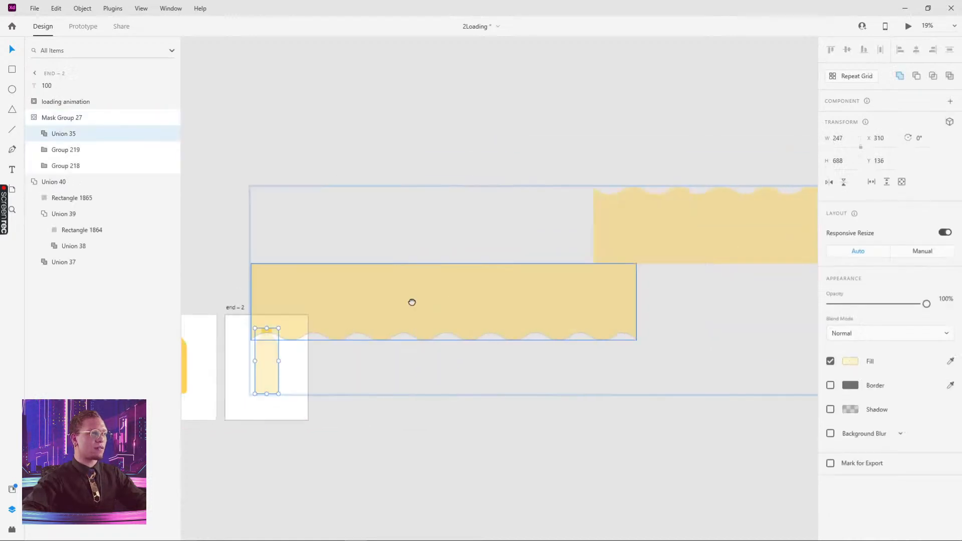
{"action": "left_click", "coordinate": [607, 237]}
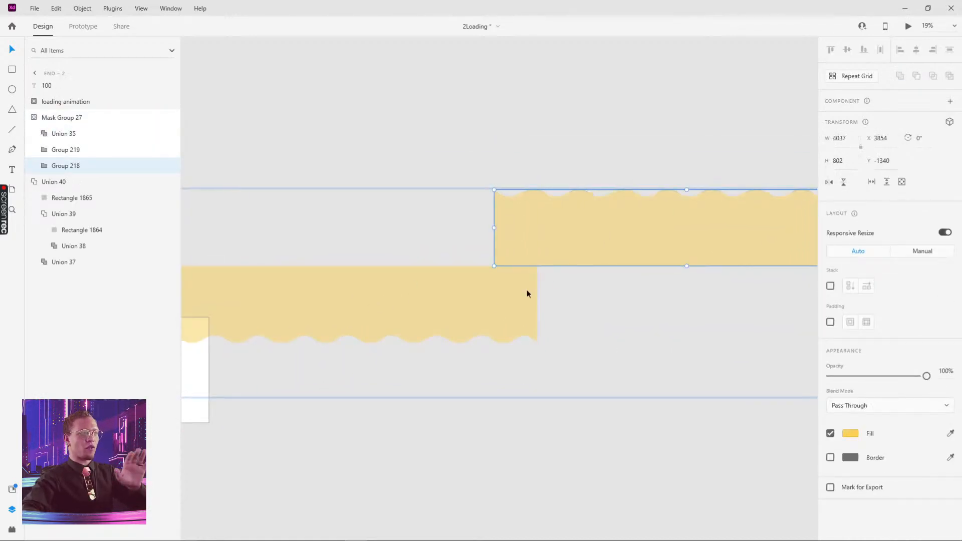
{"action": "left_click_drag", "start_coordinate": [435, 324], "coordinate": [549, 335]}
{"action": "left_click_drag", "start_coordinate": [641, 263], "coordinate": [315, 251]}
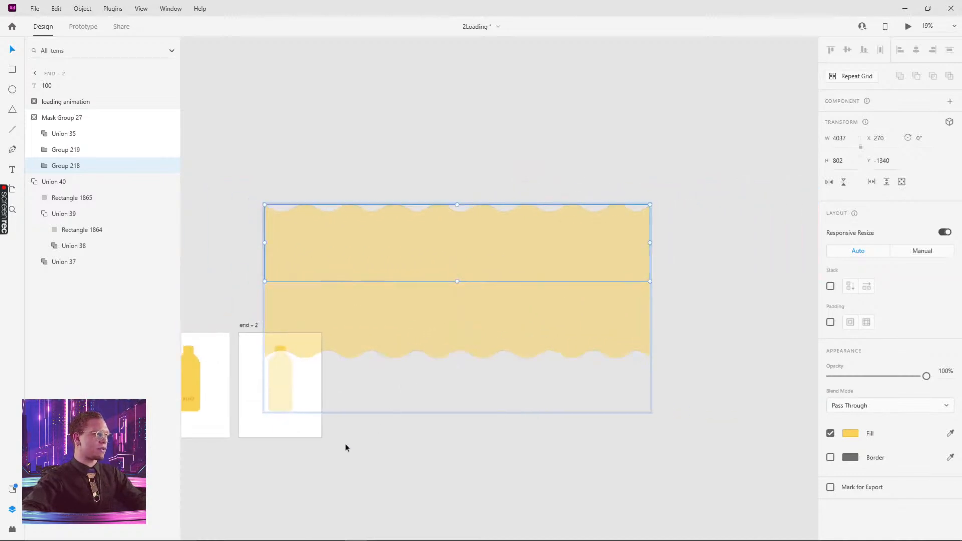
{"action": "left_click", "coordinate": [293, 467]}
{"action": "left_click_drag", "start_coordinate": [293, 467], "coordinate": [388, 456]}
{"action": "left_click", "coordinate": [273, 313]}
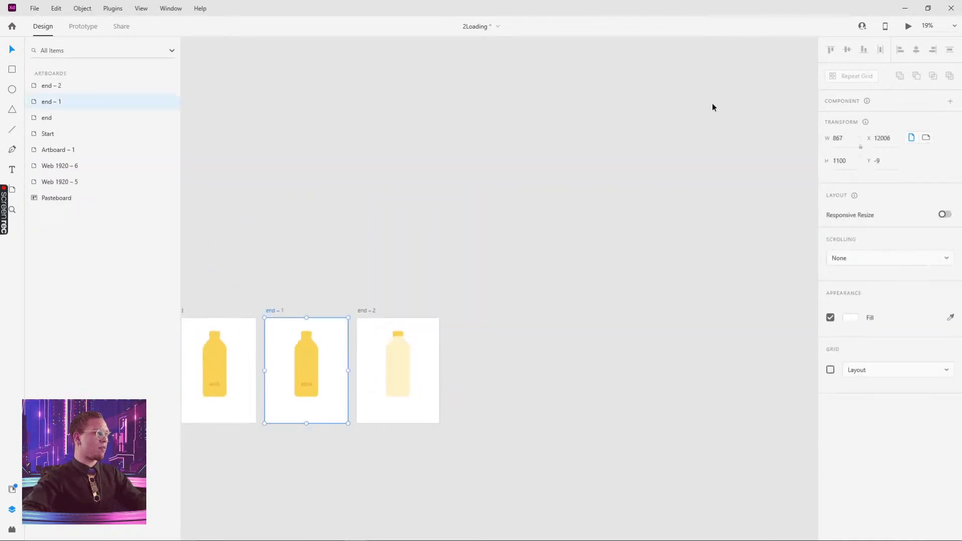
- Preview, then change end – 1's auto-animate duration from 1.5 s to 3 s
{"action": "left_click", "coordinate": [907, 28]}
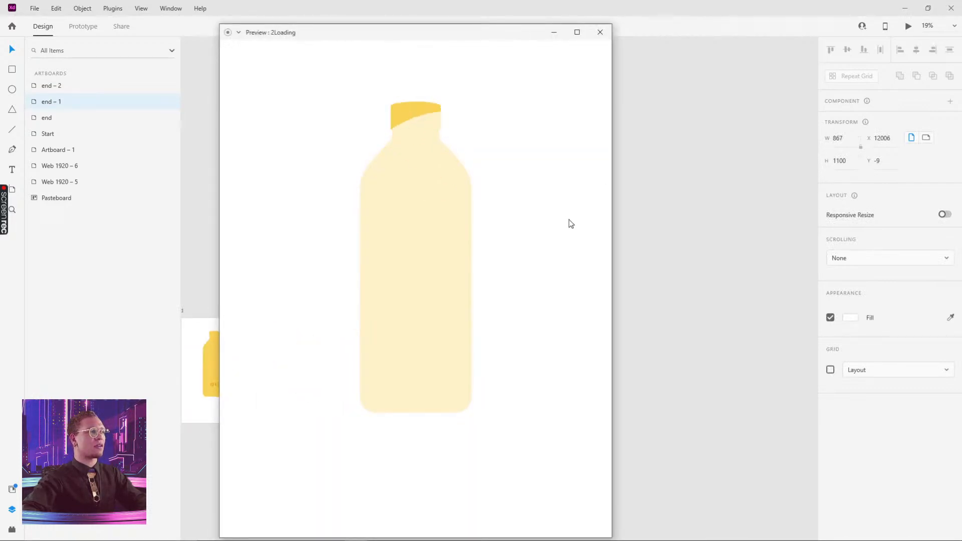
{"action": "left_click", "coordinate": [601, 32]}
{"action": "left_click", "coordinate": [302, 308]}
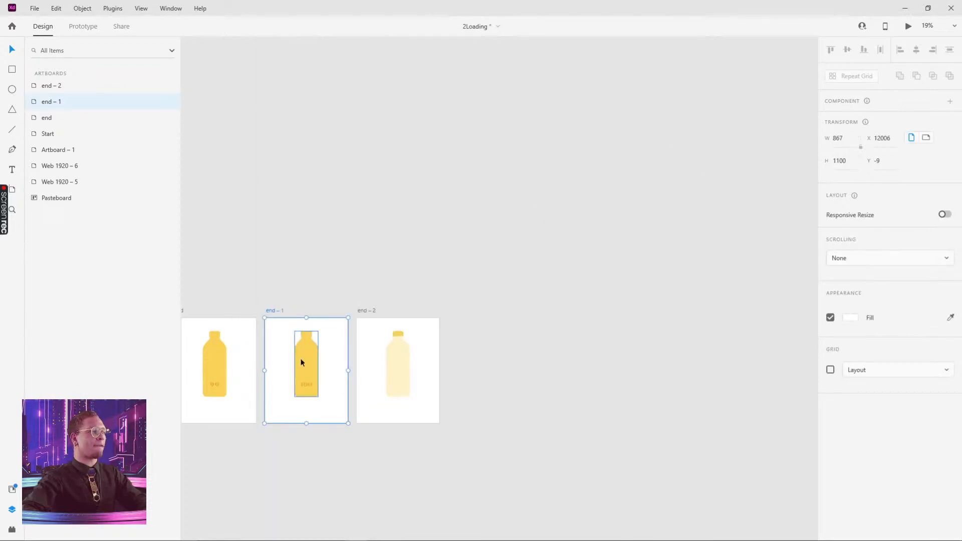
{"action": "left_click", "coordinate": [83, 27]}
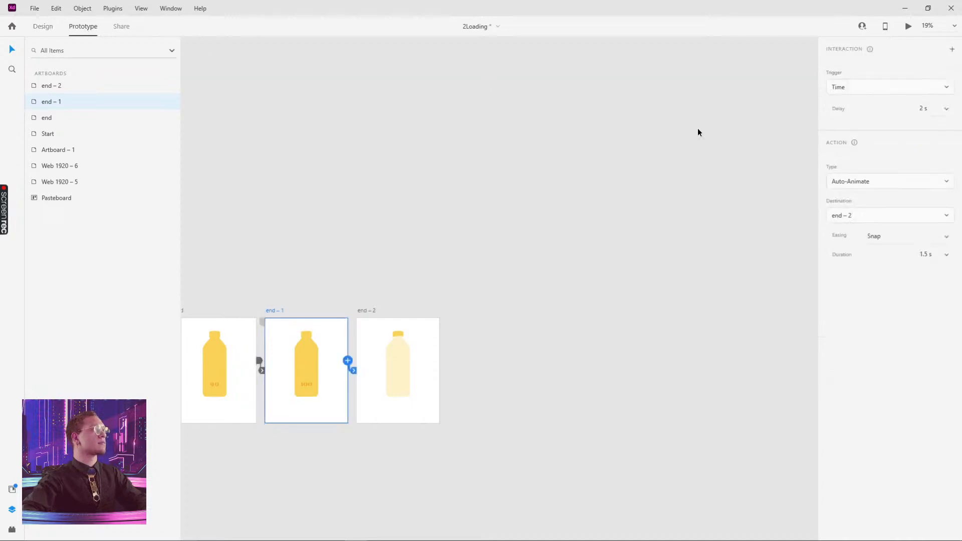
{"action": "left_click", "coordinate": [943, 257]}
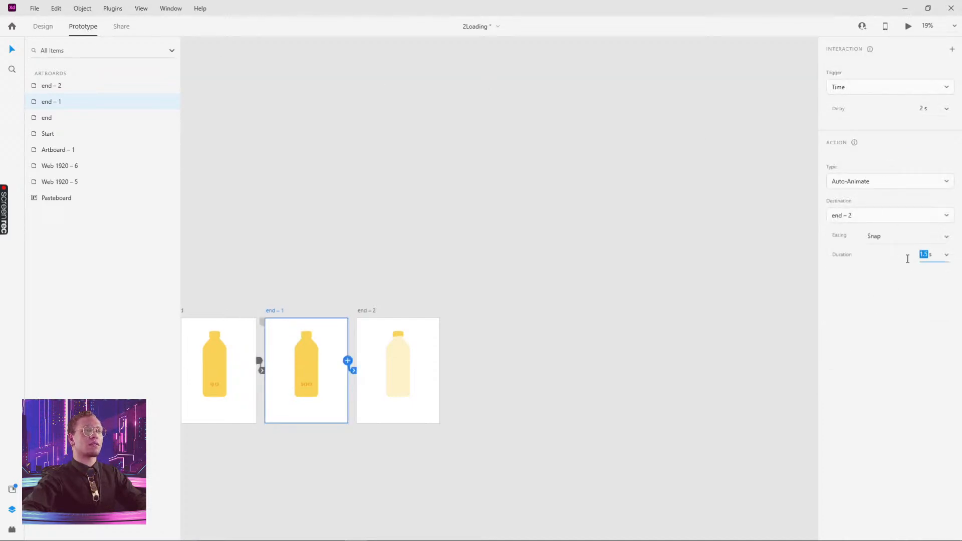
- Preview the updated 3 s end – 1 to end – 2 drain animation twice
{"action": "left_click", "coordinate": [515, 313]}
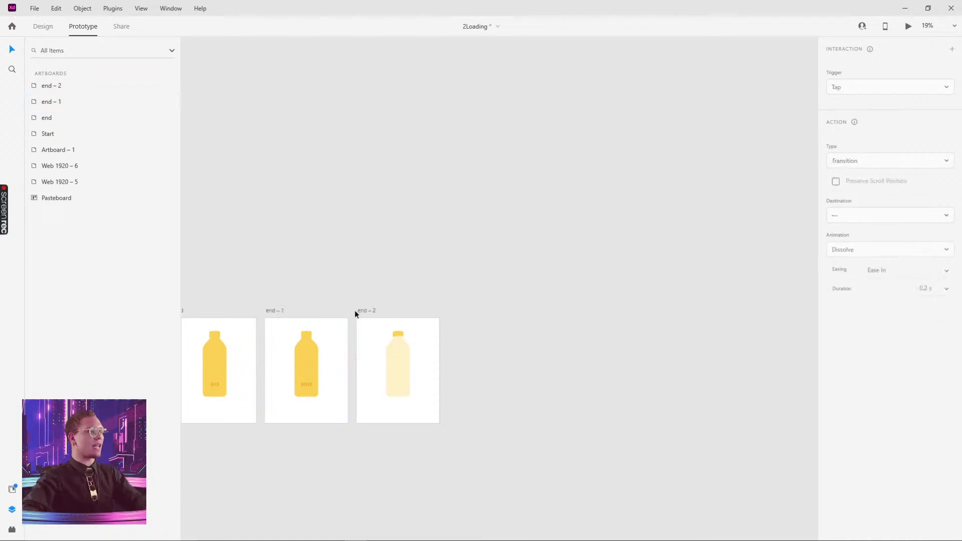
{"action": "left_click", "coordinate": [273, 311]}
{"action": "left_click", "coordinate": [909, 27]}
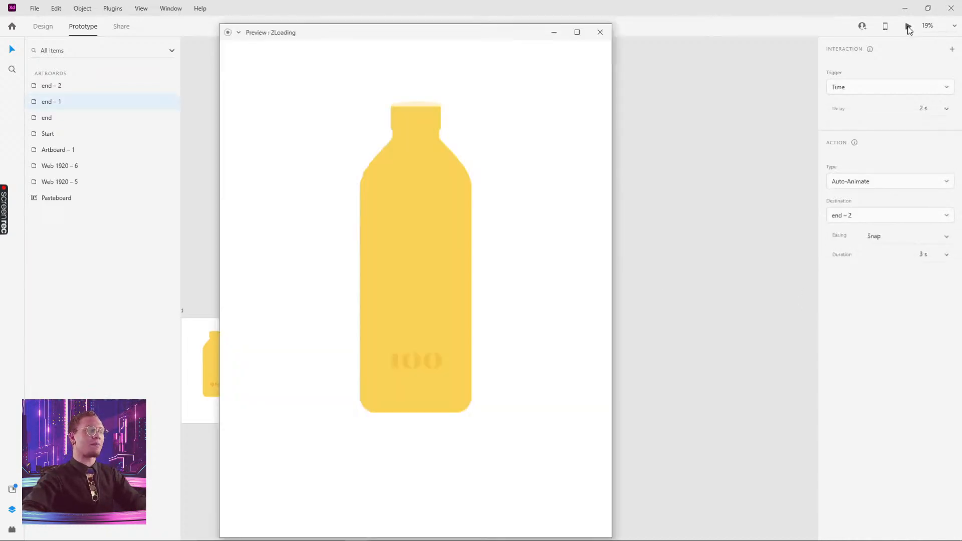
{"action": "left_click", "coordinate": [601, 34]}
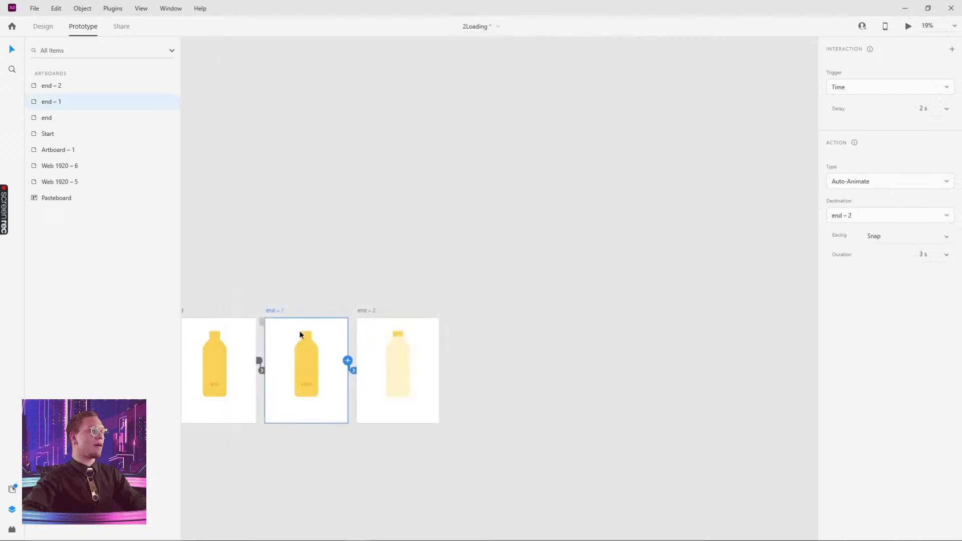
{"action": "key", "text": "ctrl+Return"}
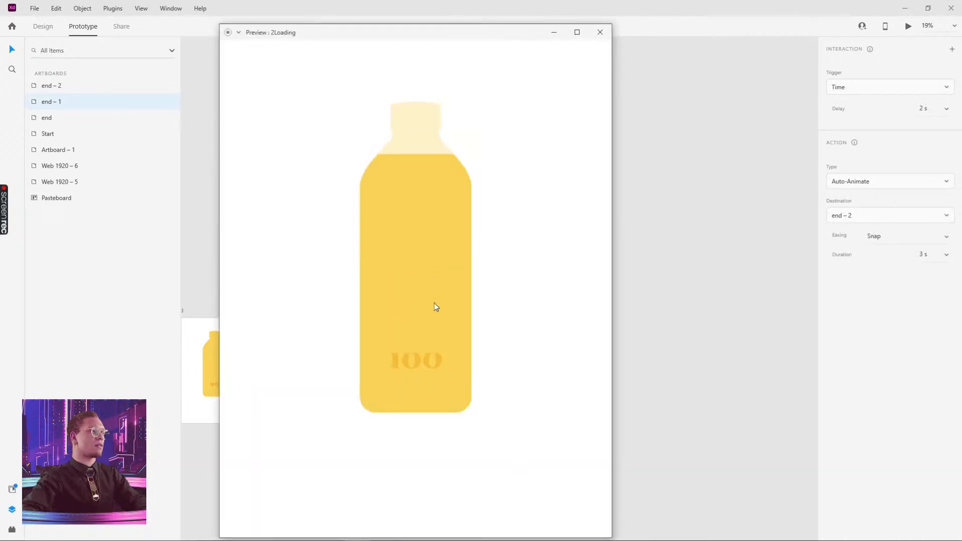
{"action": "left_click", "coordinate": [600, 32]}
{"action": "scroll", "coordinate": [367, 331], "scroll_direction": "left", "scroll_amount": 3}
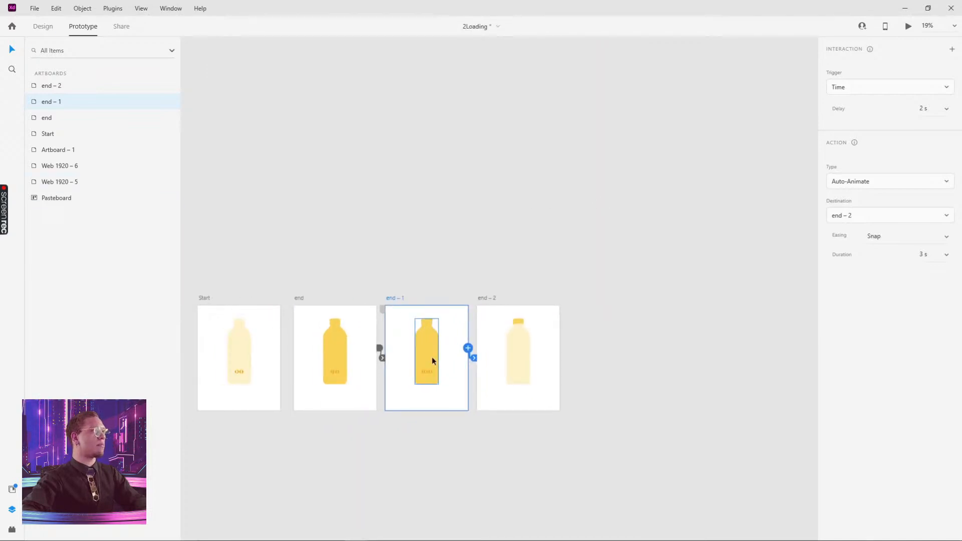
- Inside end – 1's Mask Group 27, raise the lower wave Group 219 about 75 px
{"action": "double_click", "coordinate": [431, 342]}
{"action": "left_click", "coordinate": [420, 461]}
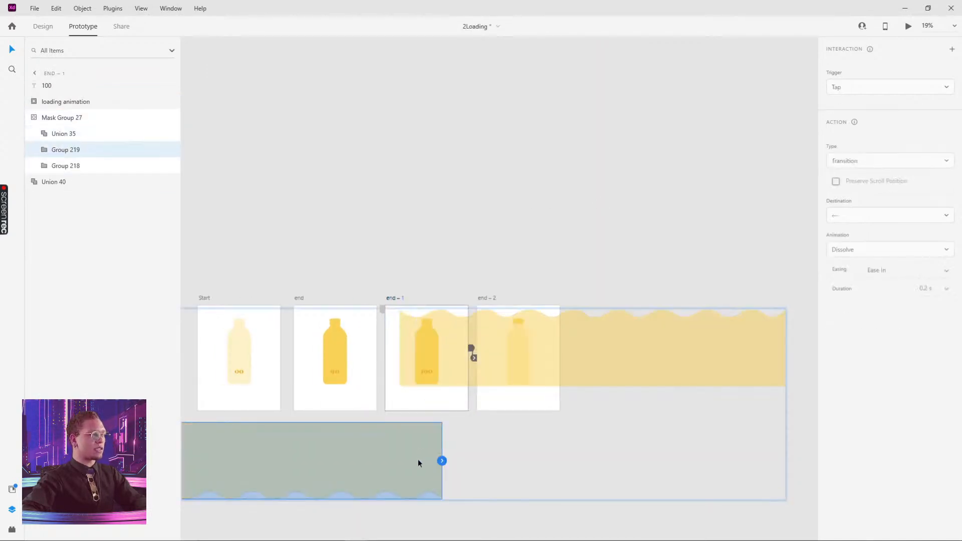
{"action": "left_click_drag", "start_coordinate": [419, 463], "coordinate": [419, 426]}
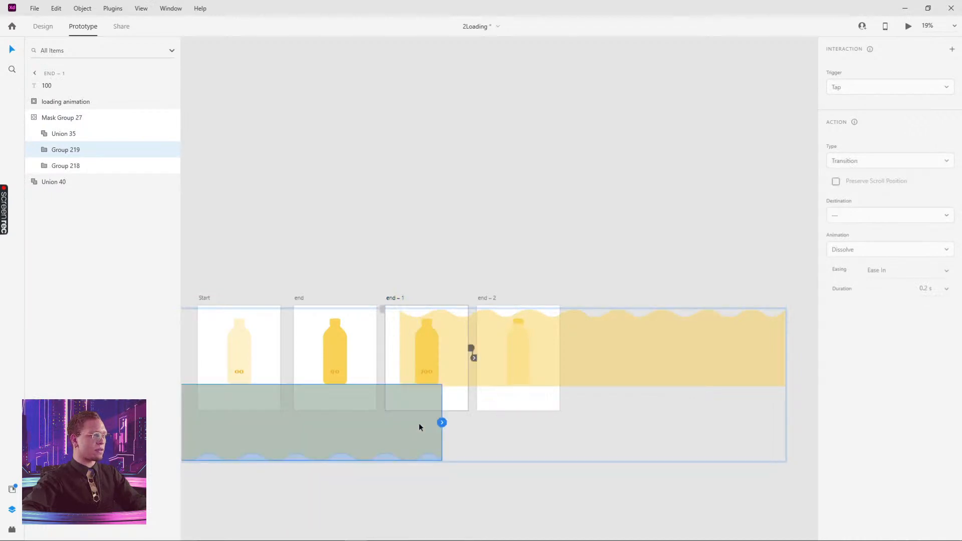
- Preview the animation from the end – 1 artboard, then return and select the Start artboard
{"action": "left_click", "coordinate": [398, 280]}
{"action": "left_click", "coordinate": [402, 297]}
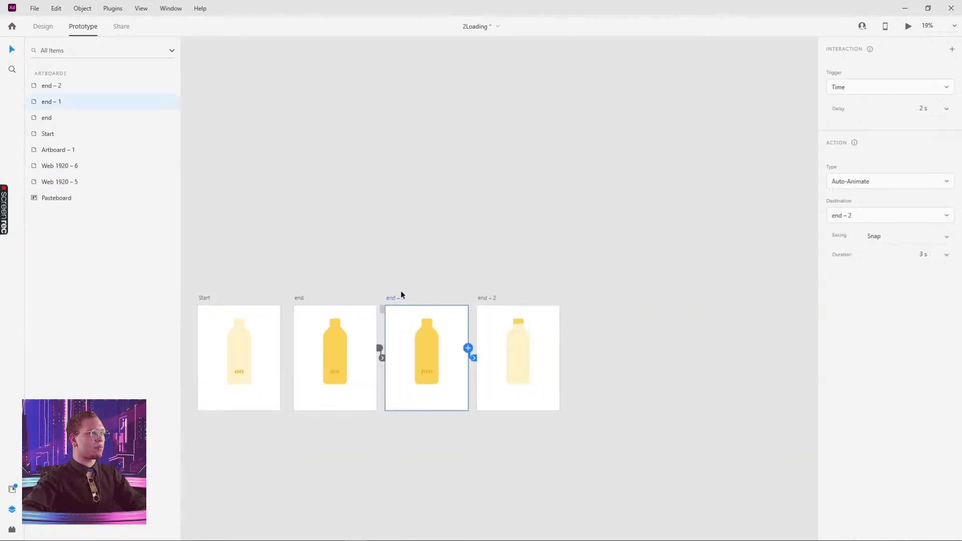
{"action": "left_click", "coordinate": [908, 28]}
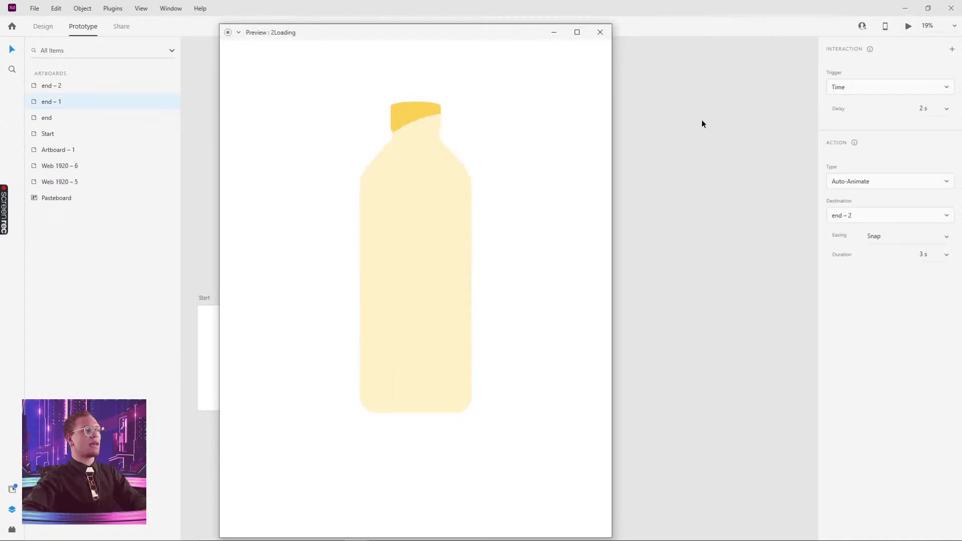
{"action": "left_click", "coordinate": [600, 32]}
{"action": "scroll", "coordinate": [451, 225], "scroll_direction": "left", "scroll_amount": 5}
{"action": "left_click", "coordinate": [474, 289]}
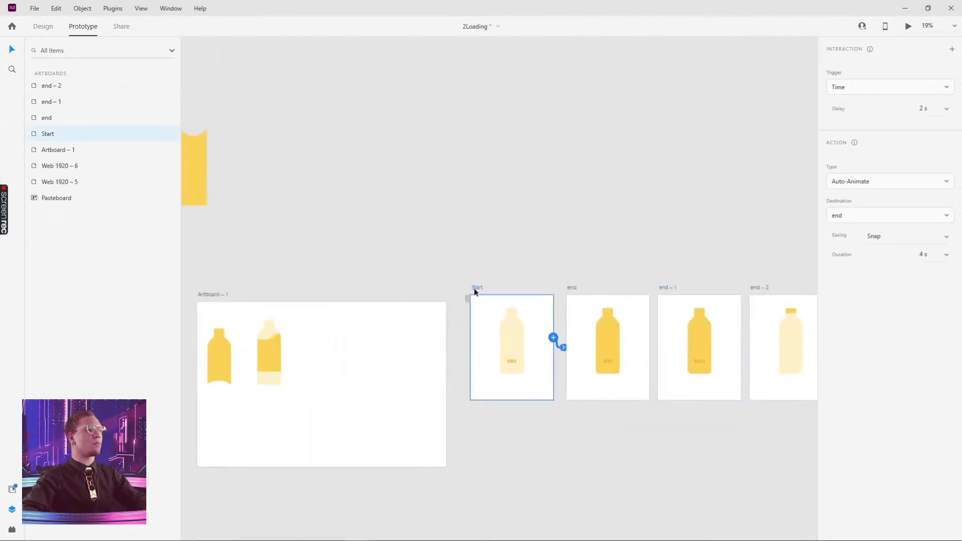
- Preview the 4 s auto-animate from Start, watching the bottle drain from 100 to pale
{"action": "left_click", "coordinate": [910, 27]}
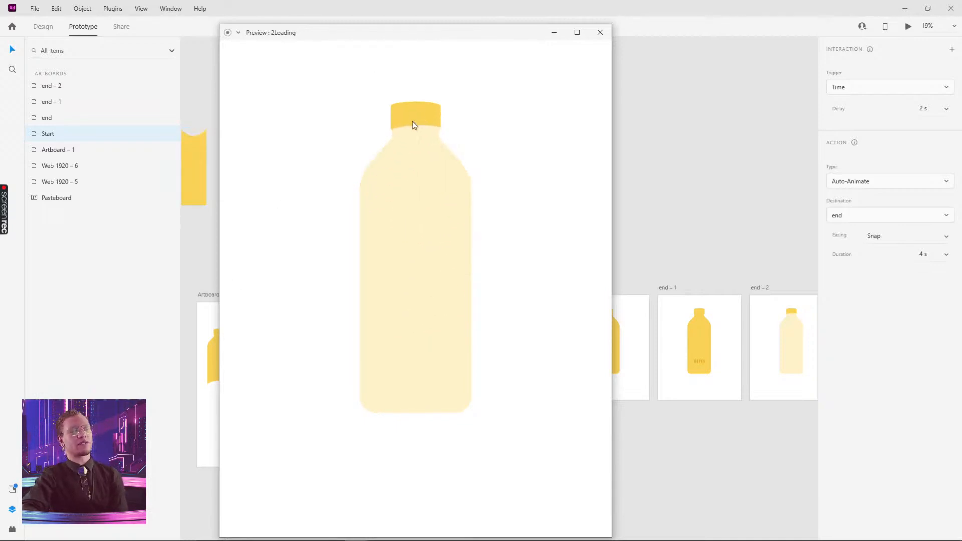
{"action": "mouse_move", "coordinate": [566, 540]}
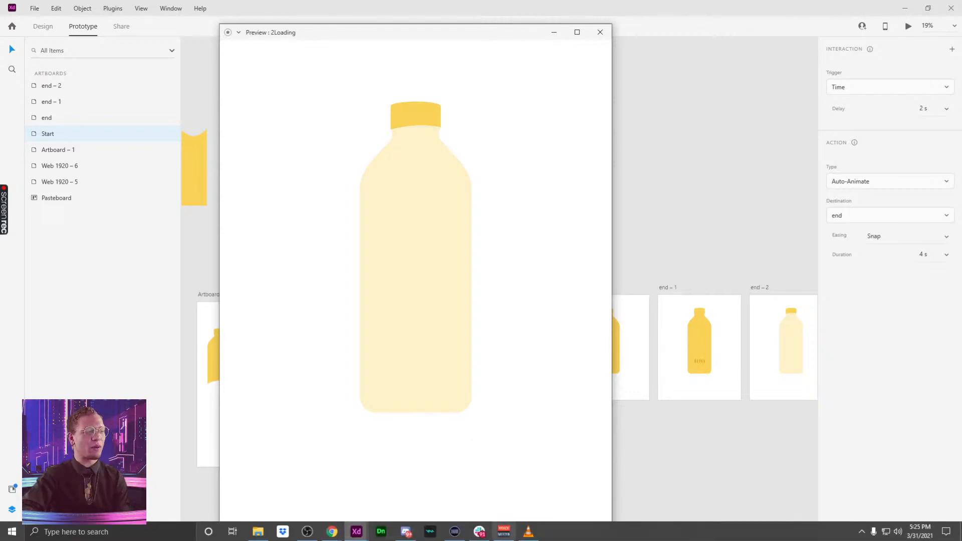
- Bring up and maximize Discord, then scroll through the #challenge channel's shared submissions
{"action": "left_click", "coordinate": [407, 534]}
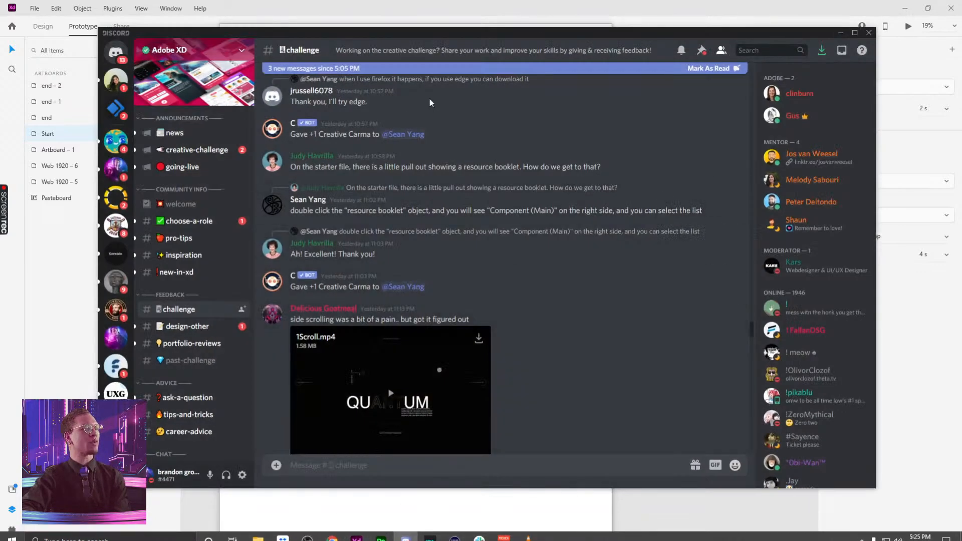
{"action": "double_click", "coordinate": [481, 34]}
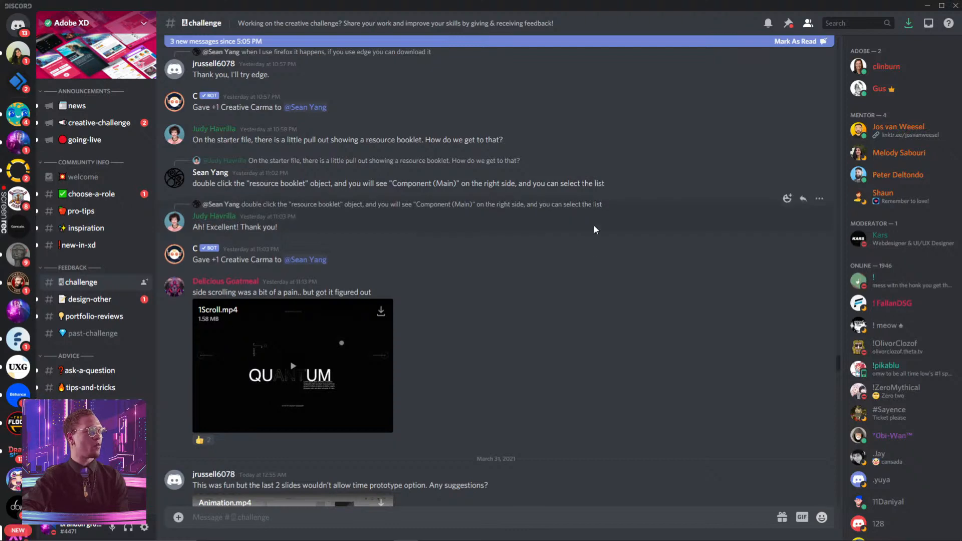
{"action": "scroll", "coordinate": [581, 263], "scroll_direction": "down", "scroll_amount": 3}
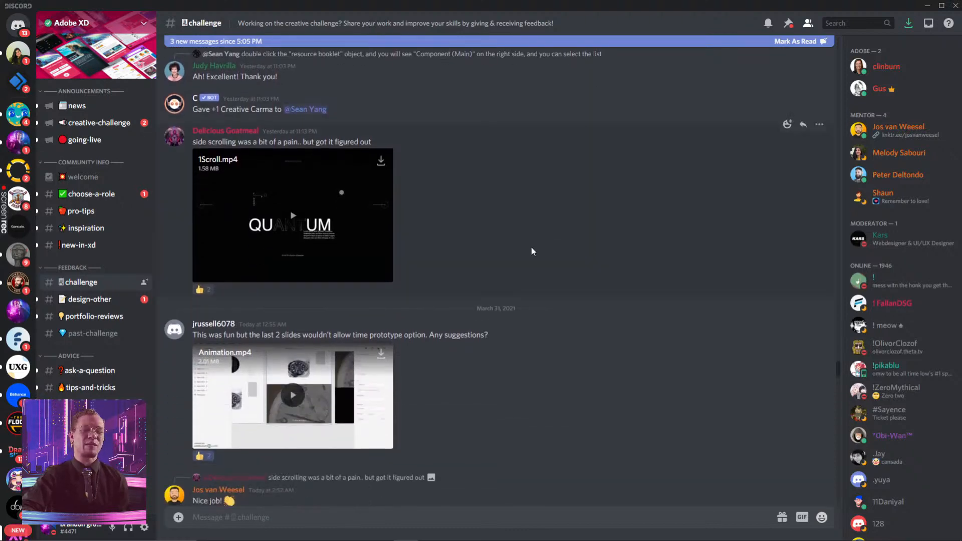
{"action": "scroll", "coordinate": [466, 191], "scroll_direction": "down", "scroll_amount": 5}
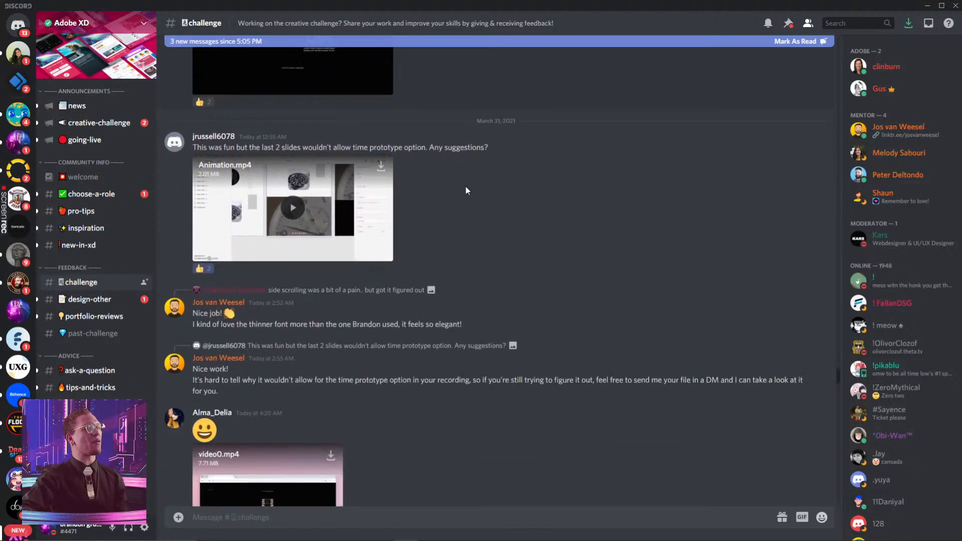
{"action": "scroll", "coordinate": [465, 190], "scroll_direction": "down", "scroll_amount": 10}
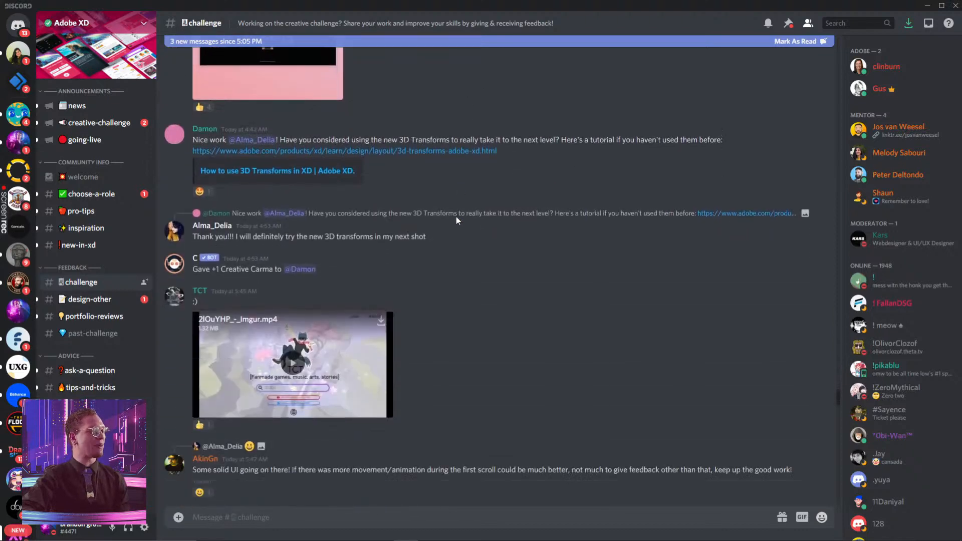
{"action": "scroll", "coordinate": [460, 237], "scroll_direction": "down", "scroll_amount": 12}
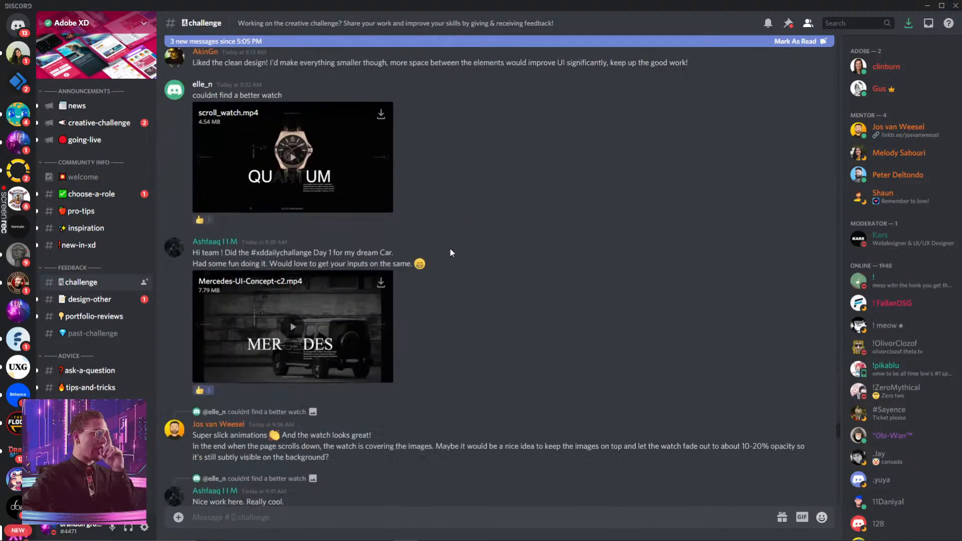
- Watch the Mercedes concept video full screen, then switch to Chrome's Behance xdcreativechallenge tab
{"action": "left_click", "coordinate": [293, 260]}
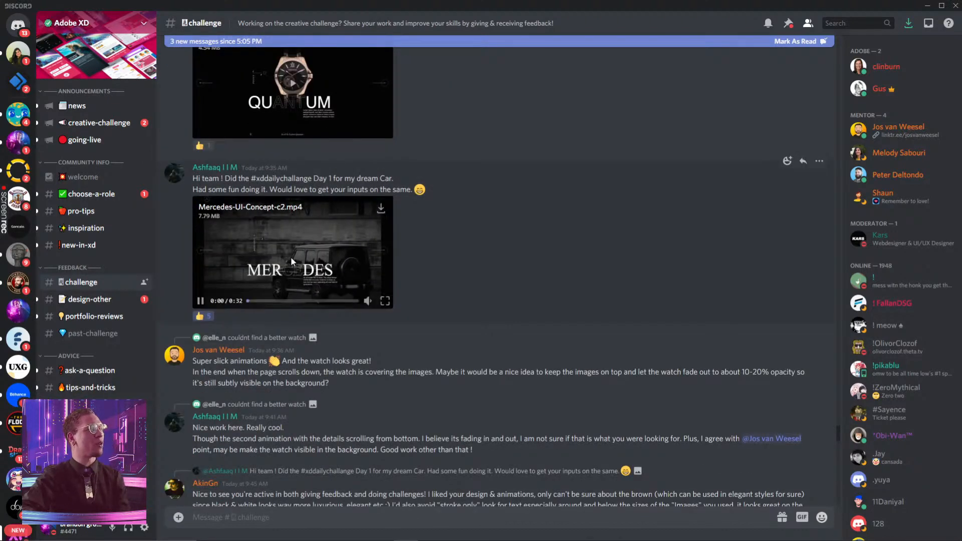
{"action": "left_click", "coordinate": [385, 301]}
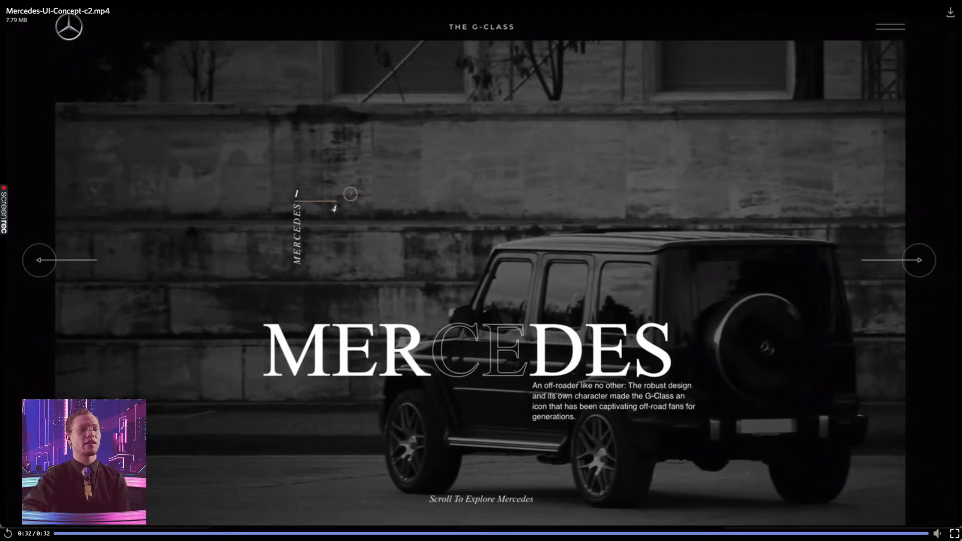
{"action": "key", "text": "Escape"}
{"action": "key", "text": "alt+Tab"}
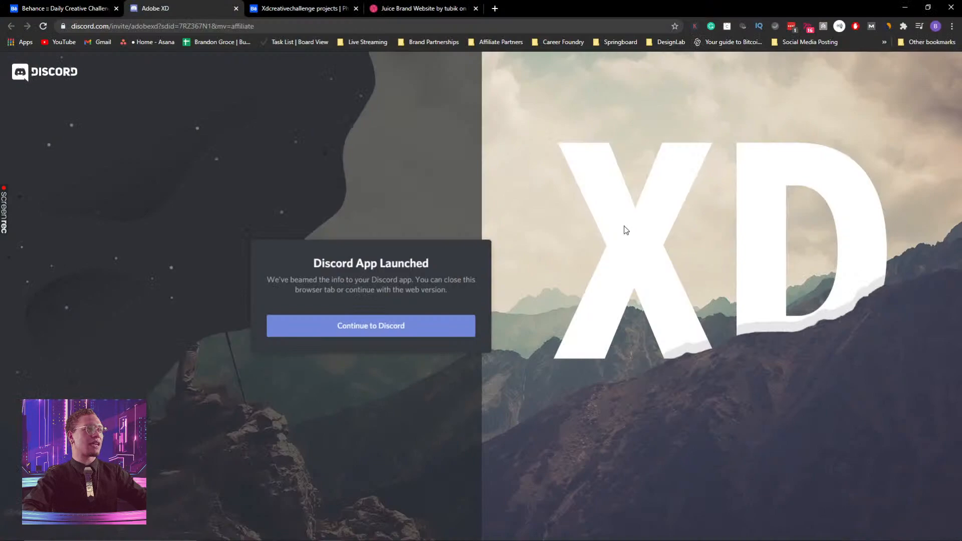
{"action": "left_click", "coordinate": [284, 9]}
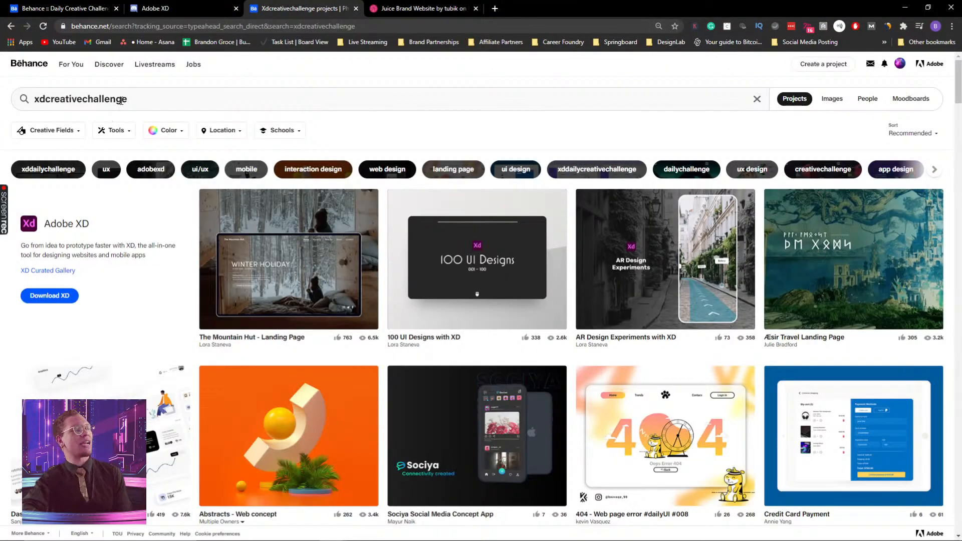